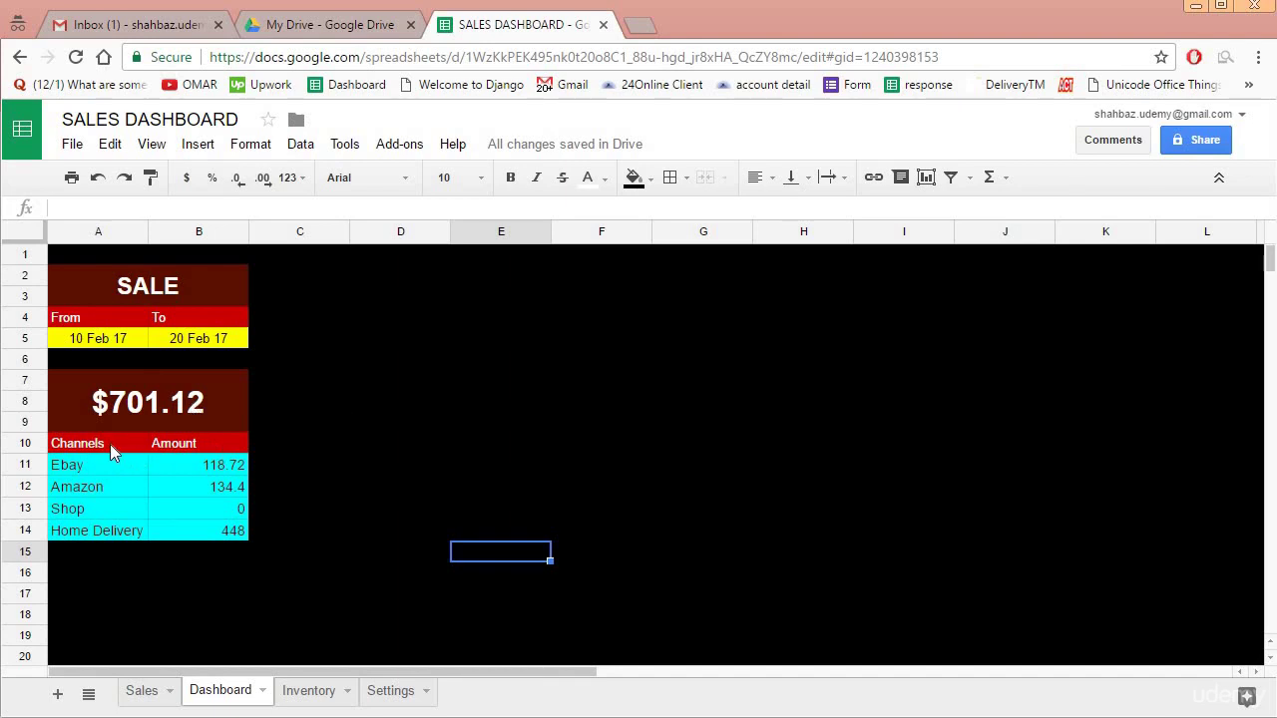
# - Select the Channels and Amount table, A10:B14, on the Dashboard sheet
pyautogui.moveTo(110, 445); pyautogui.dragTo(218, 527)
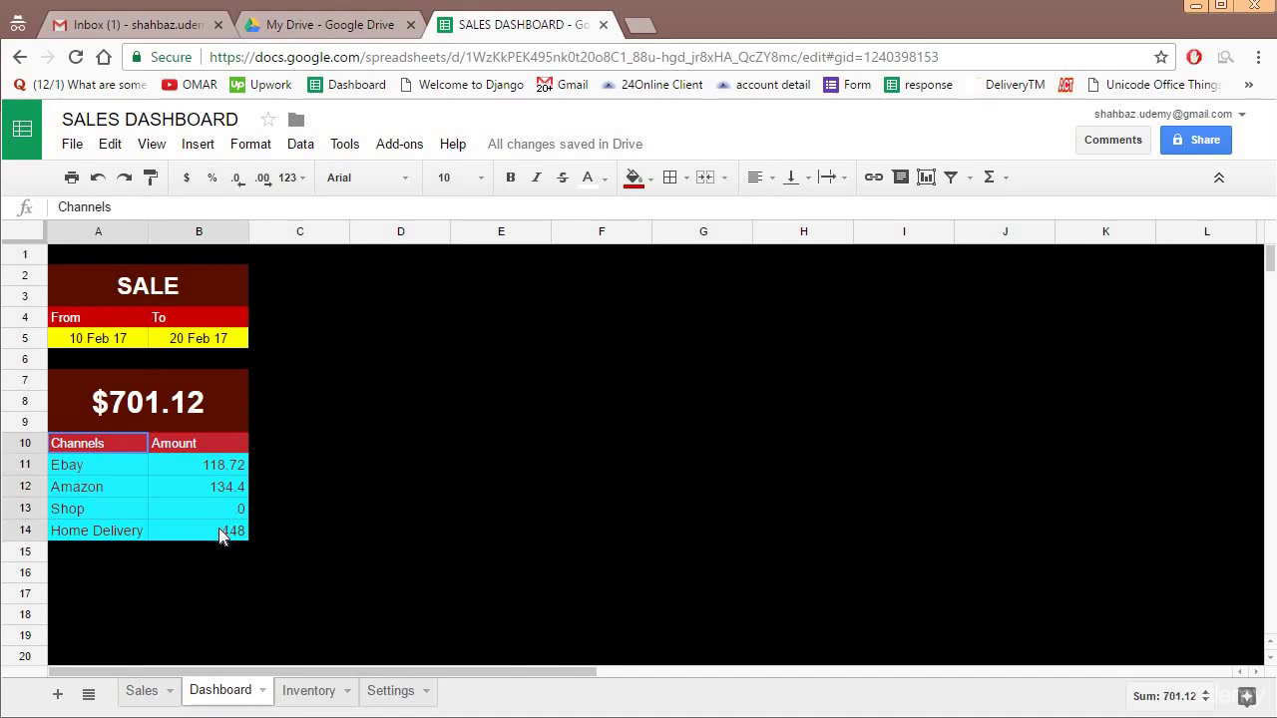
pyautogui.click(266, 476)
pyautogui.moveTo(116, 443); pyautogui.dragTo(213, 538)
pyautogui.click(317, 510)
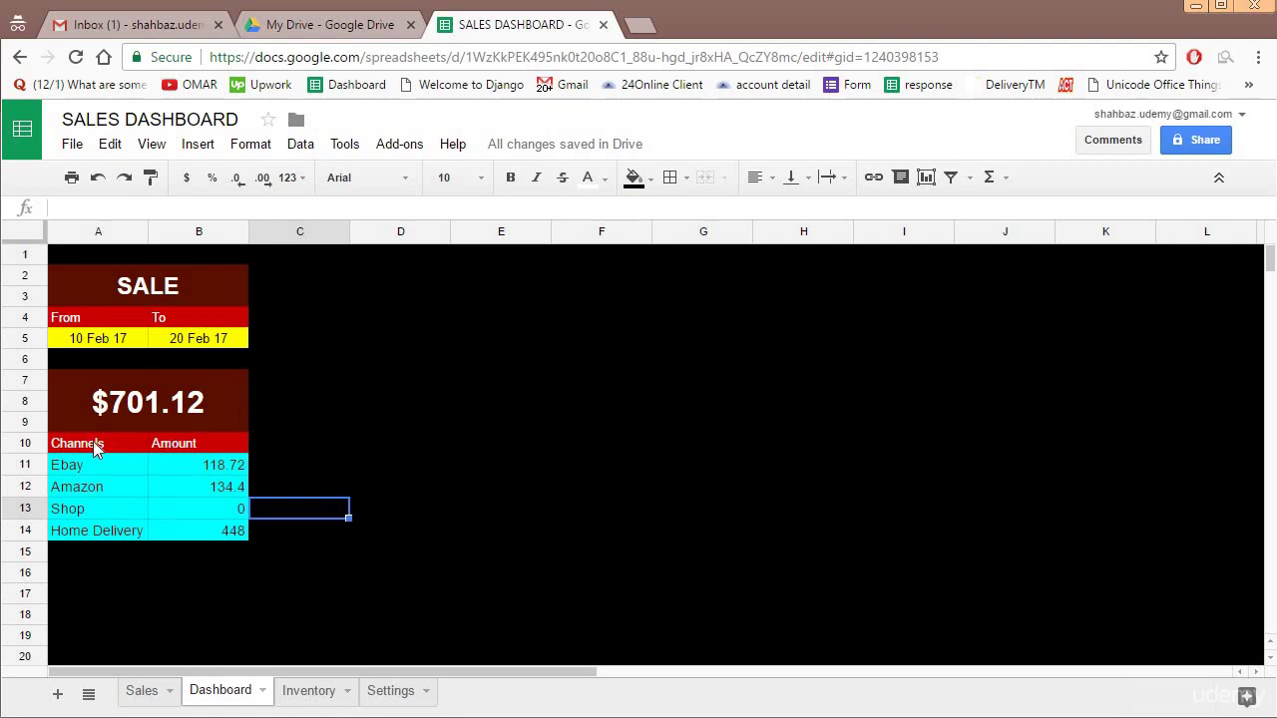
pyautogui.moveTo(97, 449); pyautogui.dragTo(210, 532)
pyautogui.click(274, 442)
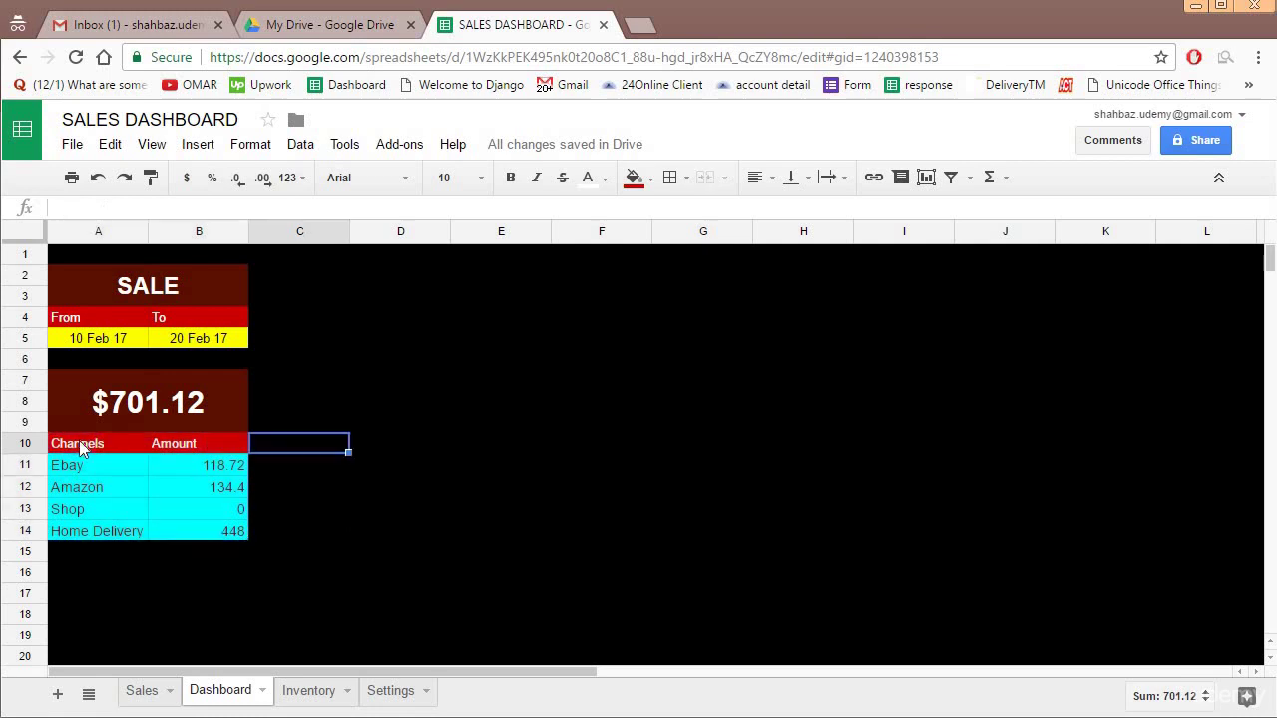
pyautogui.moveTo(102, 445); pyautogui.dragTo(190, 530)
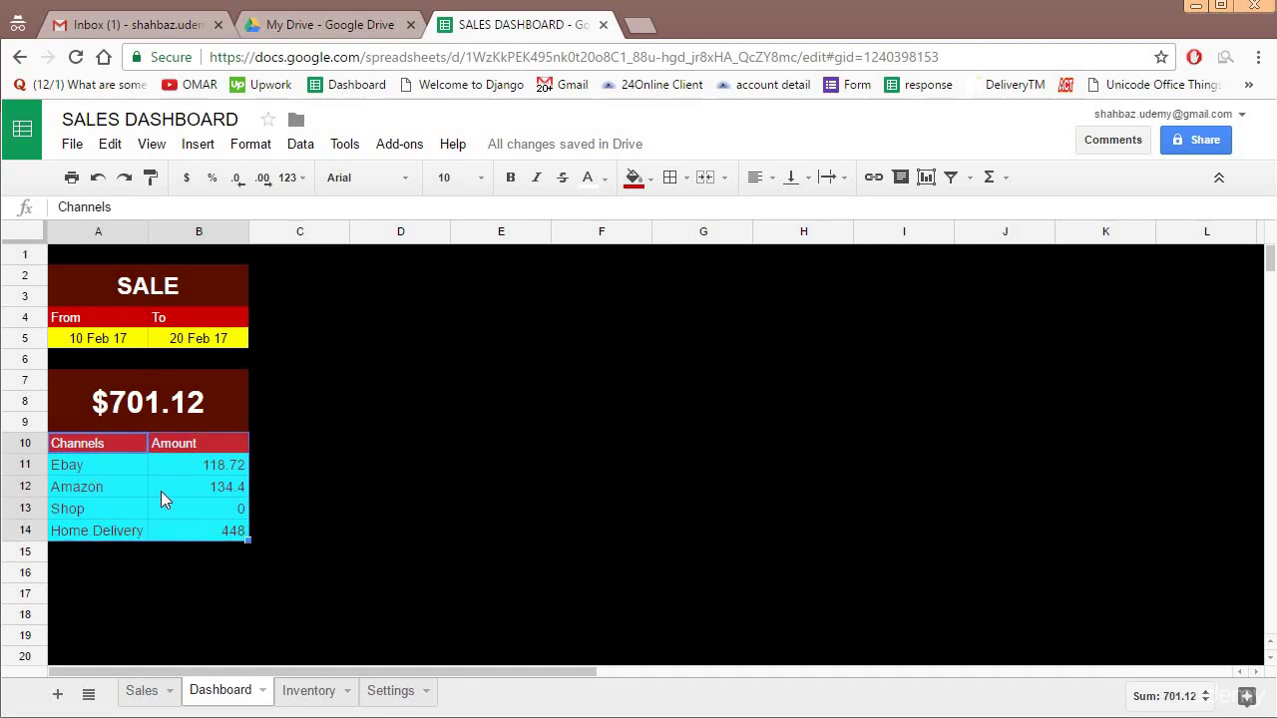
# - Insert a chart from the channel table and set its type to a column chart
pyautogui.click(198, 144)
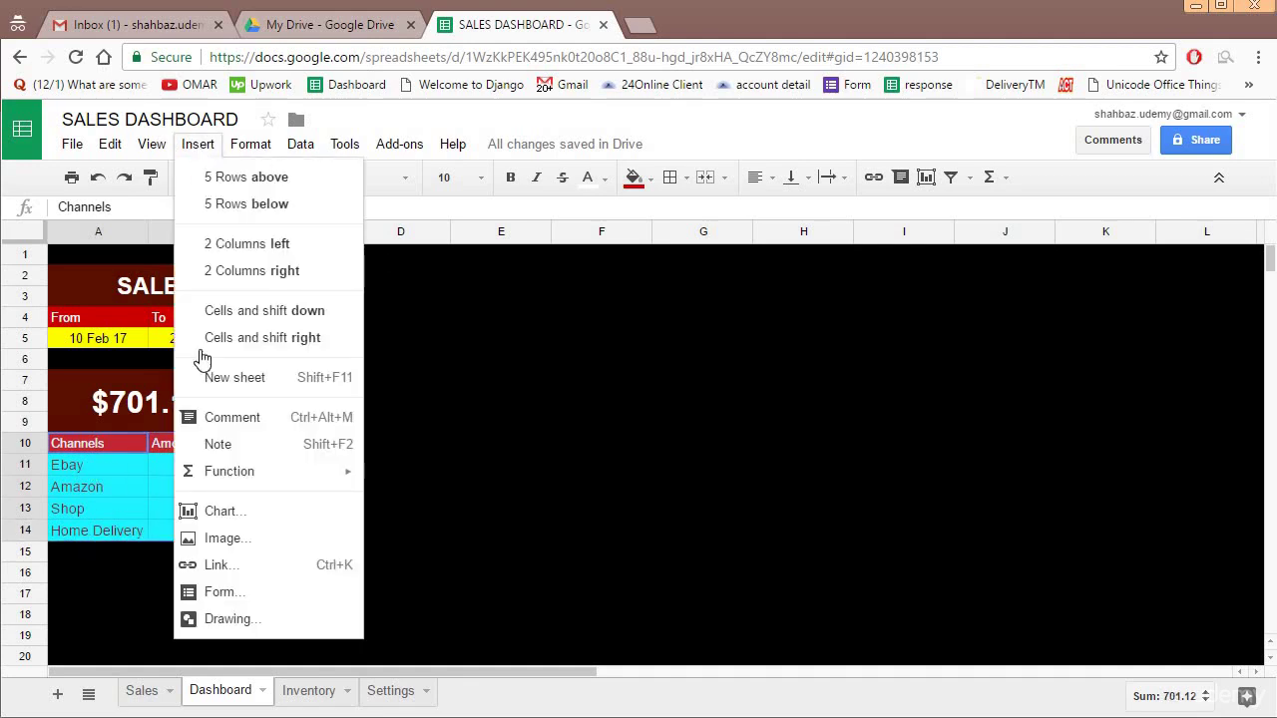
pyautogui.click(221, 512)
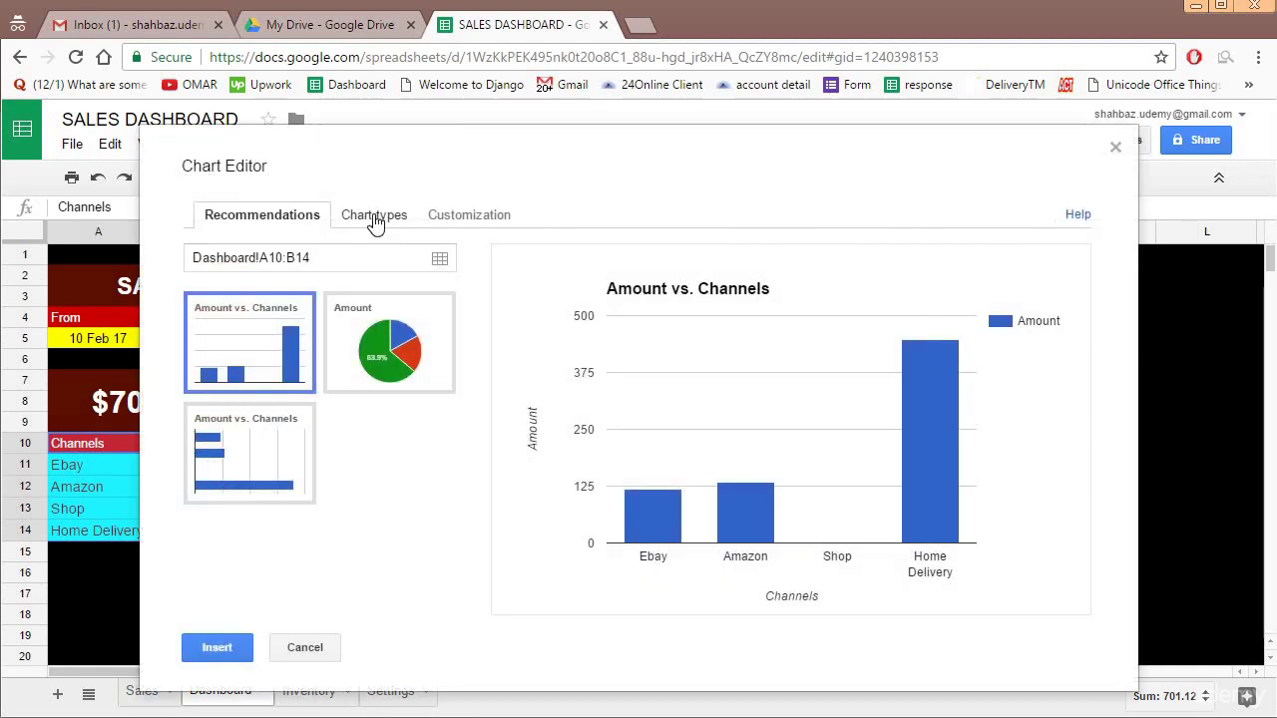
pyautogui.click(374, 218)
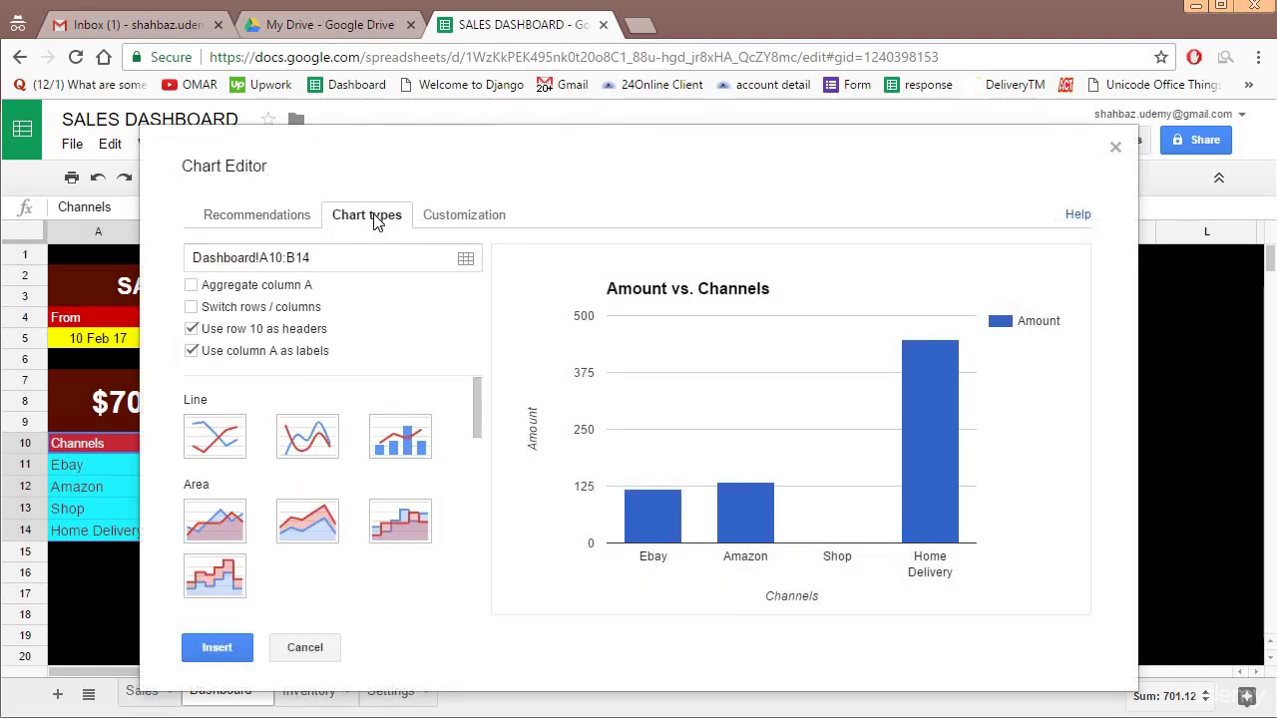
pyautogui.scroll(-3, 464, 479)
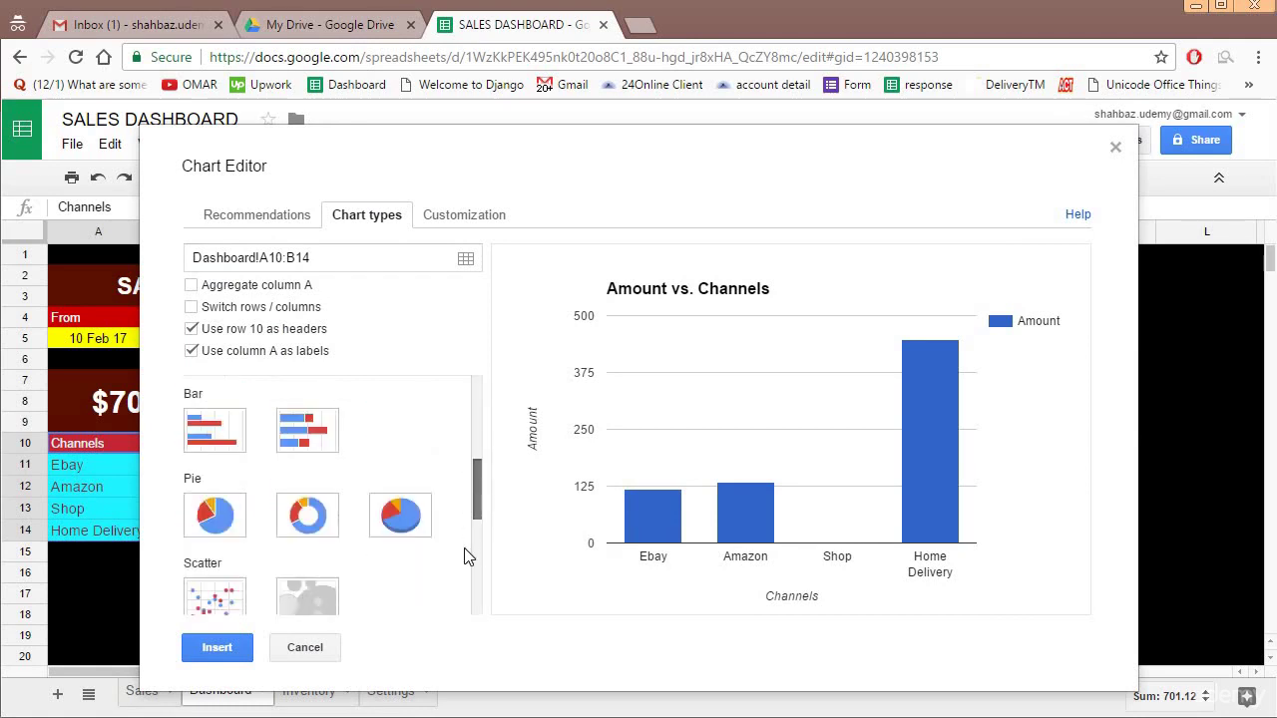
pyautogui.scroll(-3, 465, 539)
pyautogui.scroll(3, 399, 494)
pyautogui.click(337, 475)
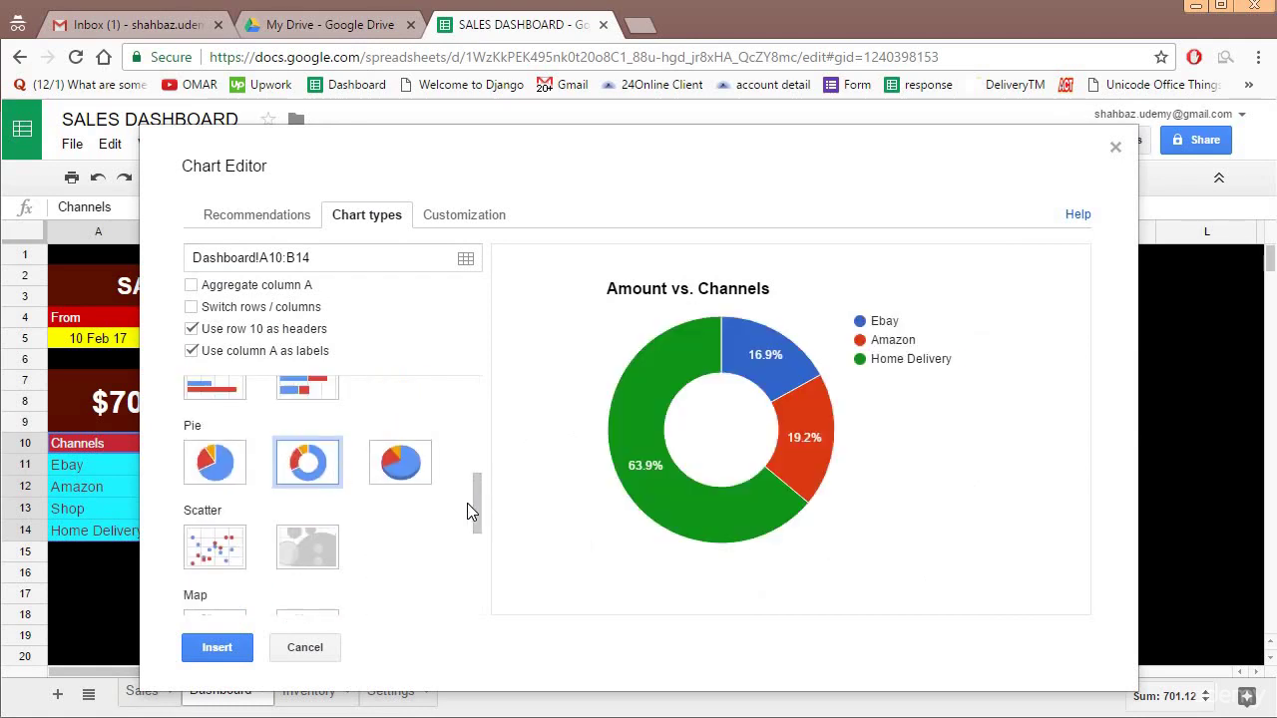
pyautogui.moveTo(476, 504); pyautogui.dragTo(472, 396)
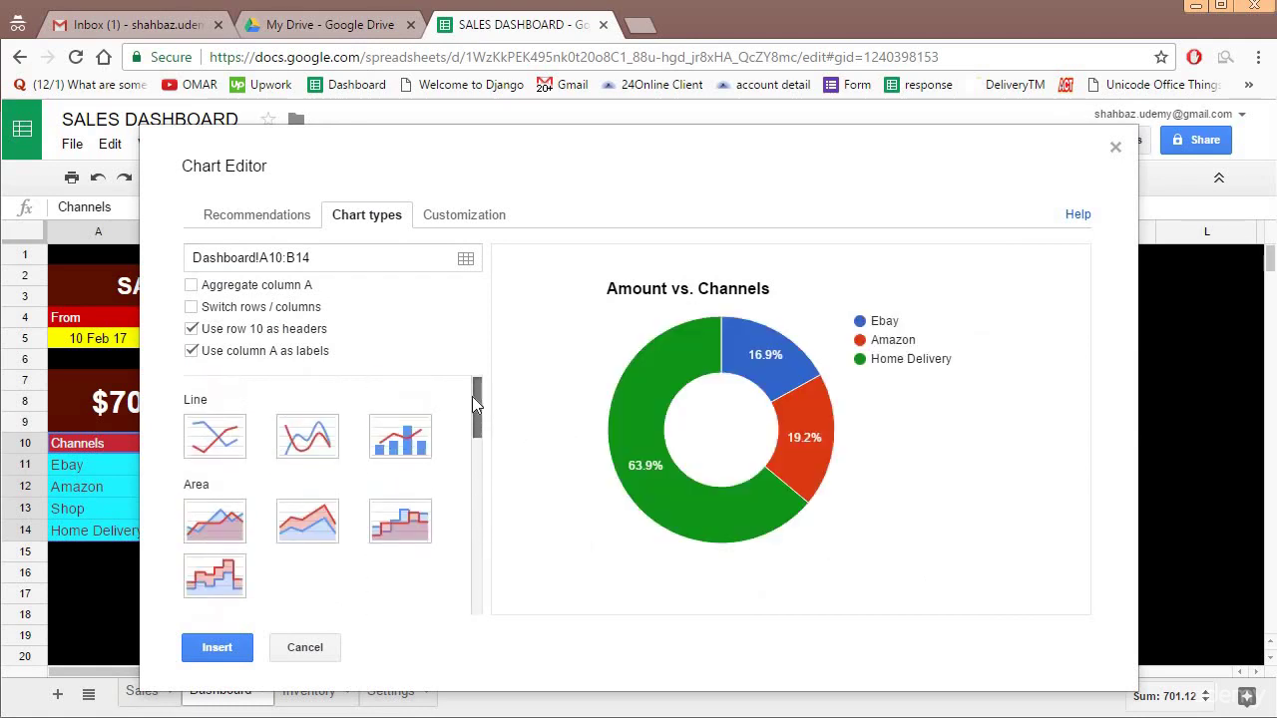
pyautogui.click(404, 451)
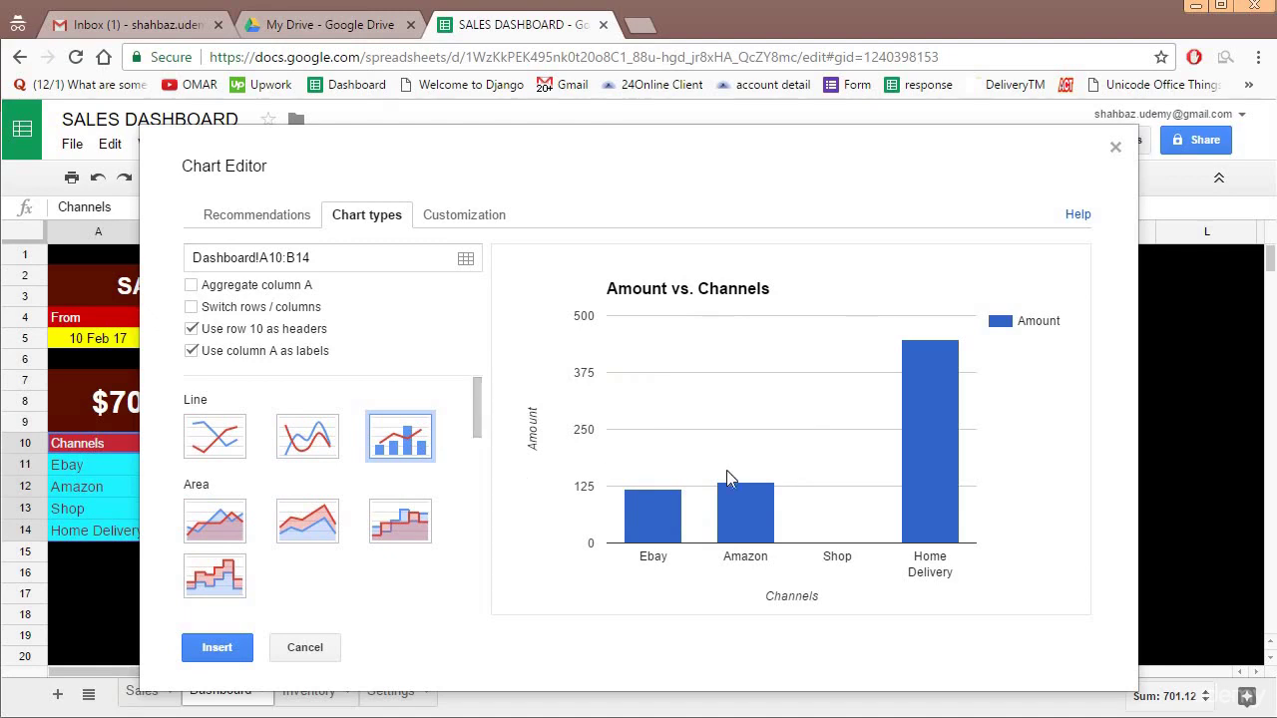
# - Place the column chart on the sheet, move it right of the tables and shrink it
pyautogui.click(217, 648)
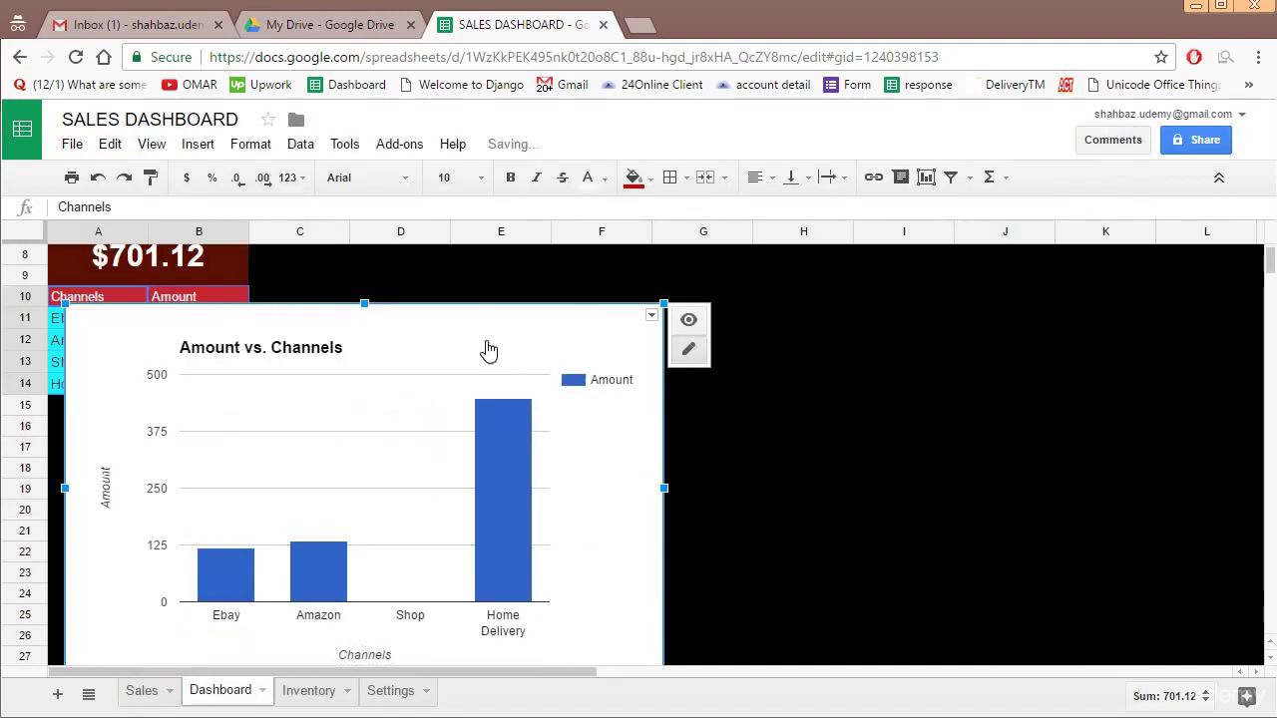
pyautogui.moveTo(370, 419); pyautogui.dragTo(606, 389)
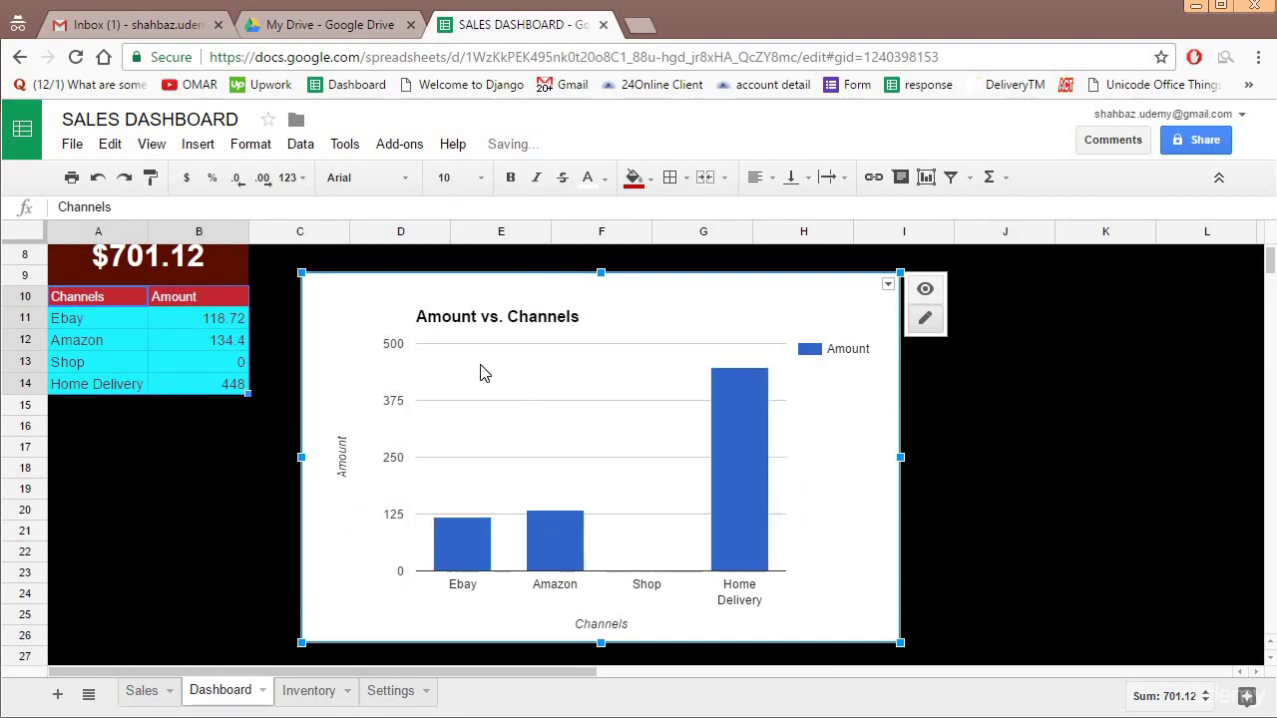
pyautogui.moveTo(898, 643); pyautogui.dragTo(763, 557)
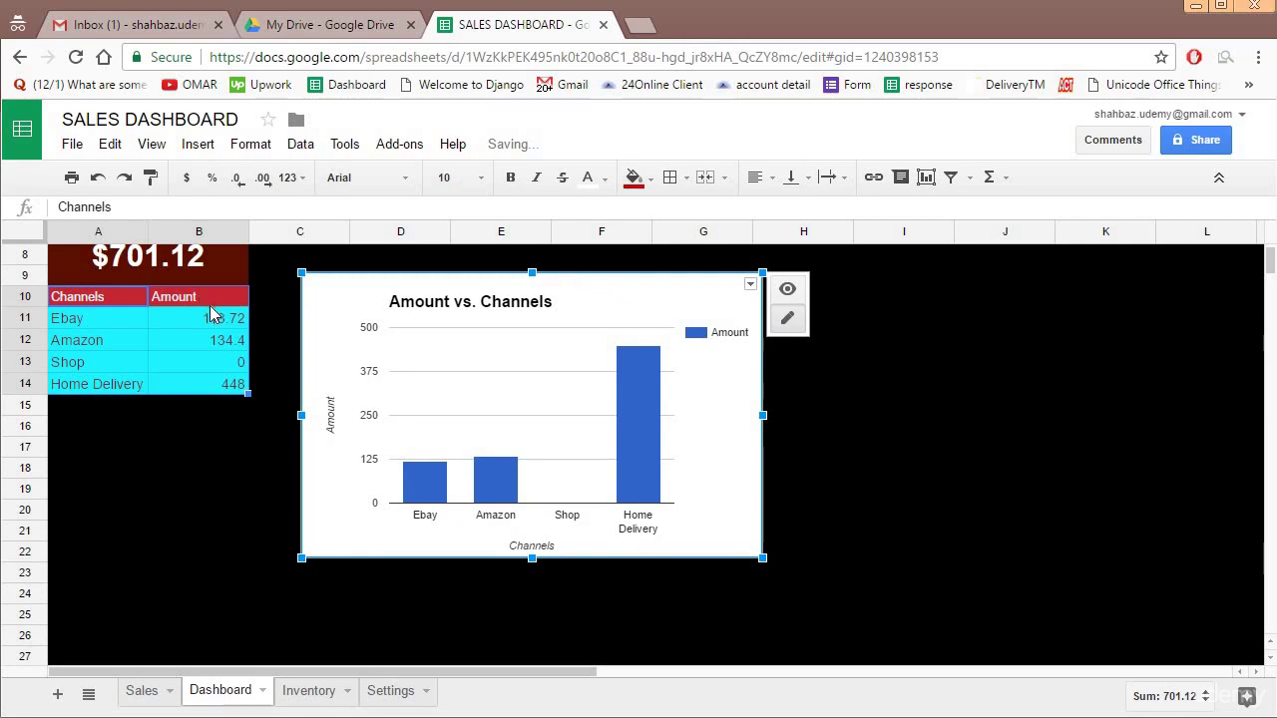
# - Format the Amount values as currency with no decimal places
pyautogui.moveTo(218, 299); pyautogui.dragTo(229, 384)
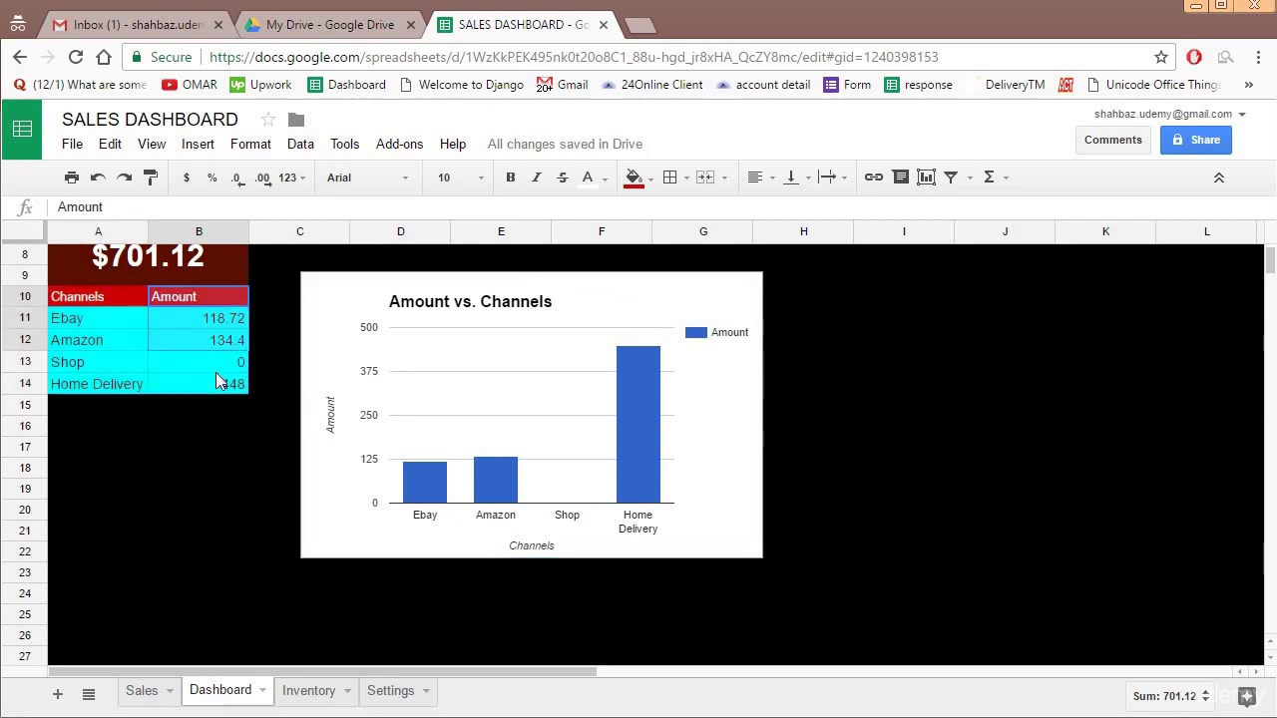
pyautogui.click(186, 178)
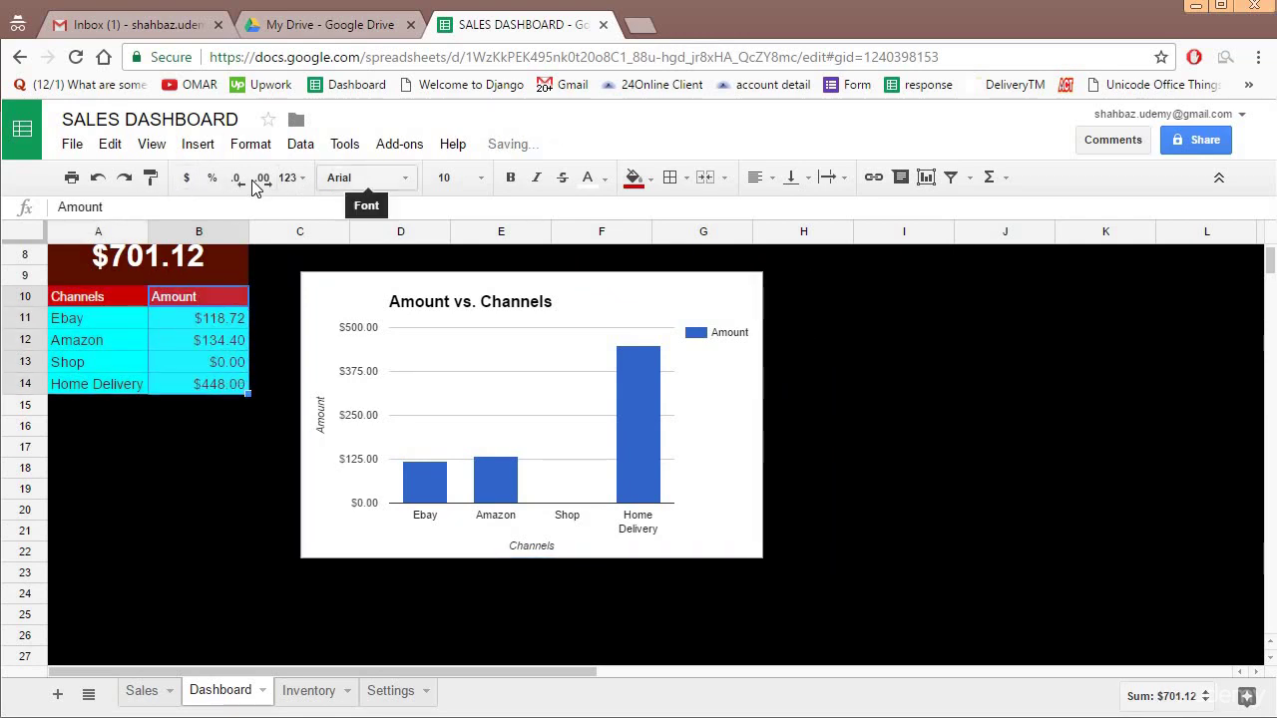
pyautogui.click(237, 177)
pyautogui.click(237, 178)
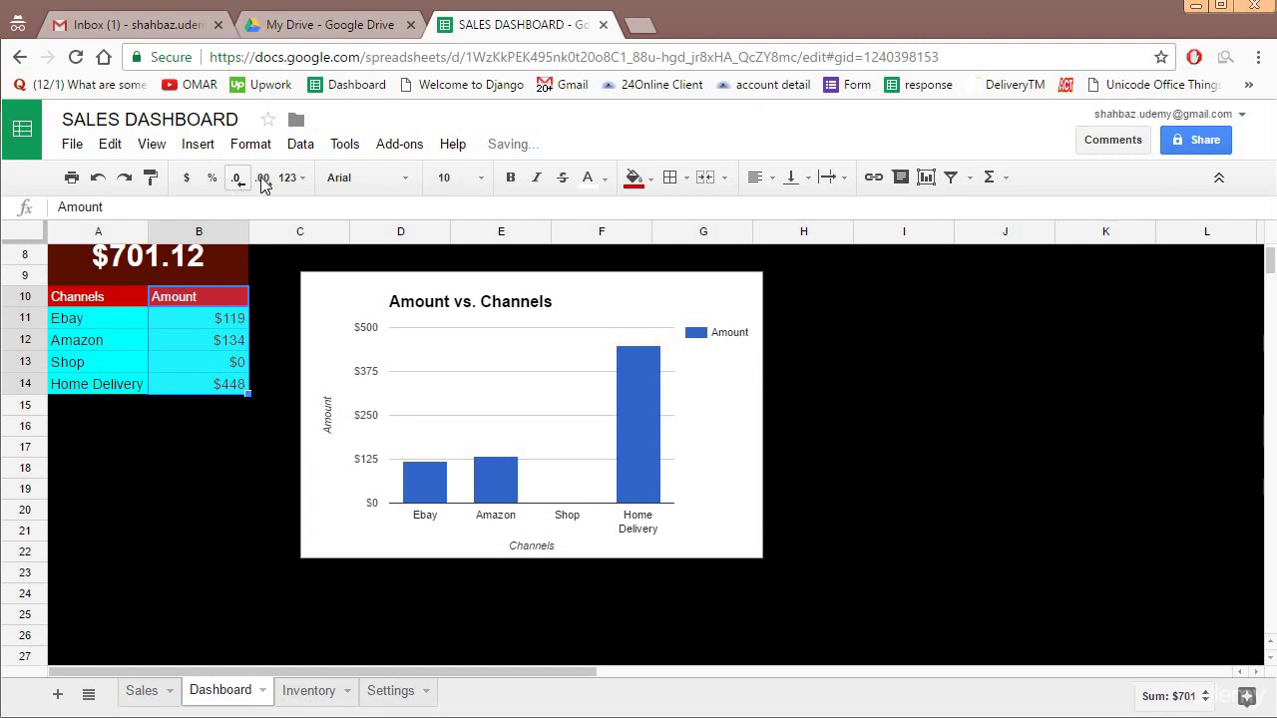
# - Make the chart shorter and narrower, leaving the Amount vs. Channels title unchanged
pyautogui.click(595, 301)
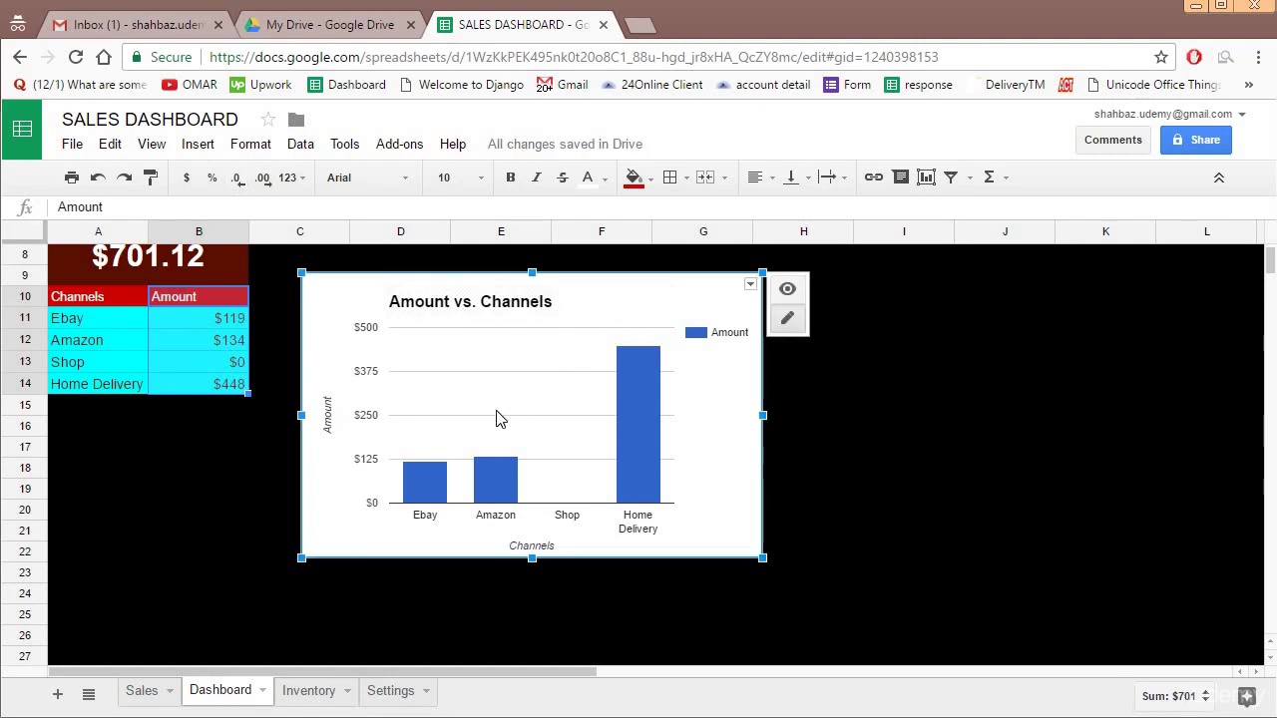
pyautogui.scroll(3, 519, 469)
pyautogui.moveTo(548, 489); pyautogui.dragTo(522, 340)
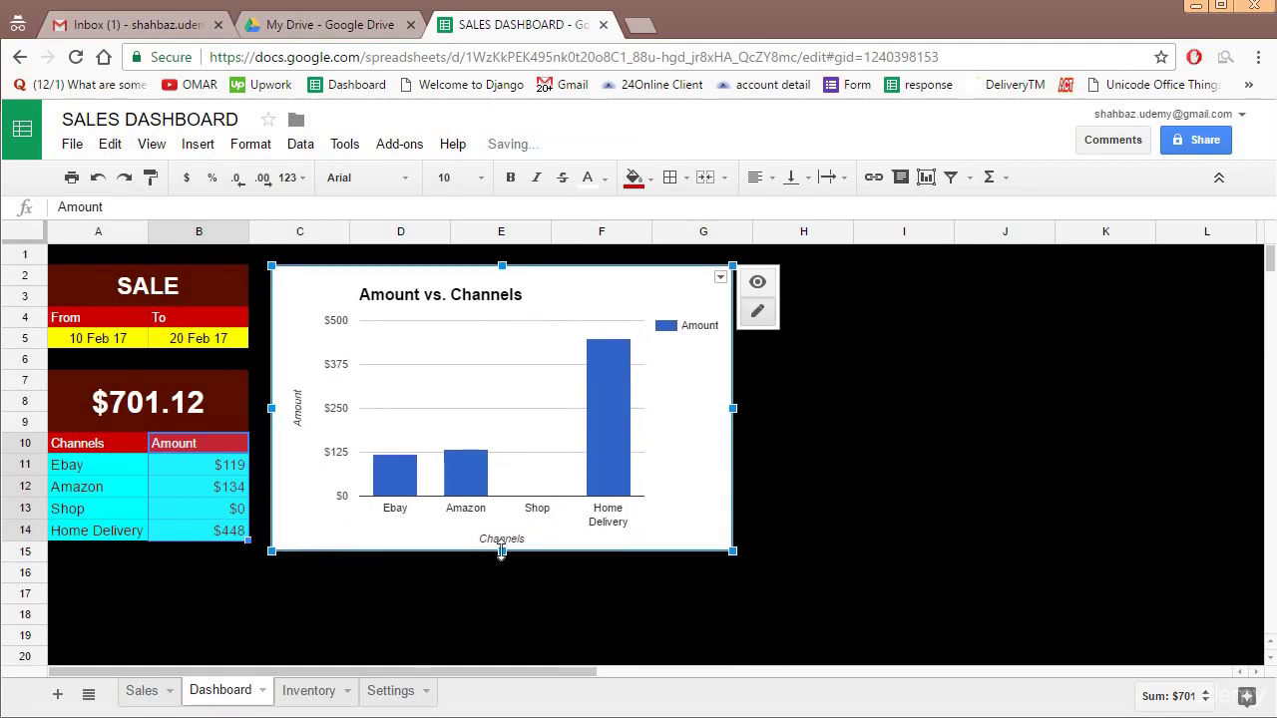
pyautogui.moveTo(502, 551); pyautogui.dragTo(498, 540)
pyautogui.moveTo(733, 403); pyautogui.dragTo(669, 403)
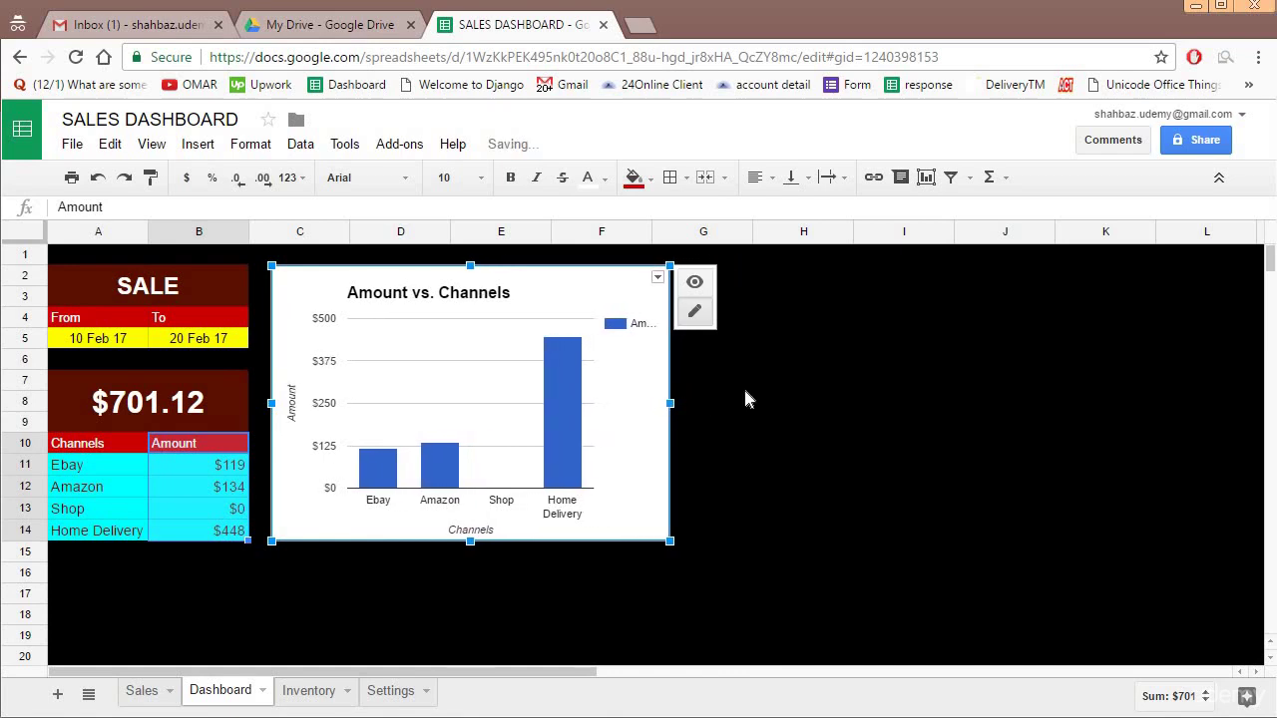
pyautogui.click(589, 297)
pyautogui.click(620, 375)
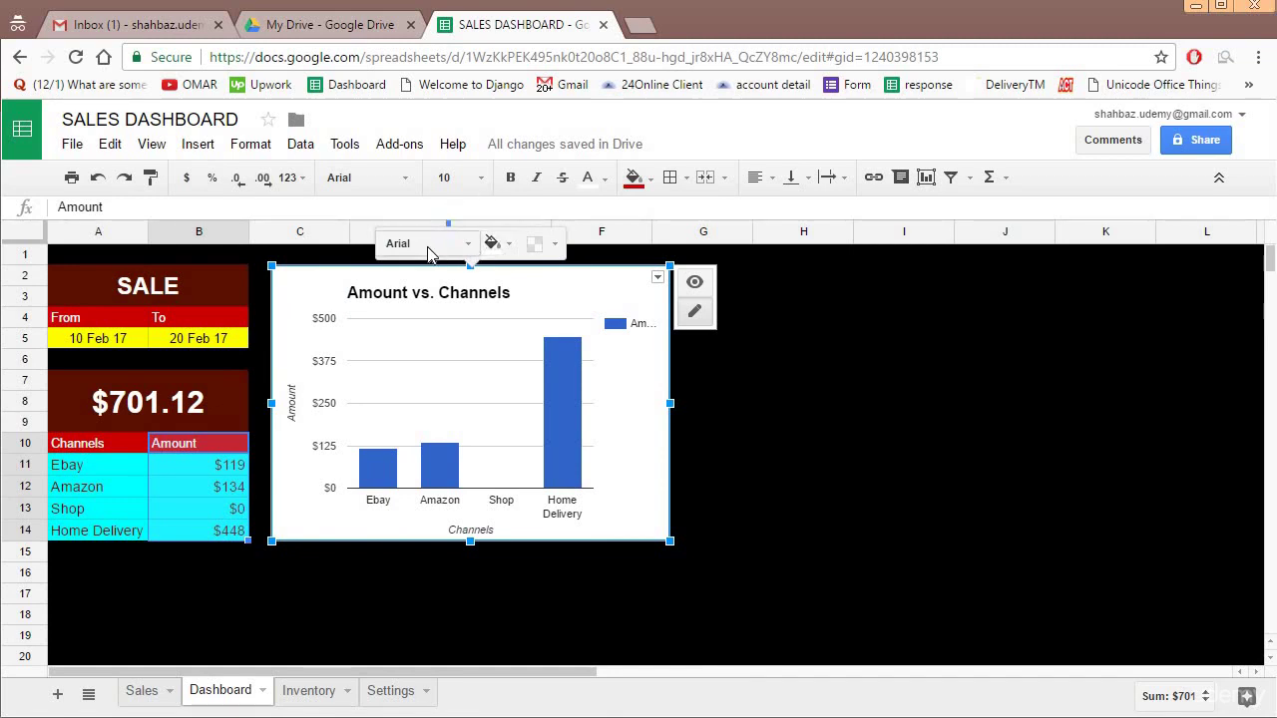
# - Give the chart a black background and light grey bars
pyautogui.click(491, 243)
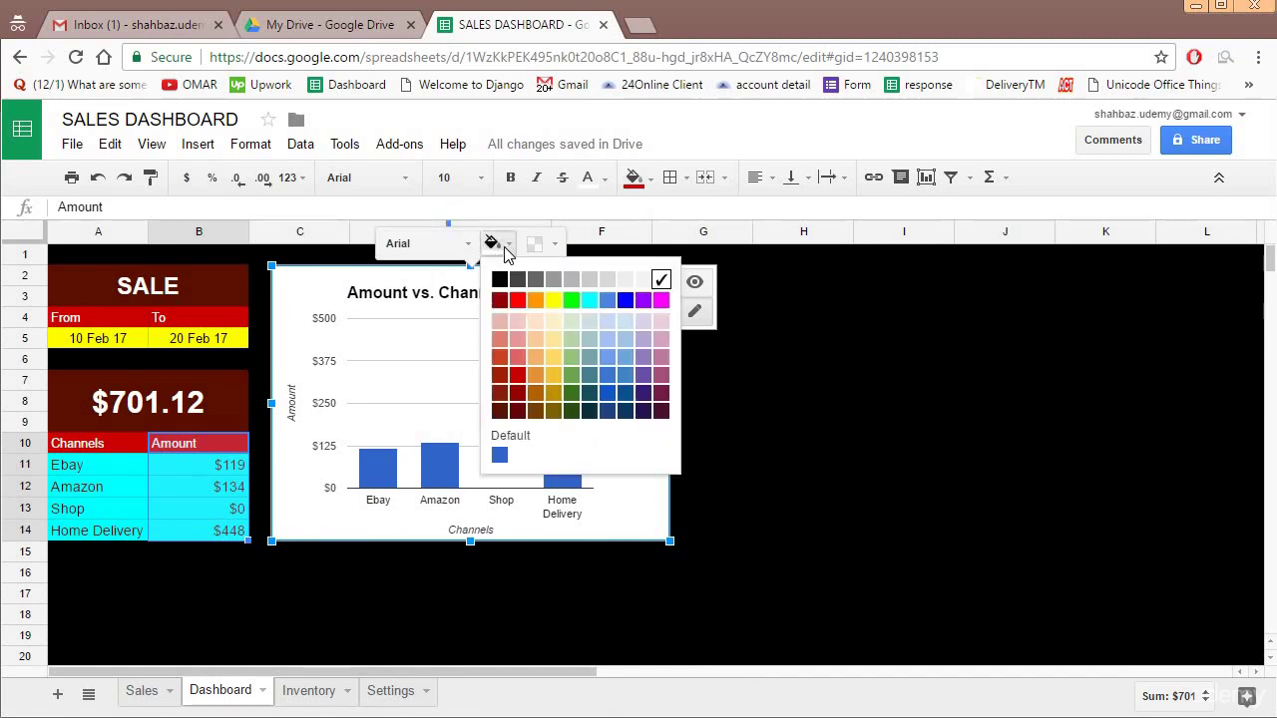
pyautogui.click(499, 281)
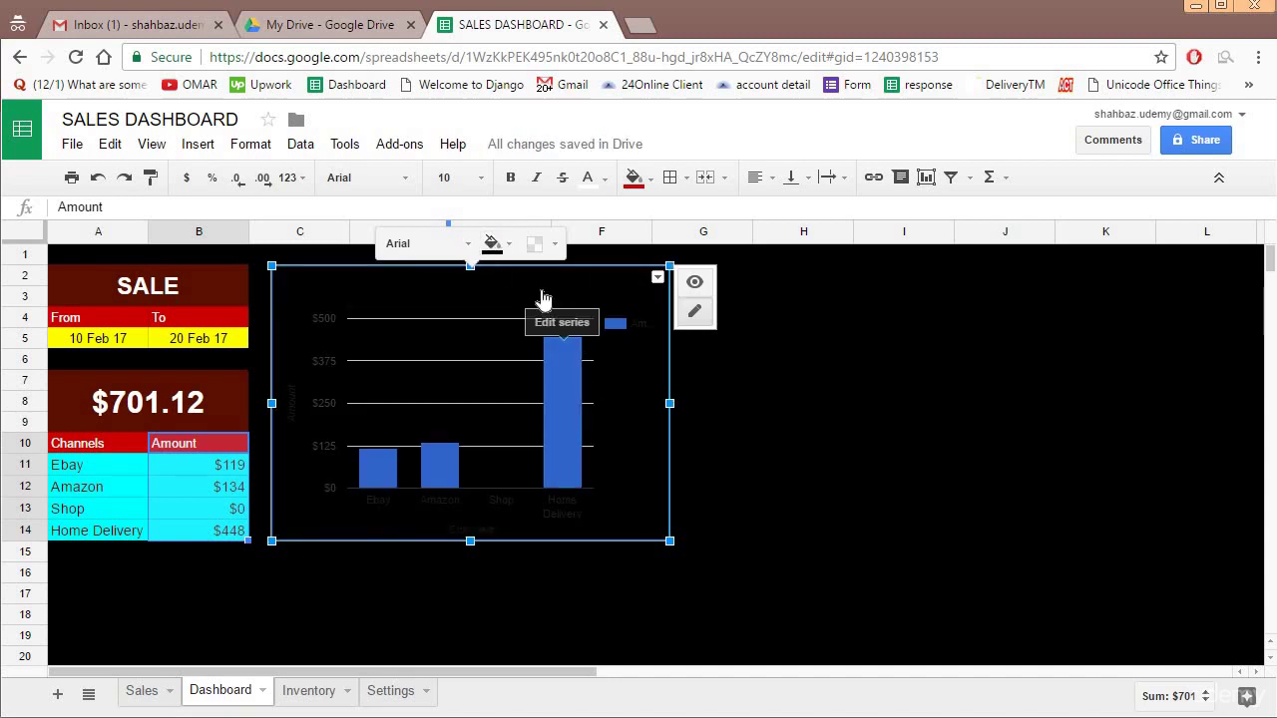
pyautogui.click(557, 389)
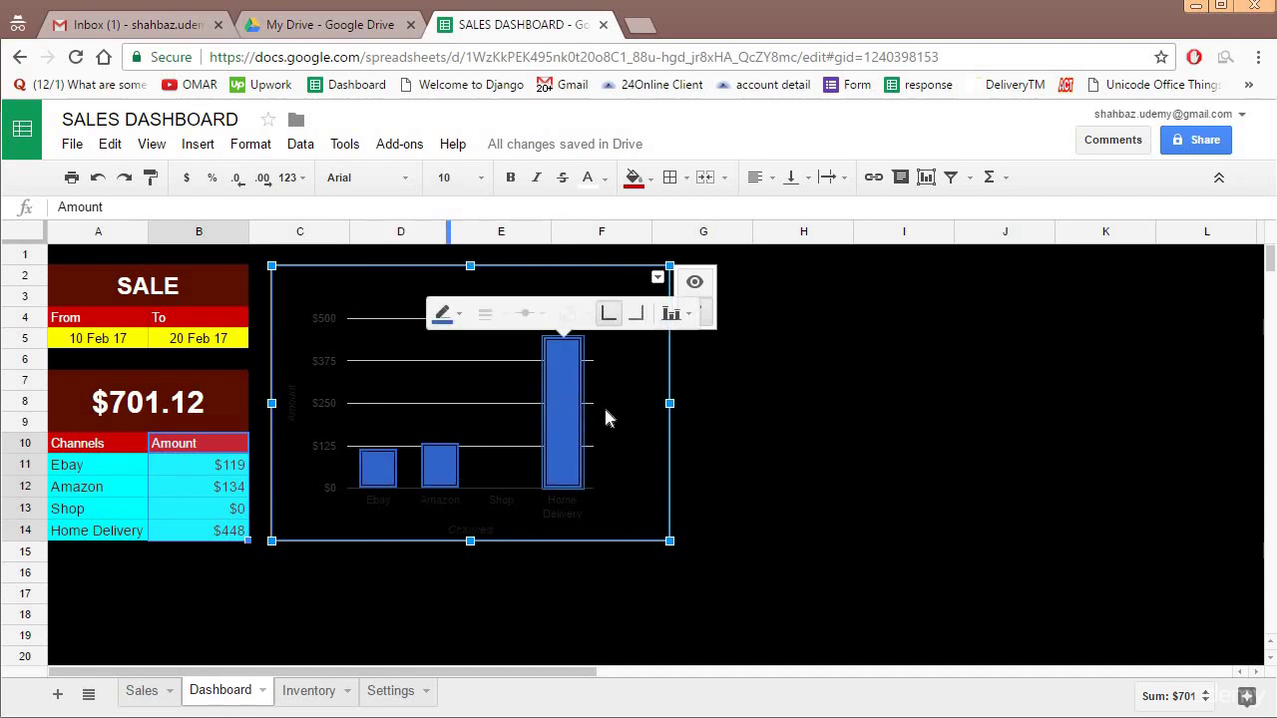
pyautogui.click(727, 428)
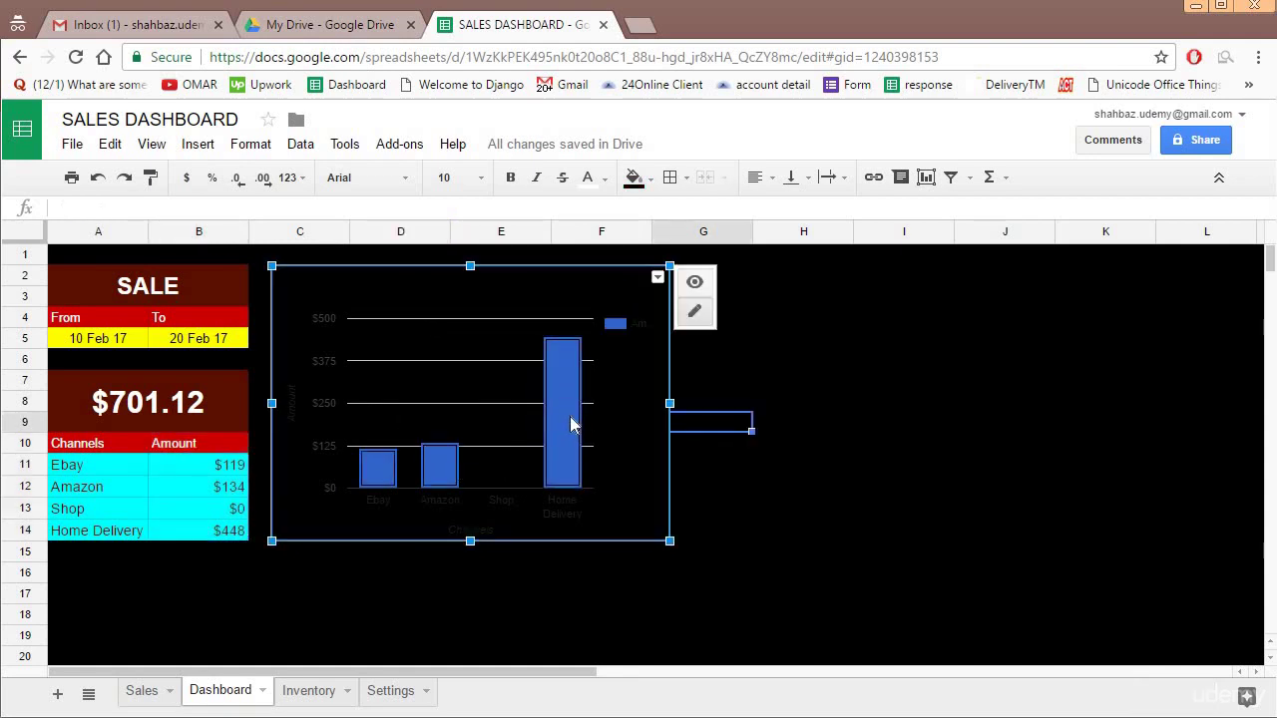
pyautogui.click(563, 414)
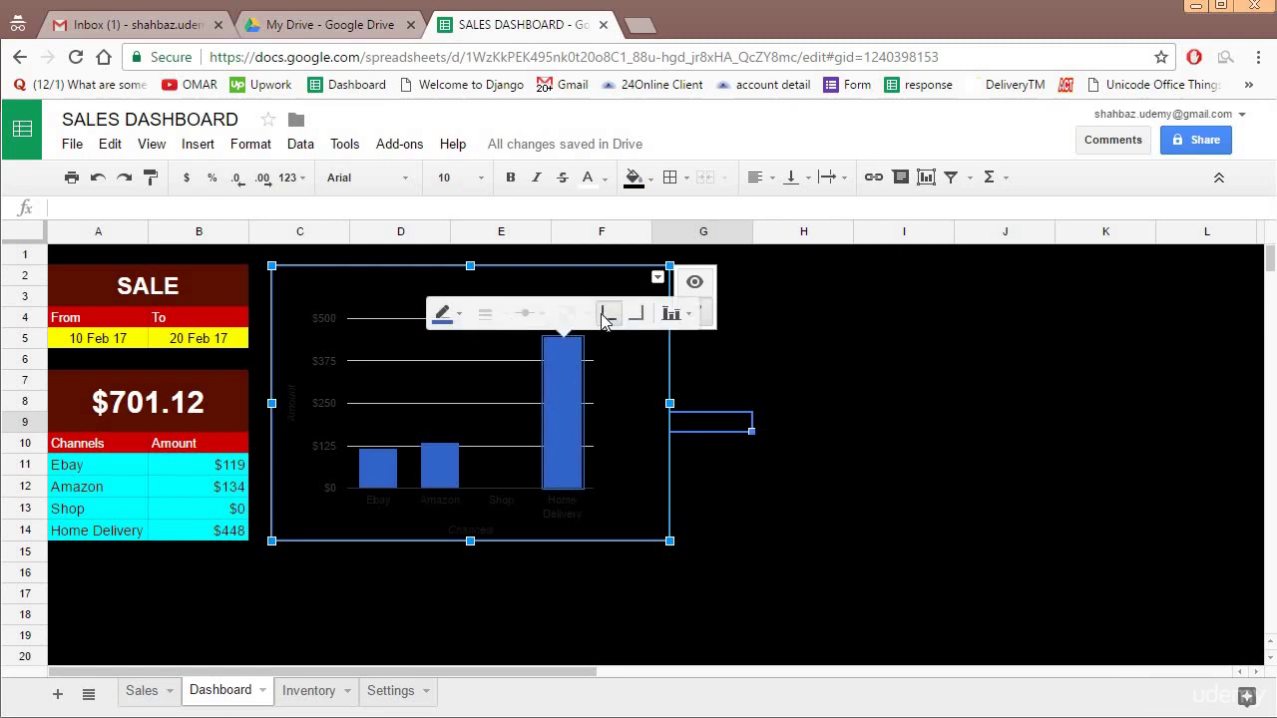
pyautogui.click(765, 359)
pyautogui.click(567, 405)
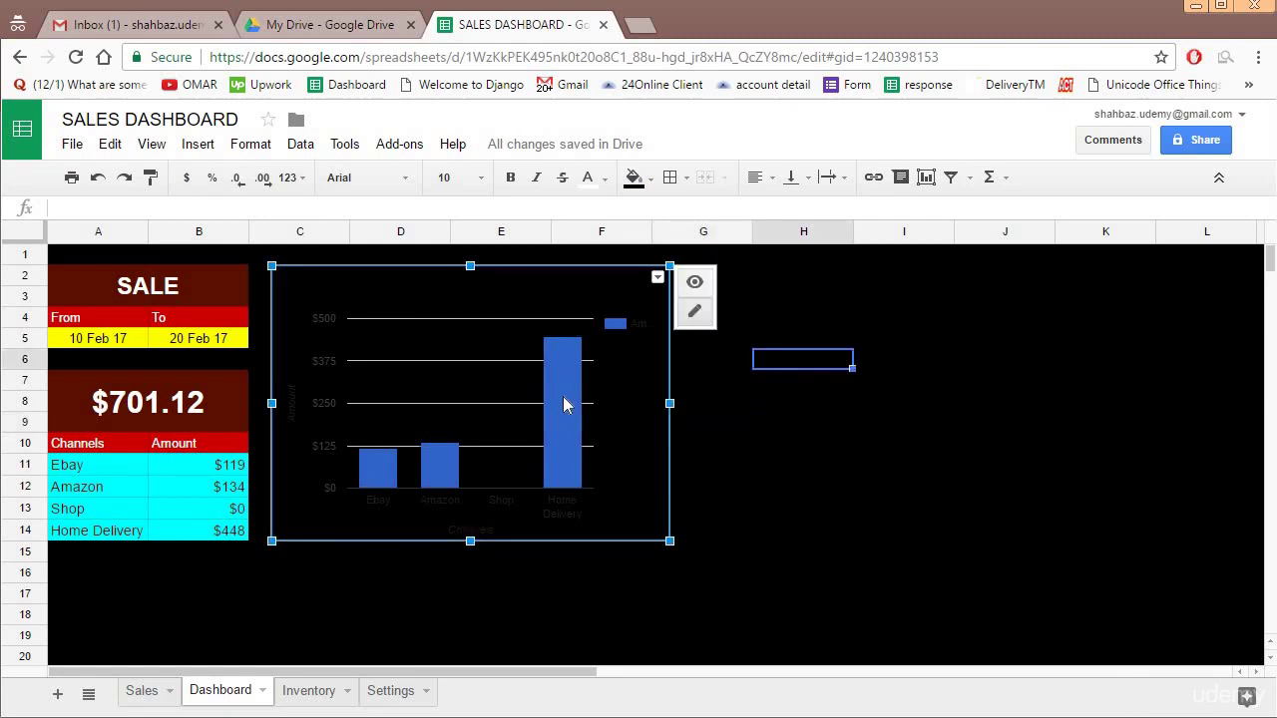
pyautogui.click(444, 313)
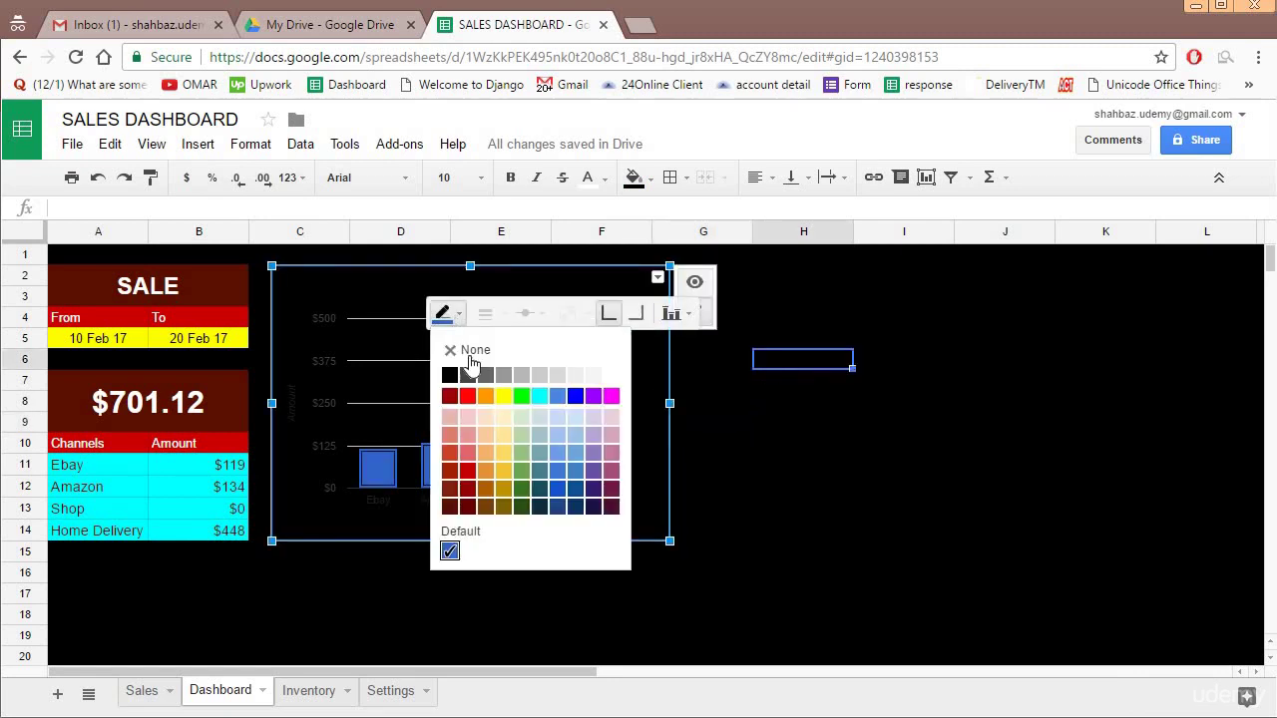
pyautogui.click(451, 376)
pyautogui.click(444, 314)
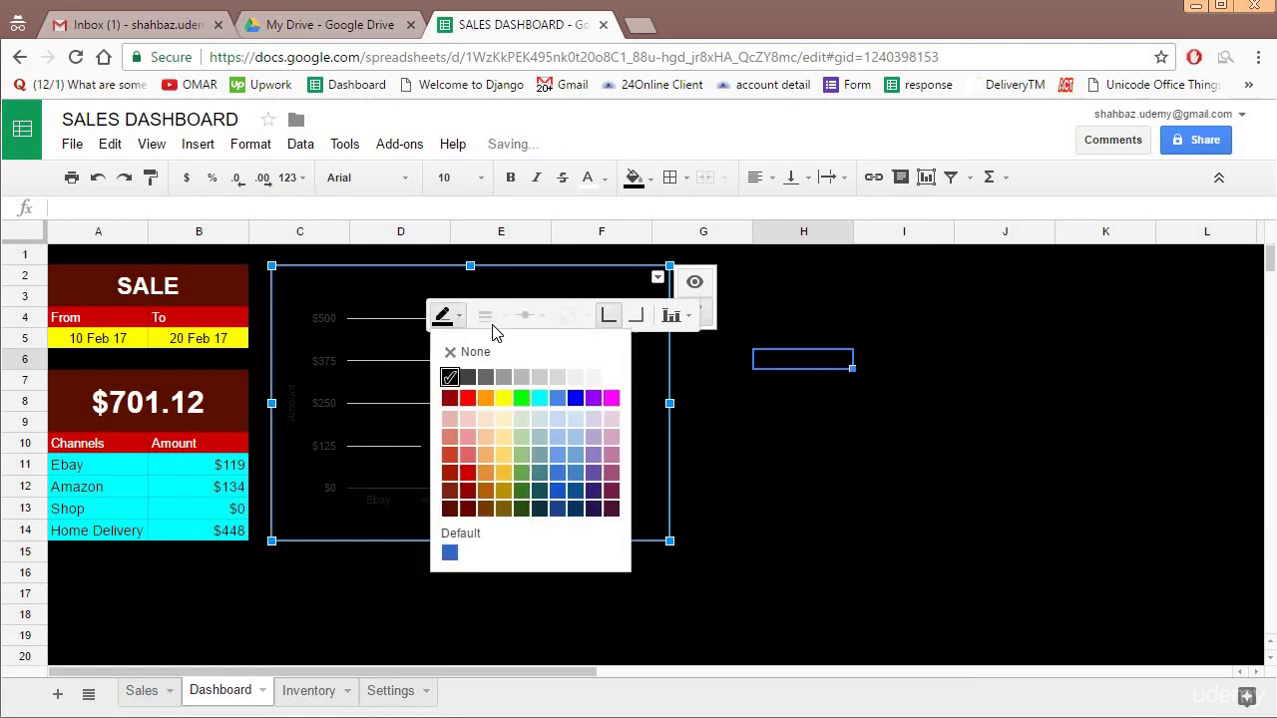
pyautogui.click(610, 376)
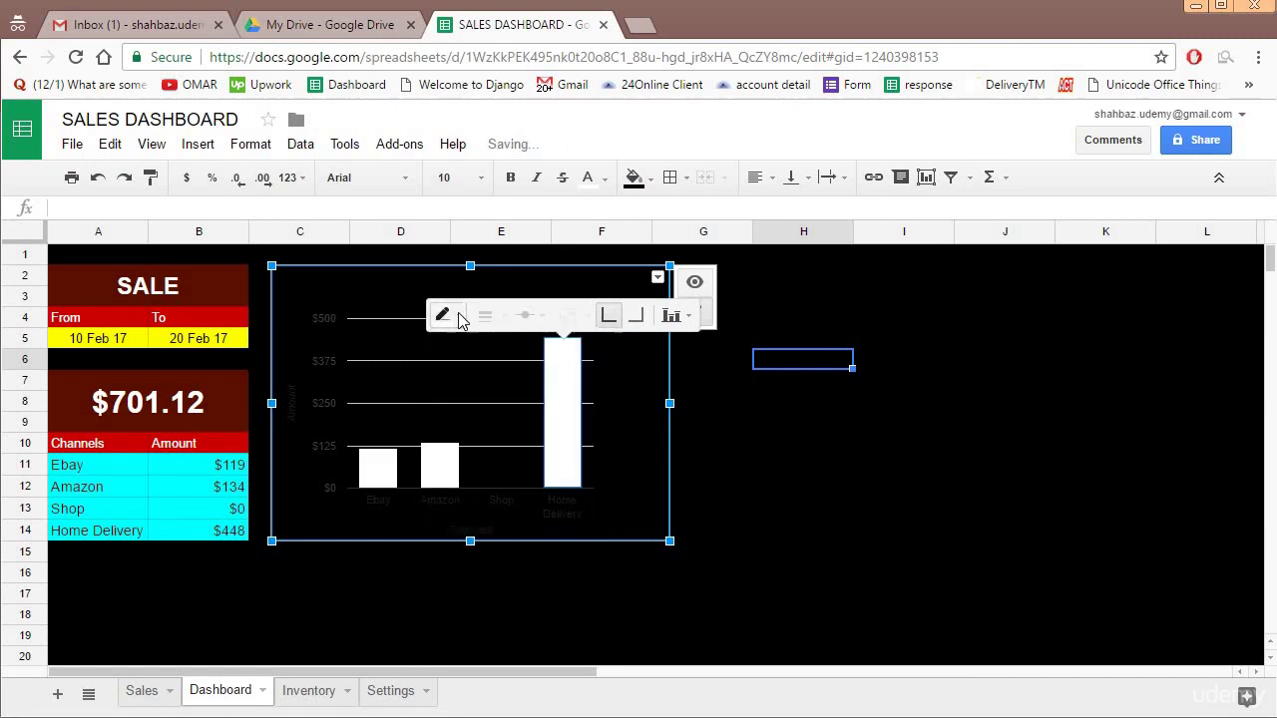
pyautogui.click(443, 314)
pyautogui.click(557, 376)
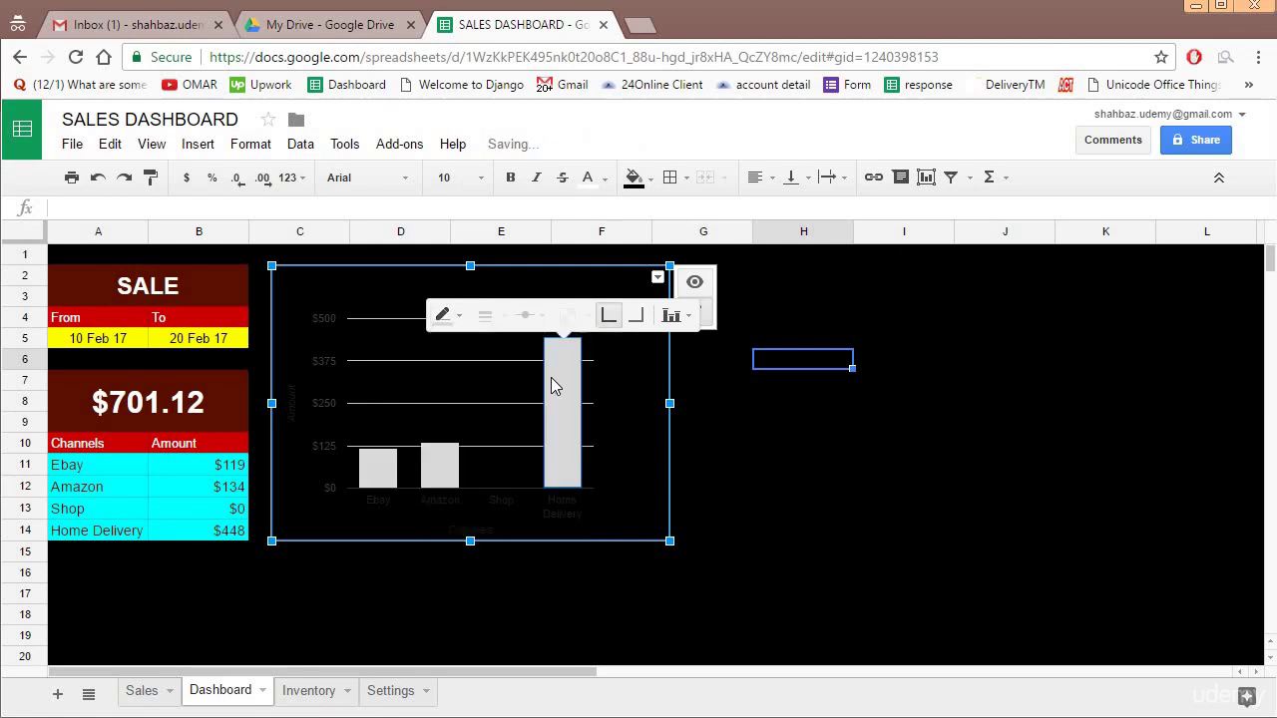
pyautogui.click(444, 314)
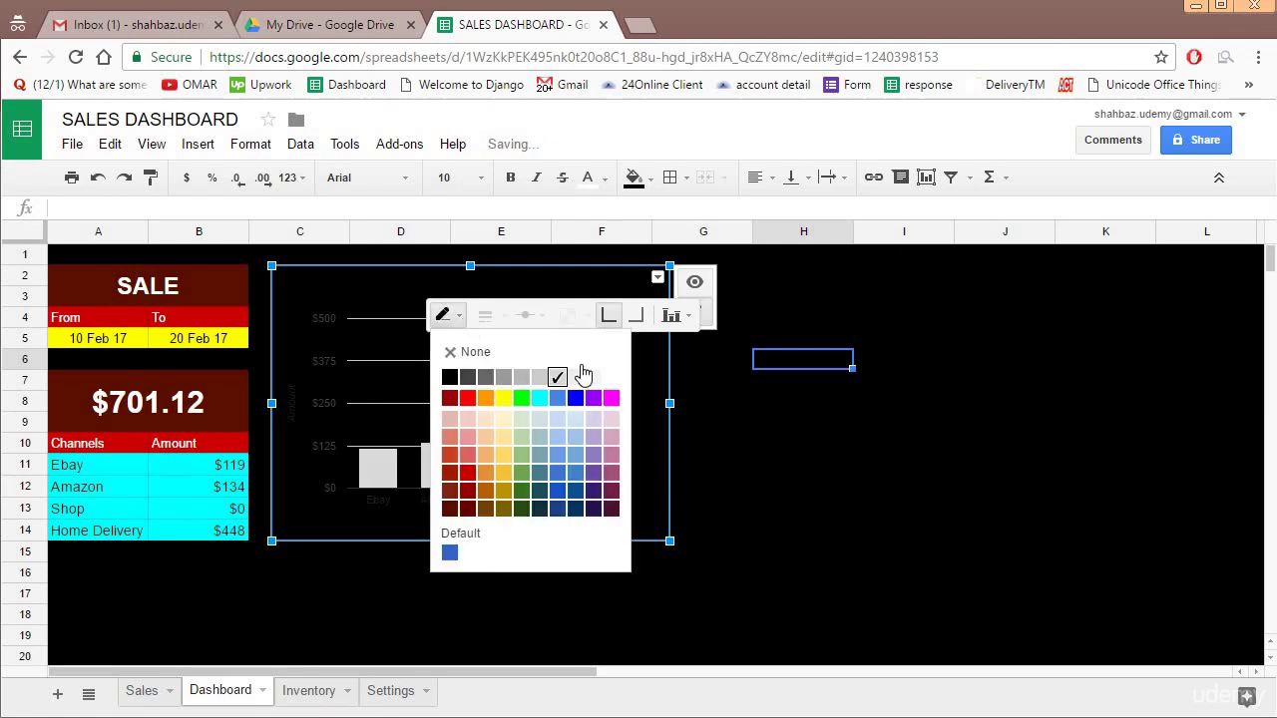
pyautogui.click(343, 357)
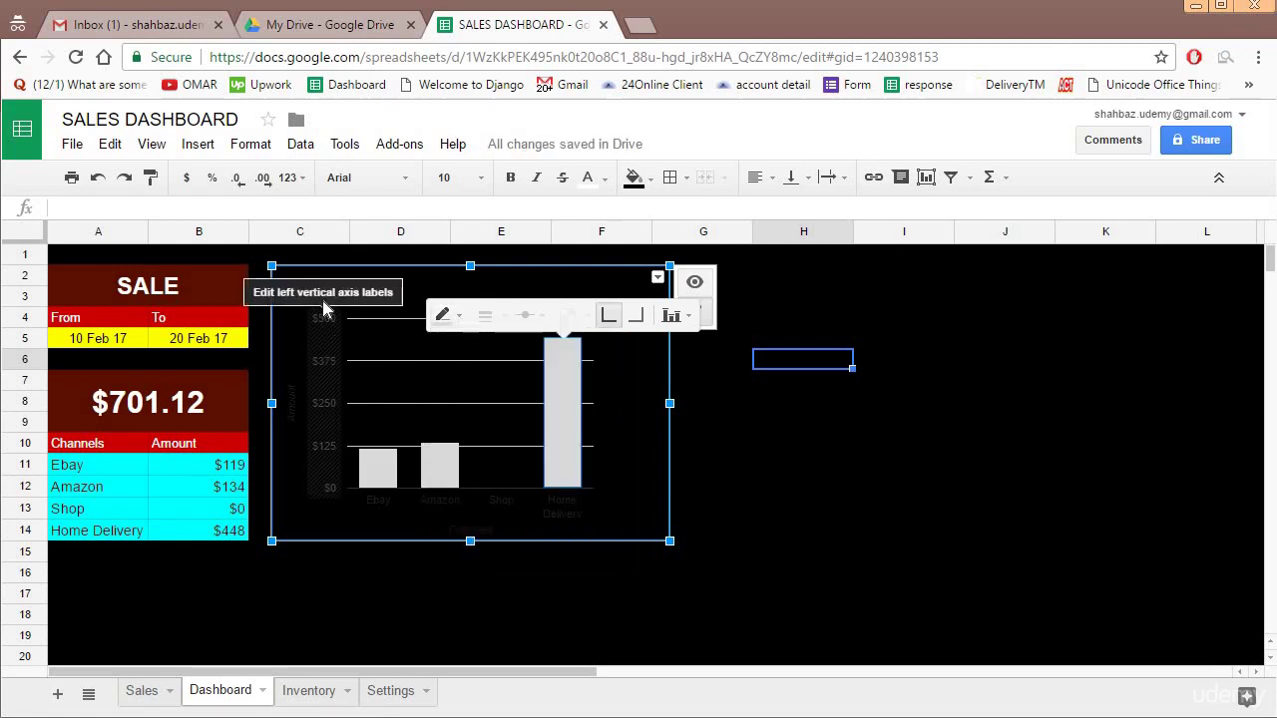
# - Make the left axis value labels and the Amount axis title white
pyautogui.click(330, 339)
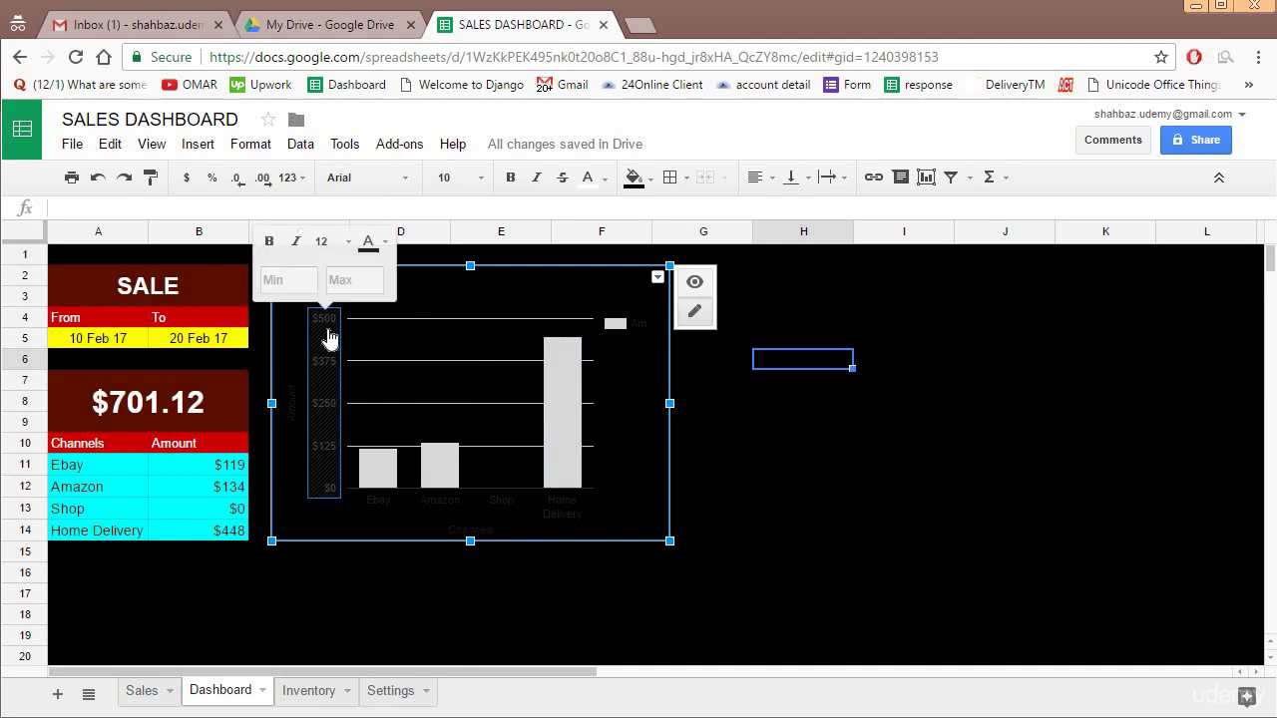
pyautogui.click(386, 242)
pyautogui.click(498, 285)
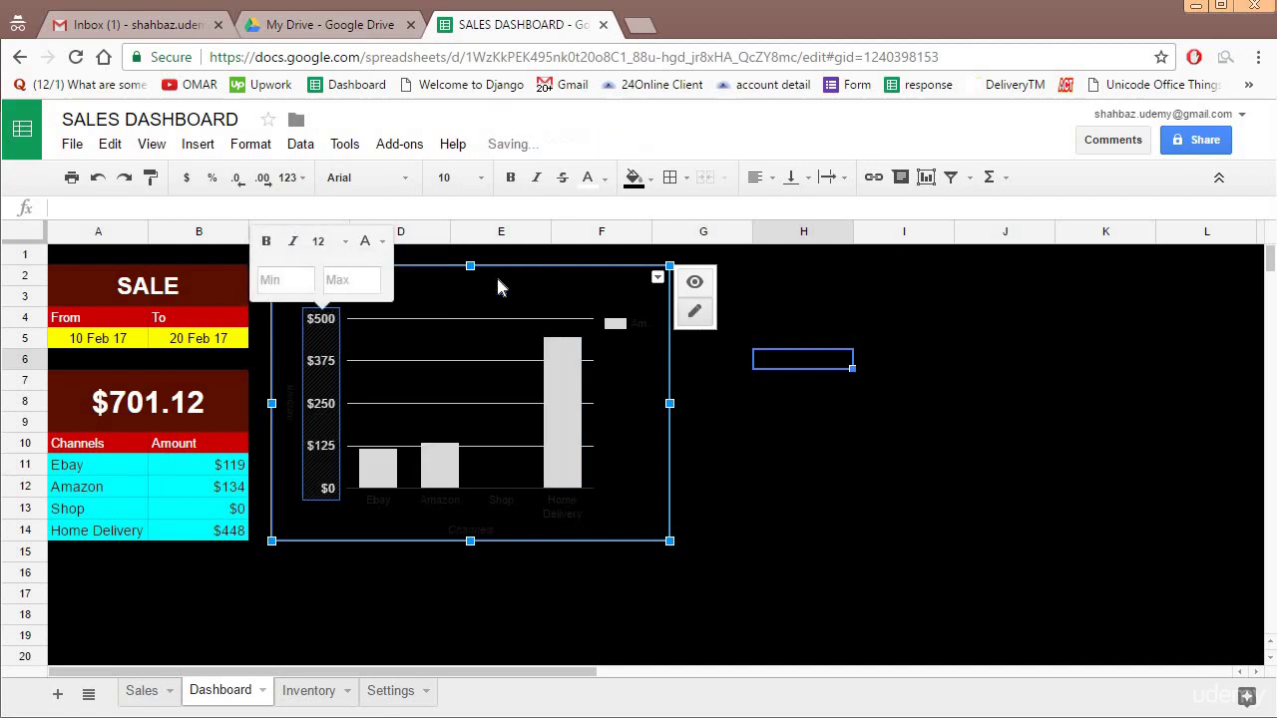
pyautogui.click(303, 371)
pyautogui.click(310, 232)
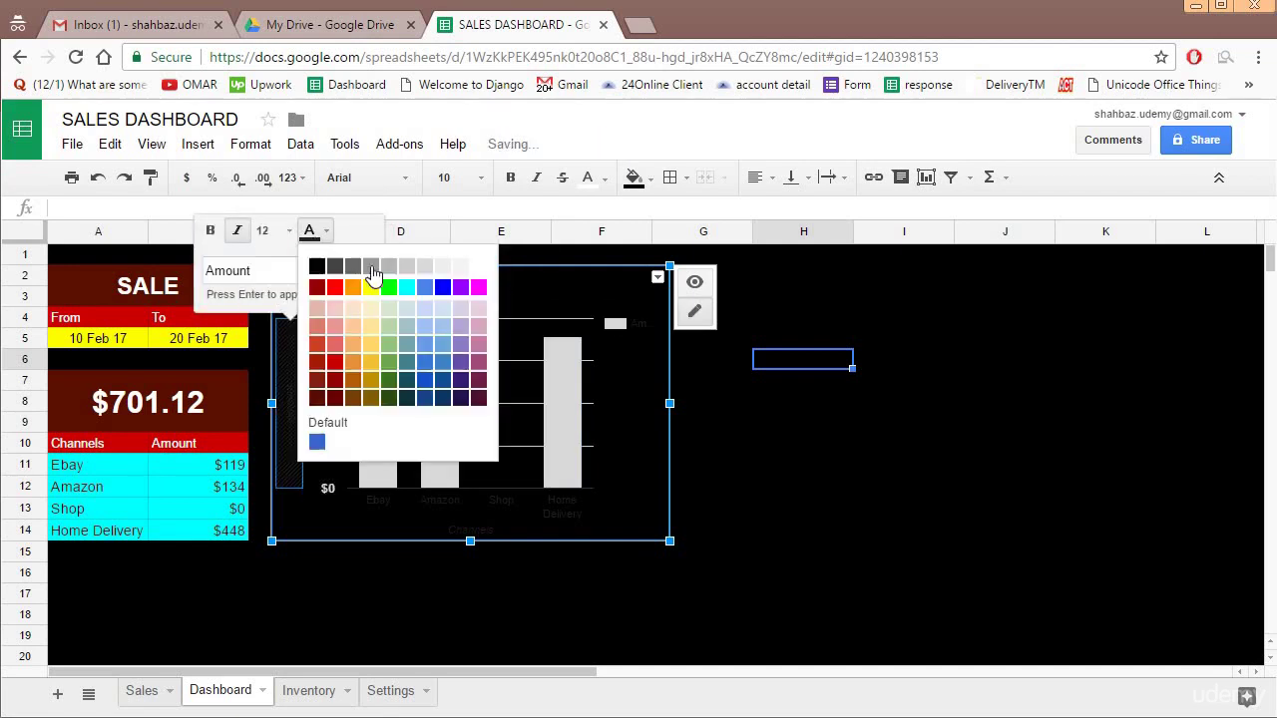
pyautogui.click(443, 268)
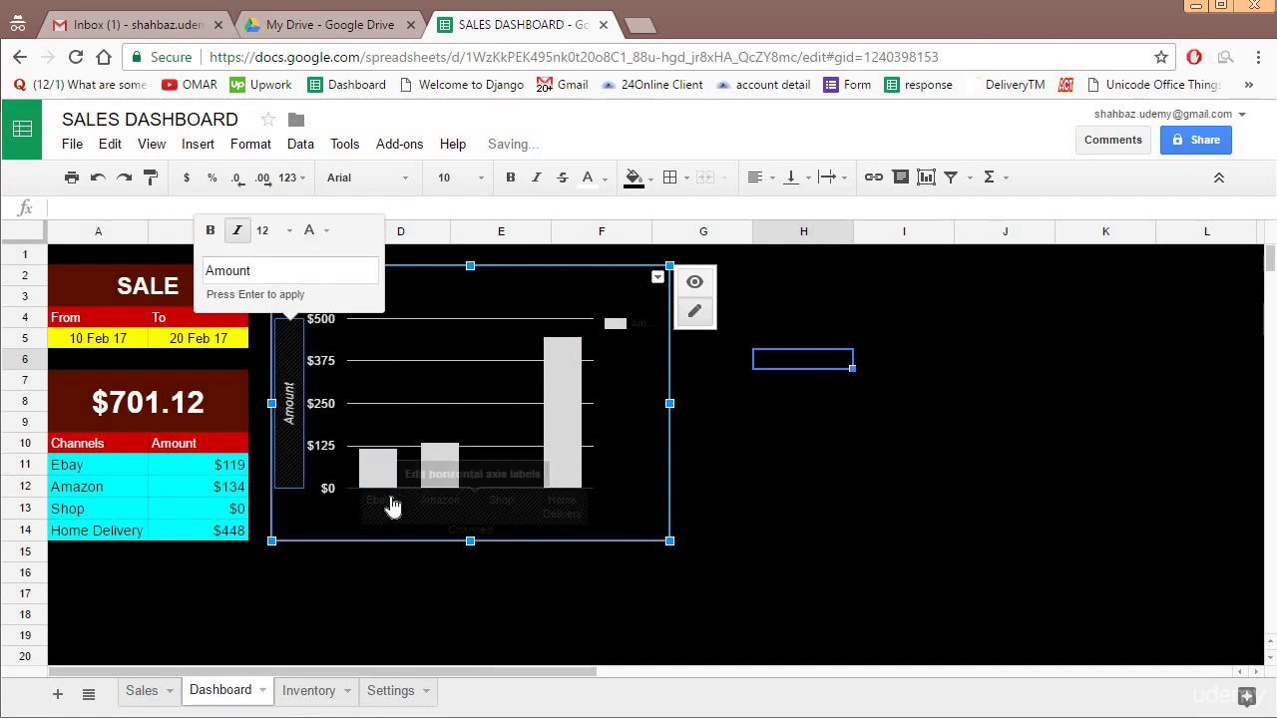
# - Make the channel names, Channels axis title and legend text light grey
pyautogui.click(395, 499)
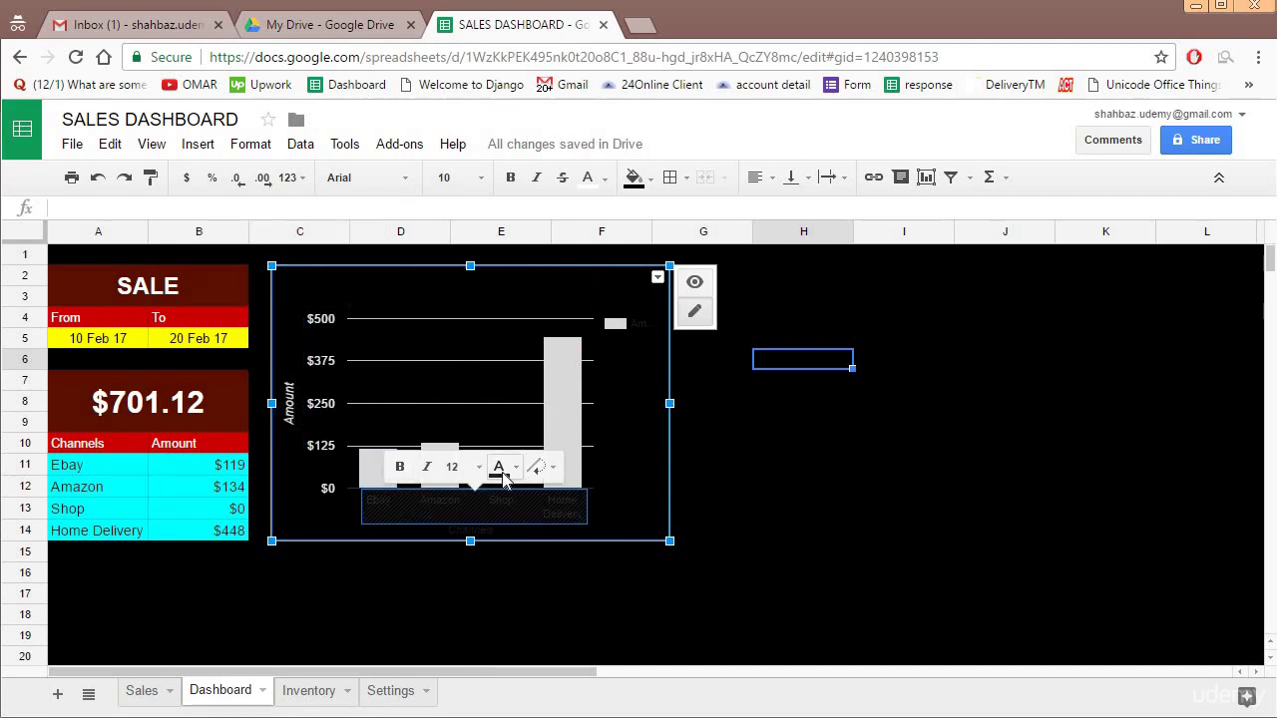
pyautogui.click(502, 468)
pyautogui.click(612, 504)
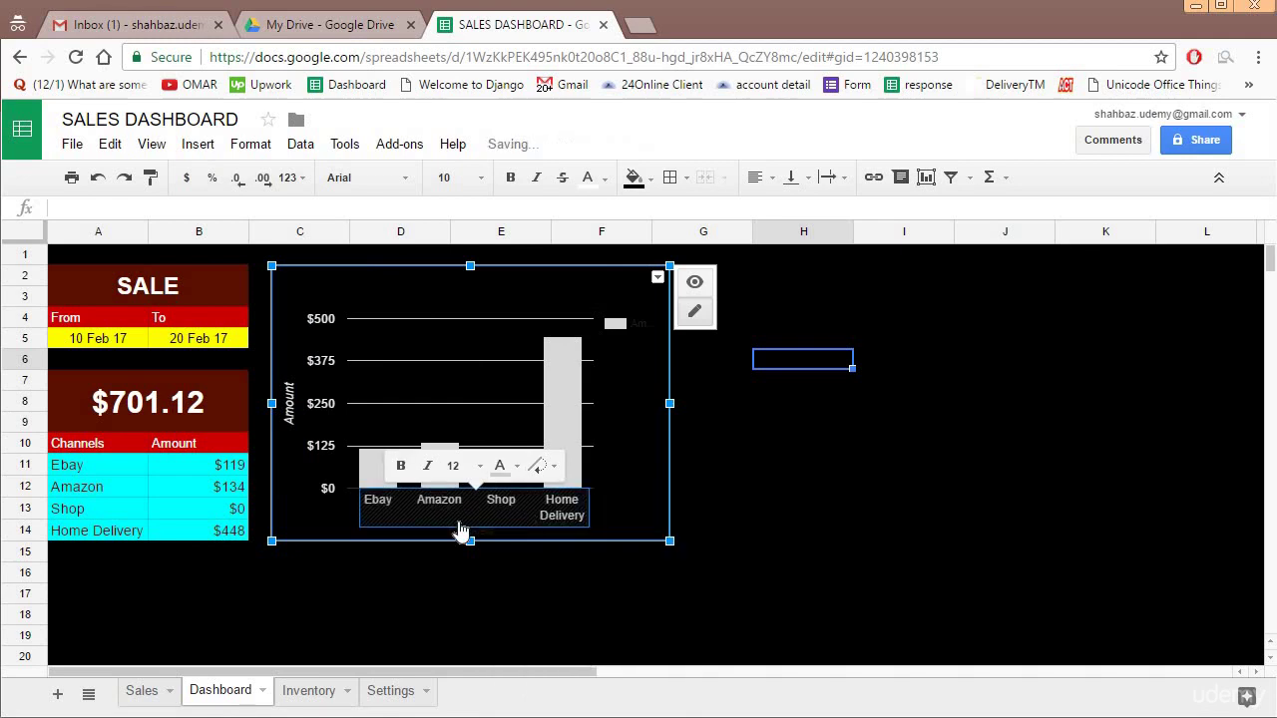
pyautogui.click(494, 537)
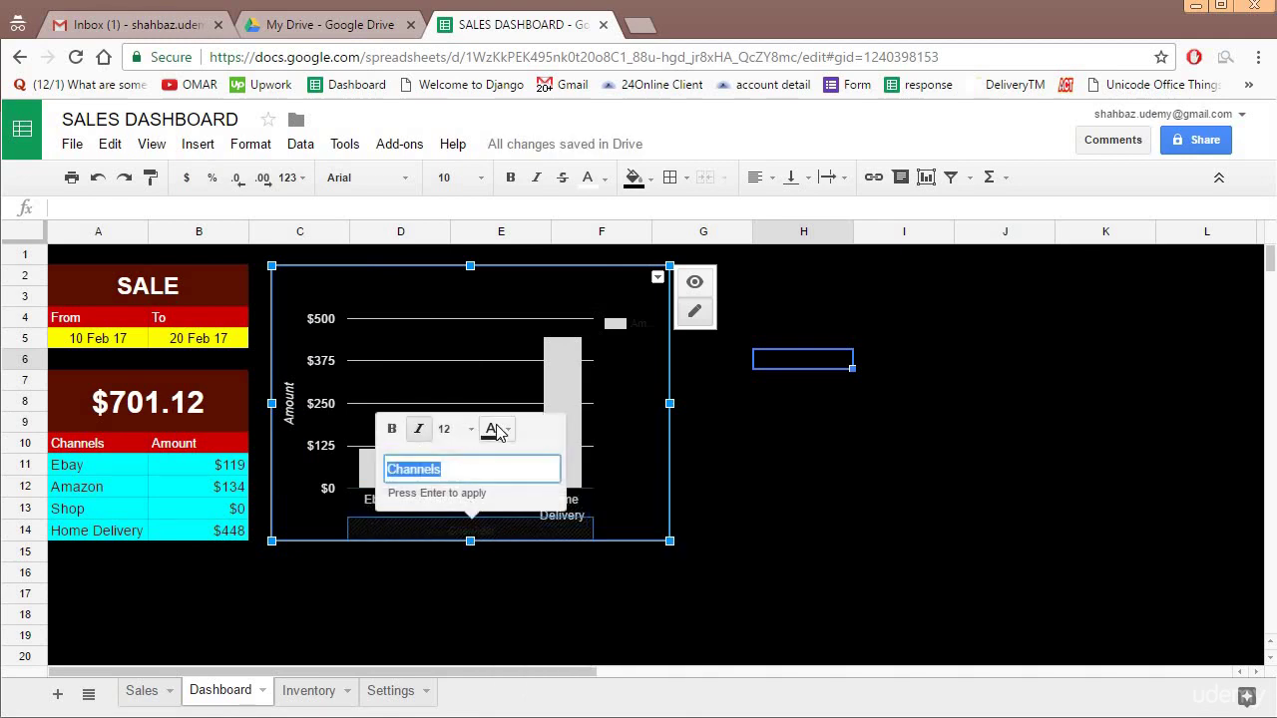
pyautogui.click(496, 429)
pyautogui.click(606, 467)
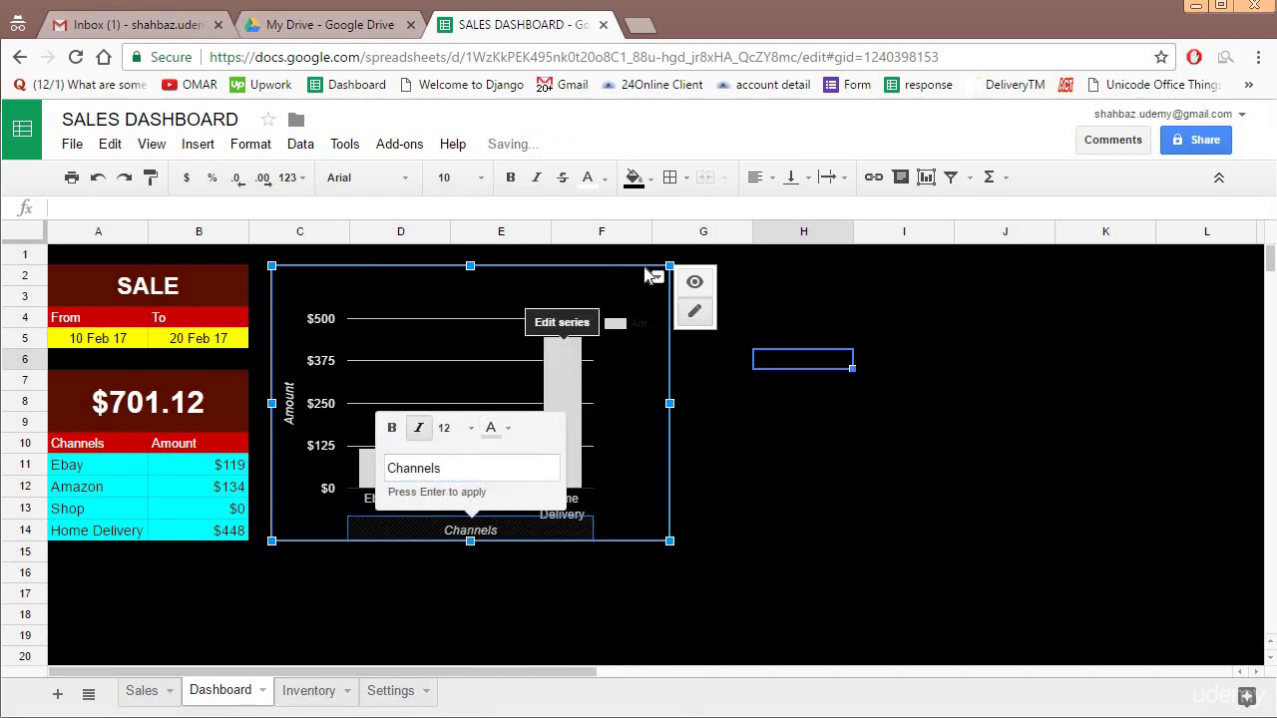
pyautogui.click(636, 332)
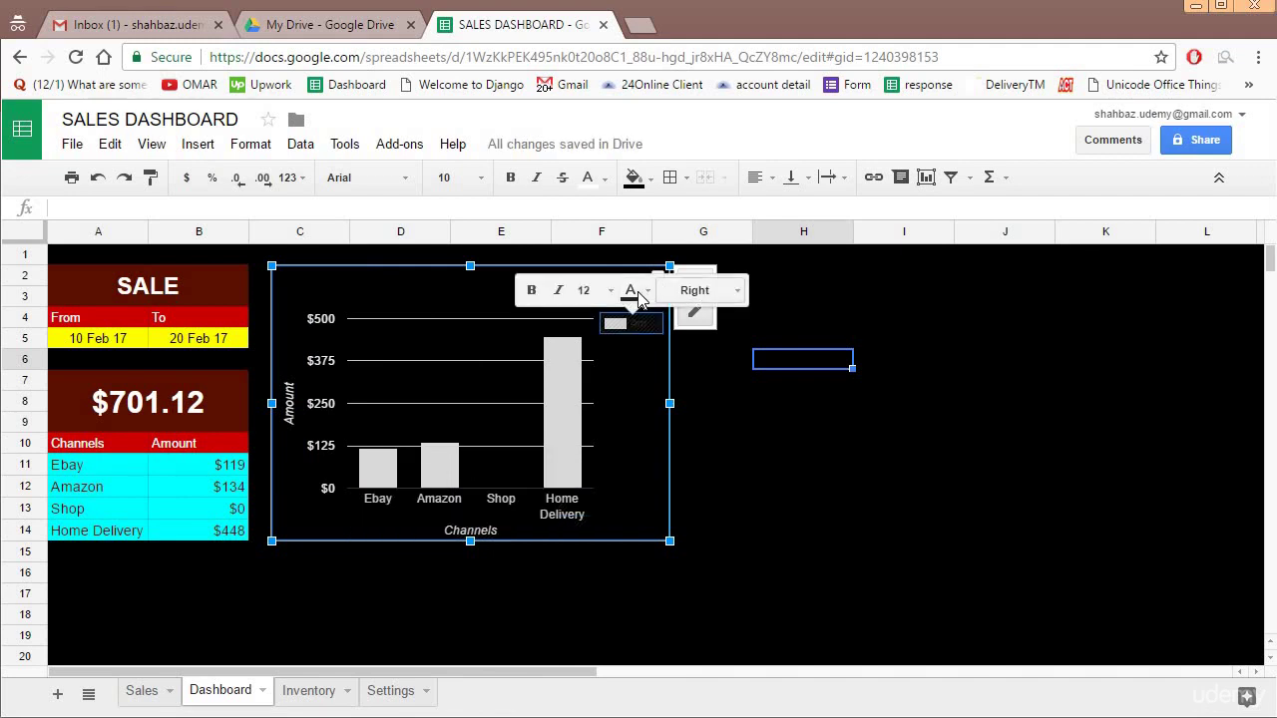
pyautogui.click(635, 291)
pyautogui.click(749, 330)
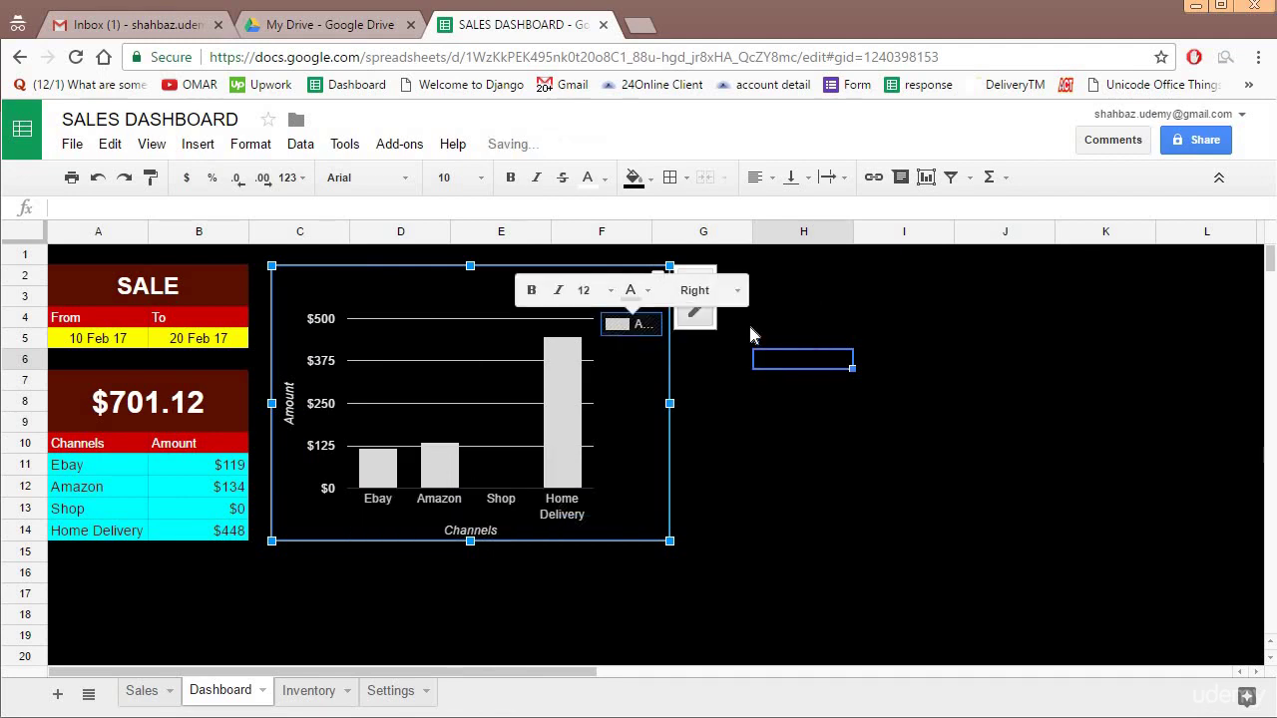
# - Make the Amount vs. Channels chart title light-coloured
pyautogui.click(733, 401)
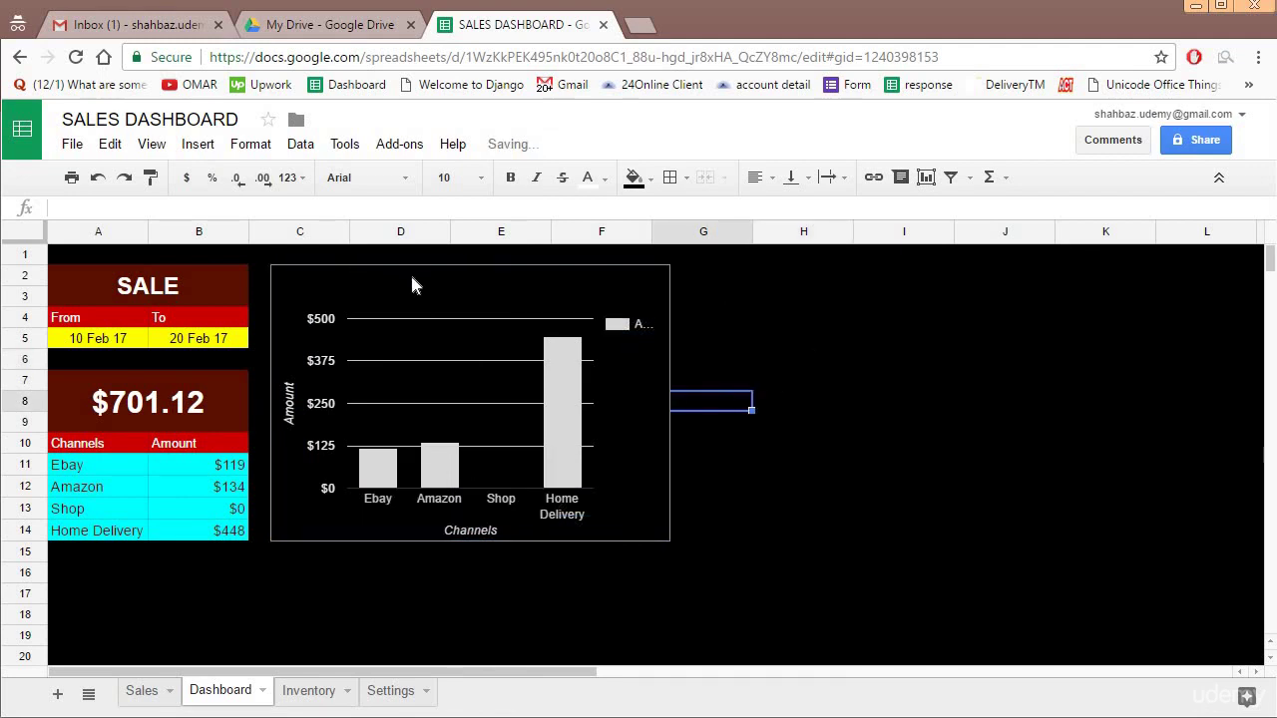
pyautogui.click(442, 285)
pyautogui.click(448, 294)
pyautogui.click(494, 254)
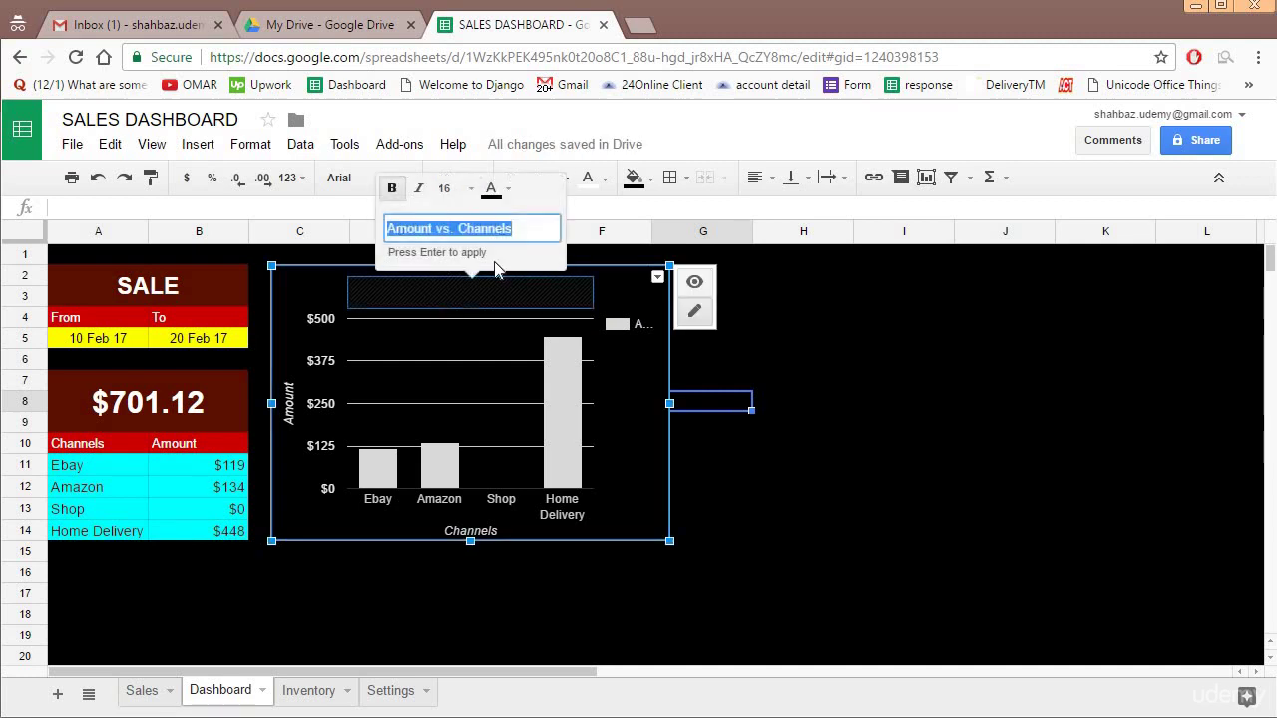
pyautogui.click(503, 193)
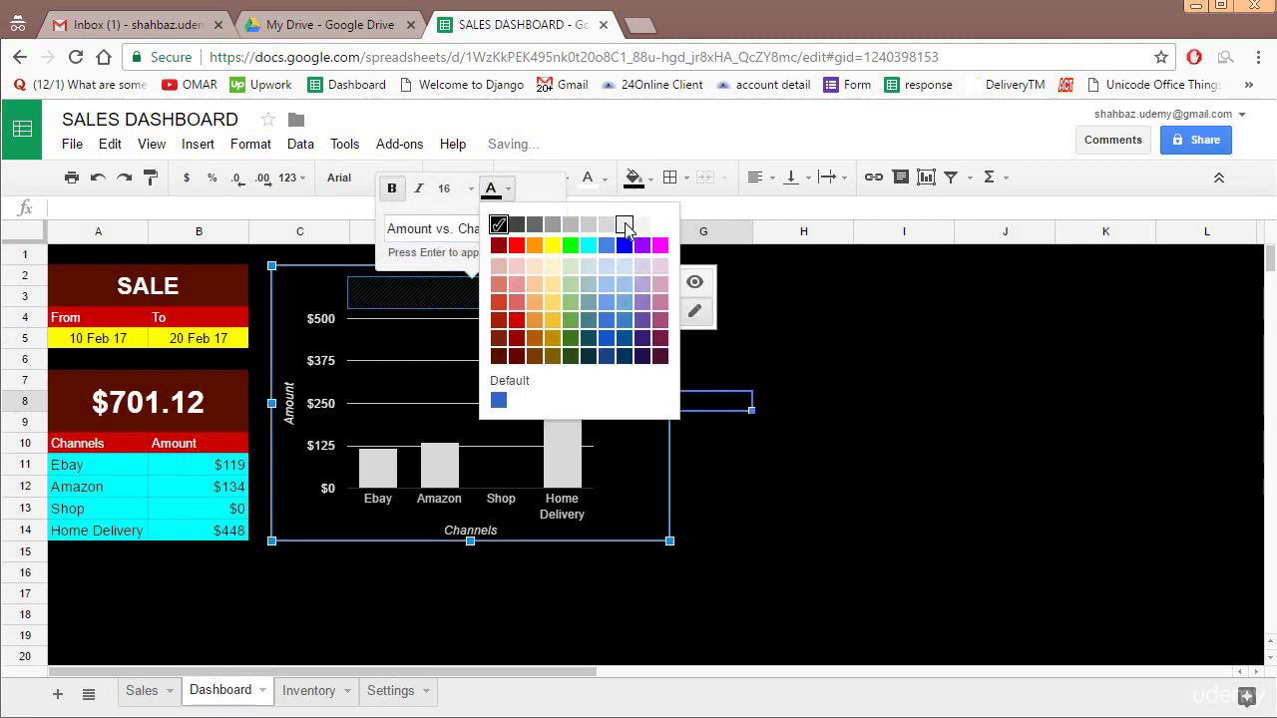
pyautogui.click(626, 223)
pyautogui.click(827, 317)
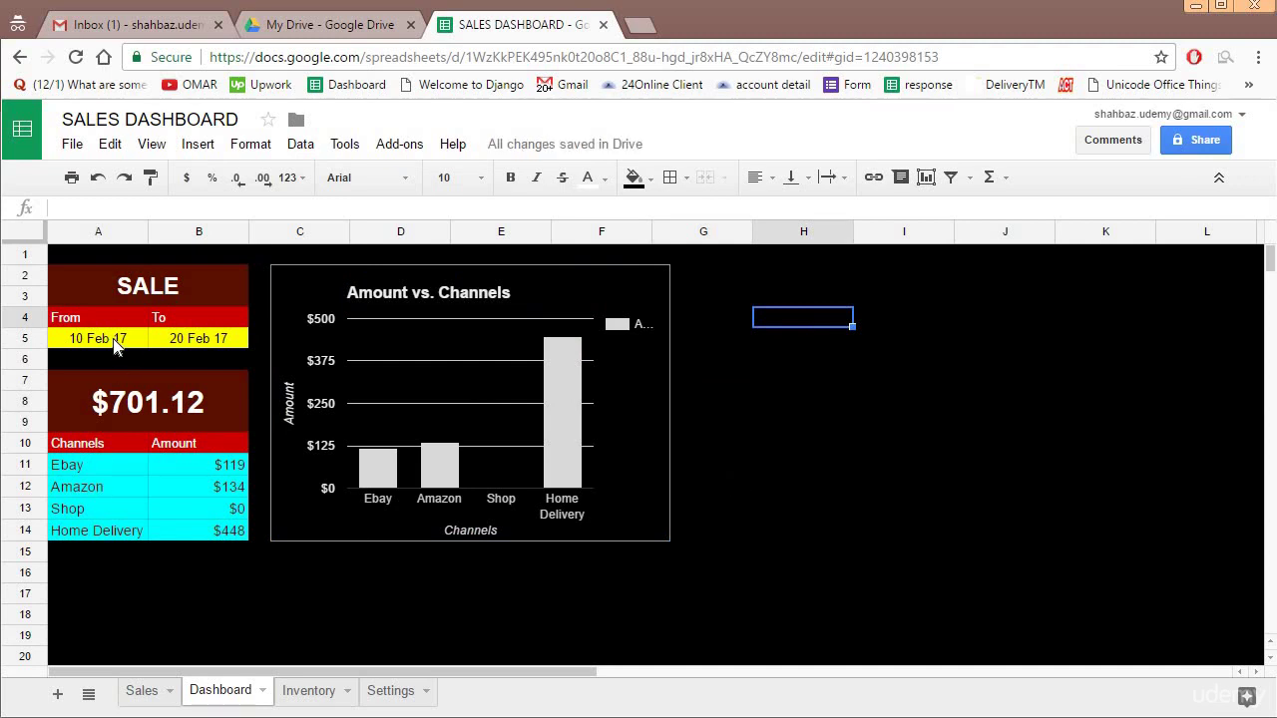
pyautogui.click(138, 693)
# - Check the Sales dates, then set the Dashboard To date in B5 to 5 Mar 17
pyautogui.scroll(3, 160, 558)
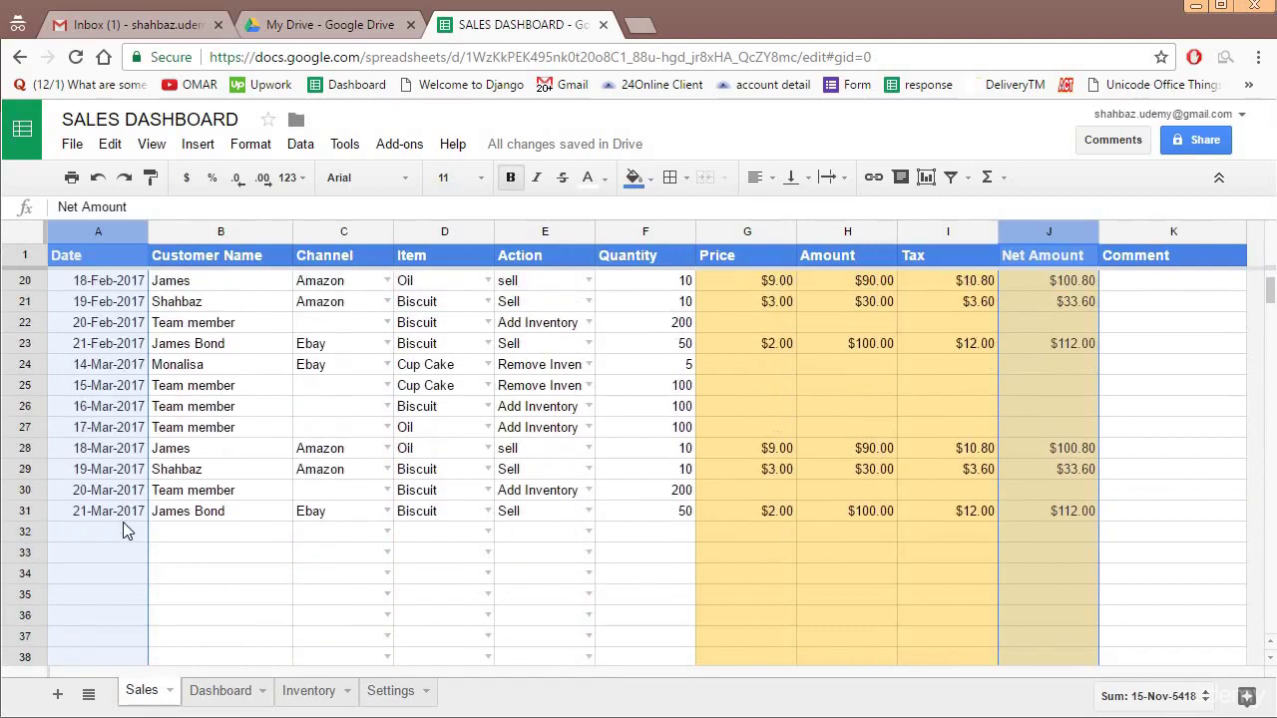
pyautogui.click(134, 490)
pyautogui.scroll(2, 143, 451)
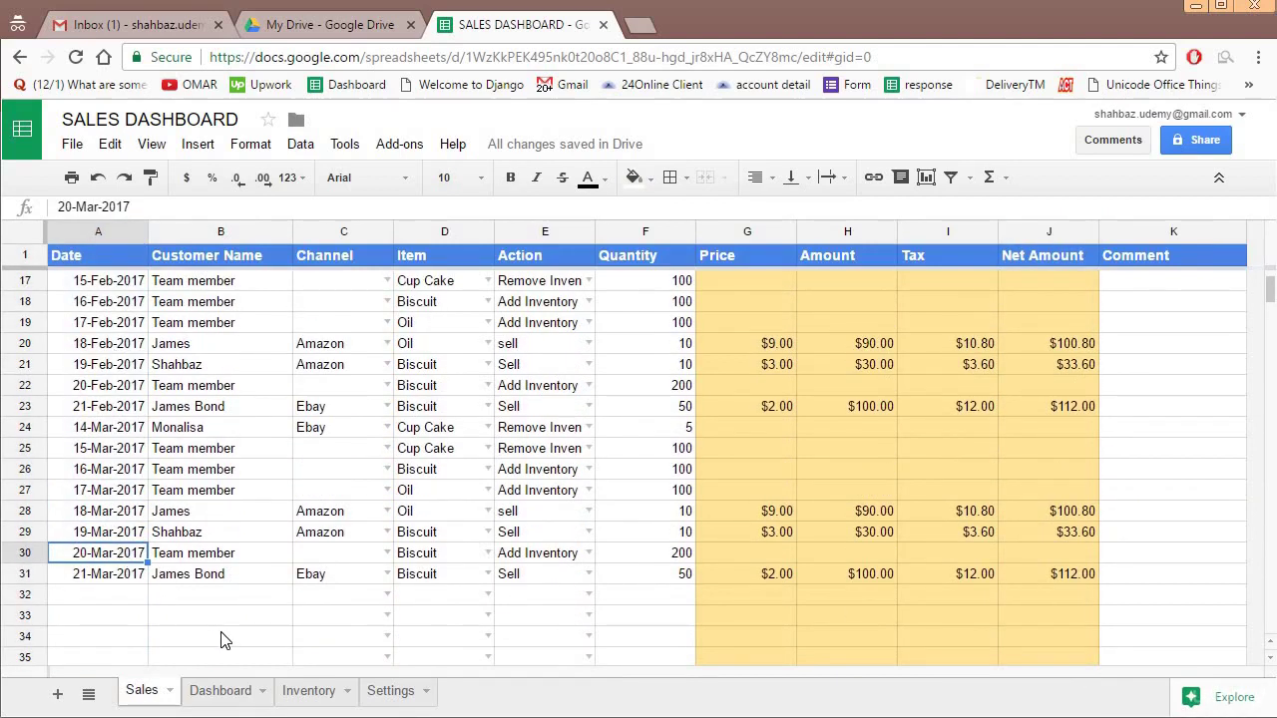
pyautogui.click(229, 691)
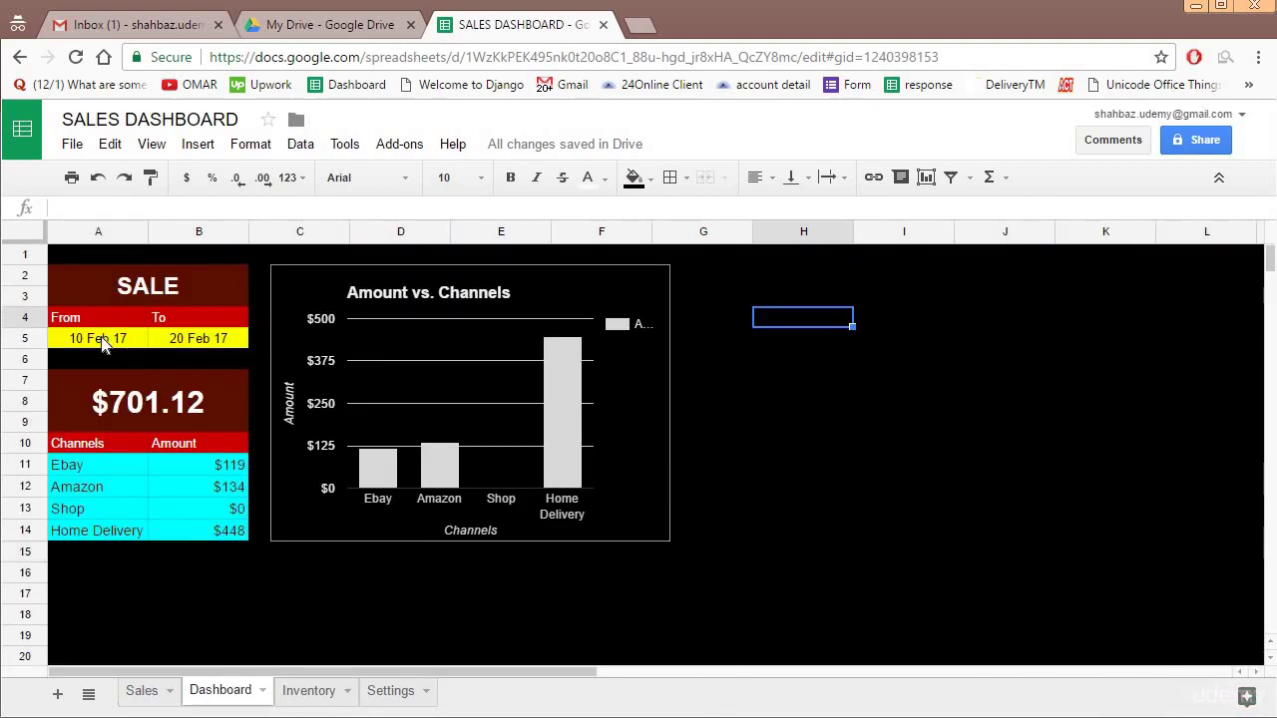
pyautogui.click(122, 340)
pyautogui.click(190, 342)
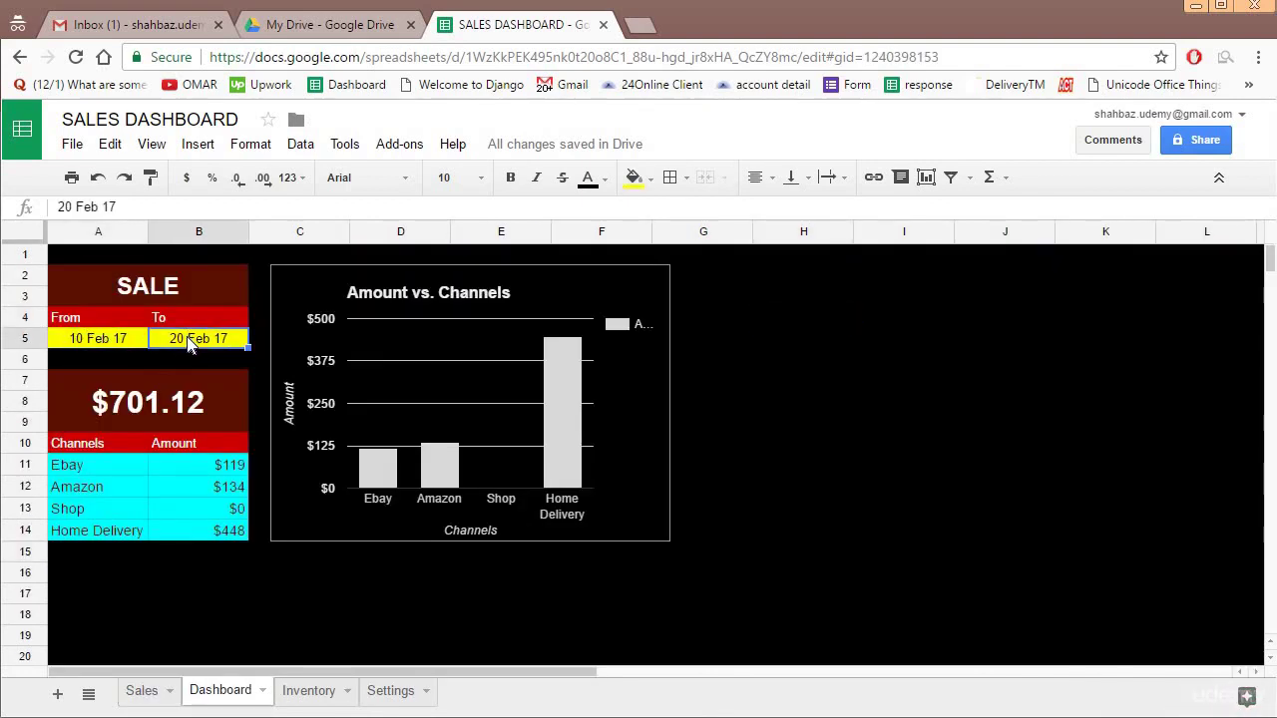
pyautogui.write('5 mar 17')
pyautogui.press('Return')
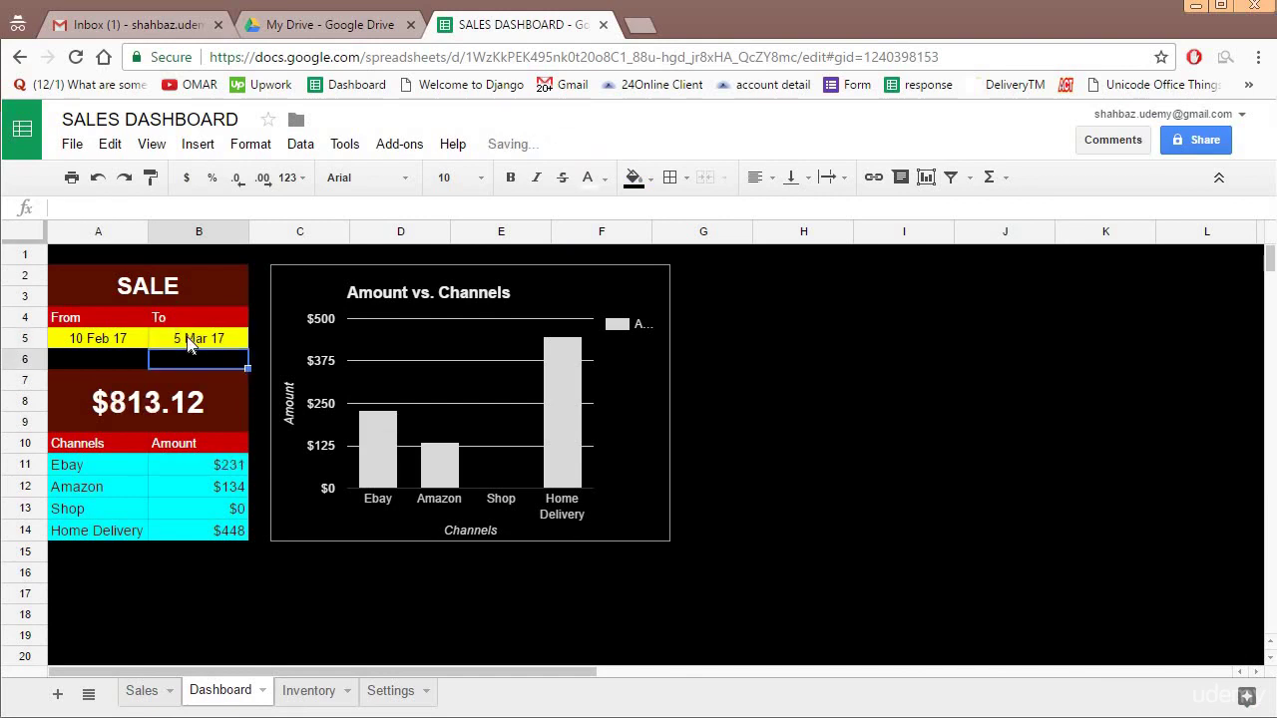
# - Inspect the Home Delivery total formula in B14 and the From and To dates
pyautogui.click(261, 467)
pyautogui.click(202, 531)
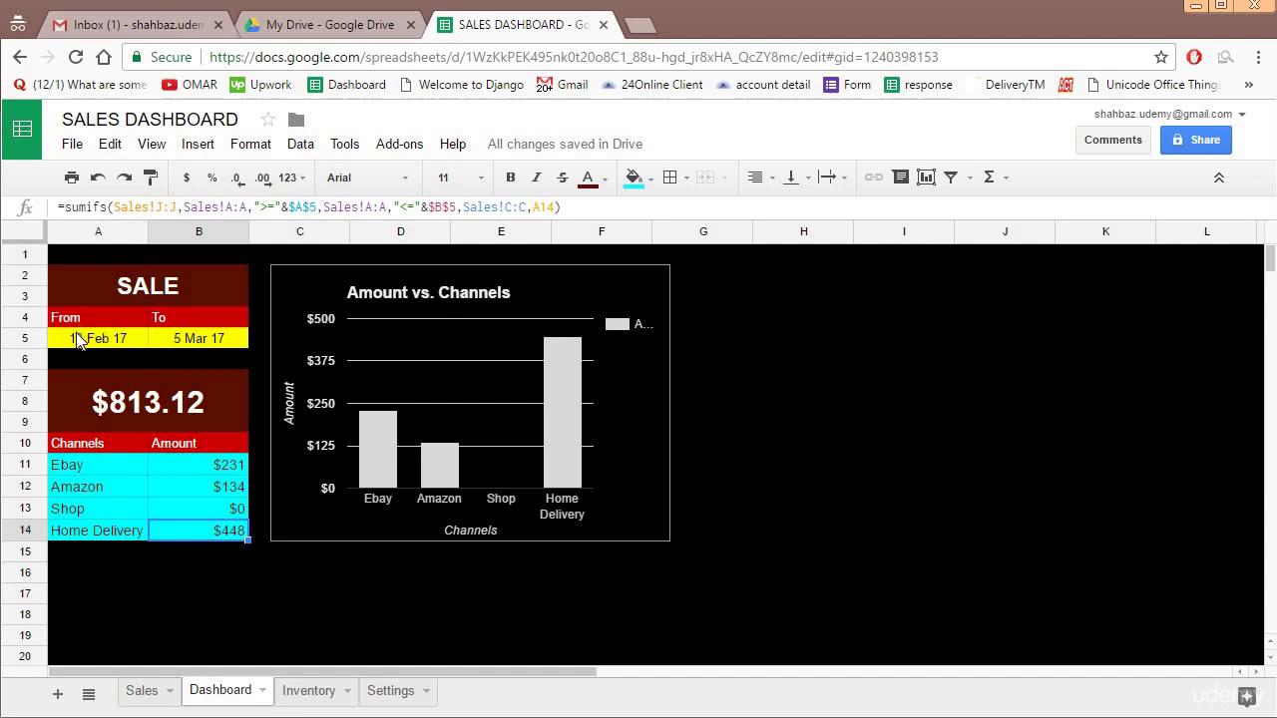
pyautogui.click(85, 337)
pyautogui.click(194, 339)
pyautogui.click(812, 319)
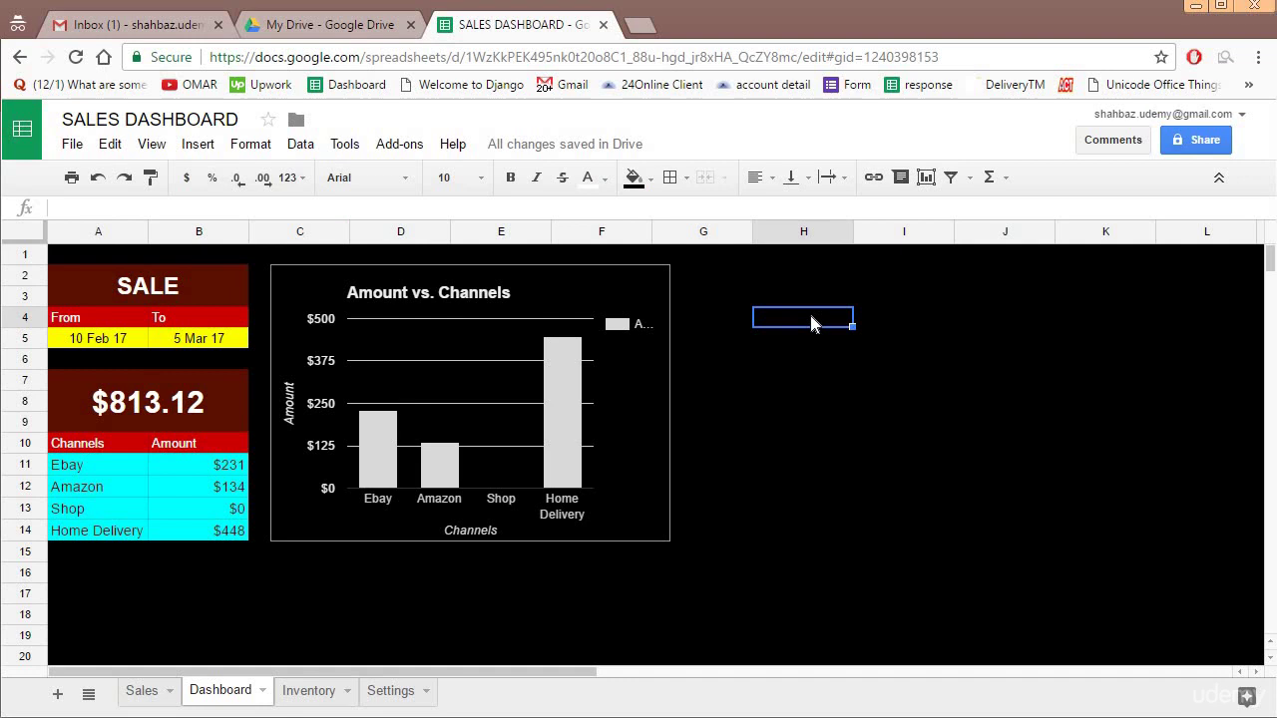
# - Enter the heading 'New Customer Acquired Between Dates' in H3
pyautogui.press('Up')
pyautogui.write('Ne')
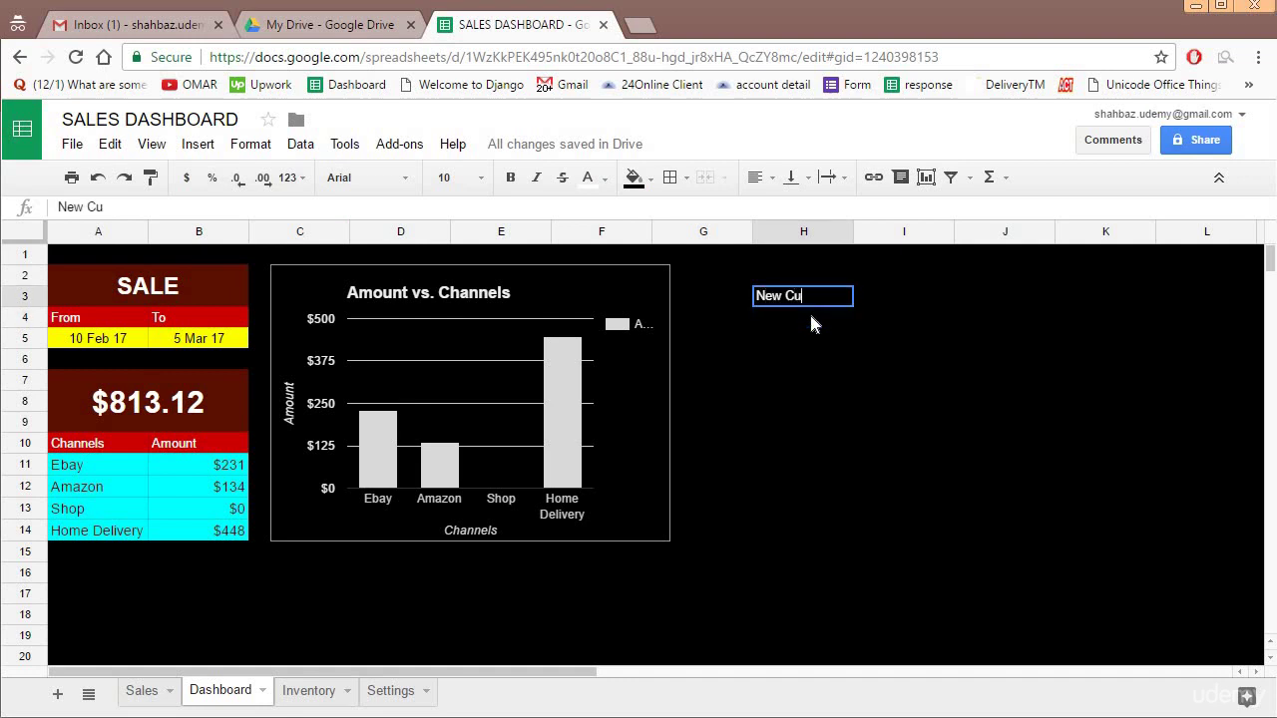
pyautogui.write('w Customer Acquired Between Dates')
pyautogui.press('Return')
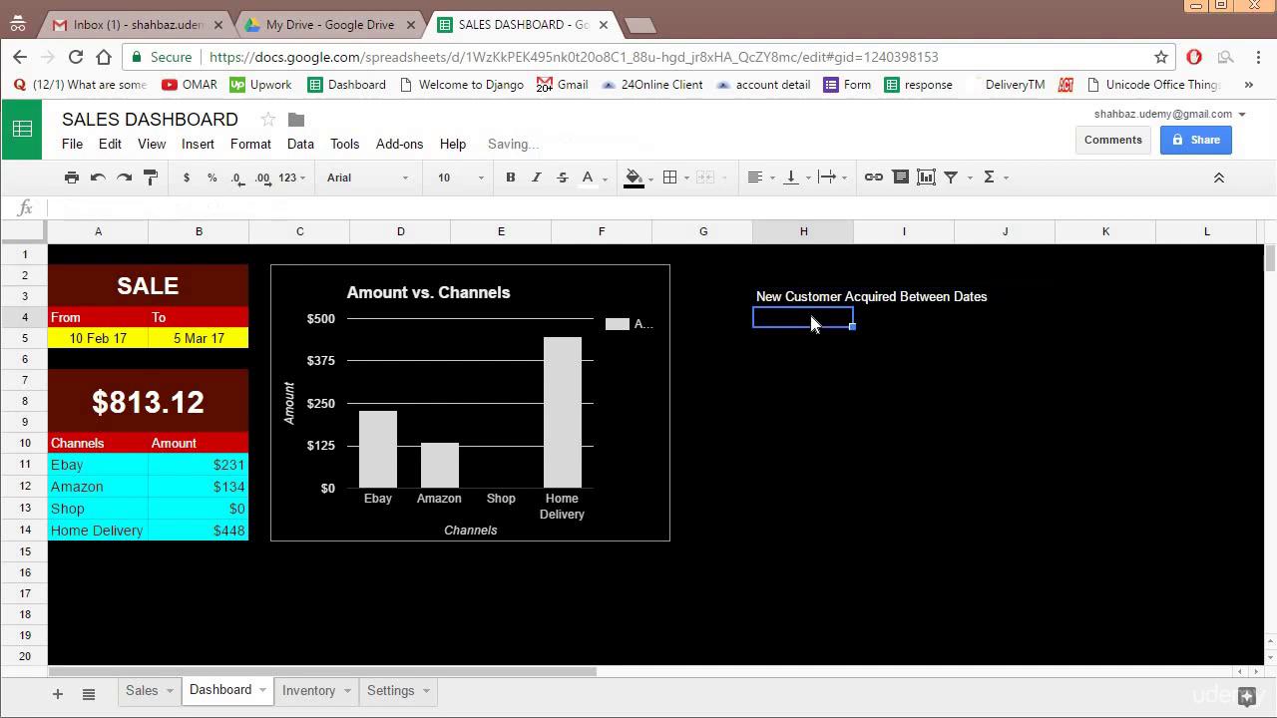
# - Merge H2:I3 with wrapped text for the heading, and merge H4:I5 below it
pyautogui.moveTo(777, 281); pyautogui.dragTo(940, 296)
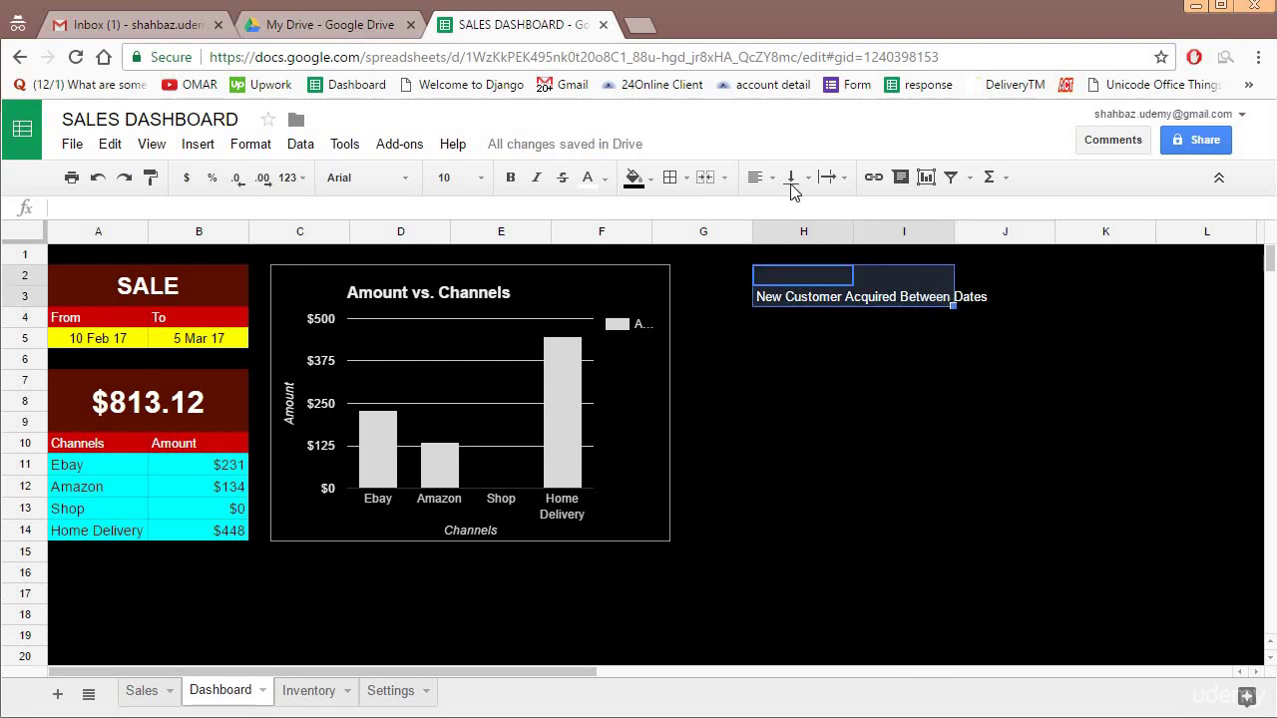
pyautogui.click(832, 177)
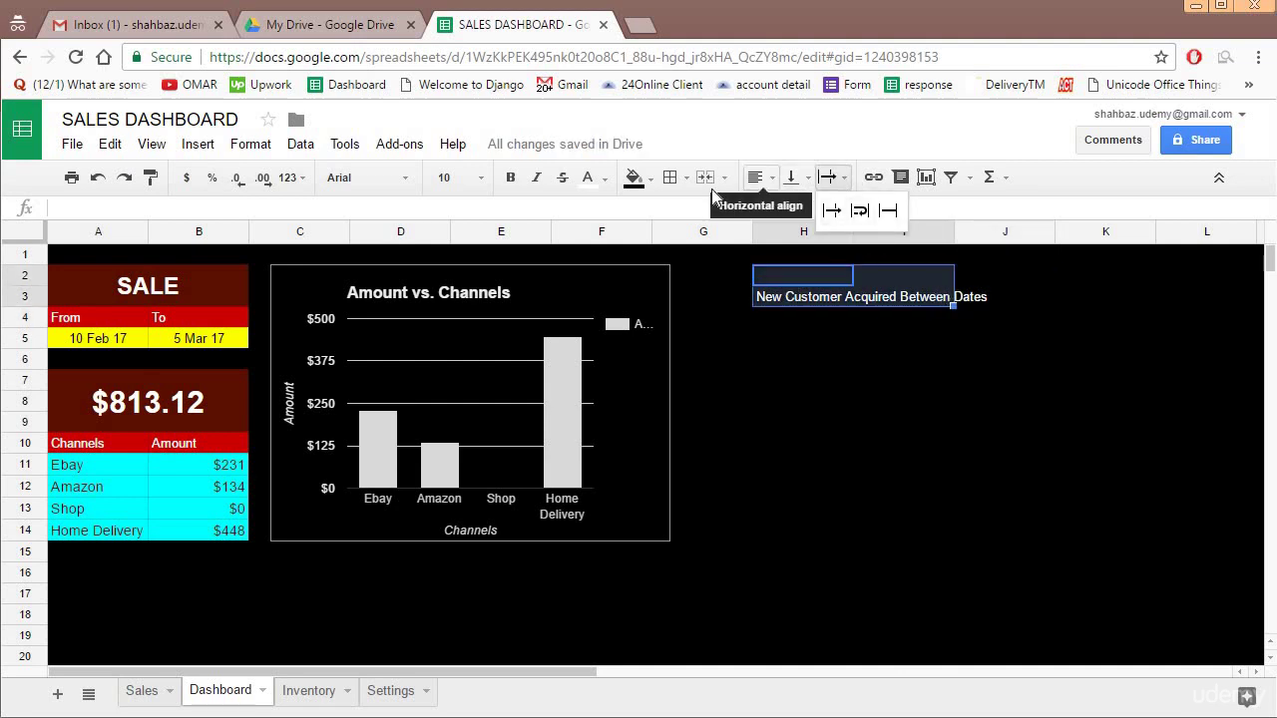
pyautogui.click(705, 177)
pyautogui.click(832, 176)
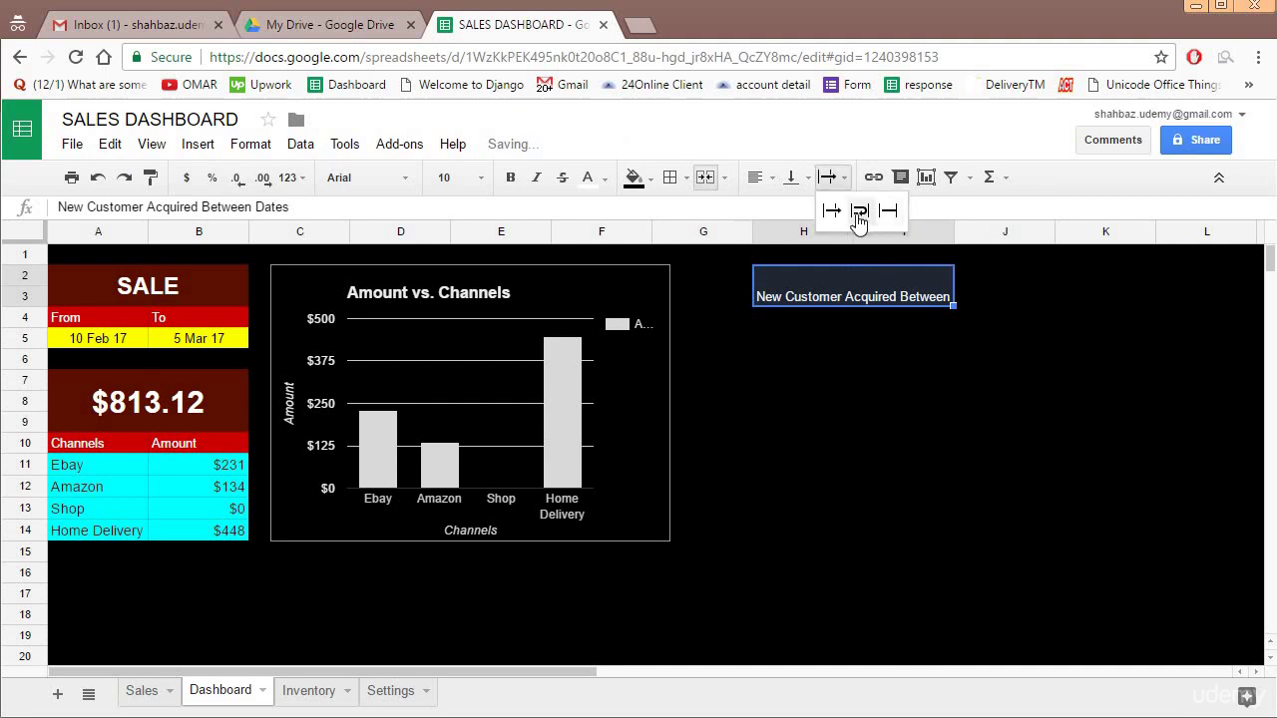
pyautogui.click(857, 210)
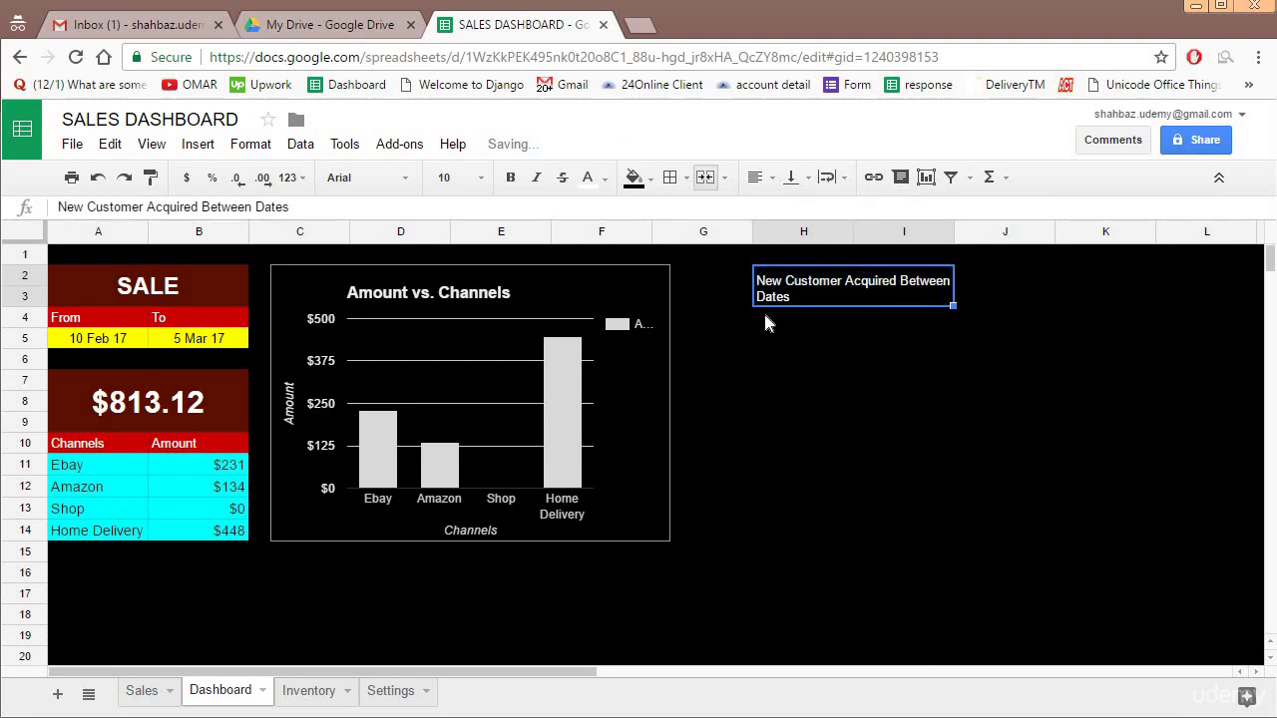
pyautogui.moveTo(765, 314); pyautogui.dragTo(901, 339)
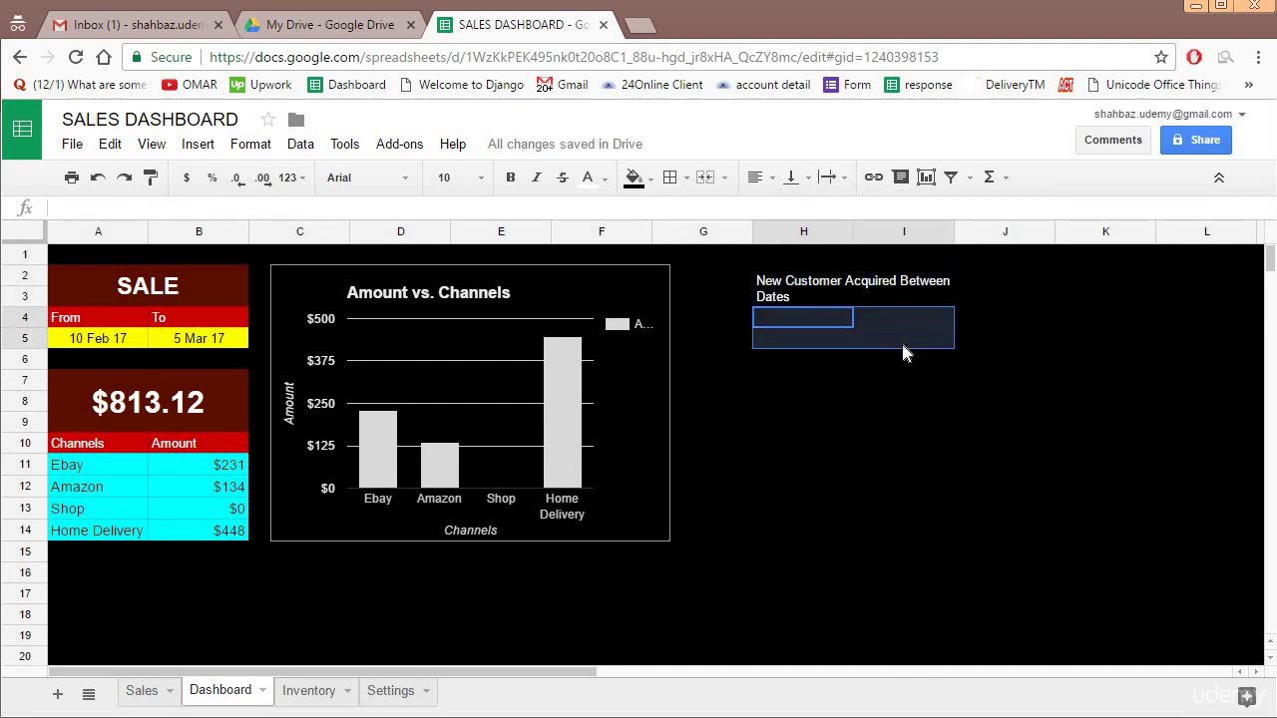
pyautogui.click(705, 176)
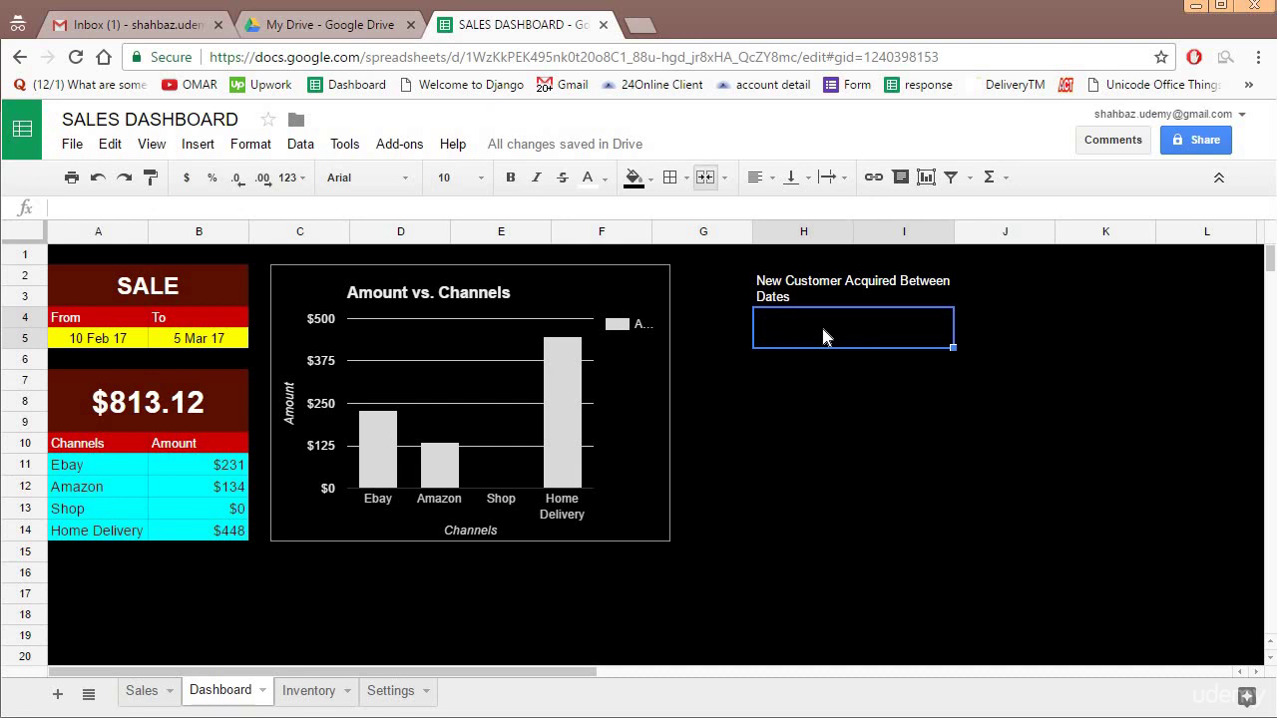
# - Start the H4 formula =filter(Sales!B:B,Sales!A:A>=A5, using the From date
pyautogui.write('=')
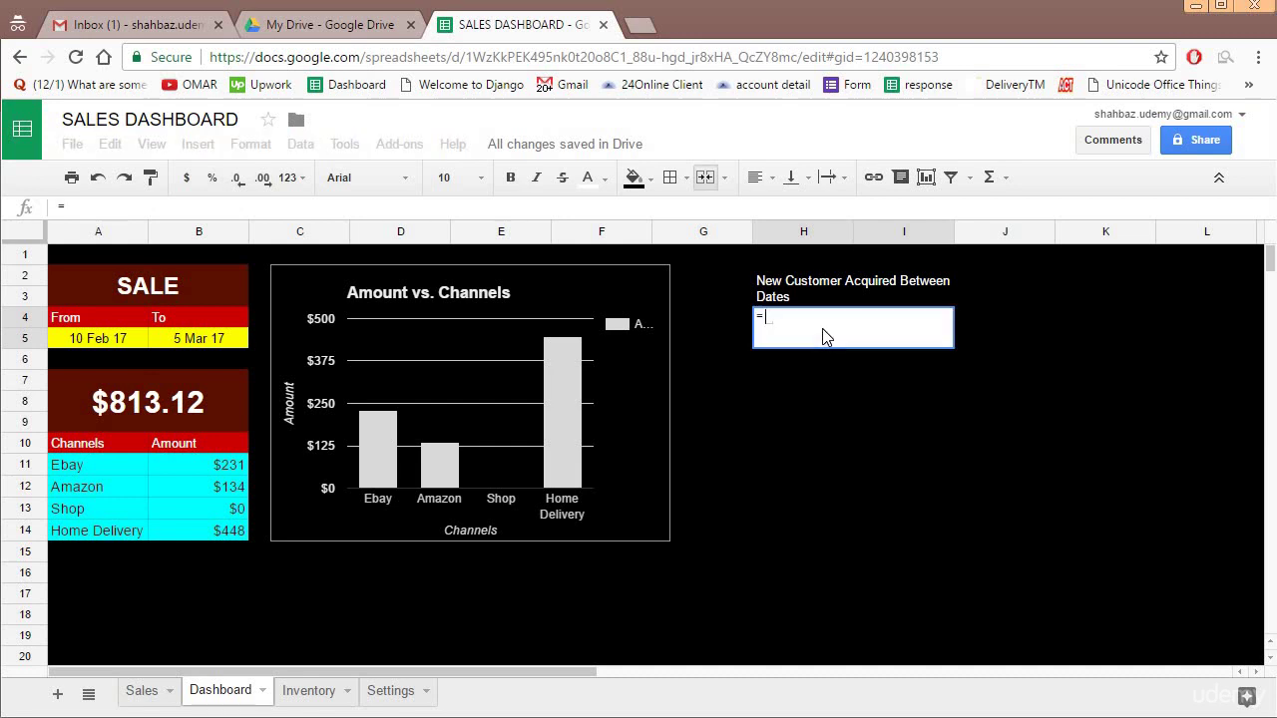
pyautogui.write('filter(')
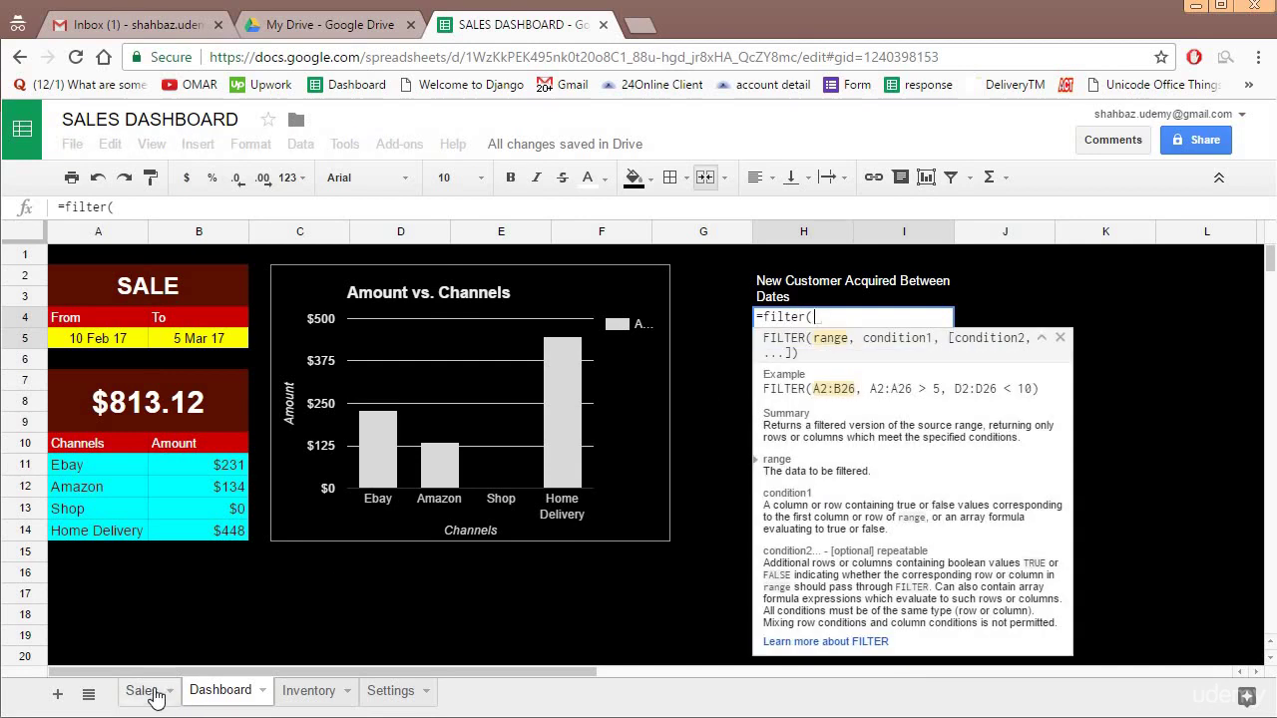
pyautogui.click(142, 690)
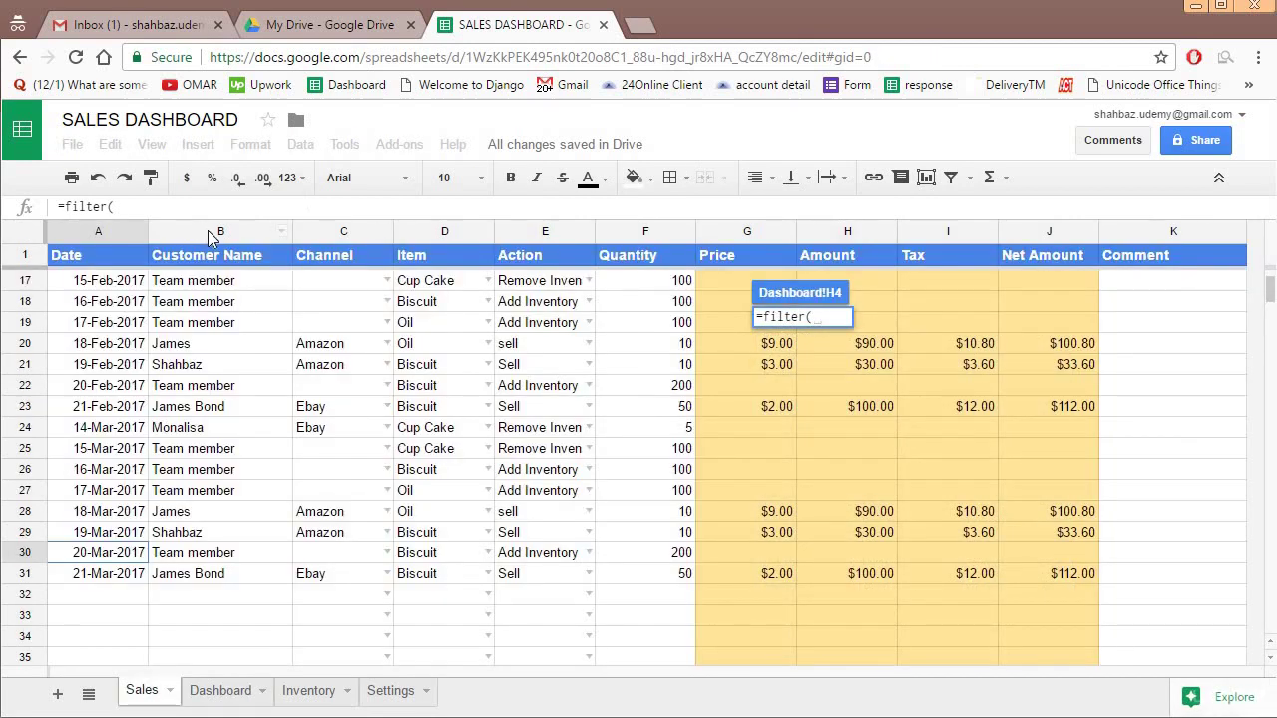
pyautogui.click(210, 235)
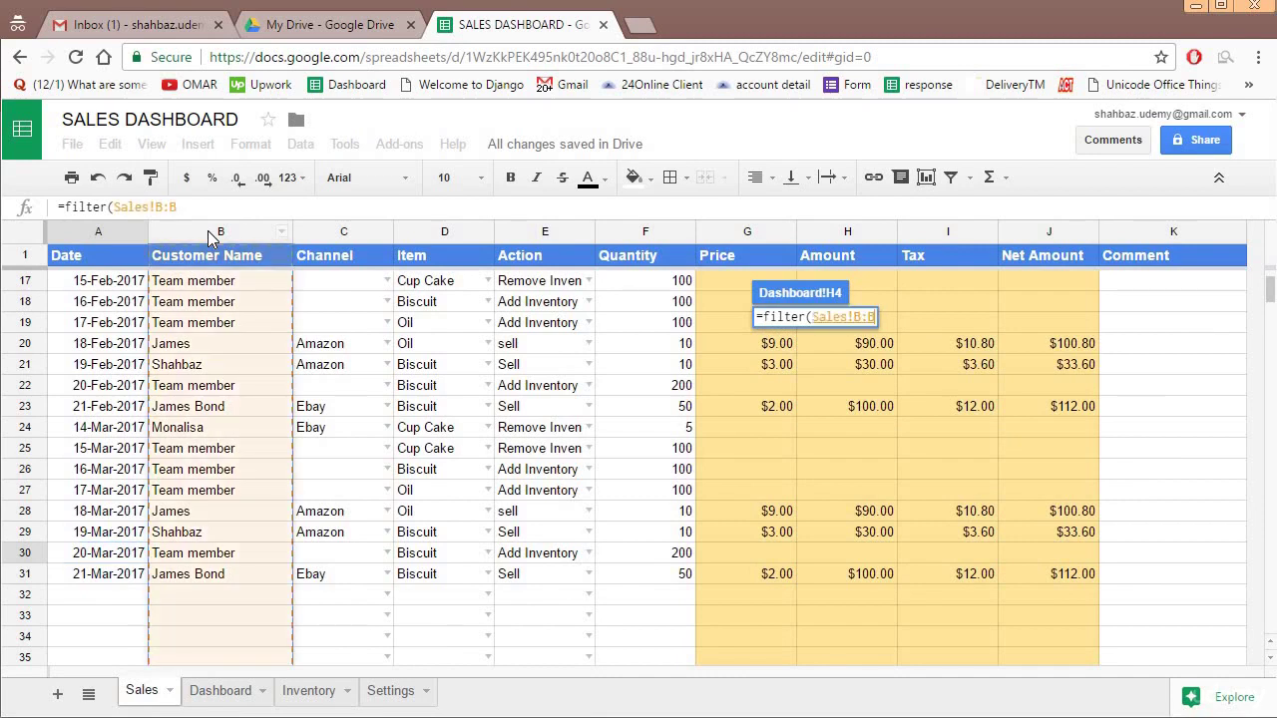
pyautogui.write(',')
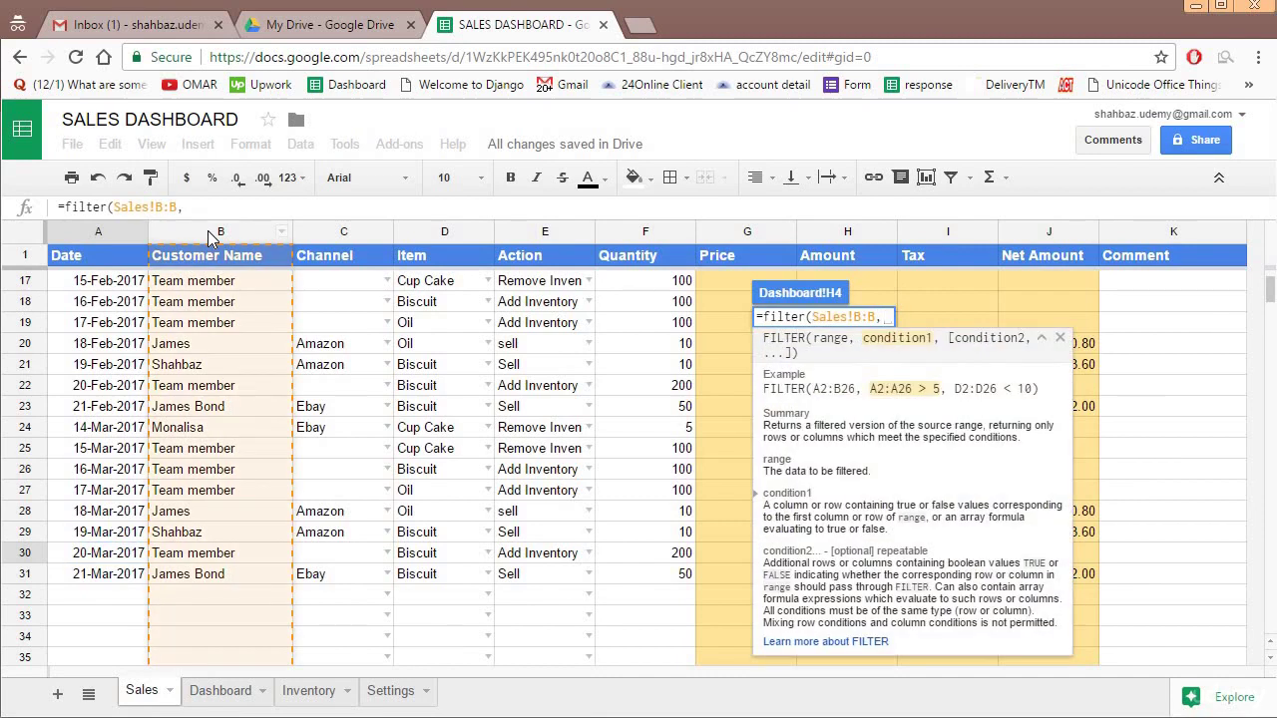
pyautogui.click(96, 234)
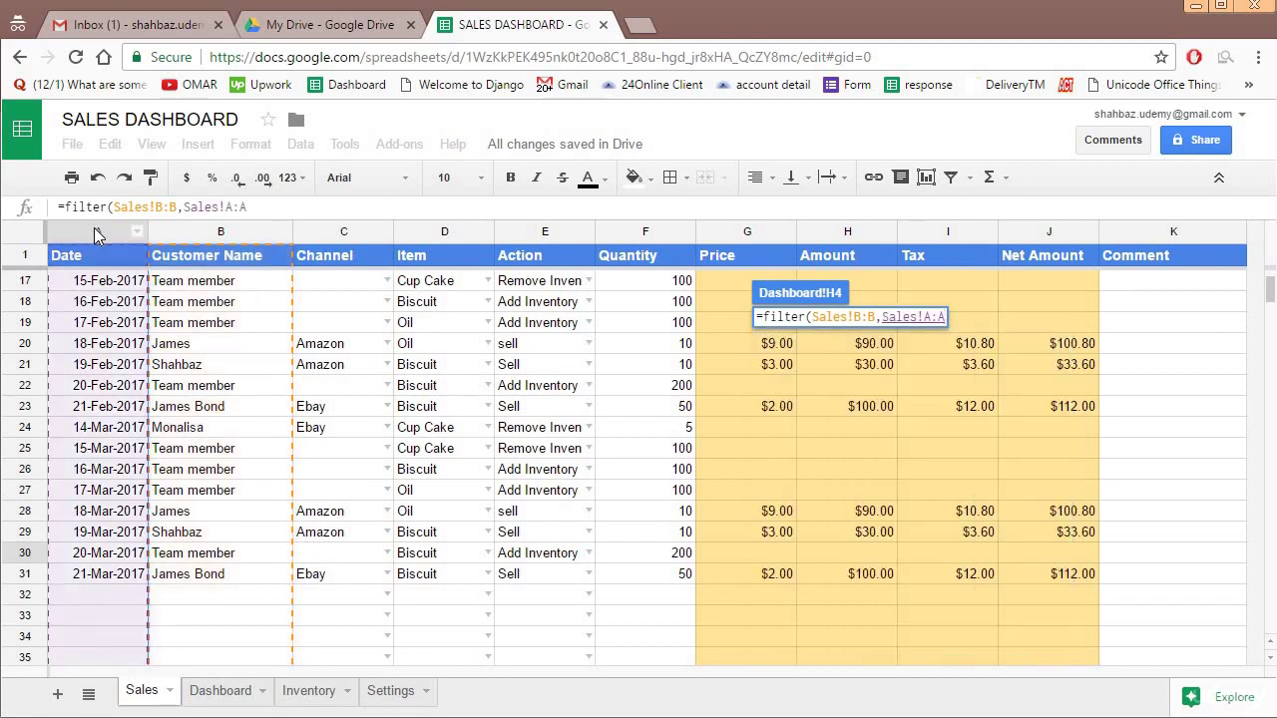
pyautogui.write('>=')
pyautogui.click(225, 698)
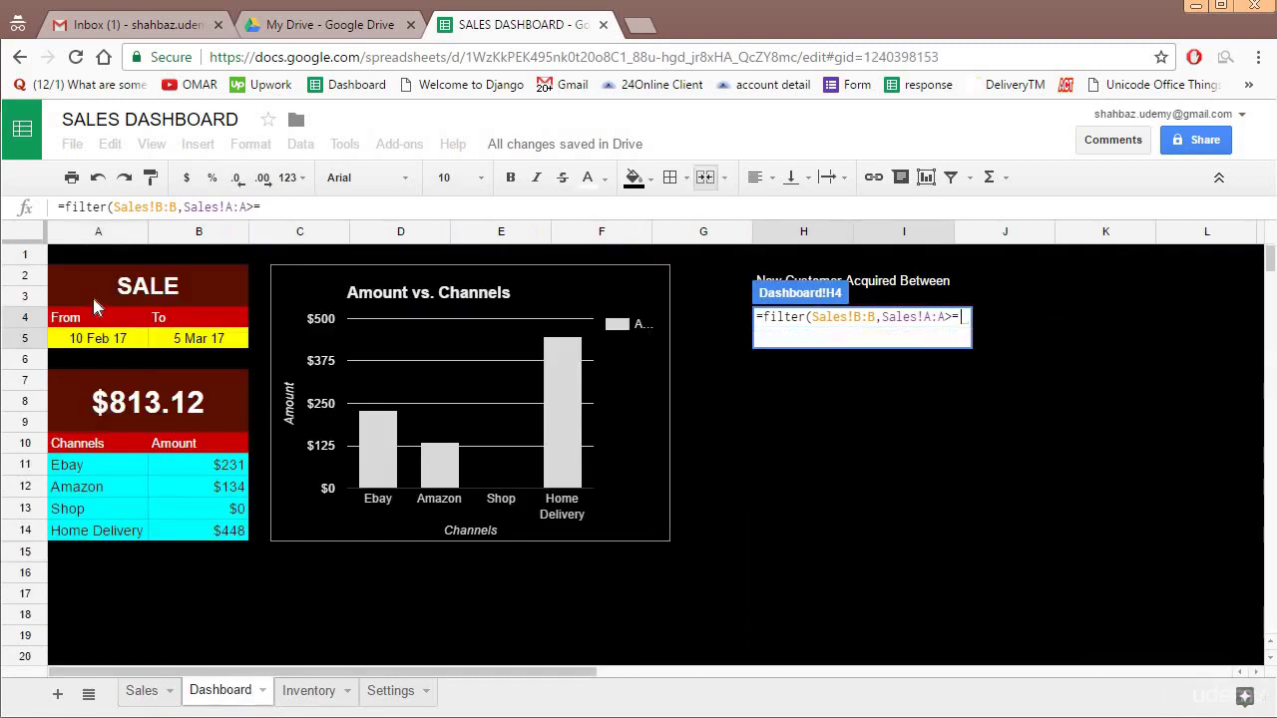
pyautogui.click(109, 341)
pyautogui.write(',')
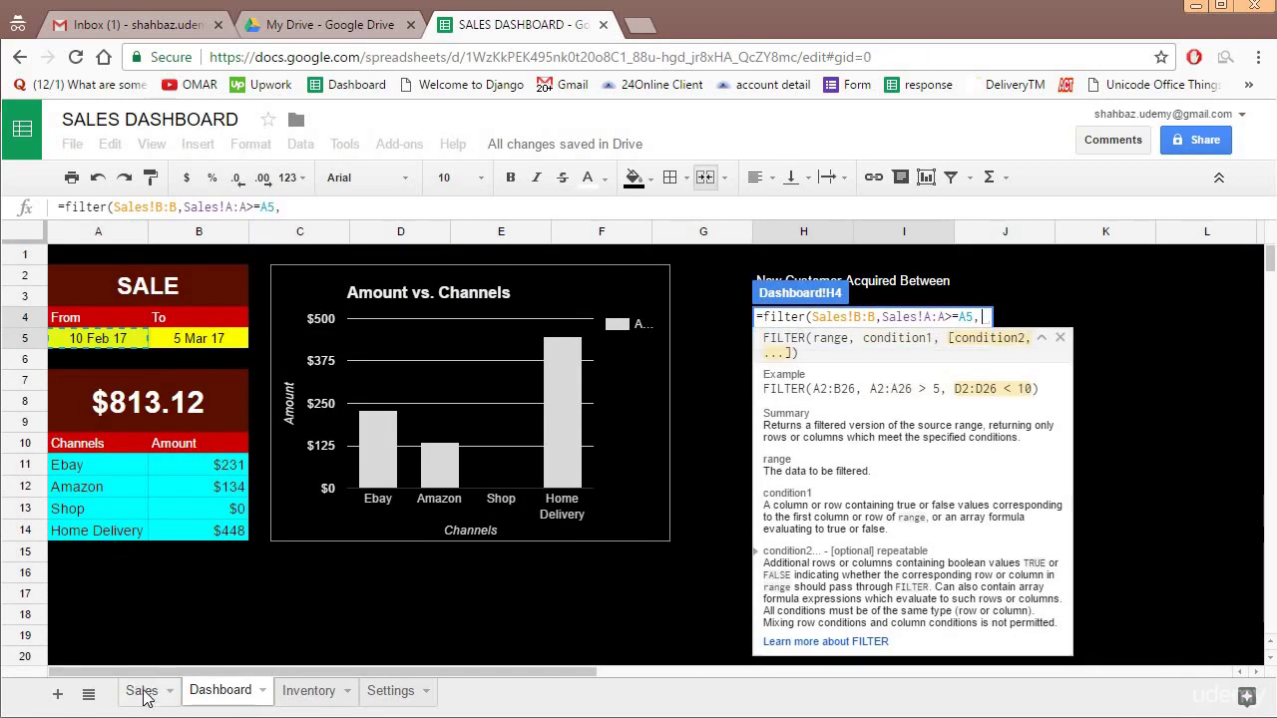
# - Finish the filter with Sales!A:A<=B5 and commit it, listing customers within the period
pyautogui.click(145, 701)
pyautogui.click(117, 233)
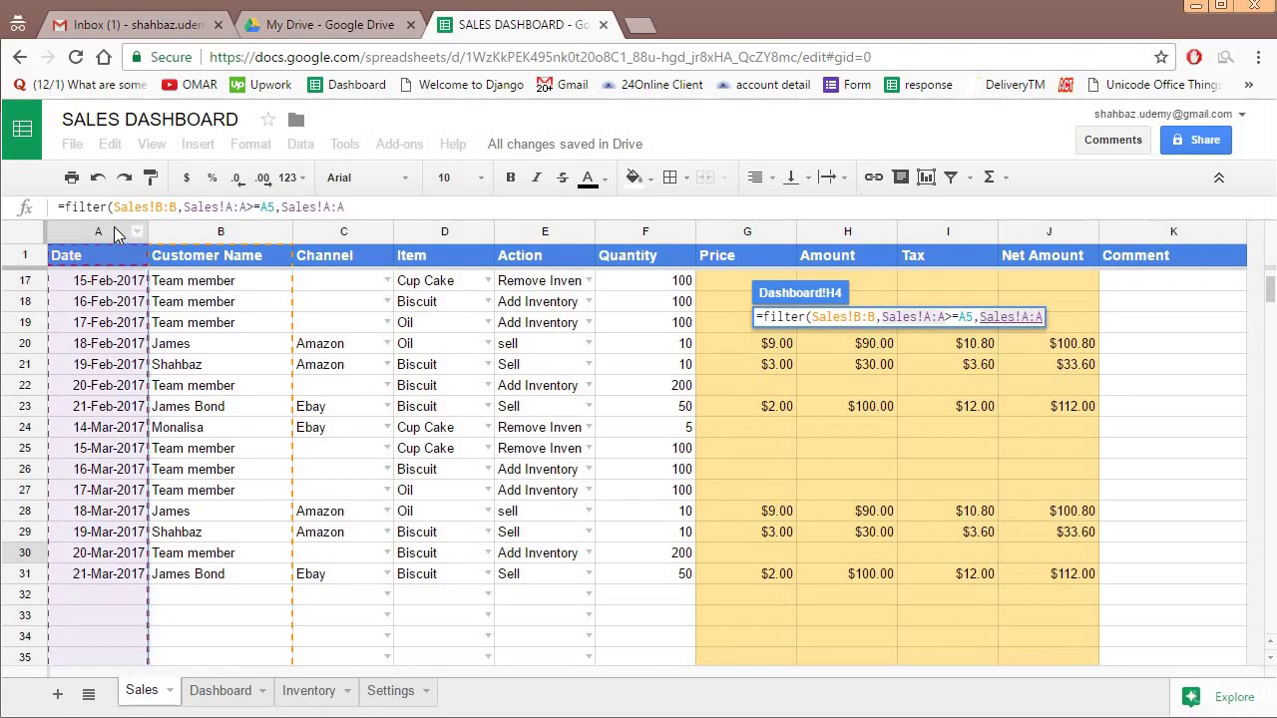
pyautogui.write('<=')
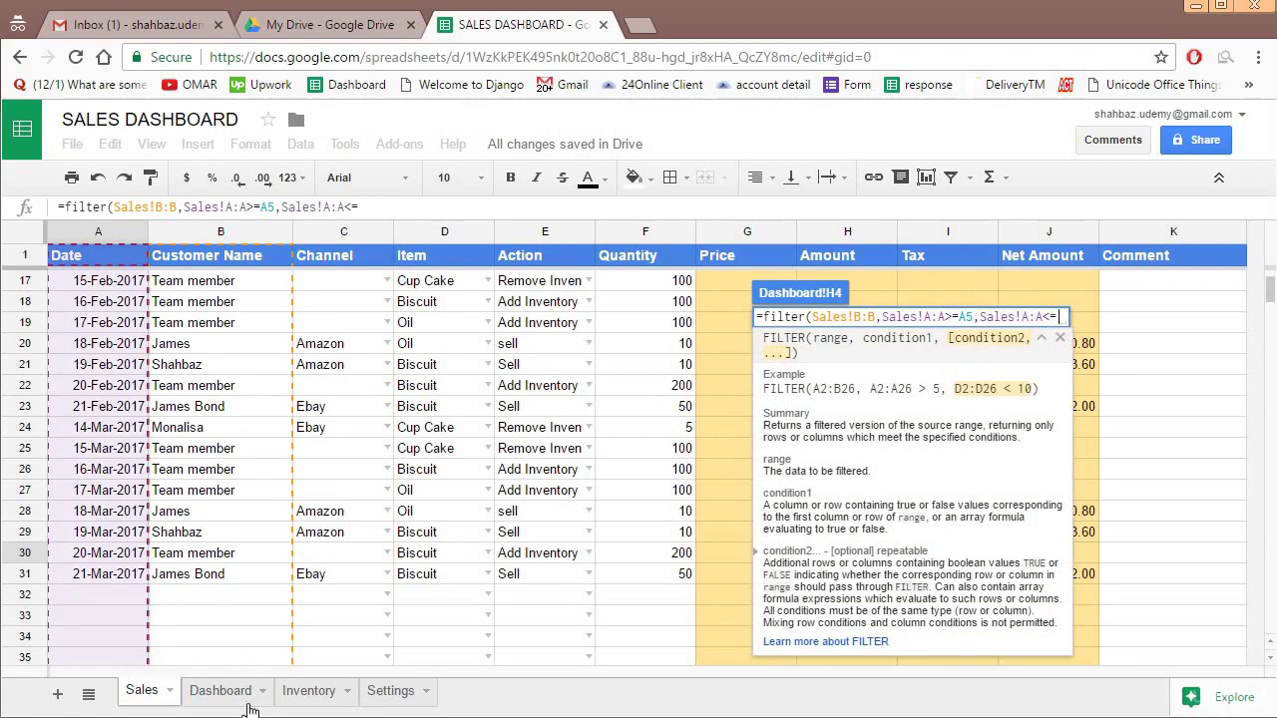
pyautogui.click(249, 692)
pyautogui.click(201, 341)
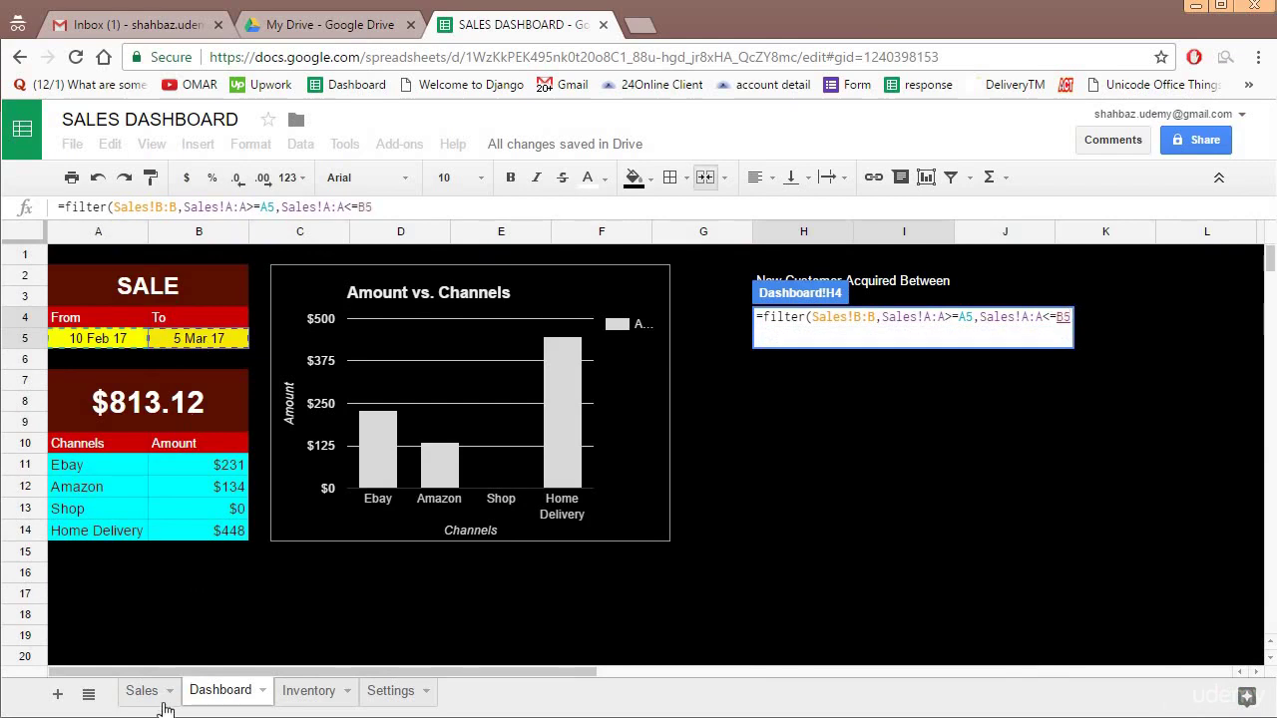
pyautogui.press('Return')
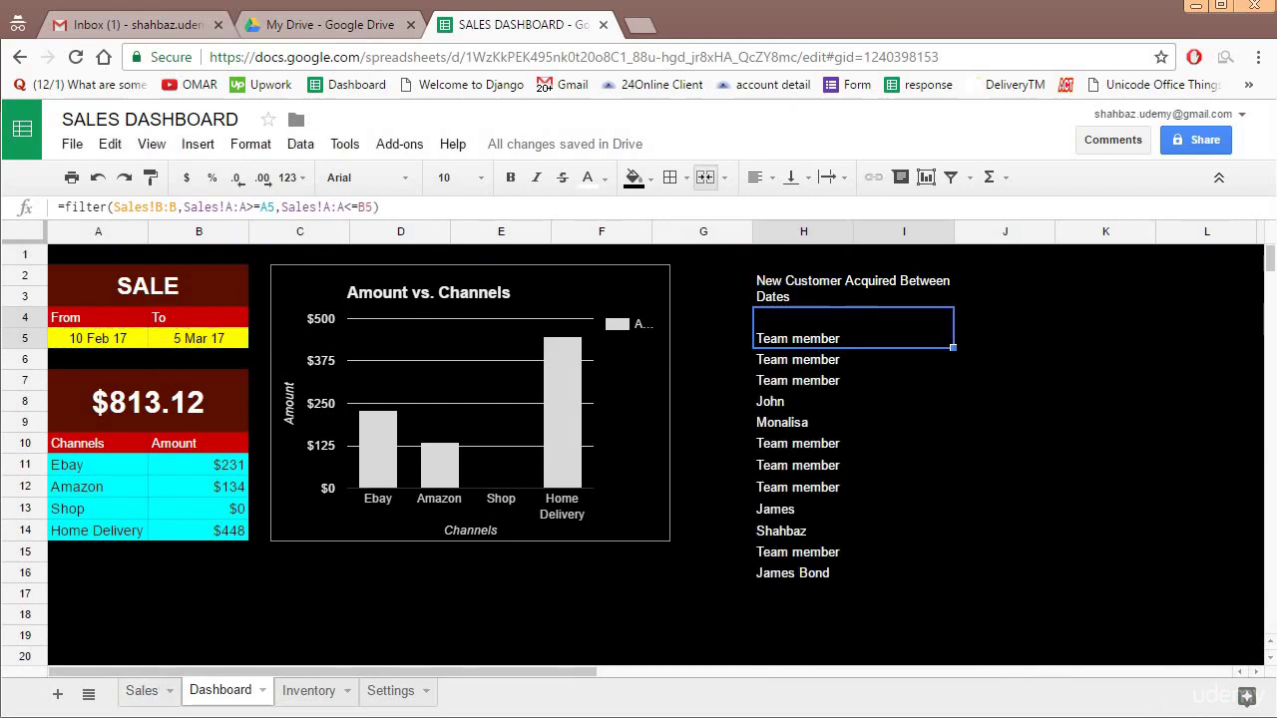
pyautogui.click(803, 359)
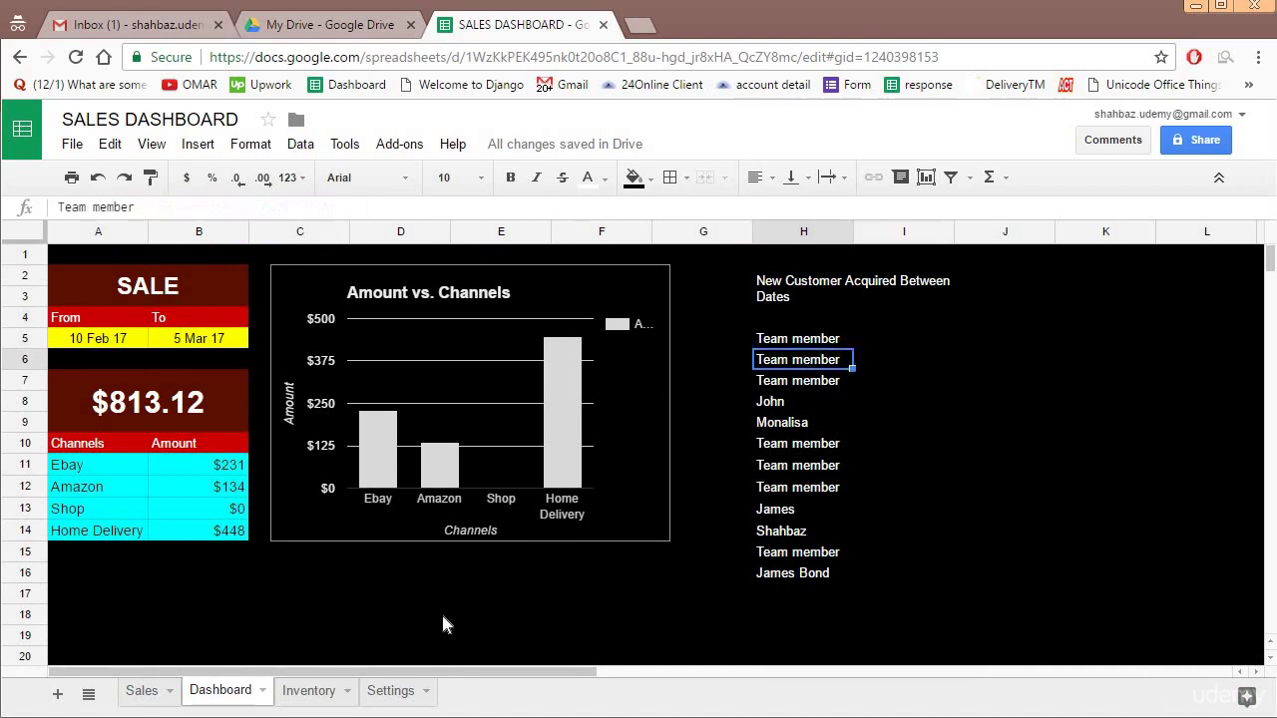
pyautogui.click(142, 690)
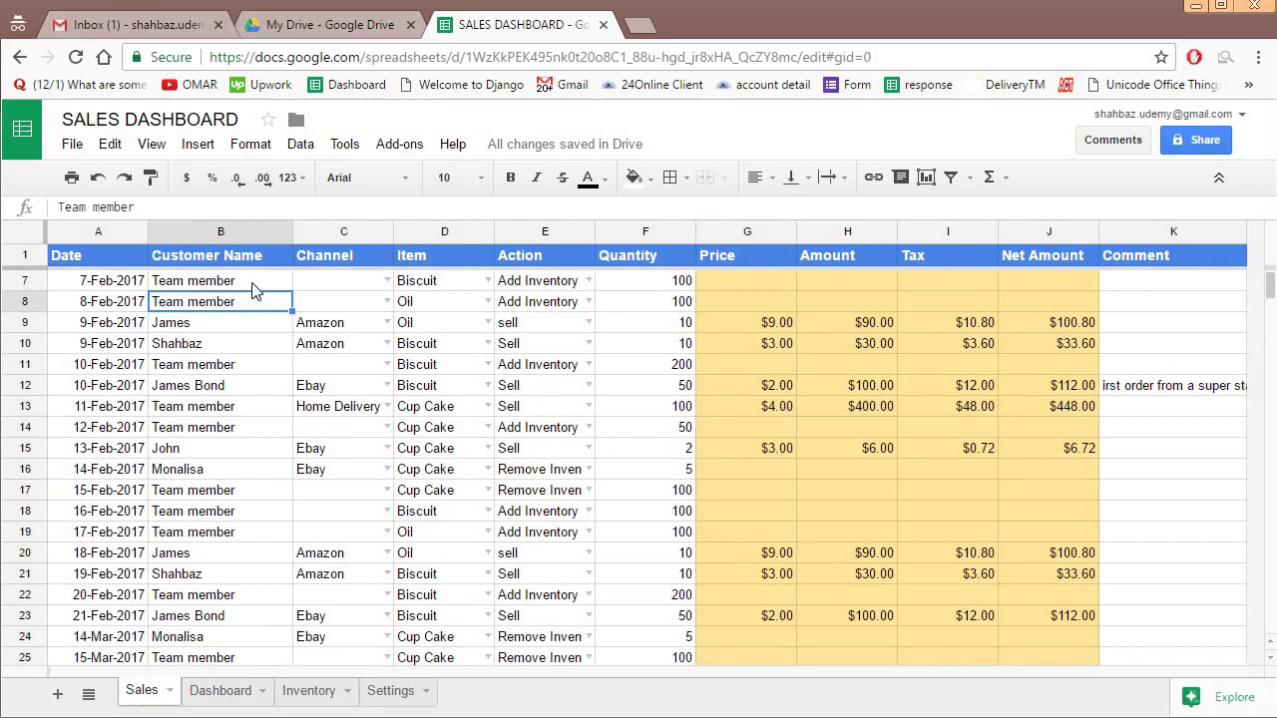
# - Review the customer names and channels in Sales rows 7 to 16
pyautogui.click(224, 286)
pyautogui.click(222, 322)
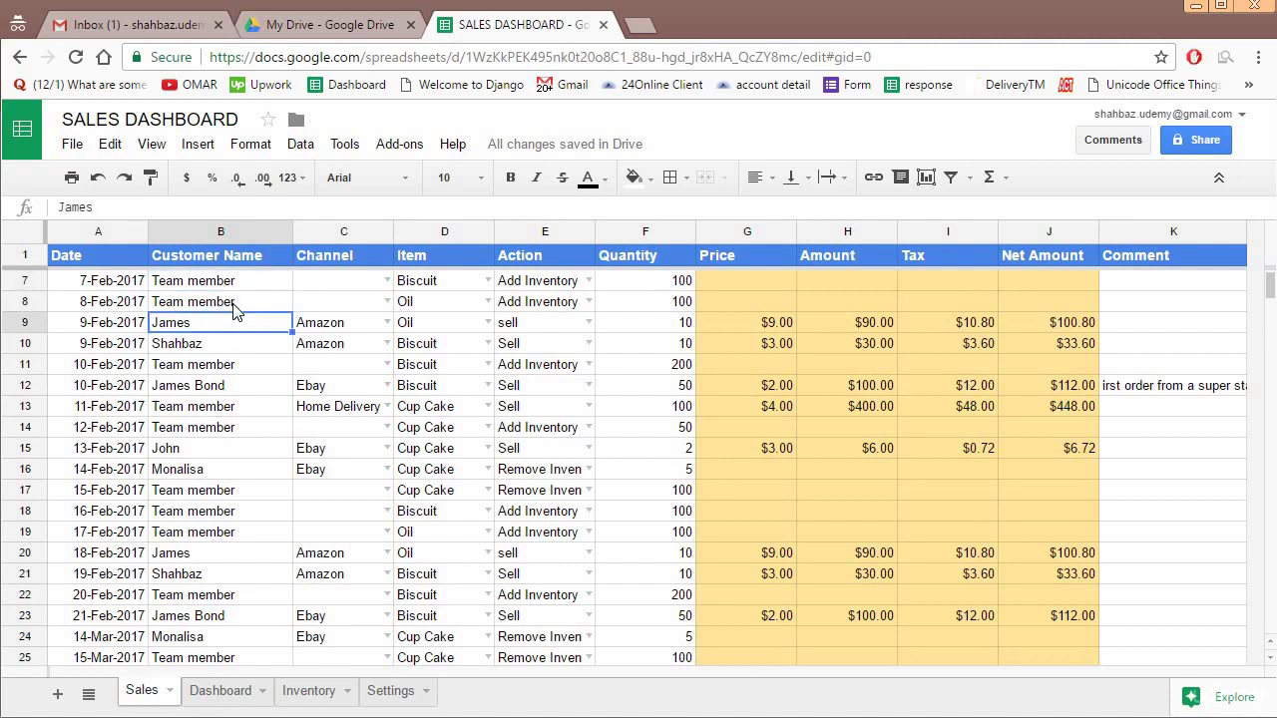
pyautogui.click(238, 303)
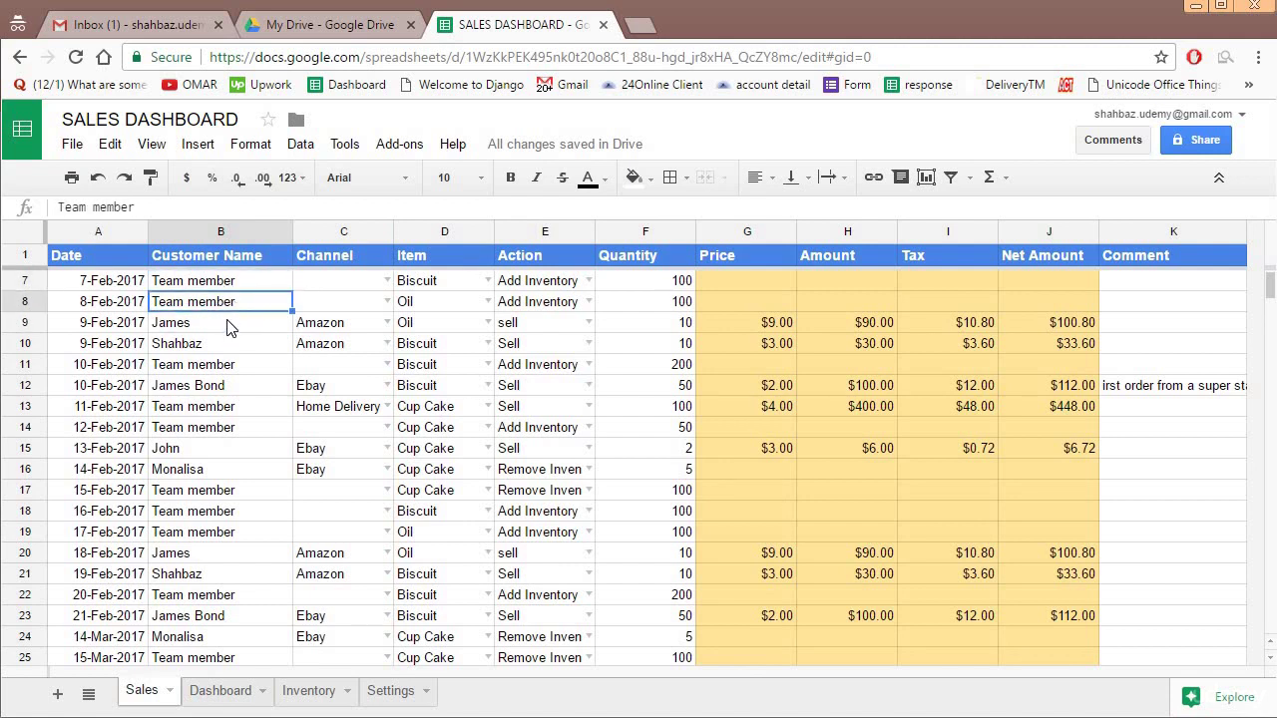
pyautogui.click(227, 326)
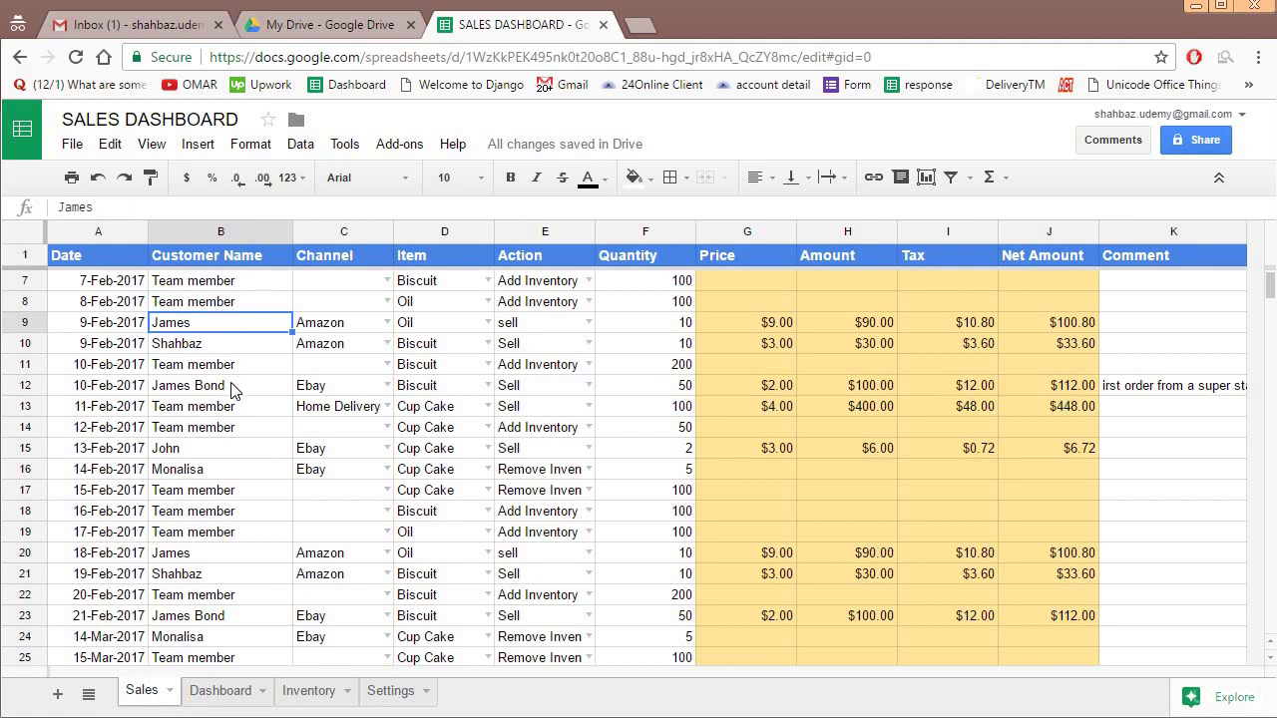
pyautogui.click(233, 389)
pyautogui.click(215, 477)
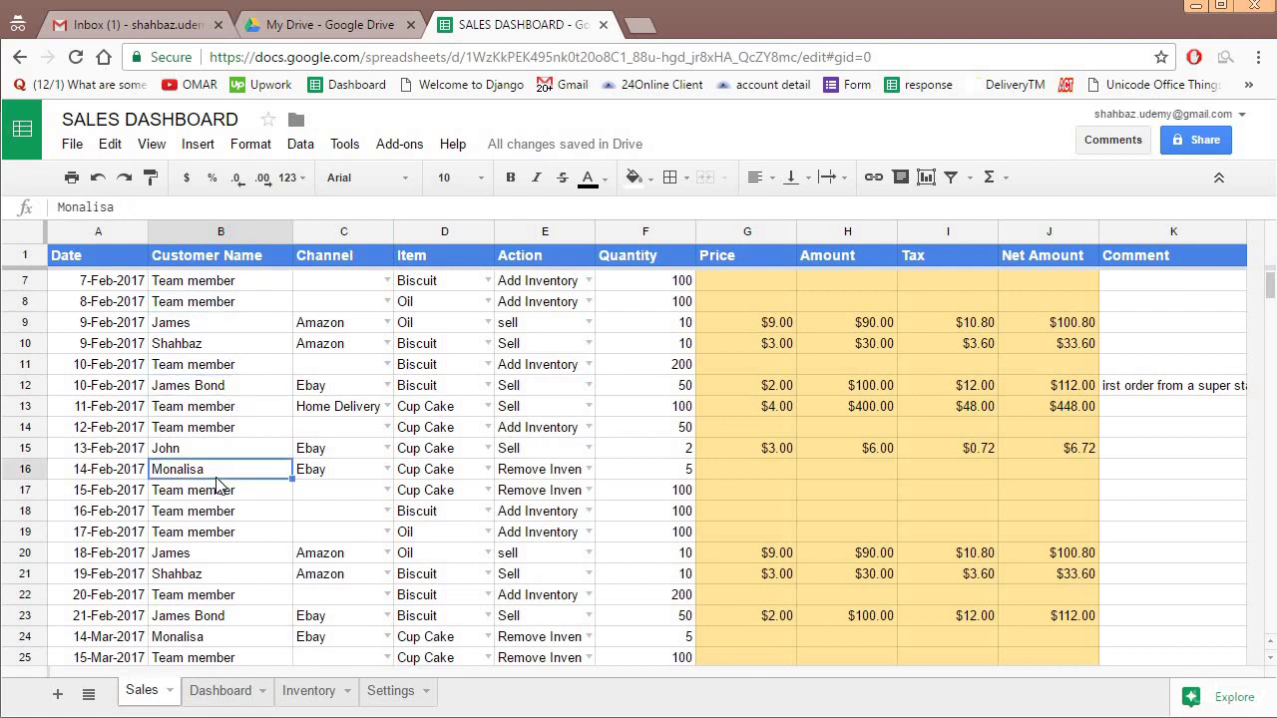
pyautogui.click(227, 304)
pyautogui.click(333, 307)
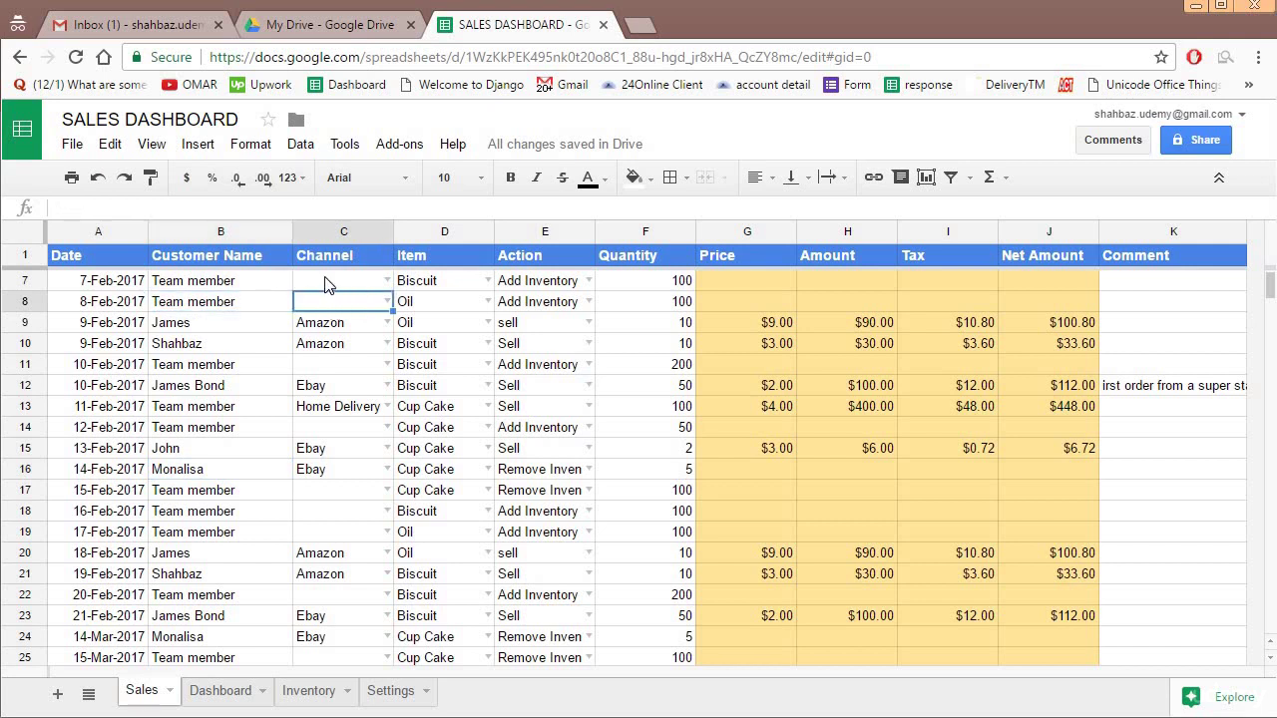
pyautogui.click(234, 325)
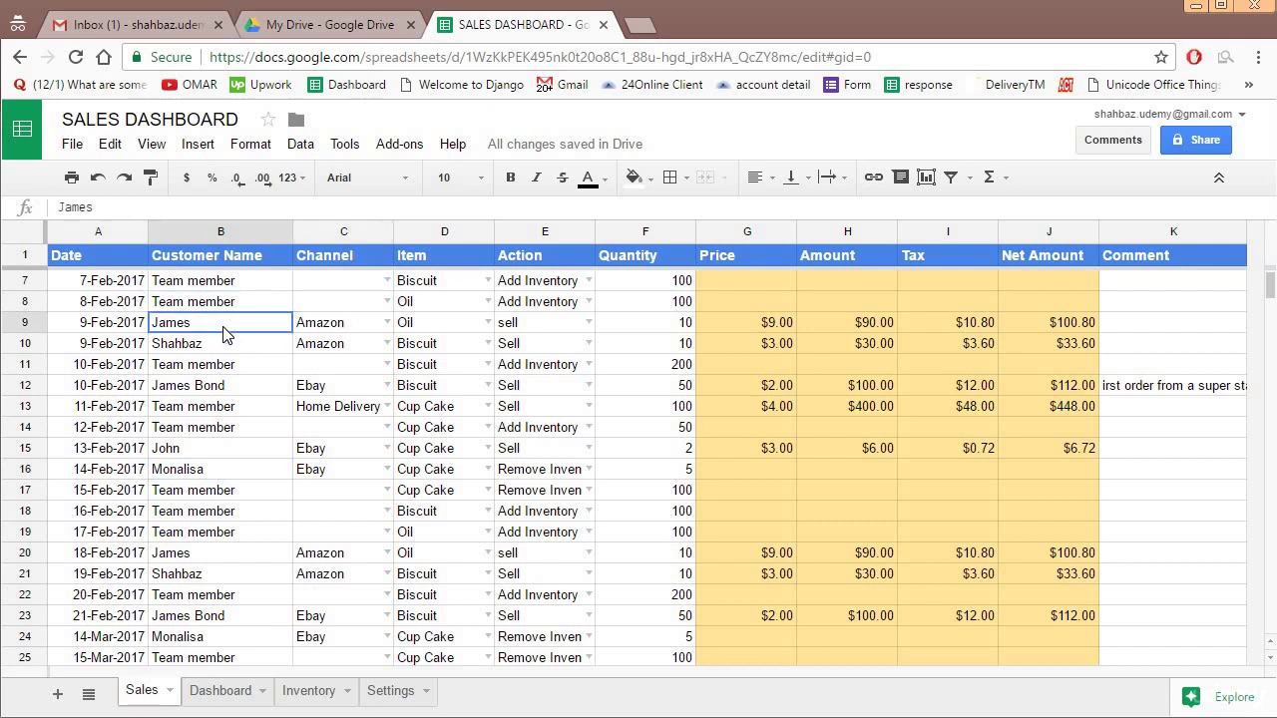
pyautogui.click(340, 329)
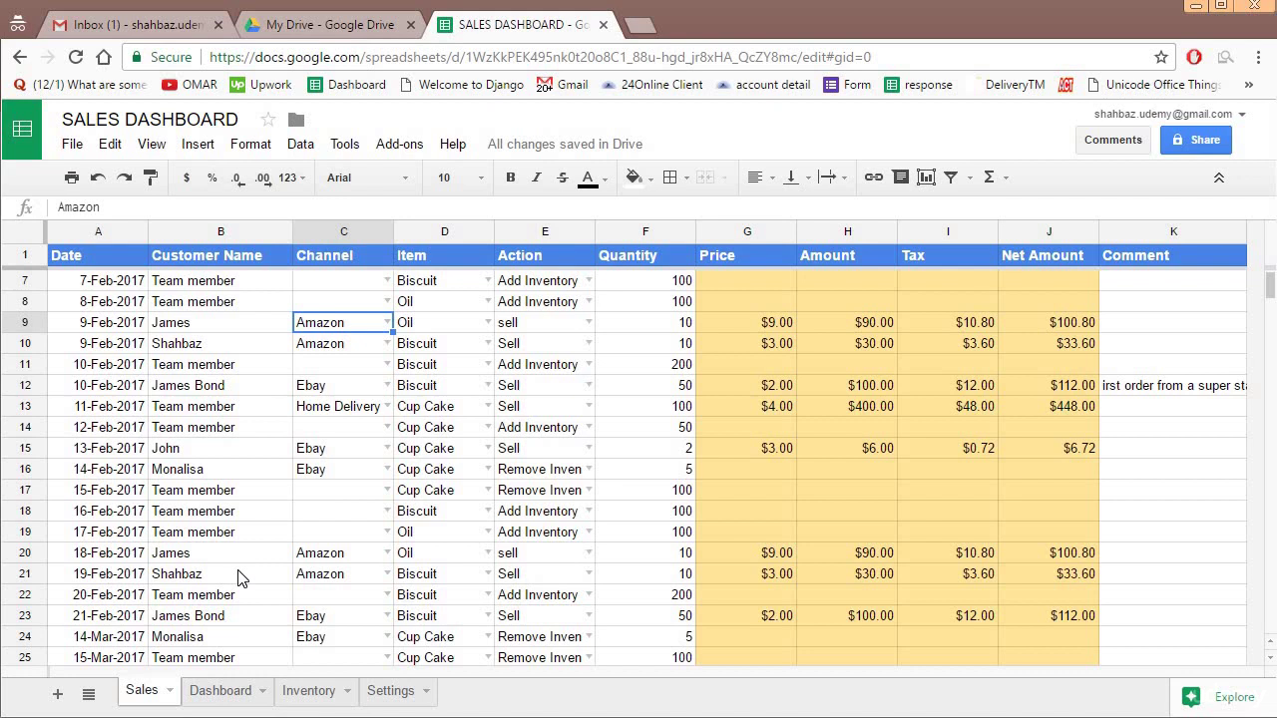
# - Select the Channel column, then return to the Dashboard's H4 formula cell
pyautogui.click(345, 234)
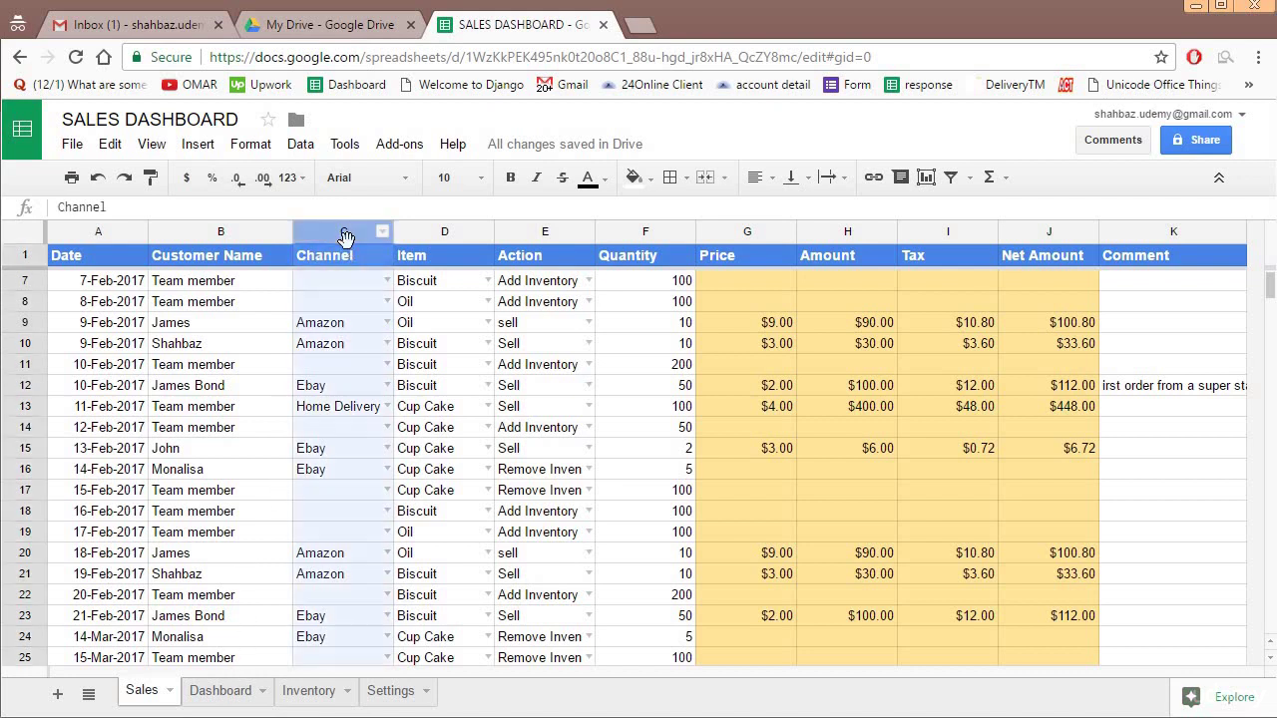
pyautogui.click(225, 686)
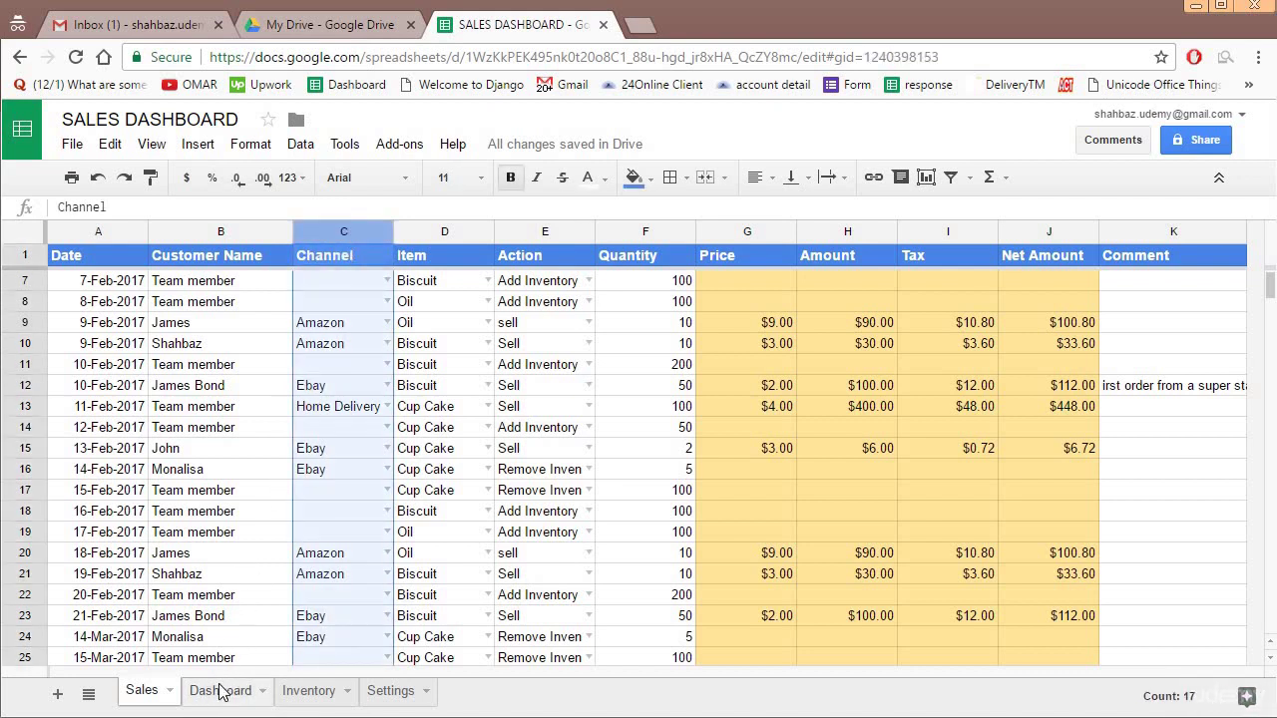
pyautogui.click(813, 339)
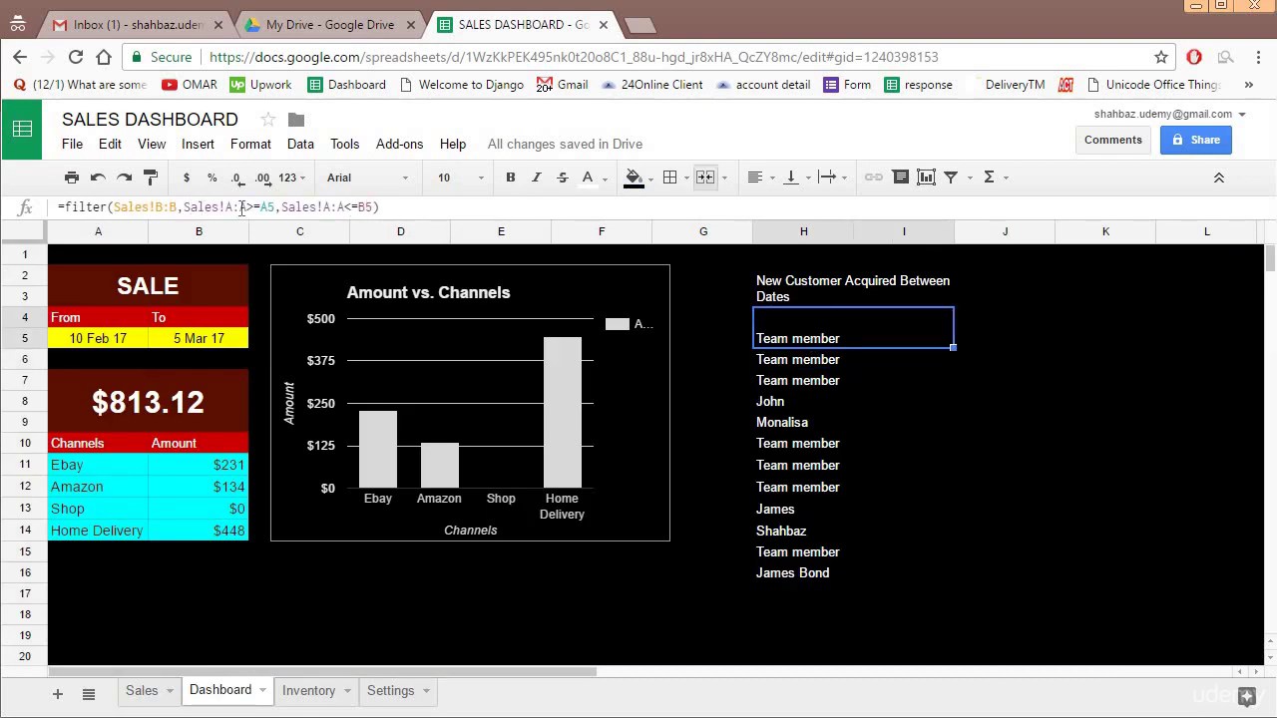
# - Add a NOT(ISBLANK(Sales!C:C)) condition to the H4 filter to drop rows without a channel
pyautogui.click(271, 207)
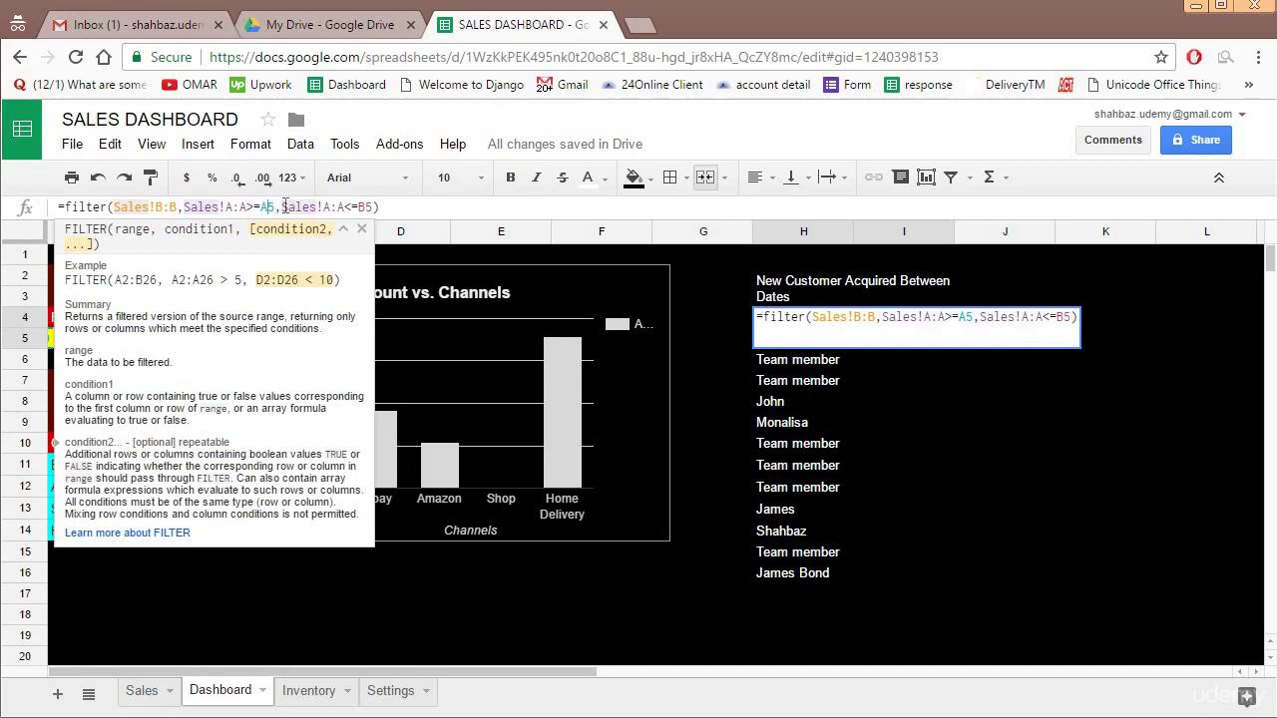
pyautogui.click(371, 206)
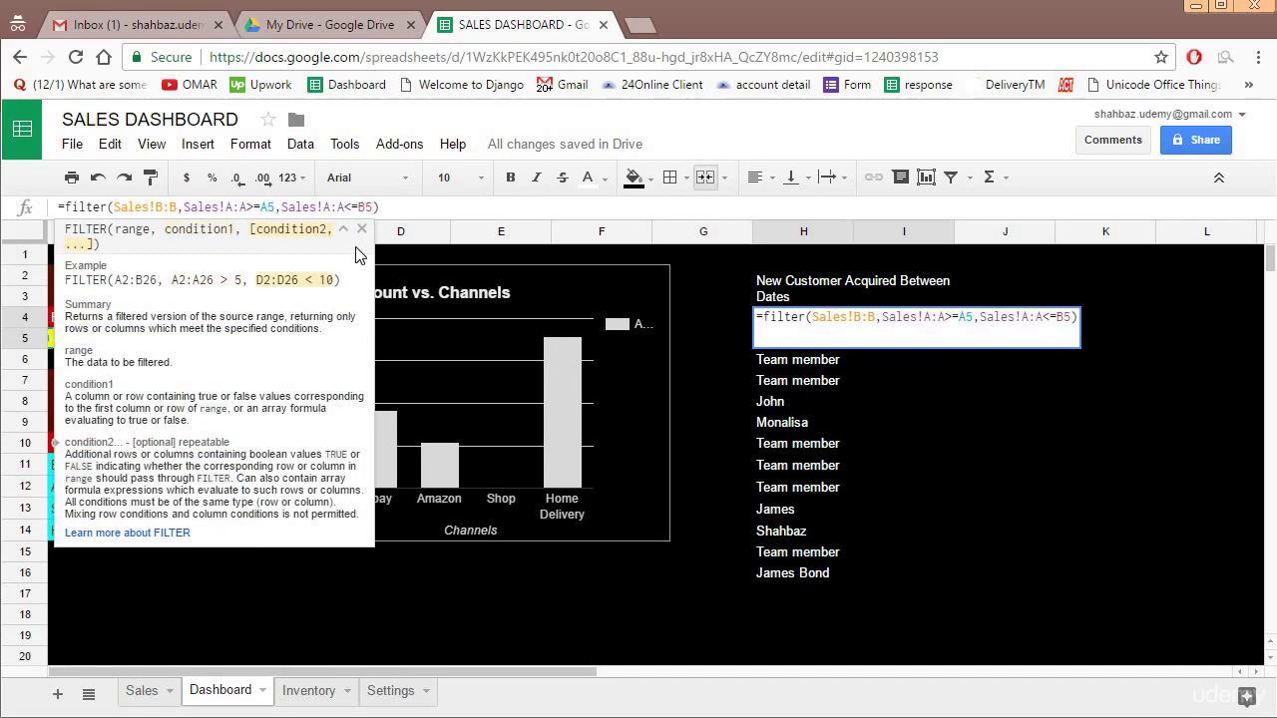
pyautogui.write('NOT')
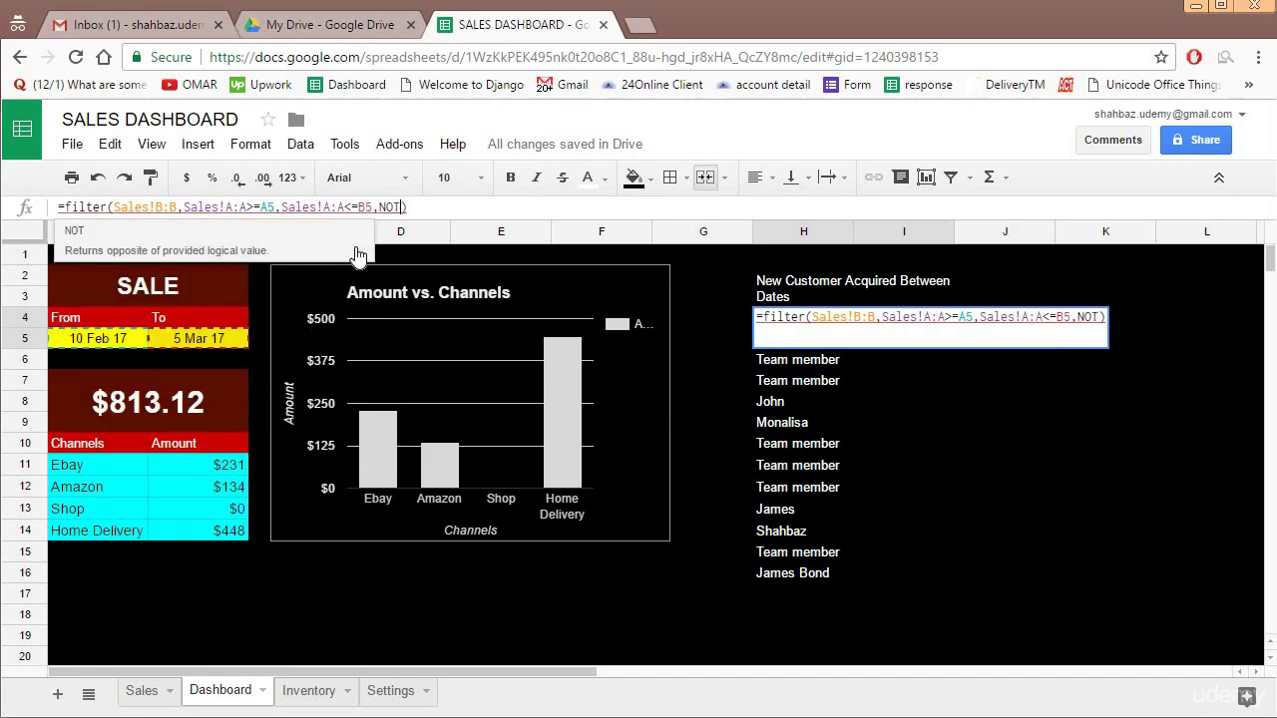
pyautogui.write('(ISBLANK')
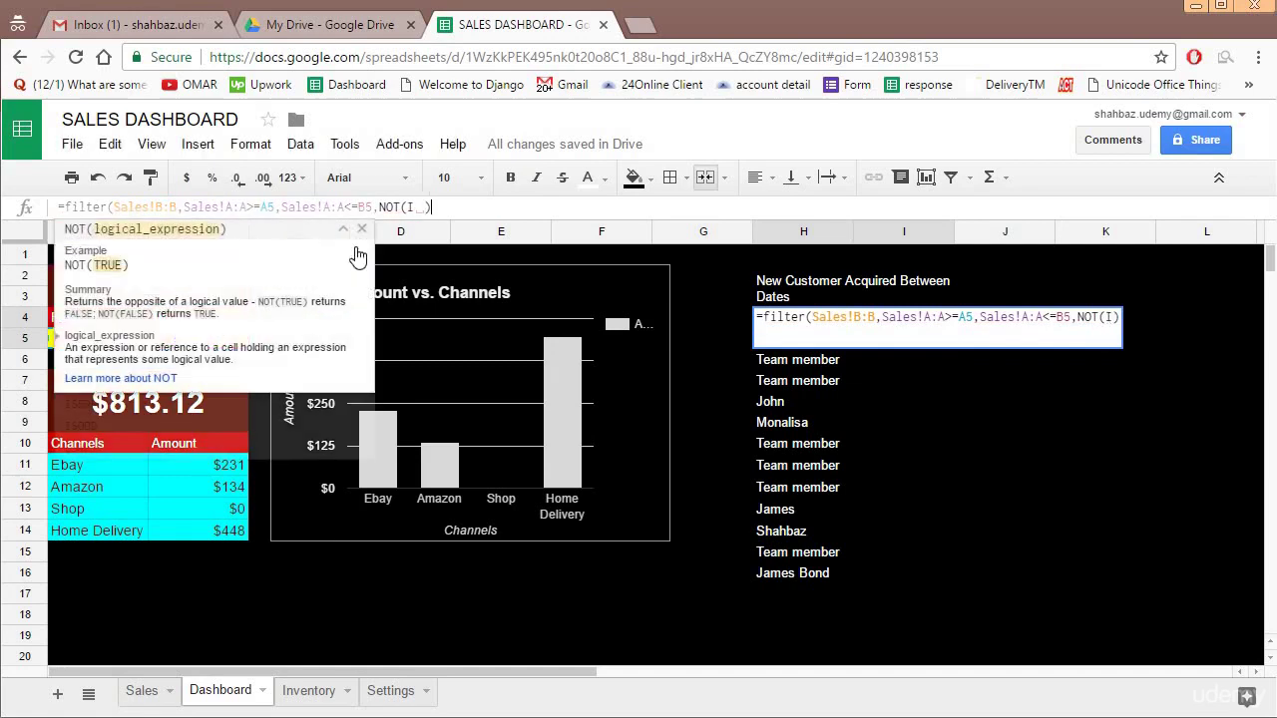
pyautogui.write('(')
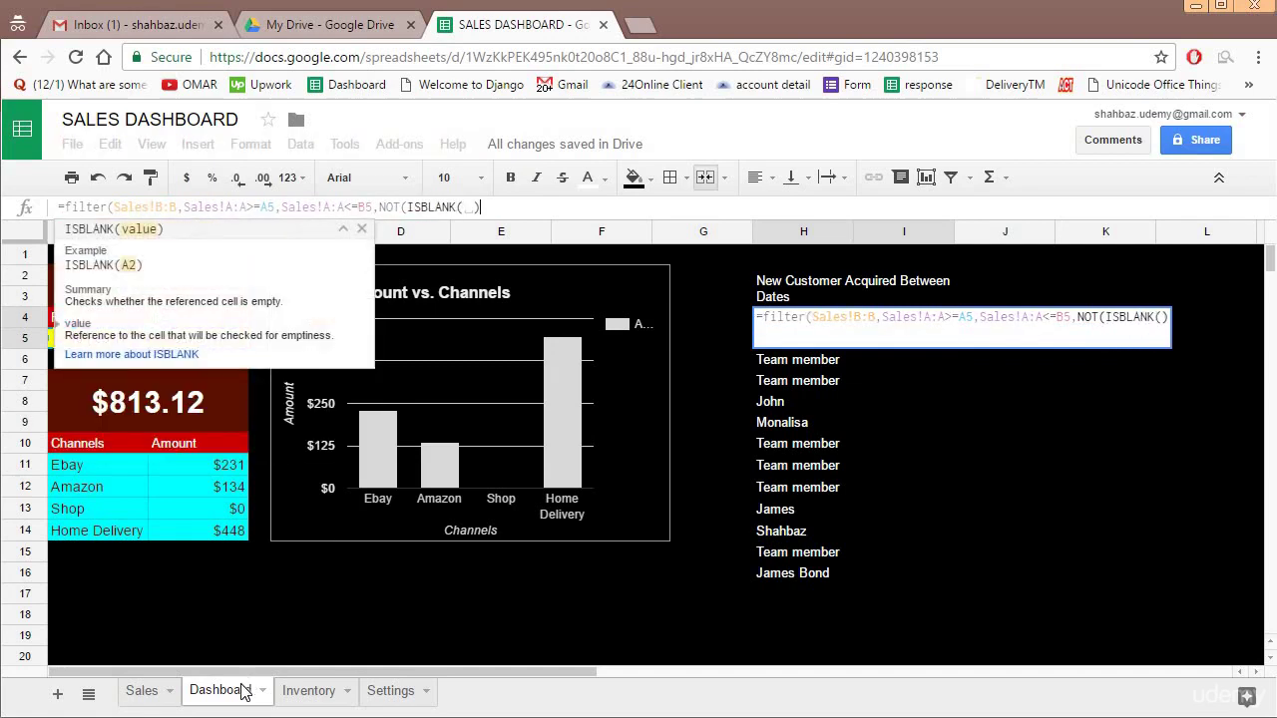
pyautogui.click(141, 691)
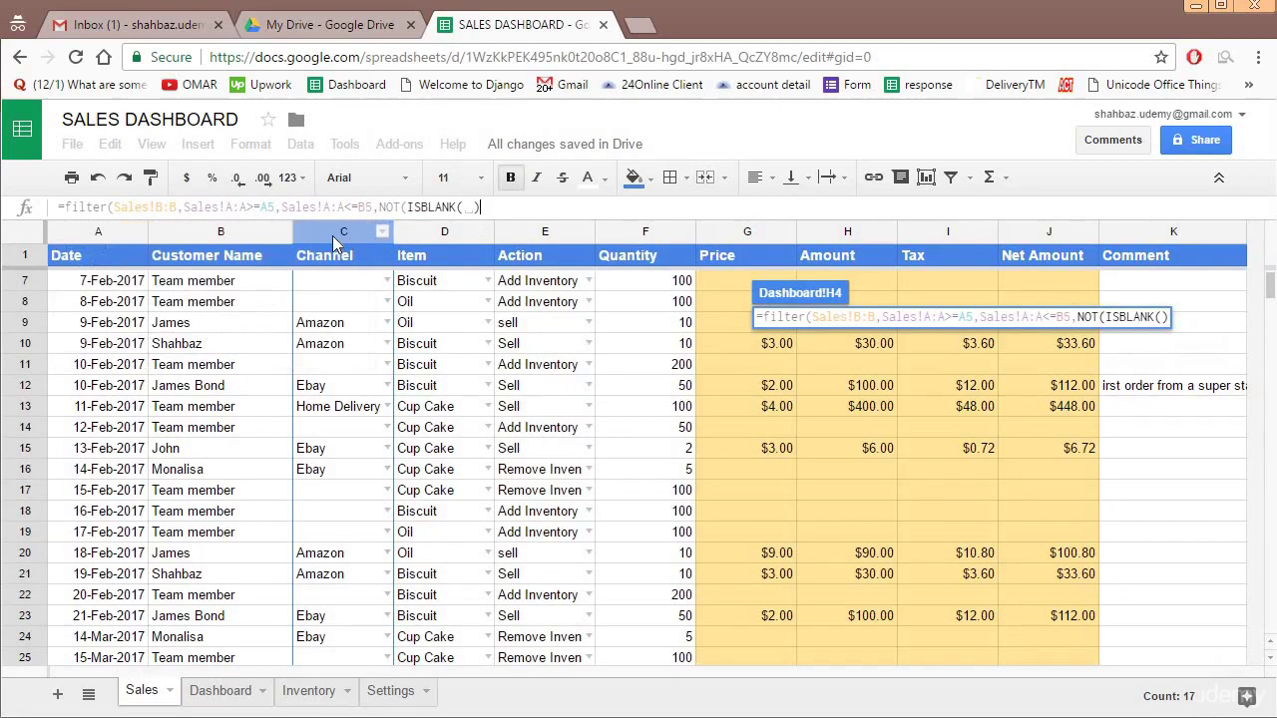
pyautogui.click(332, 232)
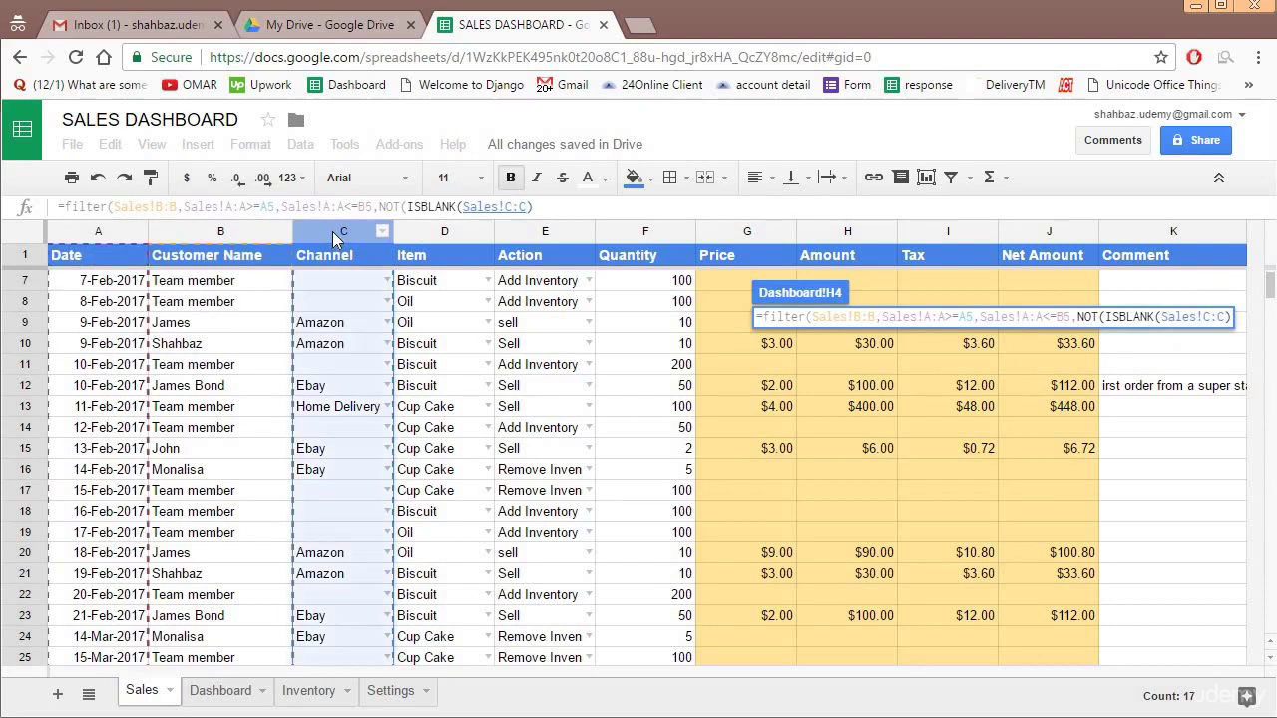
pyautogui.write(')')
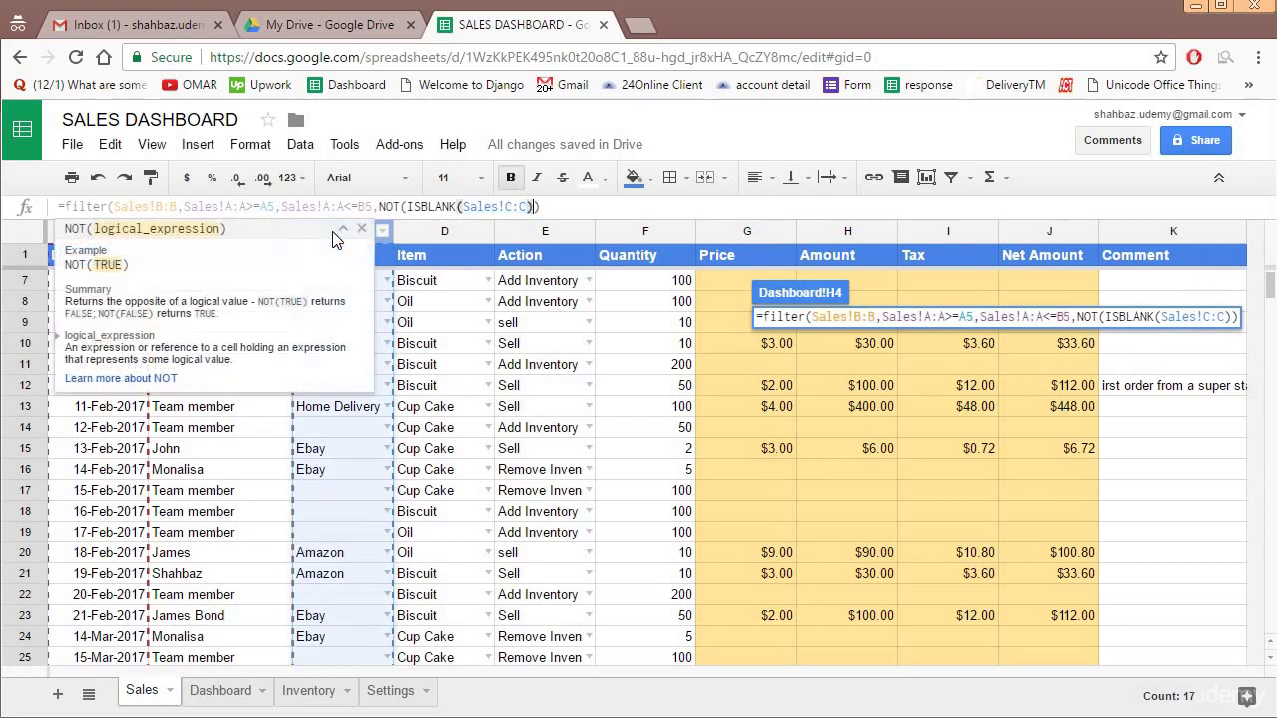
pyautogui.write(')')
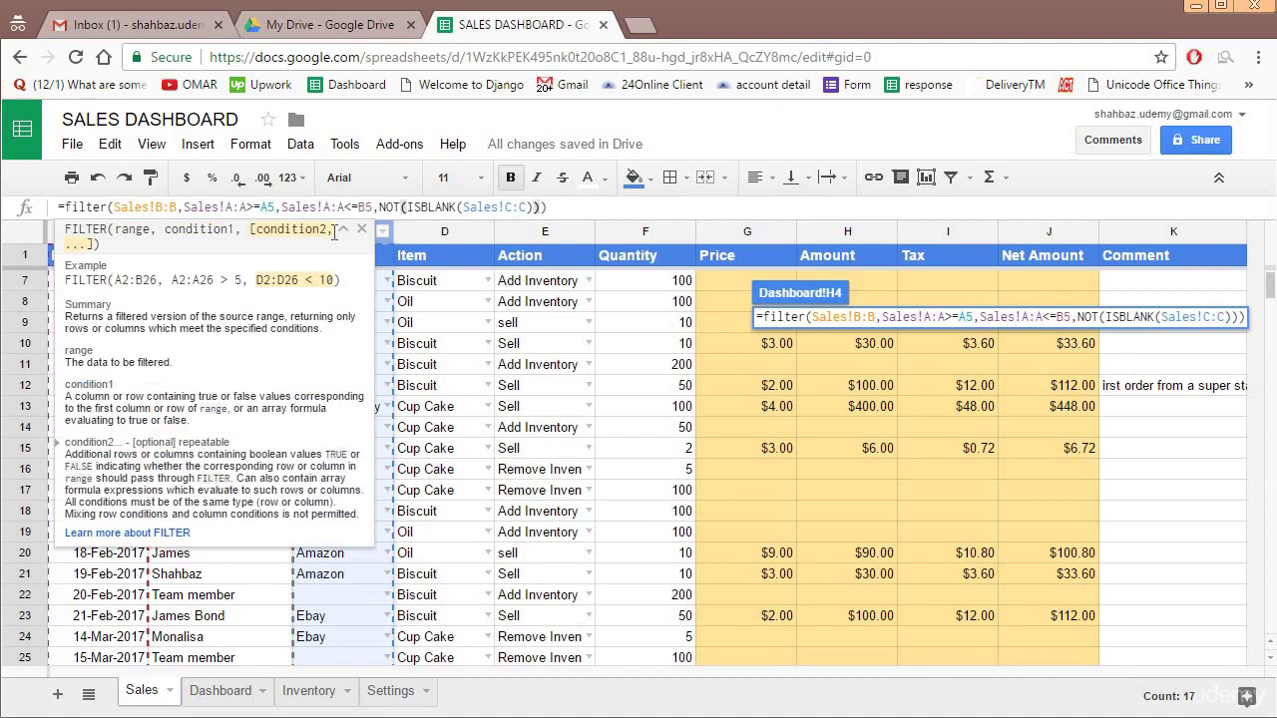
pyautogui.press('Return')
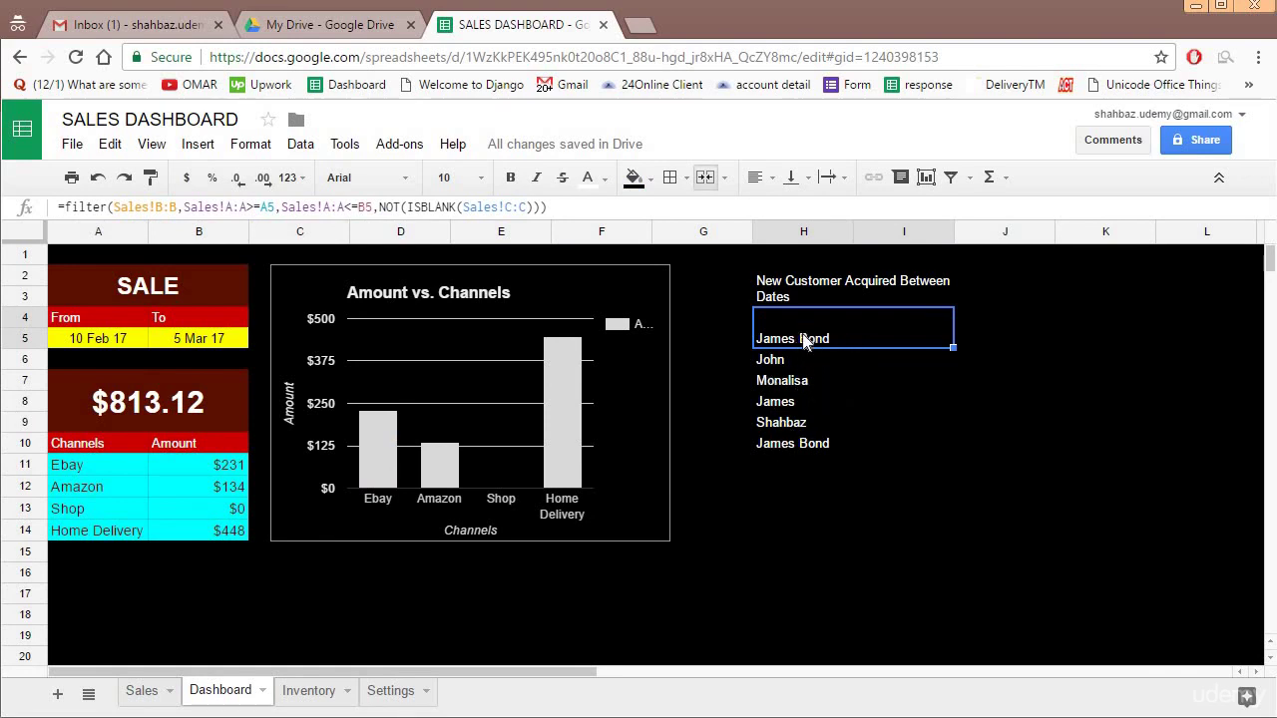
# - Select the returned customer names to check how many there are
pyautogui.moveTo(803, 340); pyautogui.dragTo(809, 442)
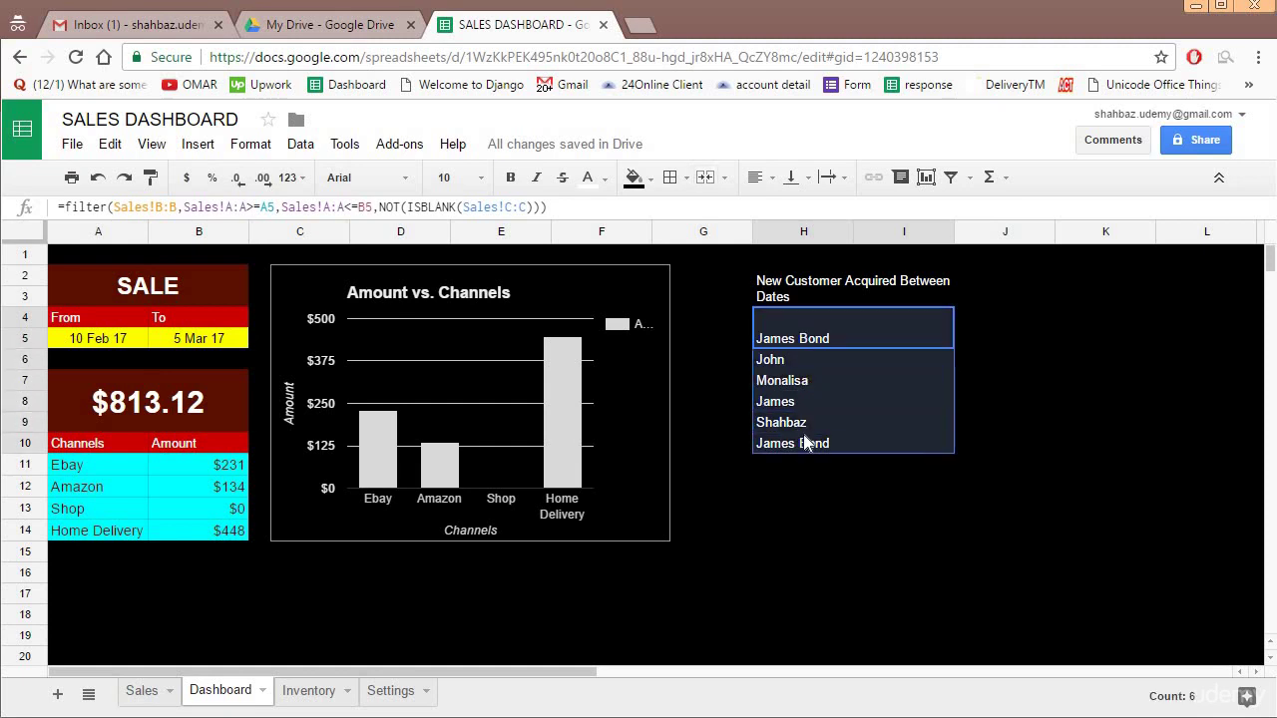
pyautogui.click(832, 335)
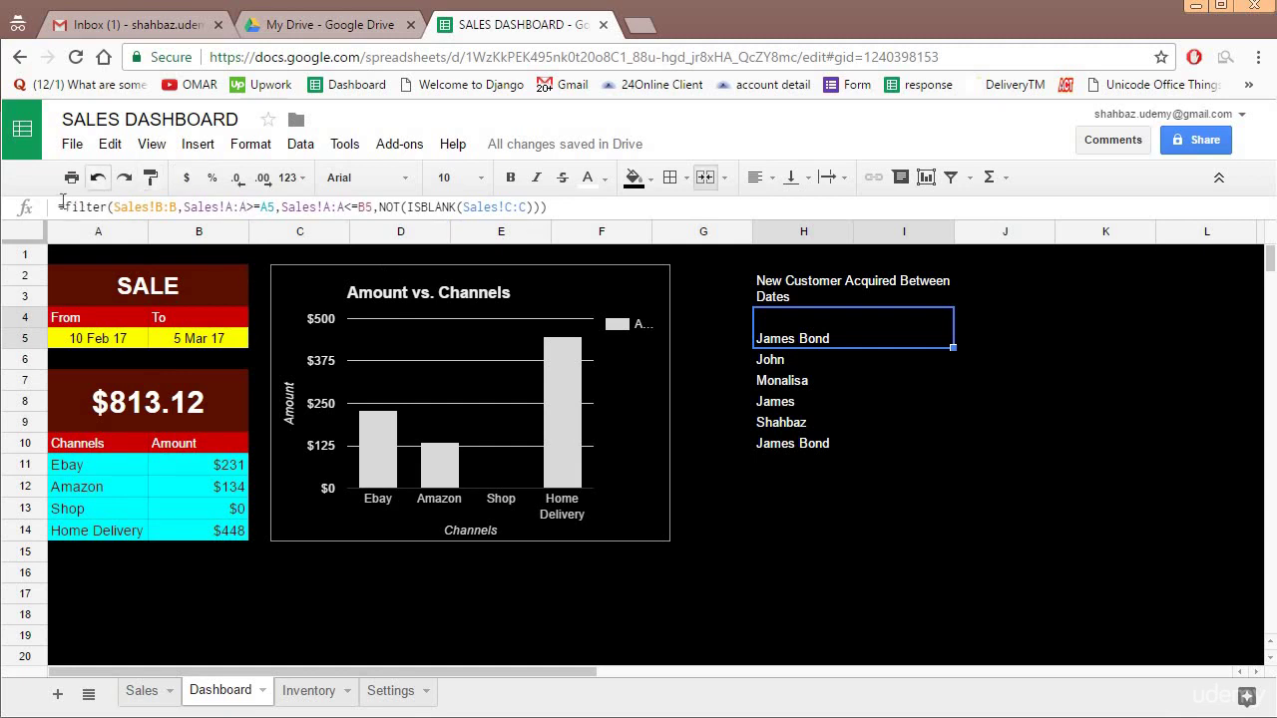
pyautogui.moveTo(798, 339); pyautogui.dragTo(787, 450)
pyautogui.click(812, 335)
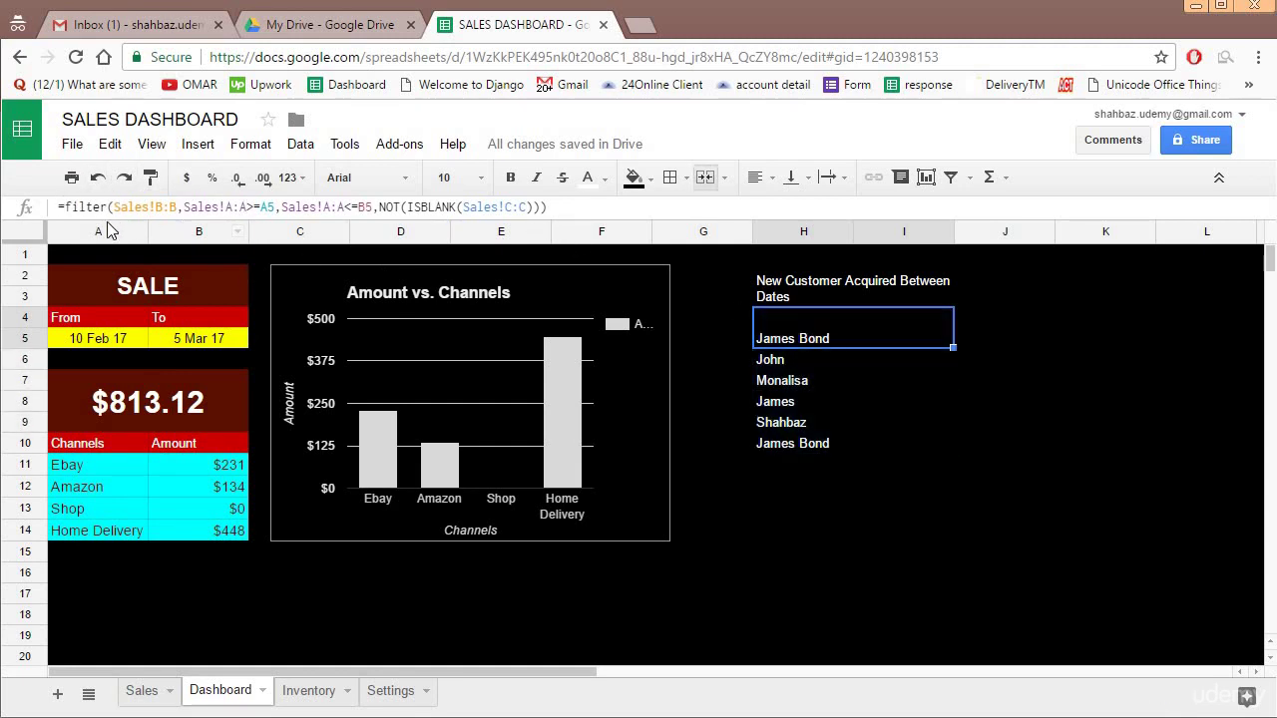
# - Wrap the H4 filter formula in COUNTUNIQUE so the cell shows 6
pyautogui.click(66, 207)
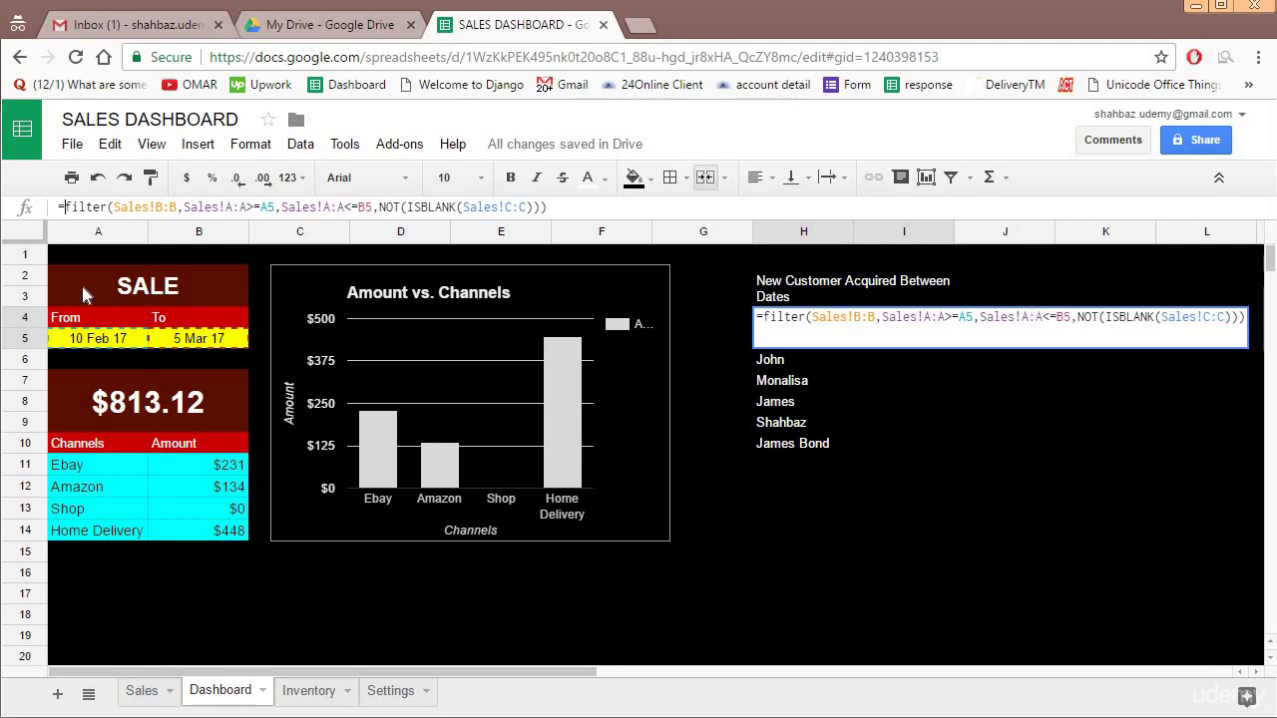
pyautogui.write('countu')
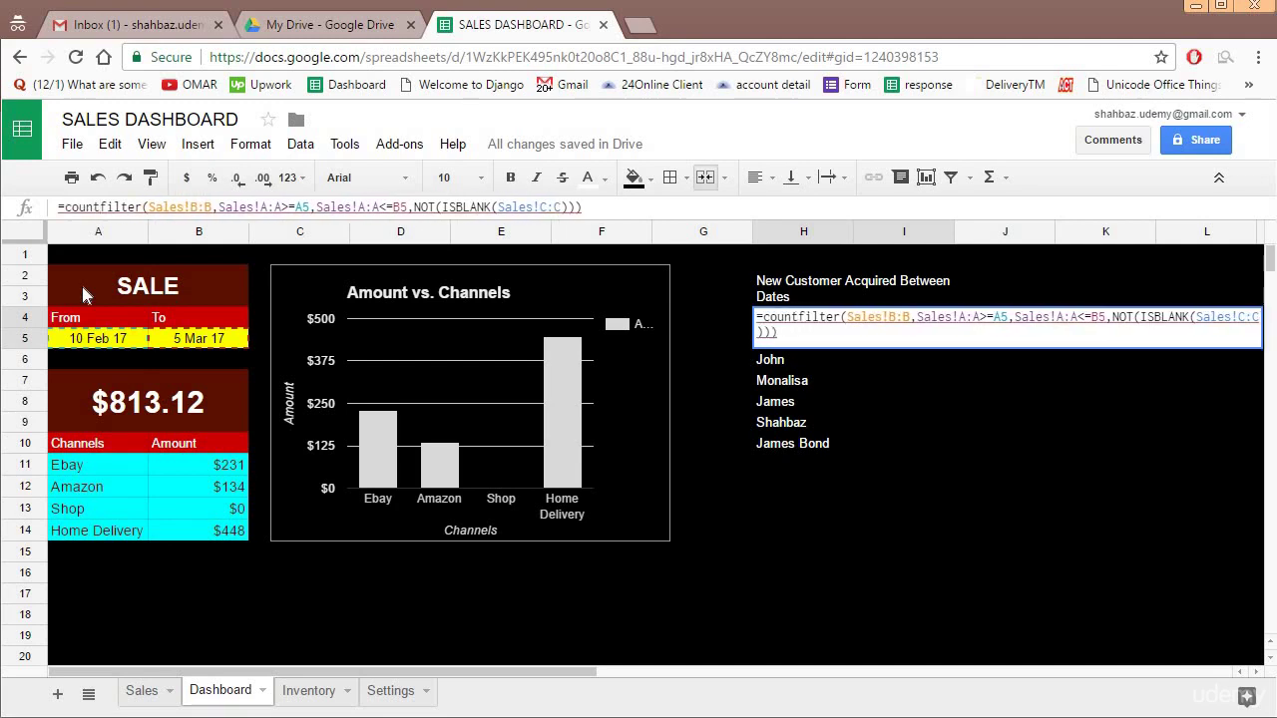
pyautogui.write('nique')
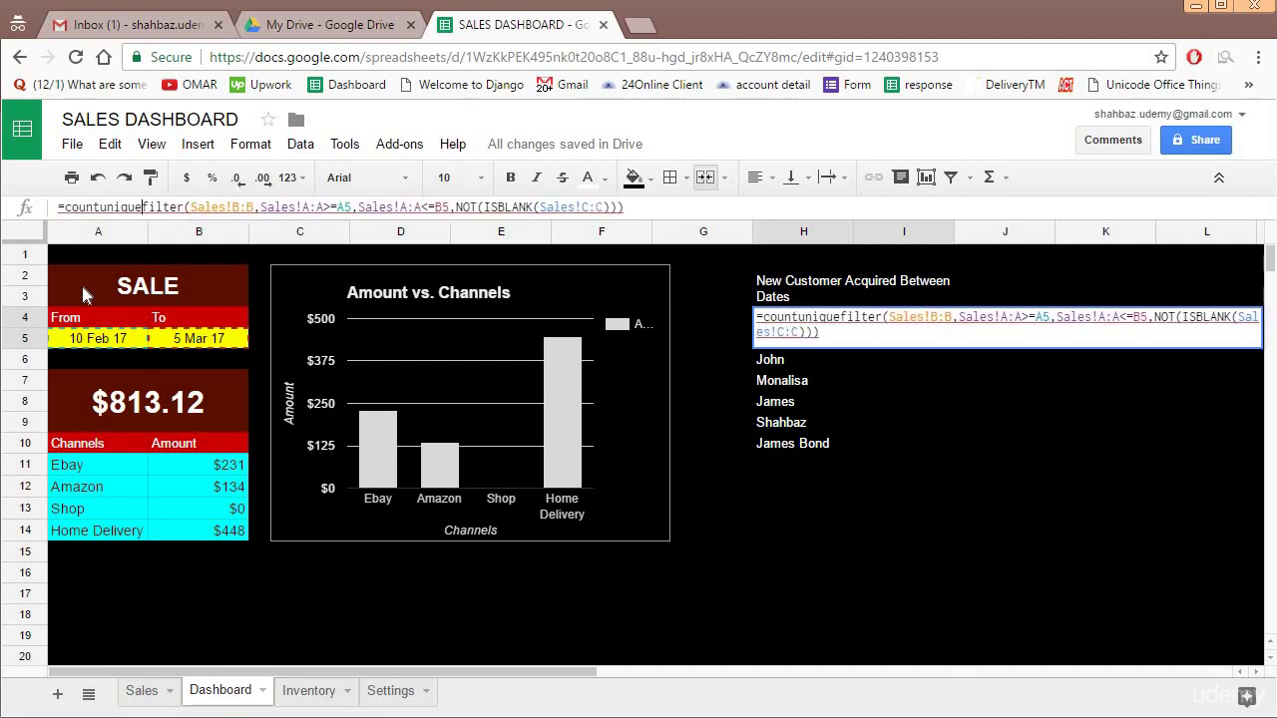
pyautogui.write('(')
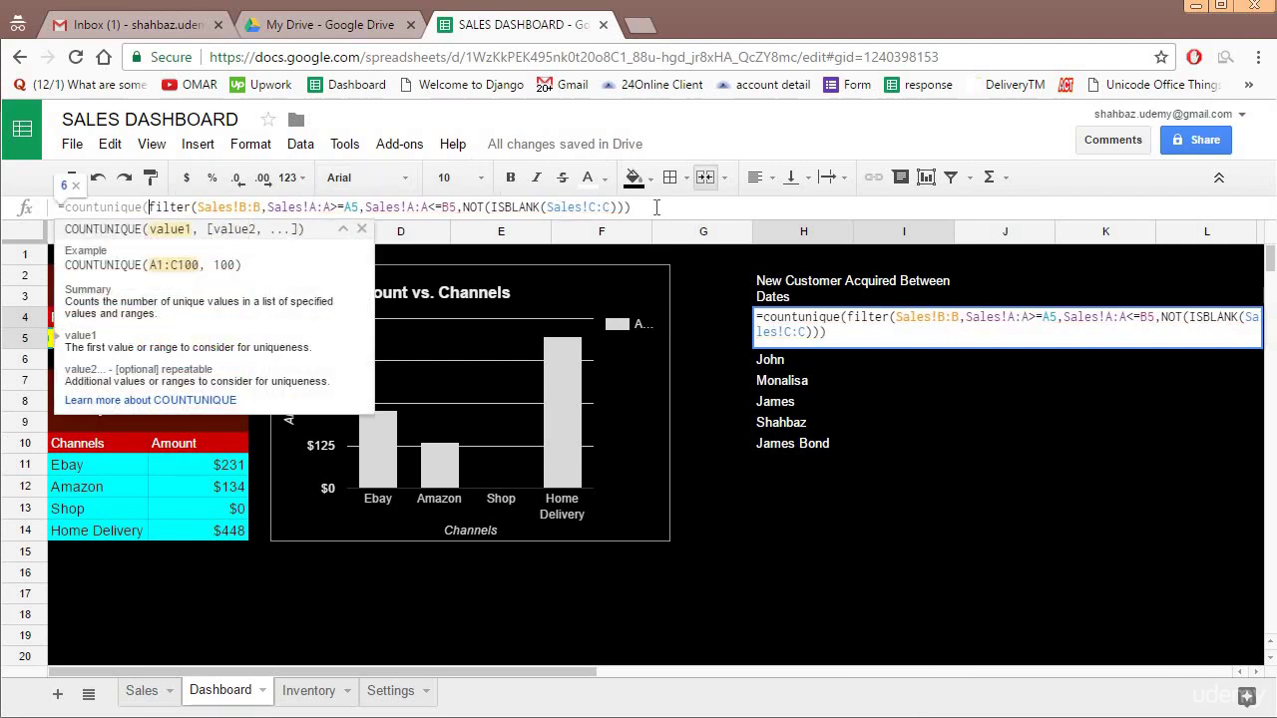
pyautogui.click(656, 207)
pyautogui.write(')')
pyautogui.press('Return')
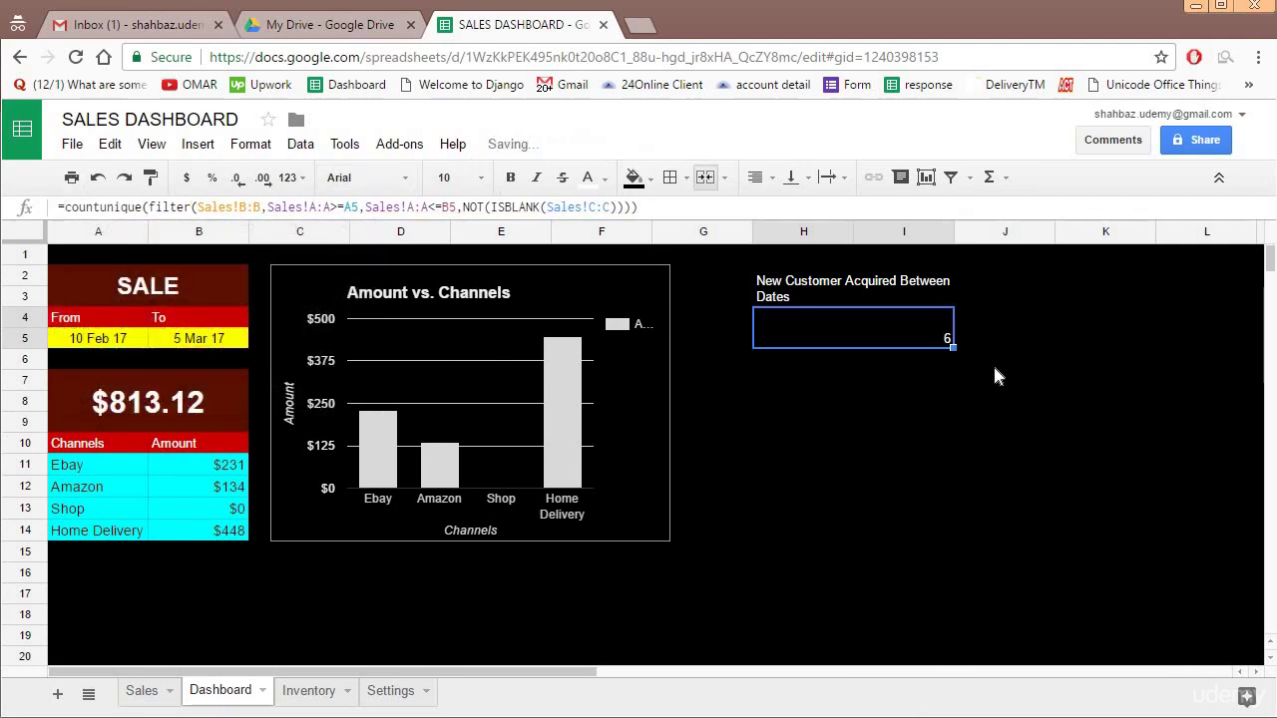
# - Delete 'Acquired' from the header so it reads New Customer Between Dates
pyautogui.click(860, 284)
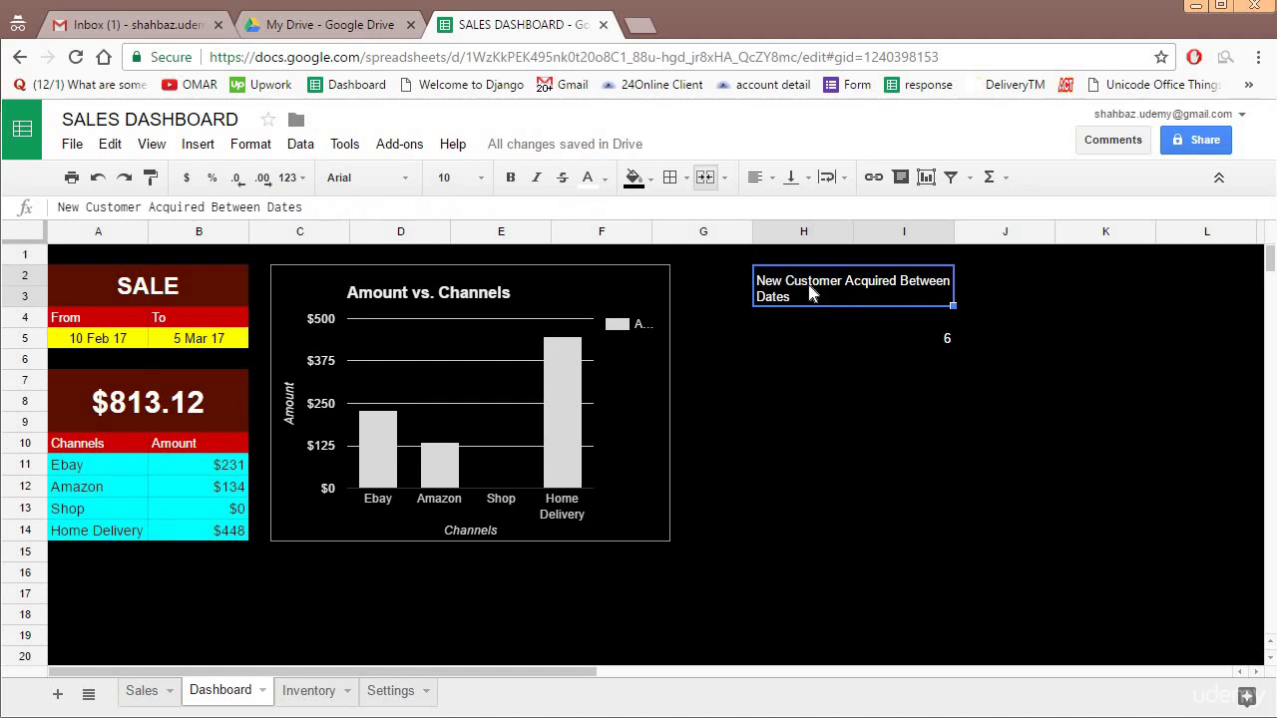
pyautogui.doubleClick(856, 283)
pyautogui.doubleClick(871, 278)
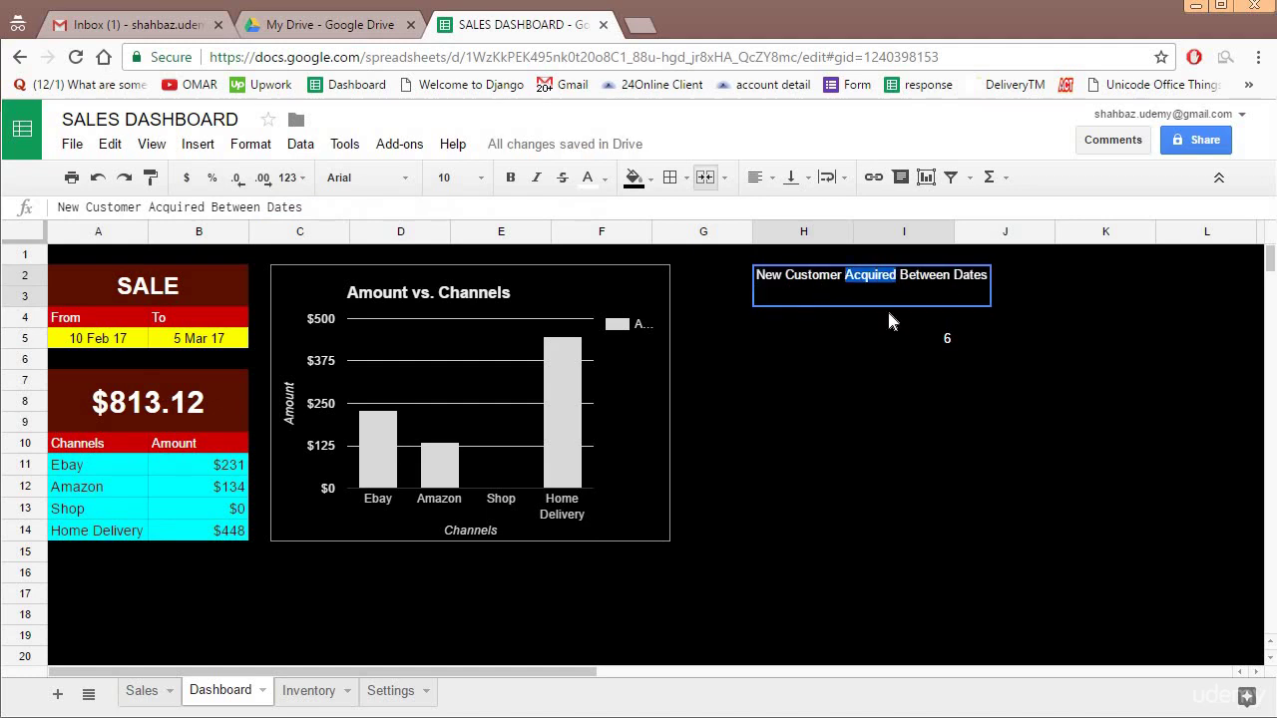
pyautogui.press('BackSpace')
pyautogui.press('BackSpace')
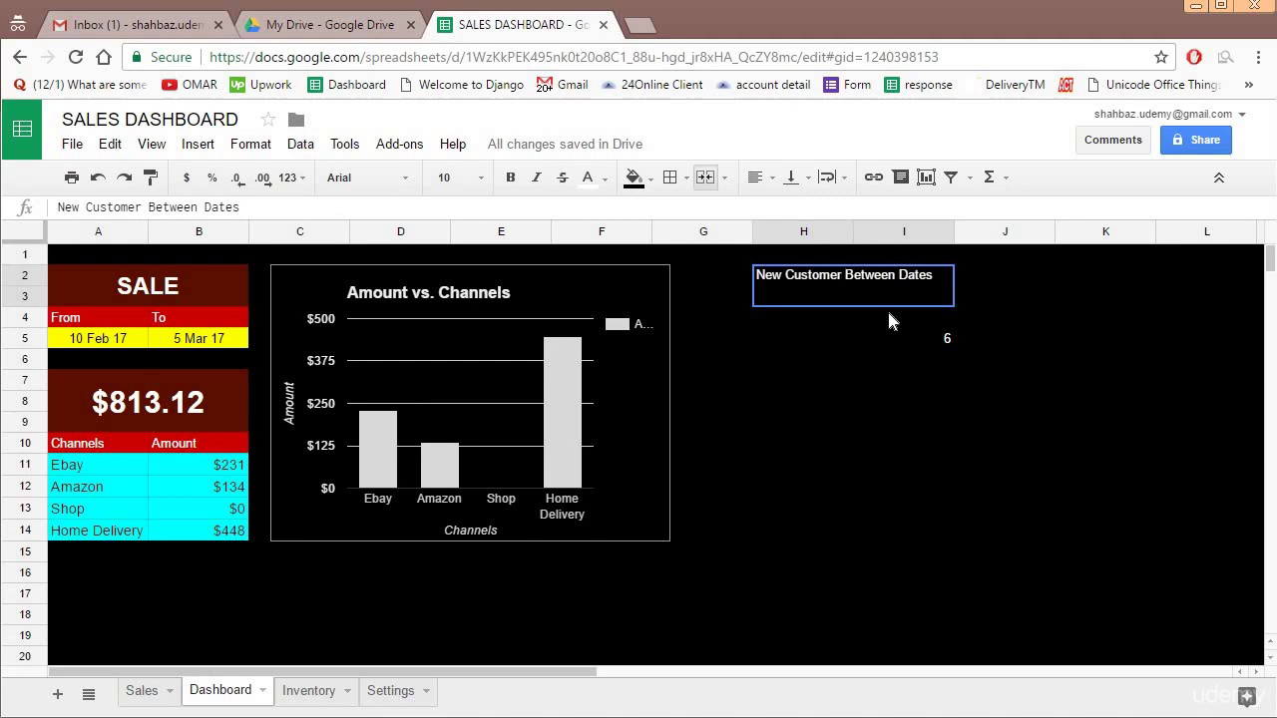
pyautogui.press('Return')
# - Paint SALE's title formatting onto the header, then set it to size 12 with text wrapping
pyautogui.click(914, 334)
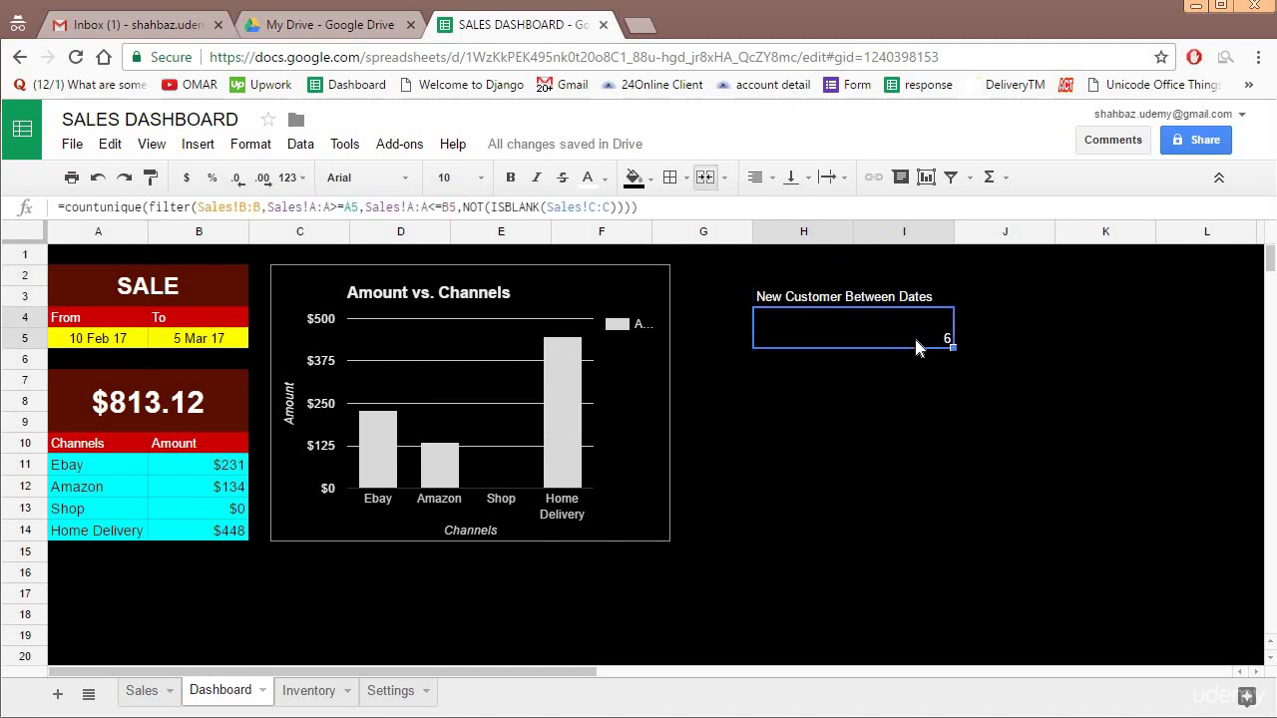
pyautogui.click(815, 293)
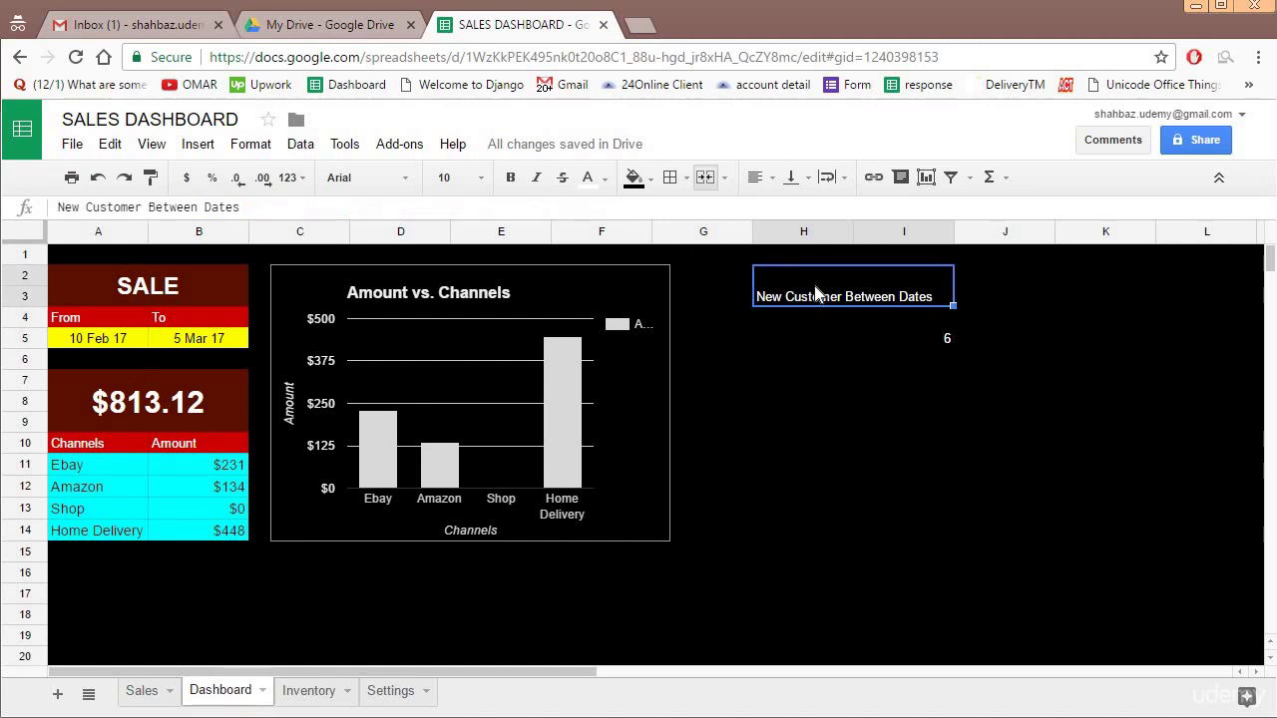
pyautogui.click(634, 180)
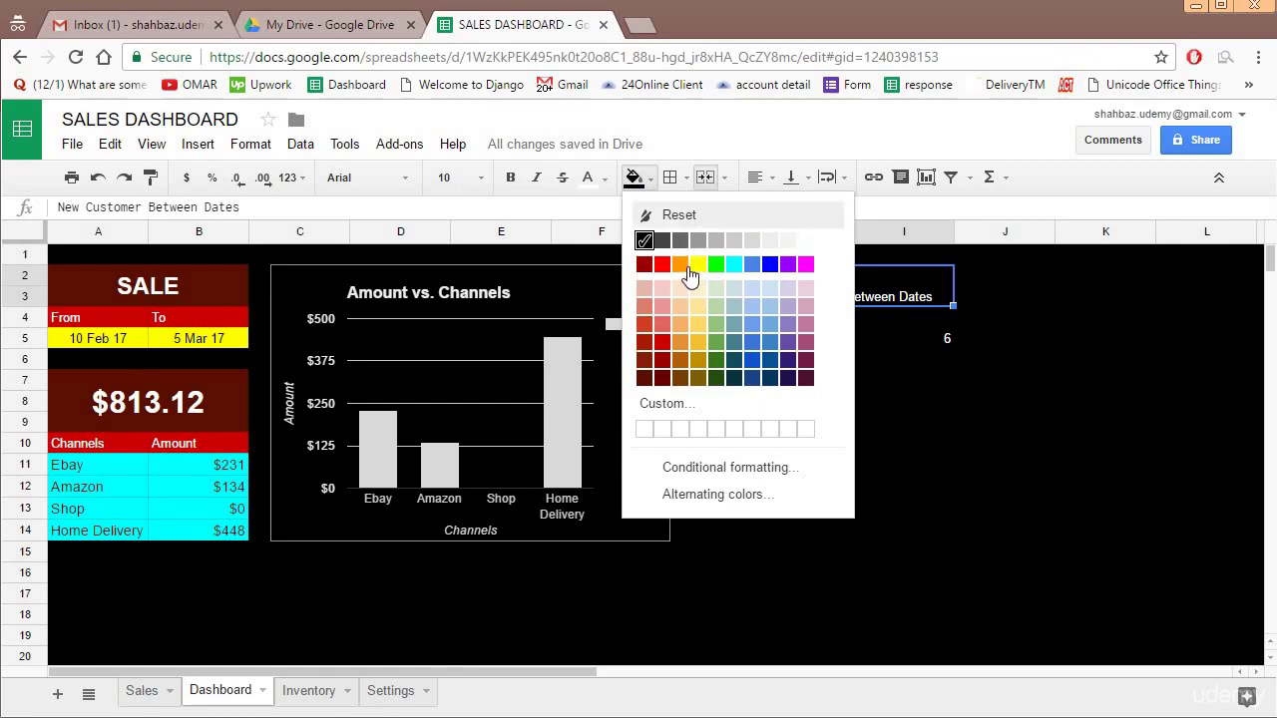
pyautogui.click(634, 179)
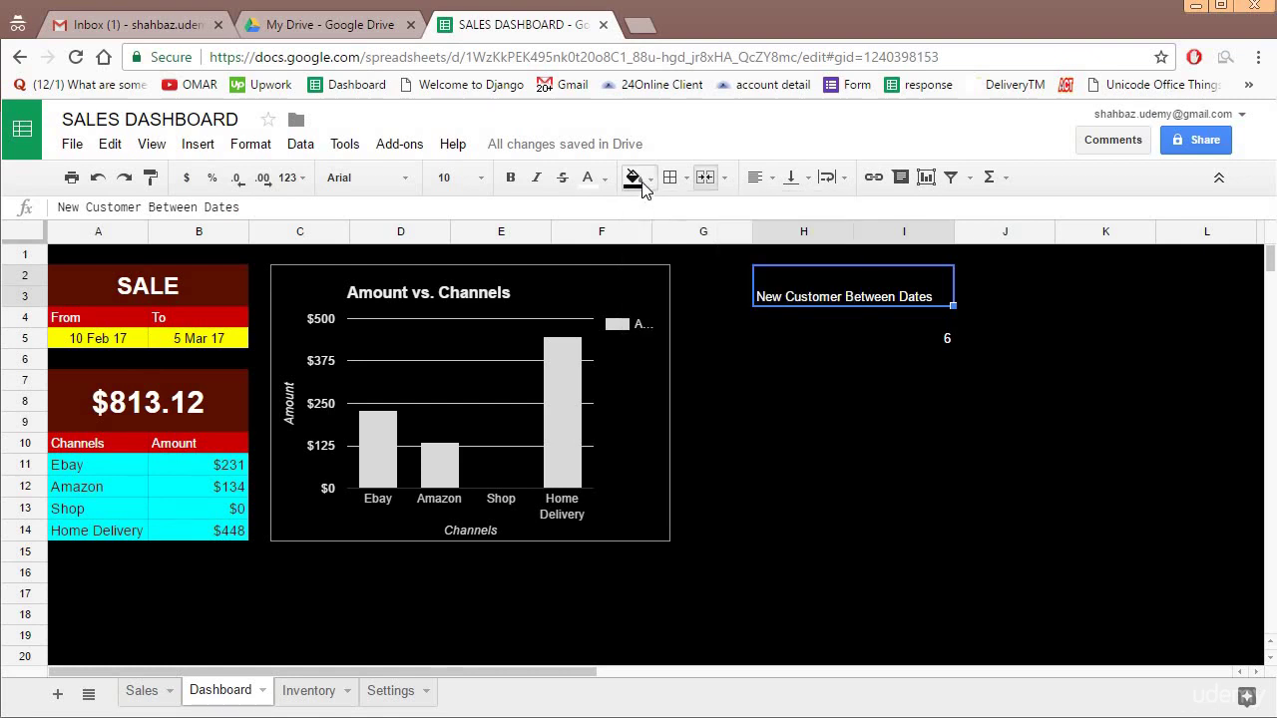
pyautogui.click(175, 289)
pyautogui.click(150, 176)
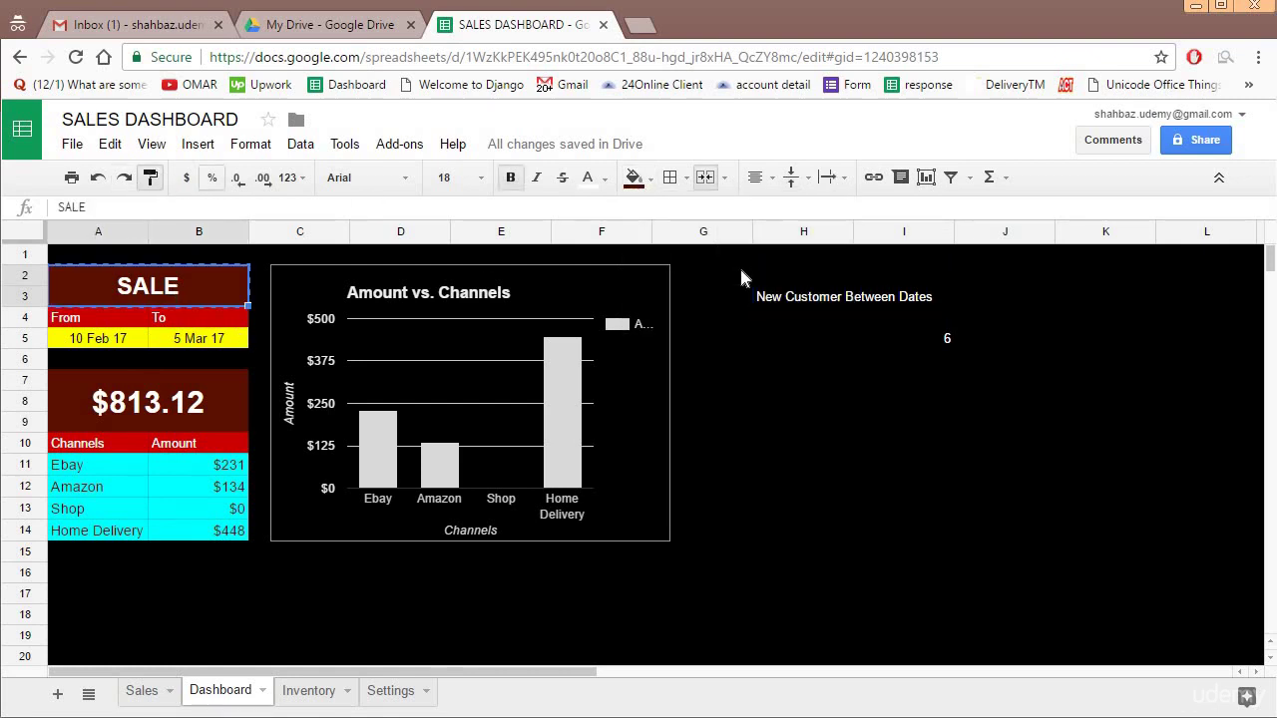
pyautogui.click(850, 291)
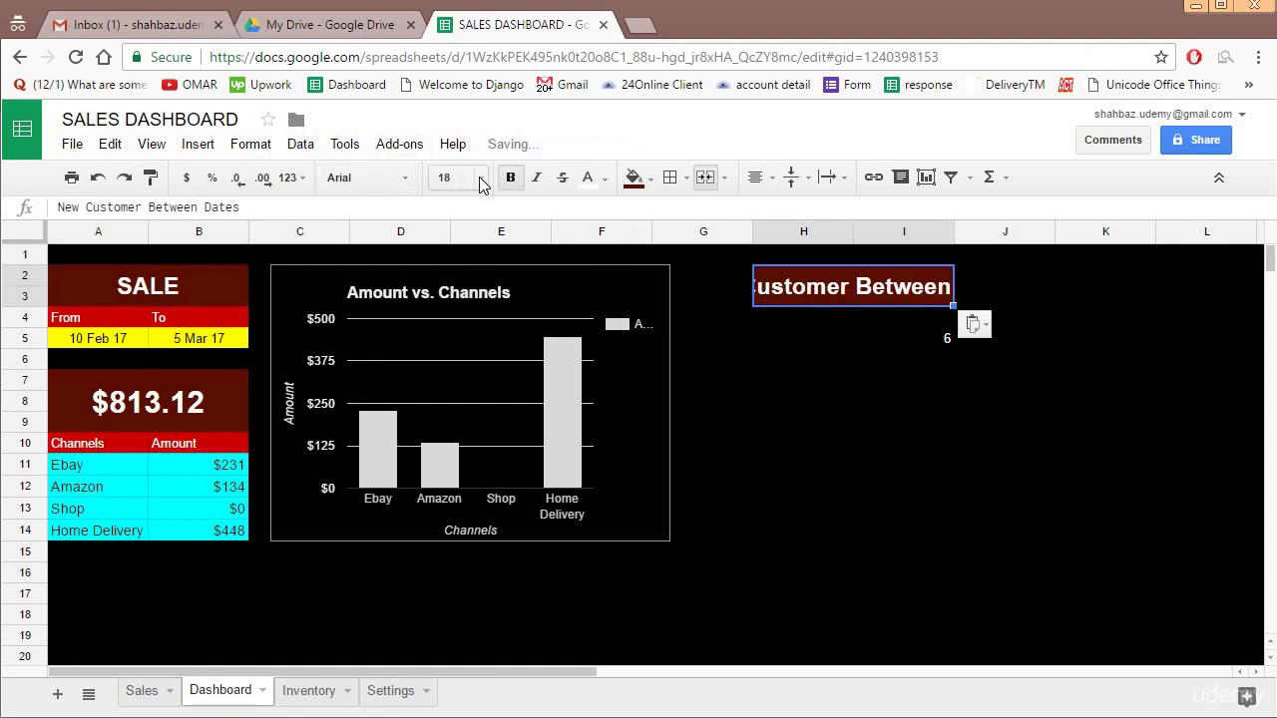
pyautogui.click(446, 177)
pyautogui.click(468, 373)
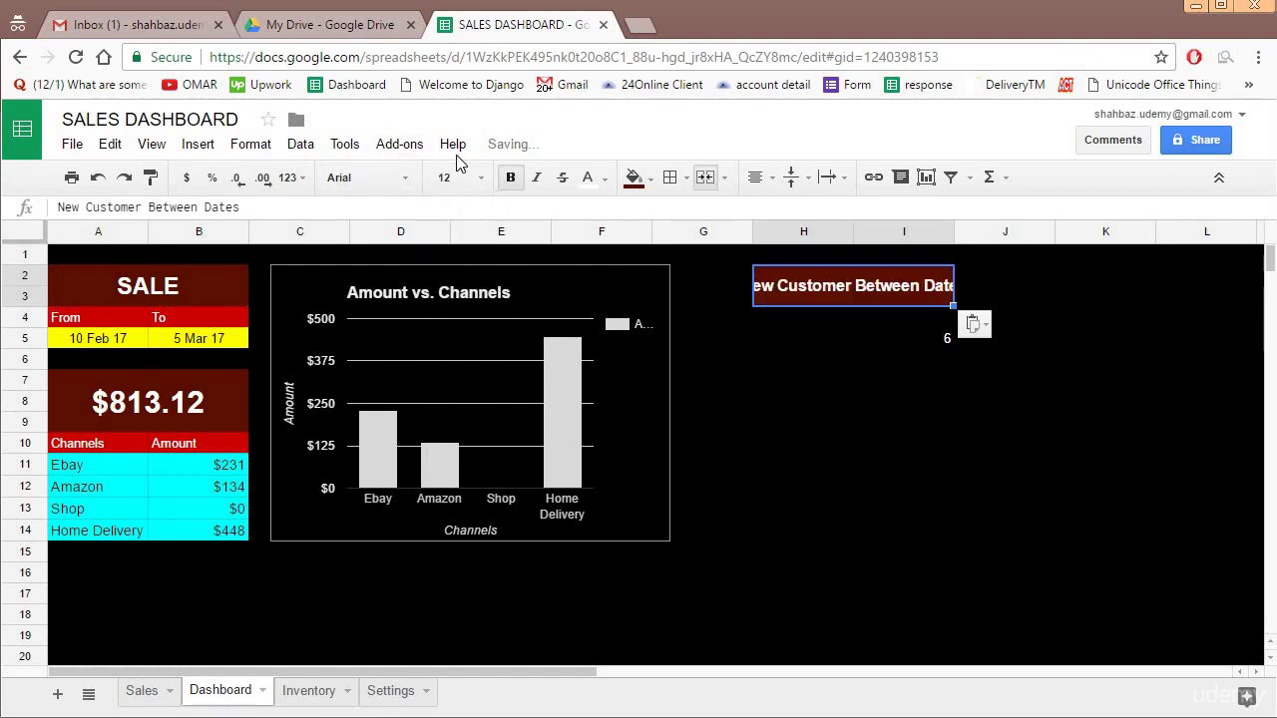
pyautogui.click(827, 177)
pyautogui.click(856, 210)
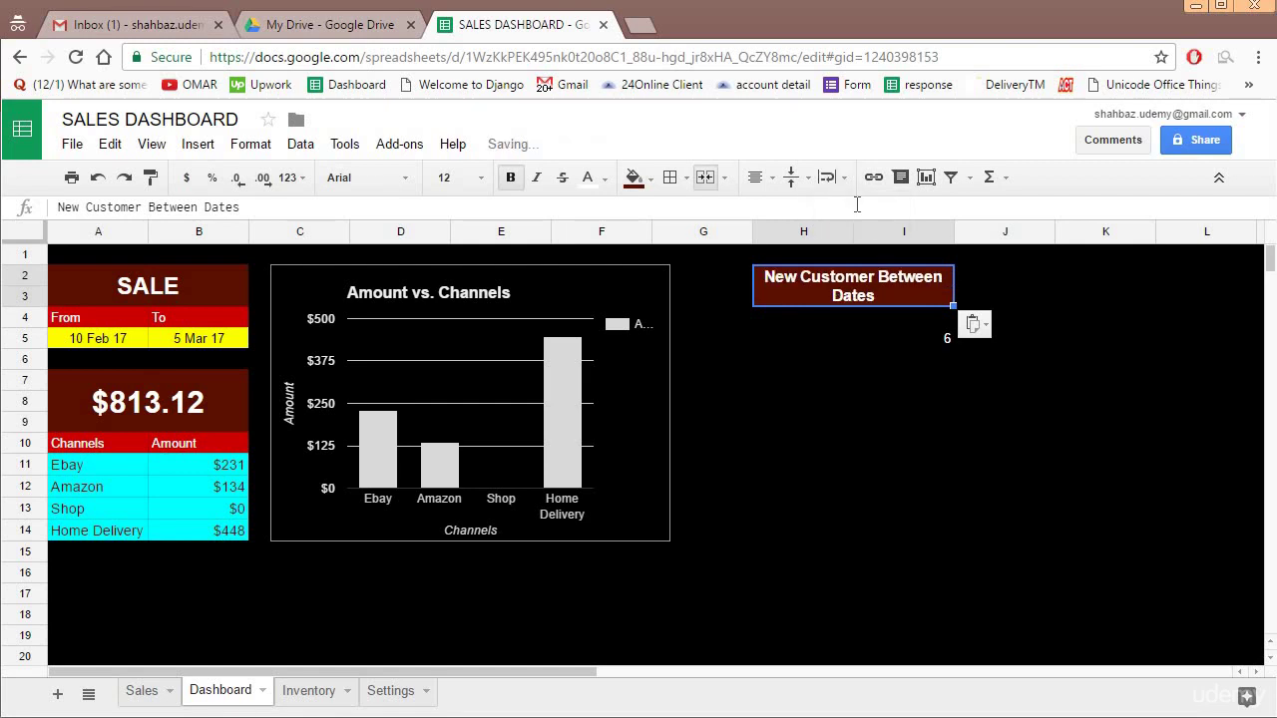
# - Centre the 6 horizontally and vertically and enlarge it to size 24
pyautogui.click(849, 331)
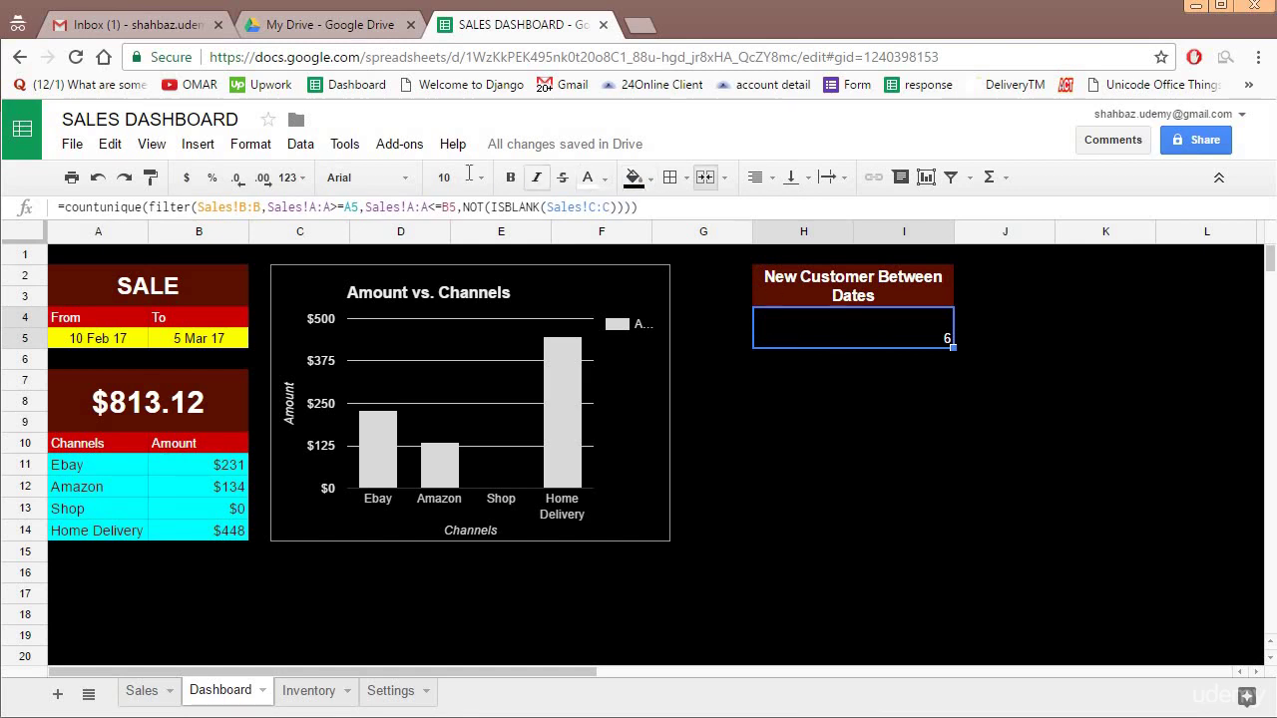
pyautogui.click(764, 180)
pyautogui.click(789, 212)
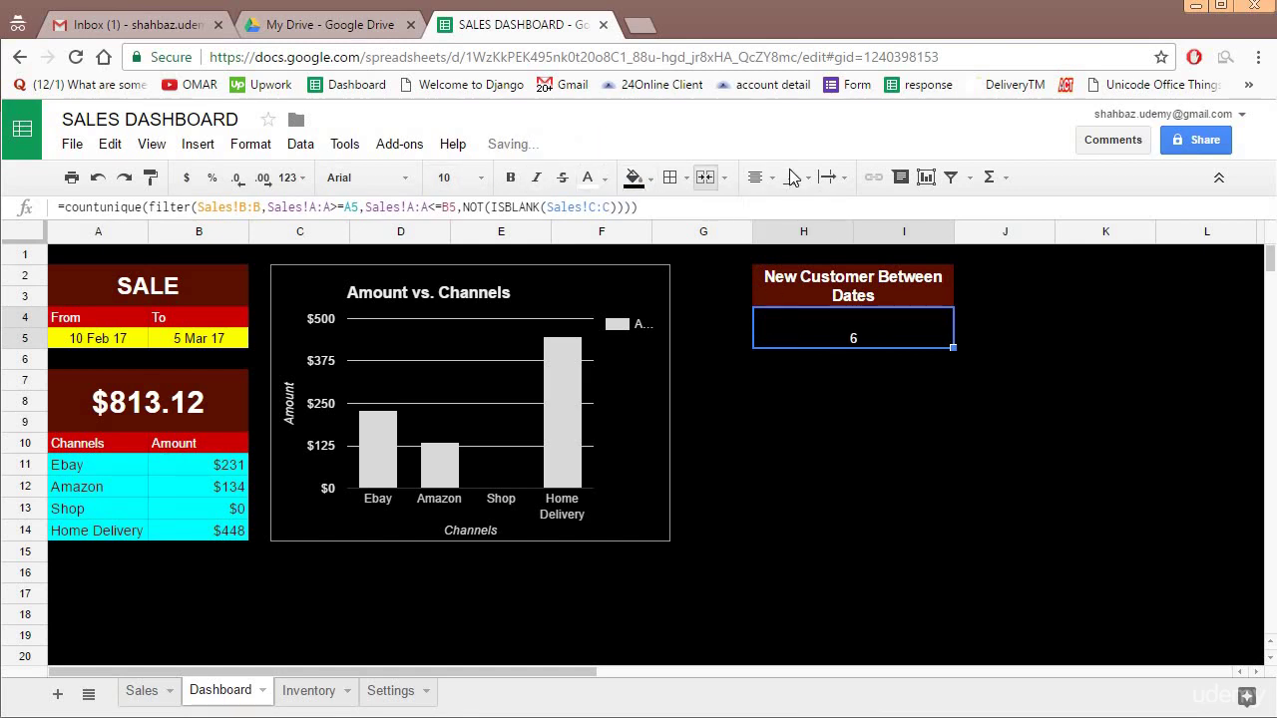
pyautogui.click(792, 177)
pyautogui.click(823, 212)
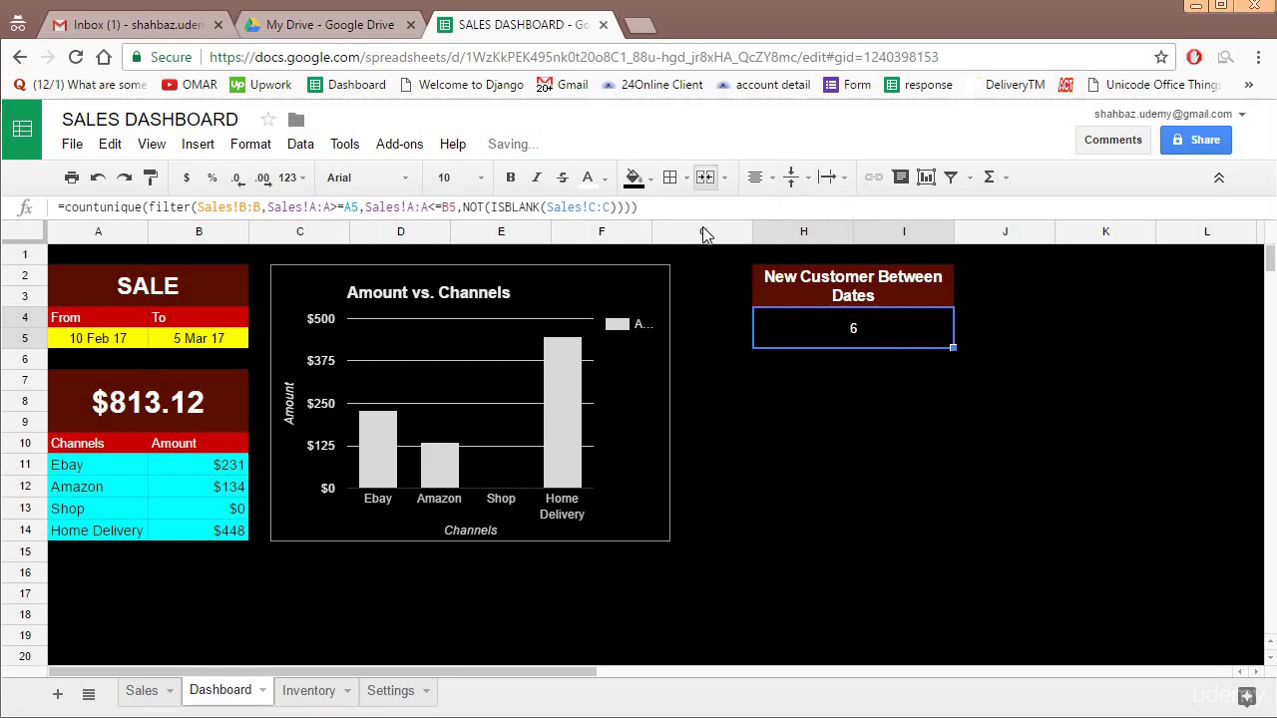
pyautogui.click(467, 178)
pyautogui.click(459, 400)
pyautogui.click(486, 181)
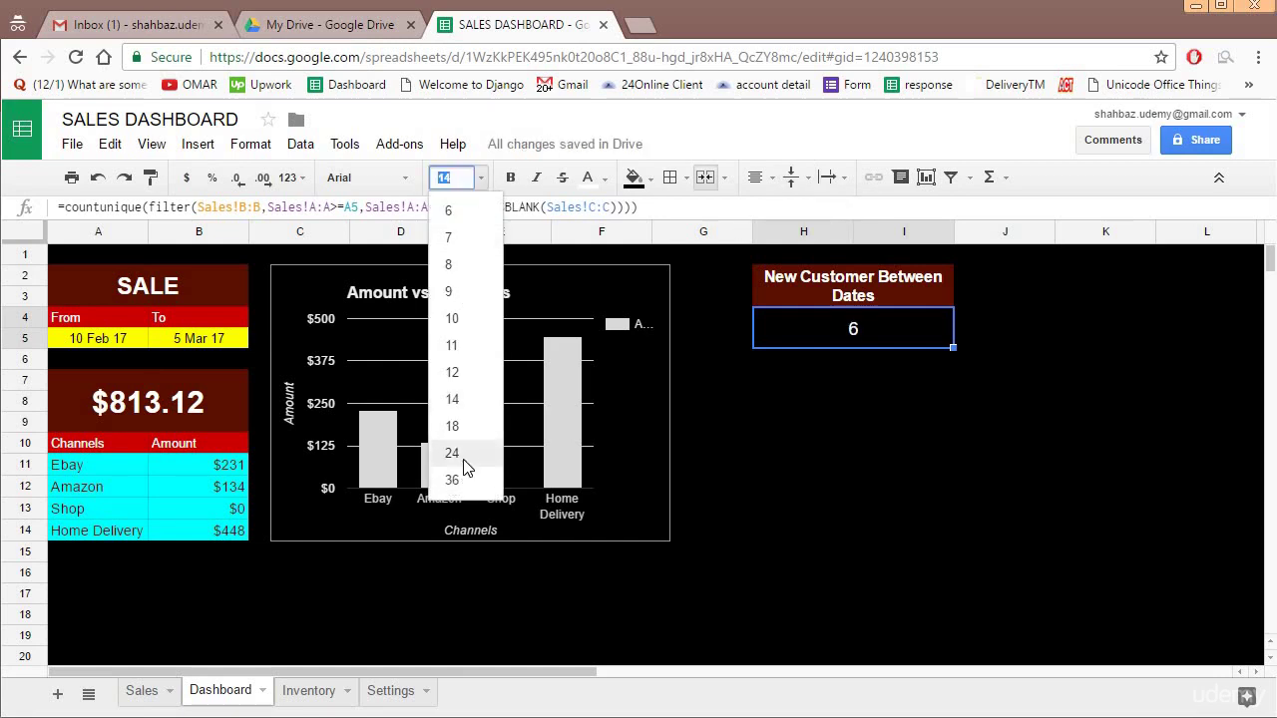
pyautogui.click(461, 451)
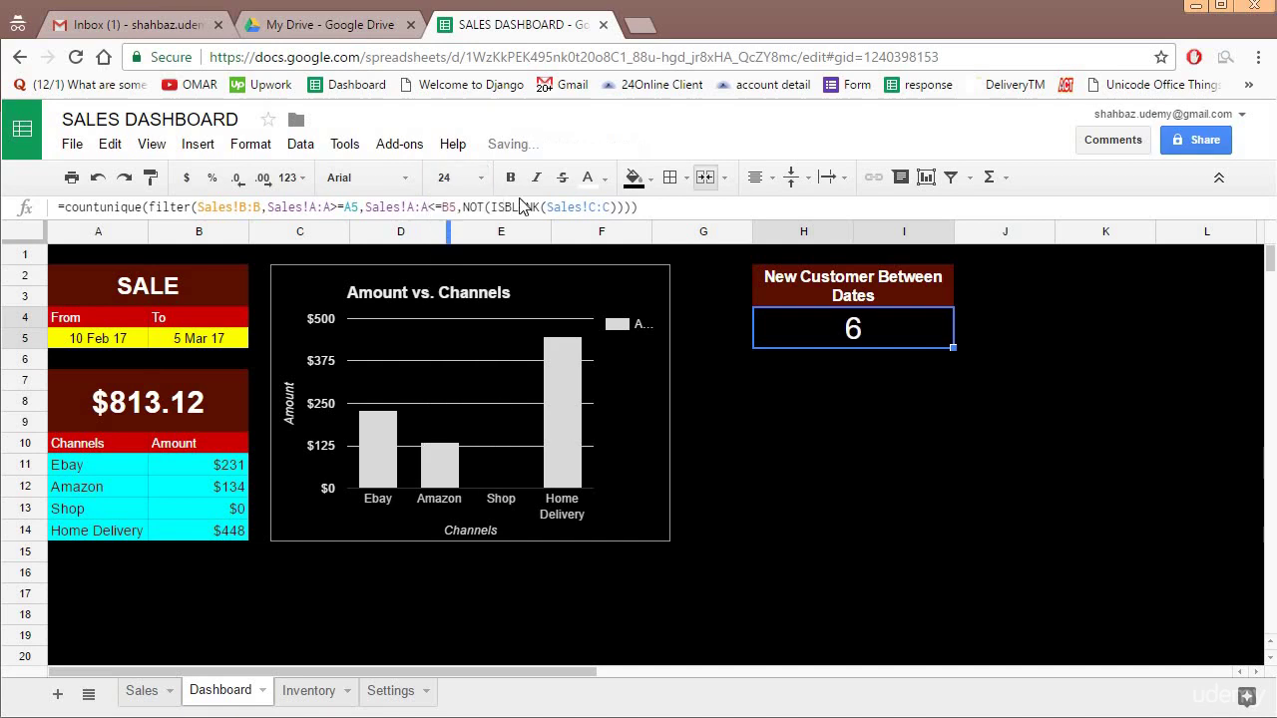
# - Give the count cell a yellow fill with bold black text
pyautogui.click(643, 180)
pyautogui.click(698, 264)
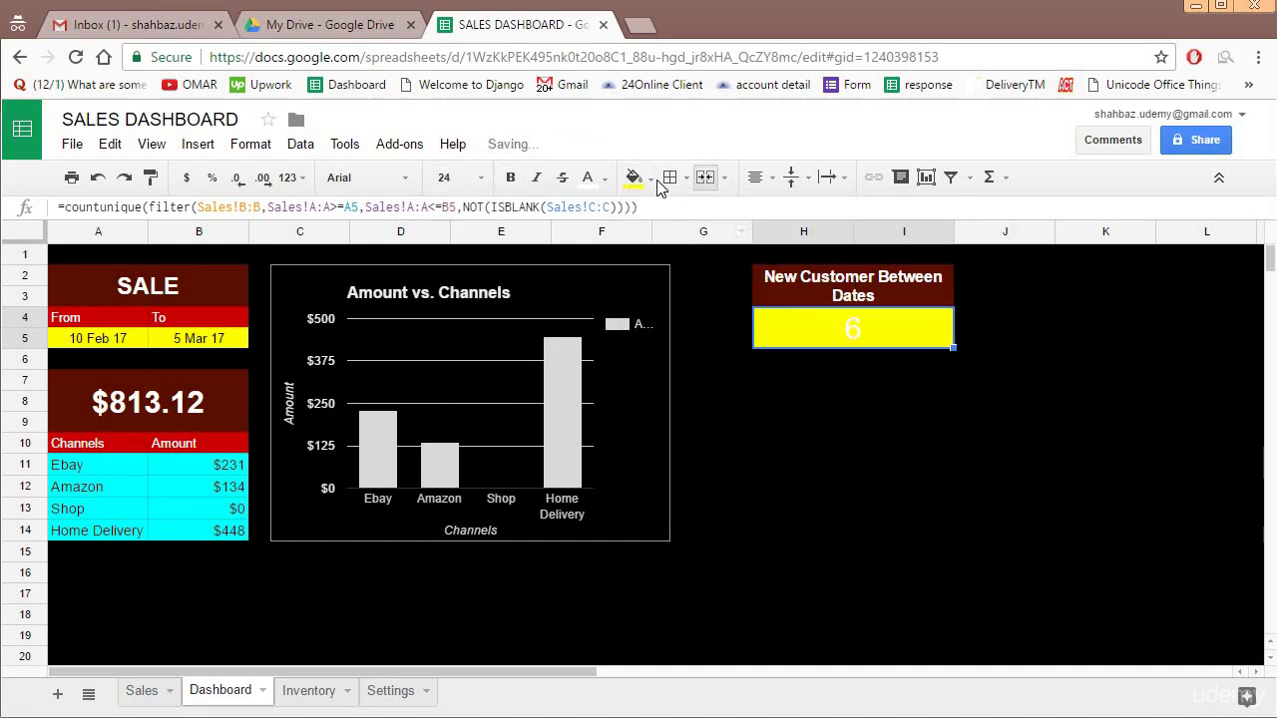
pyautogui.click(601, 180)
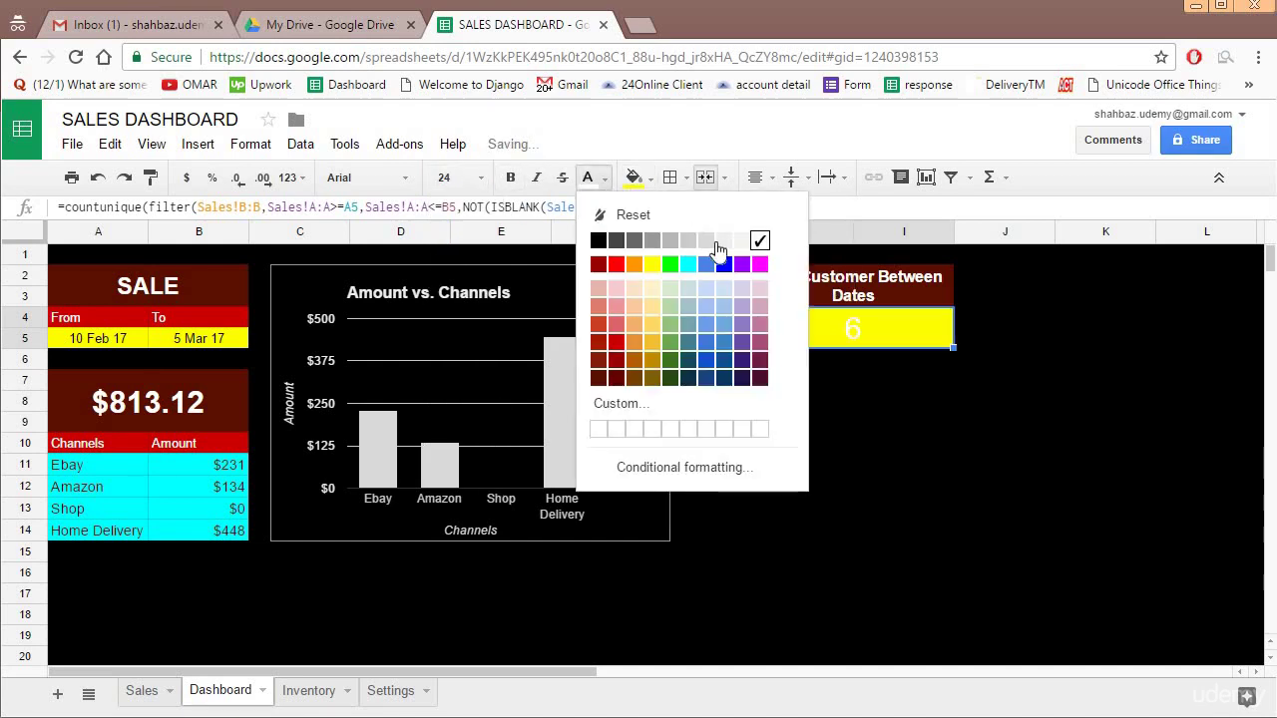
pyautogui.click(599, 240)
pyautogui.click(510, 177)
pyautogui.click(841, 378)
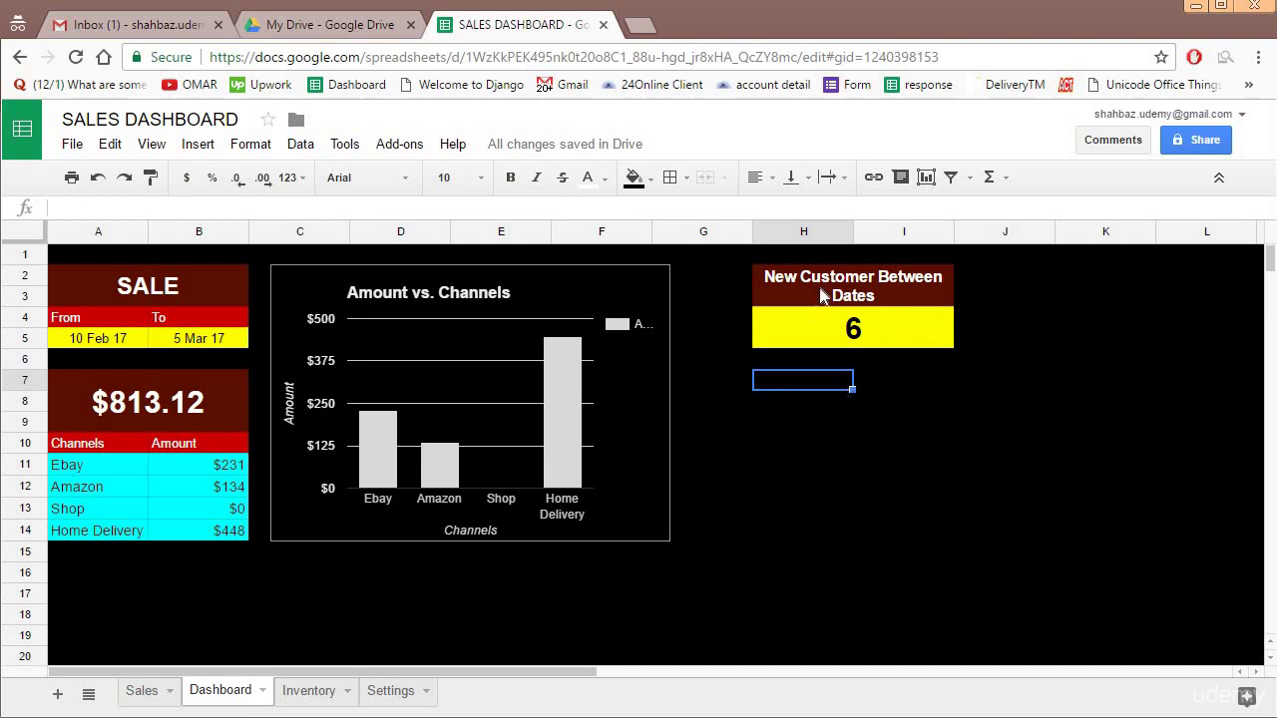
# - Paste a copy of the new-customer card below the original
pyautogui.moveTo(780, 279); pyautogui.dragTo(799, 324)
pyautogui.press('Down')
pyautogui.press('Down')
pyautogui.press('Down')
pyautogui.press('Down')
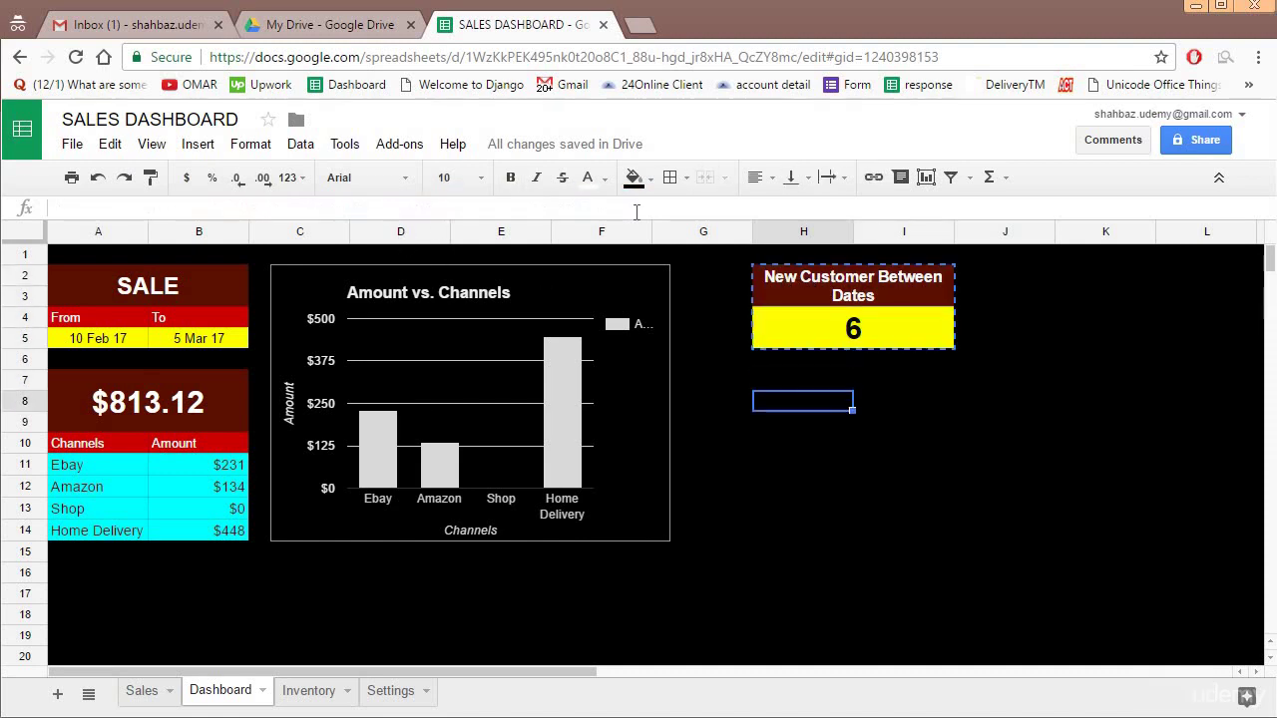
pyautogui.hotkey('ctrl', 'v')
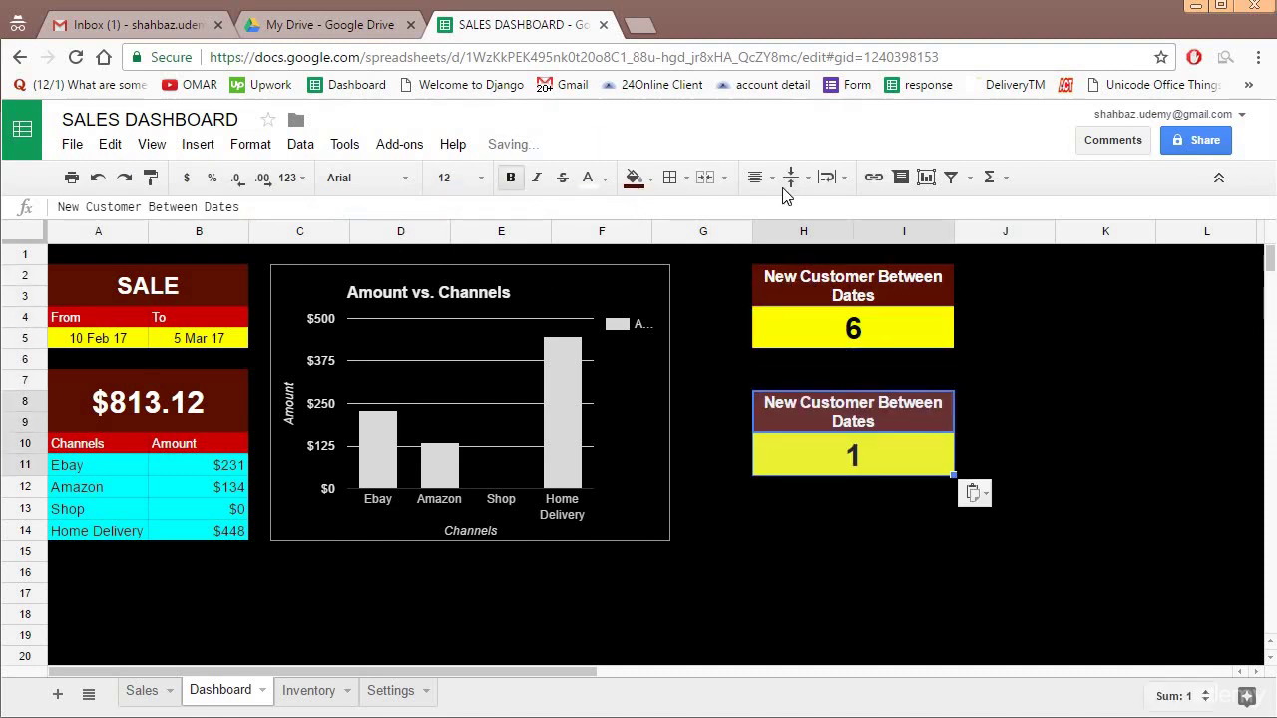
# - Rename the pasted card's heading to 'Total Return / Refund'
pyautogui.click(824, 408)
pyautogui.write('To')
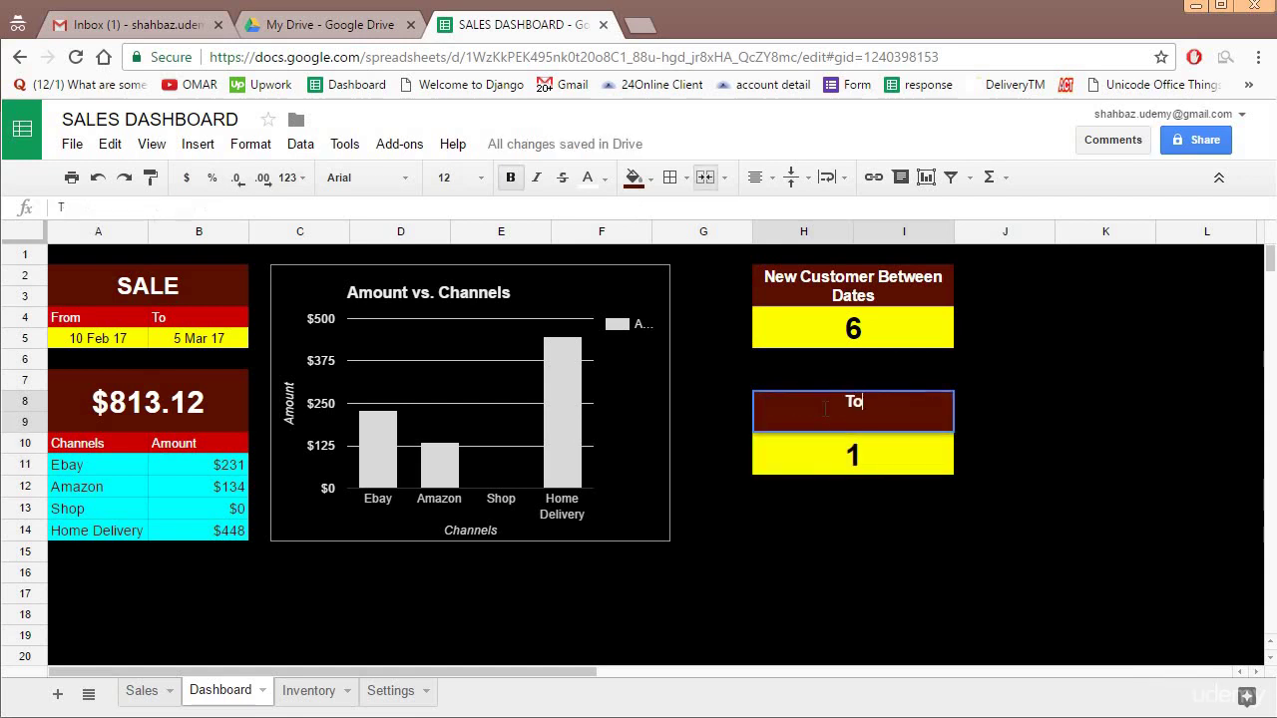
pyautogui.write('tal Retur')
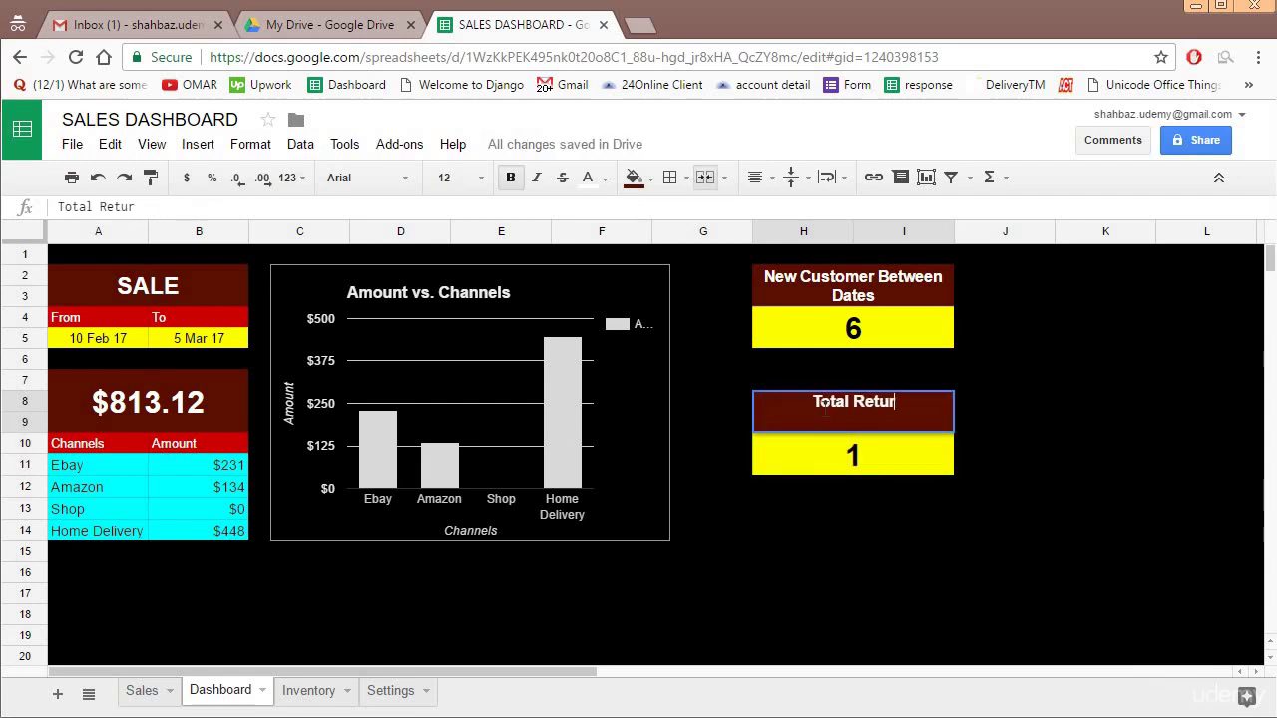
pyautogui.write('n/Refu')
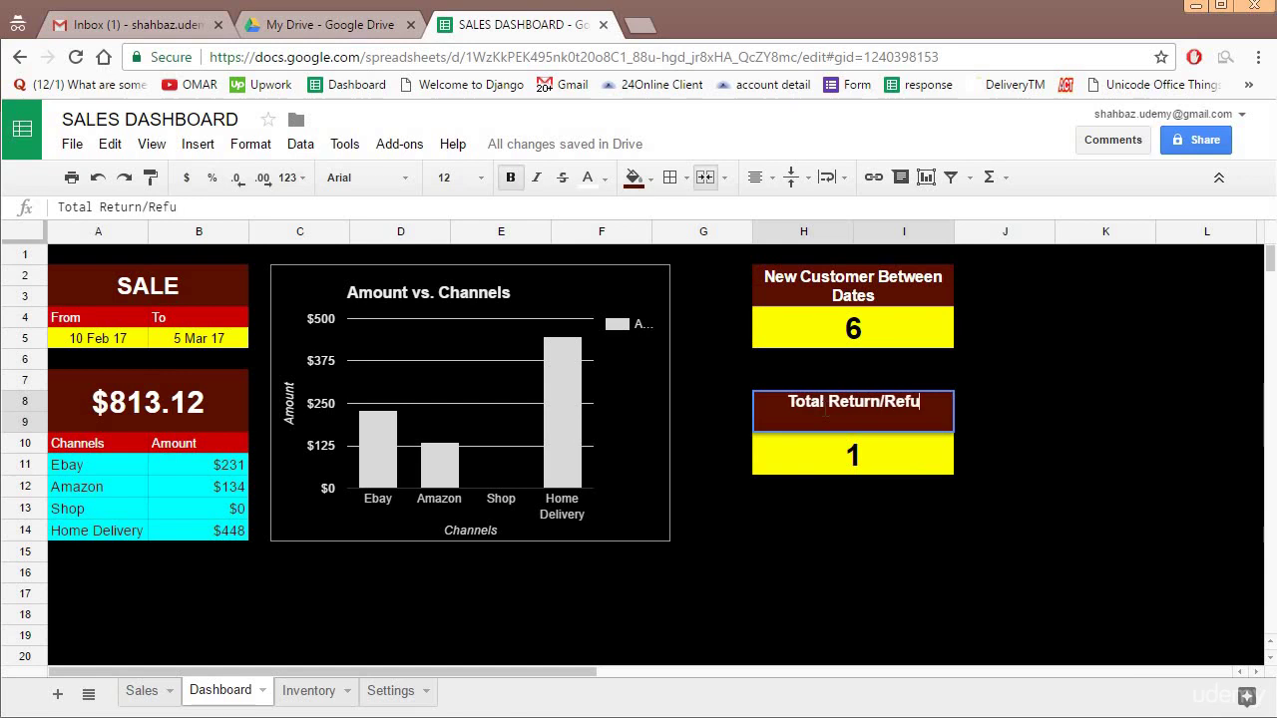
pyautogui.write('nd')
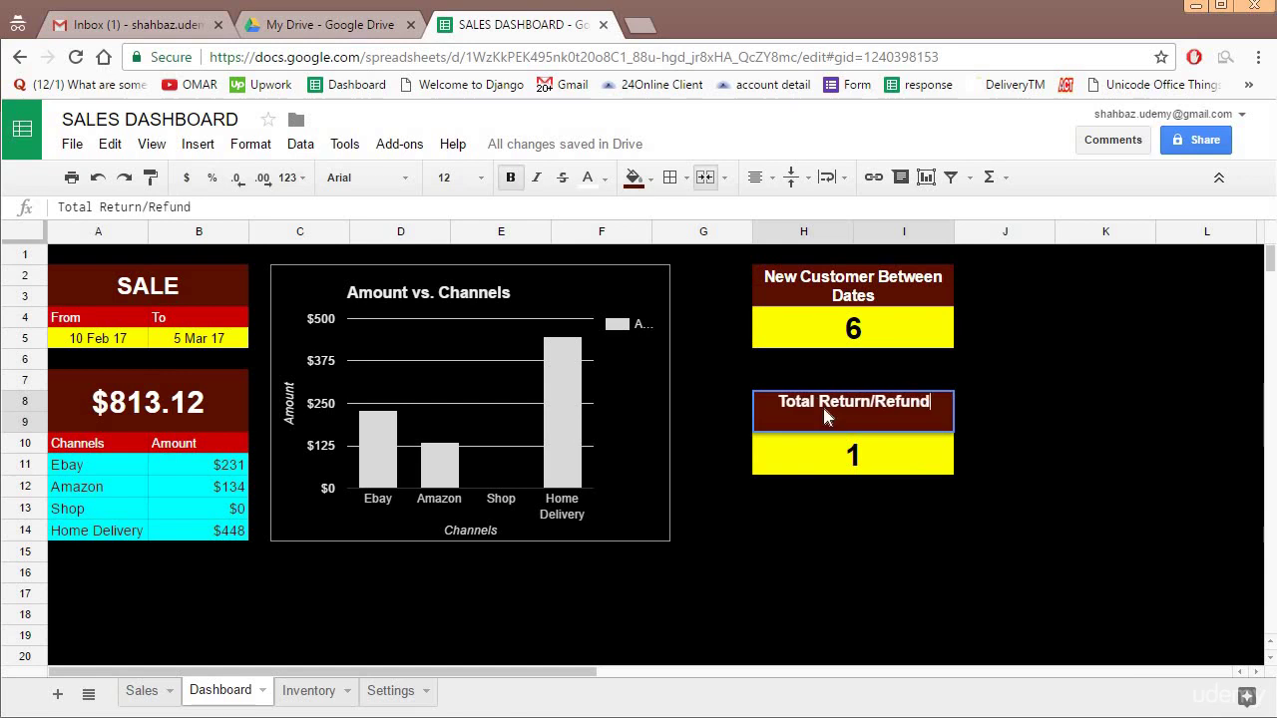
pyautogui.press('Up')
pyautogui.press('Return')
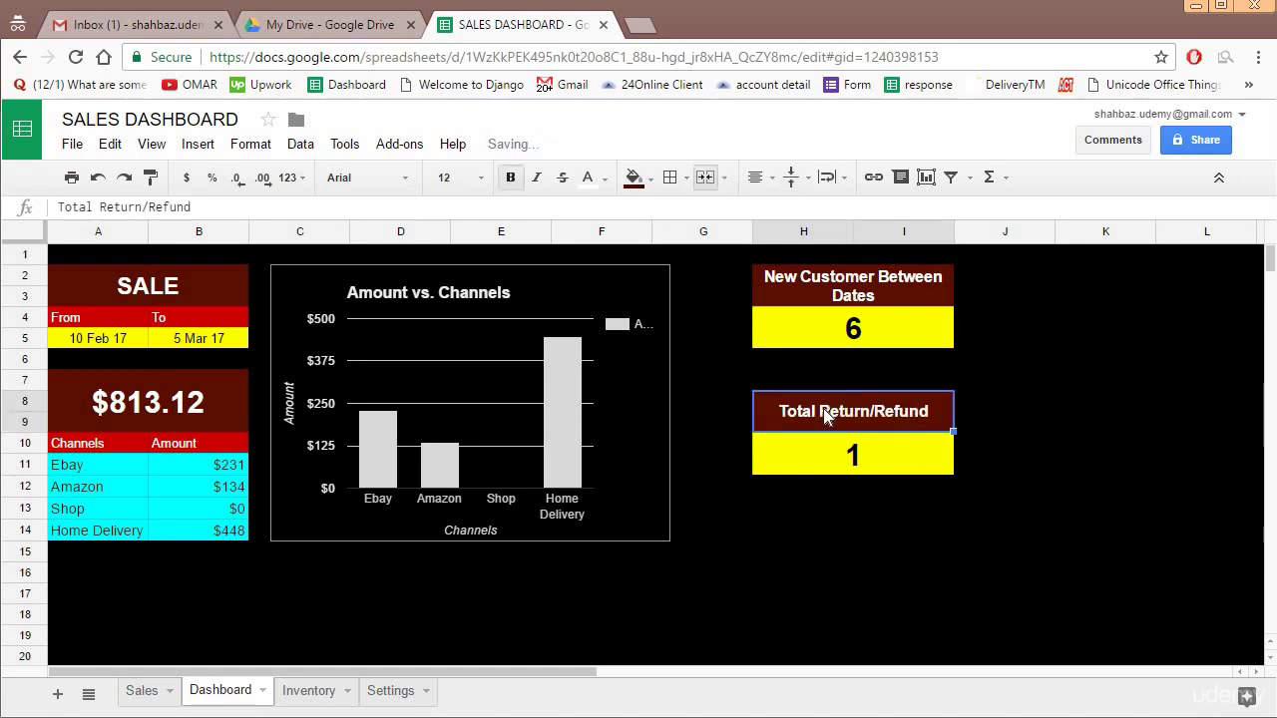
pyautogui.doubleClick(824, 417)
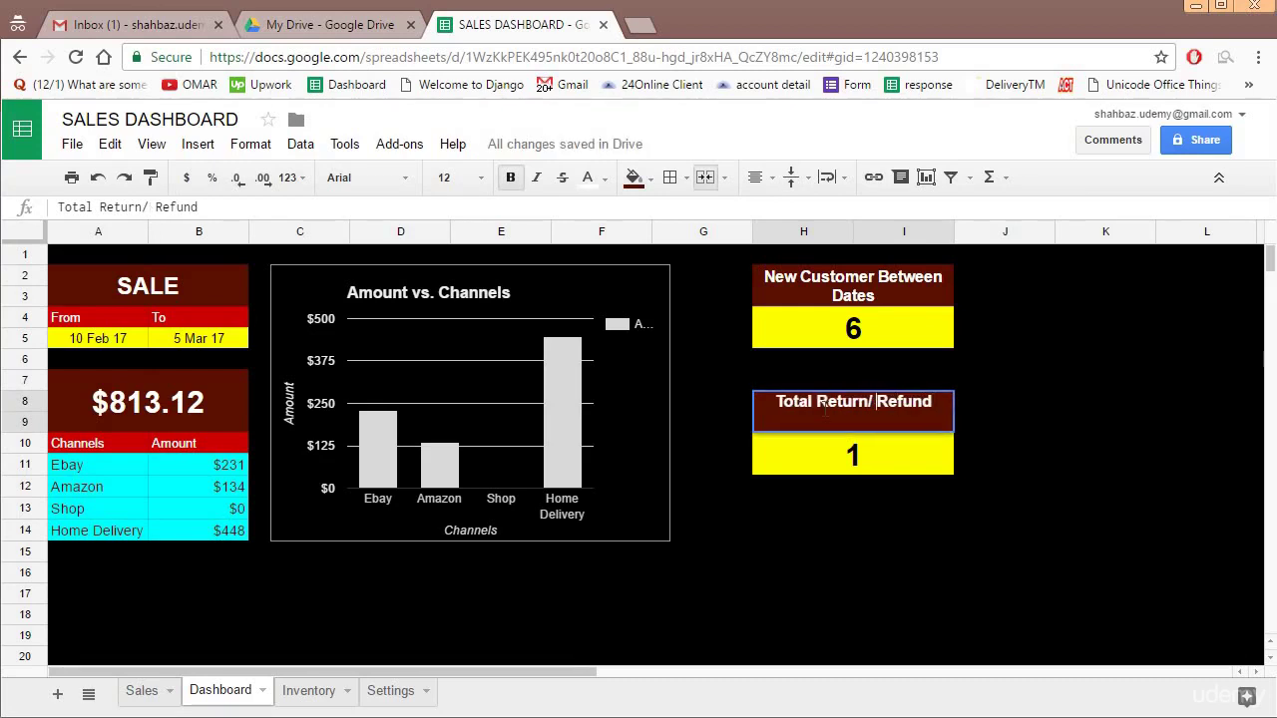
pyautogui.press('Return')
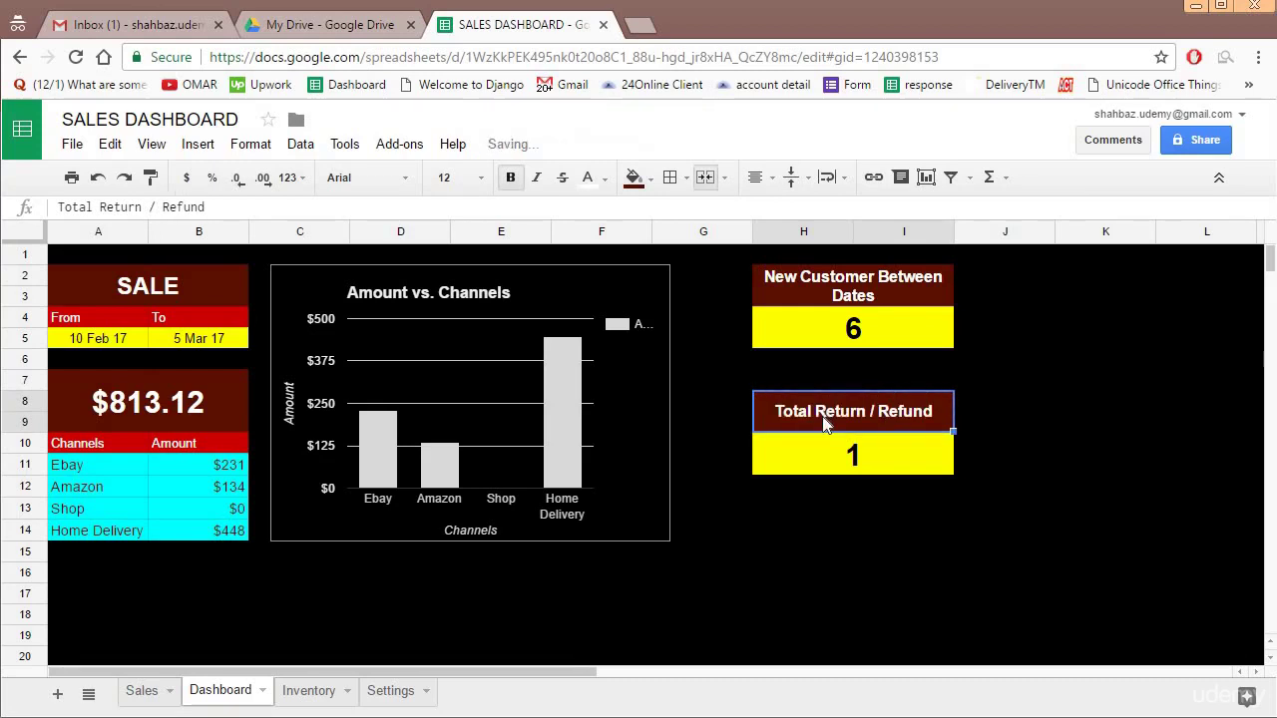
# - On the Sales sheet, change row 9's Action to Refund
pyautogui.click(135, 691)
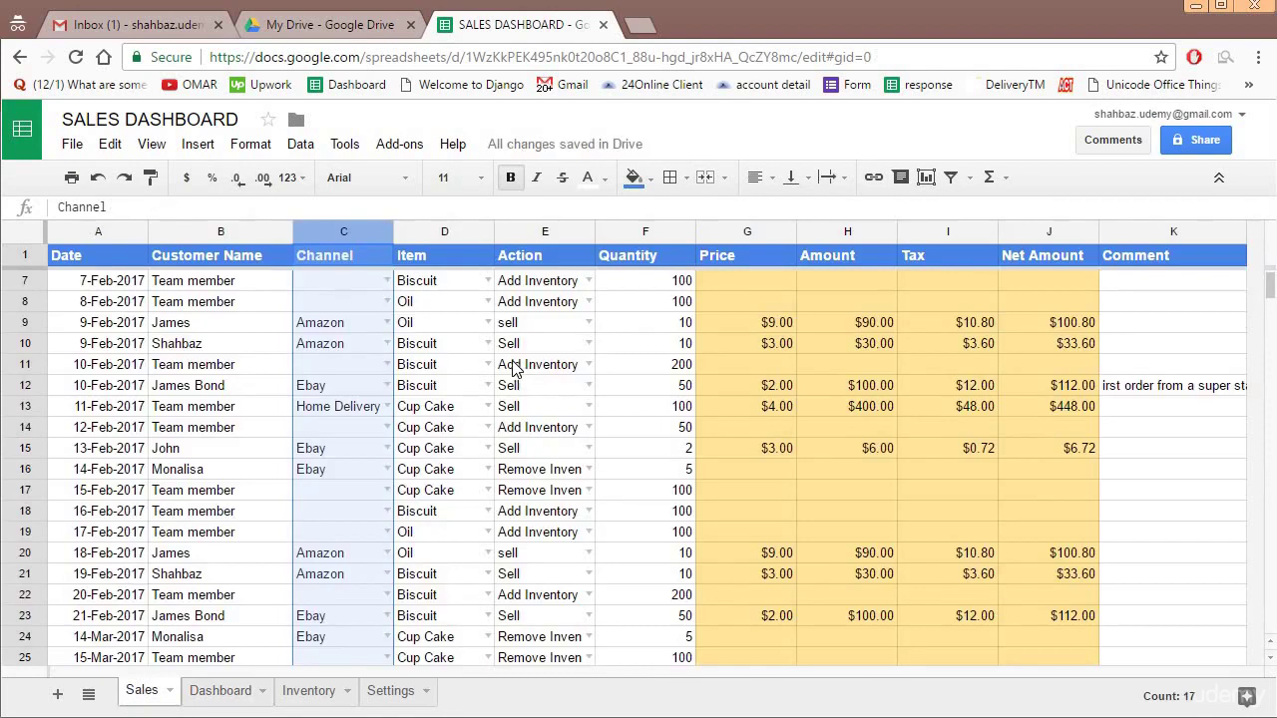
pyautogui.click(402, 394)
pyautogui.scroll(2, 545, 364)
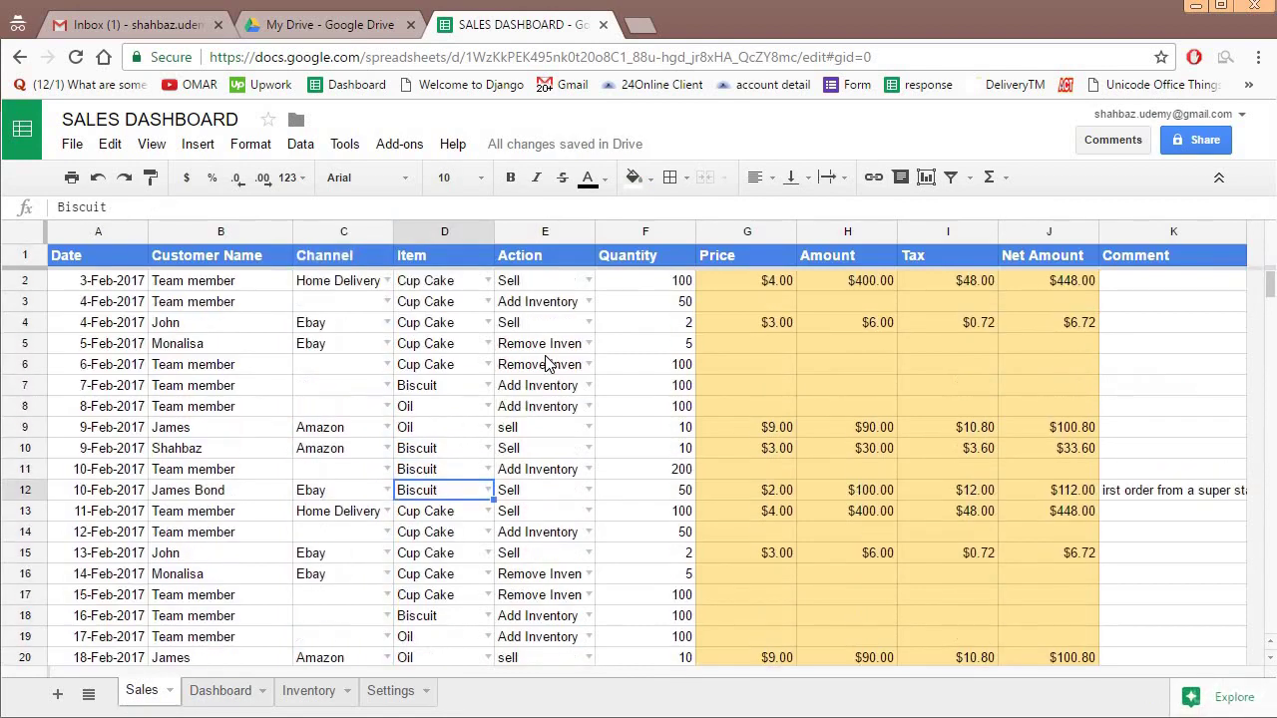
pyautogui.scroll(-4, 536, 452)
pyautogui.scroll(-3, 536, 452)
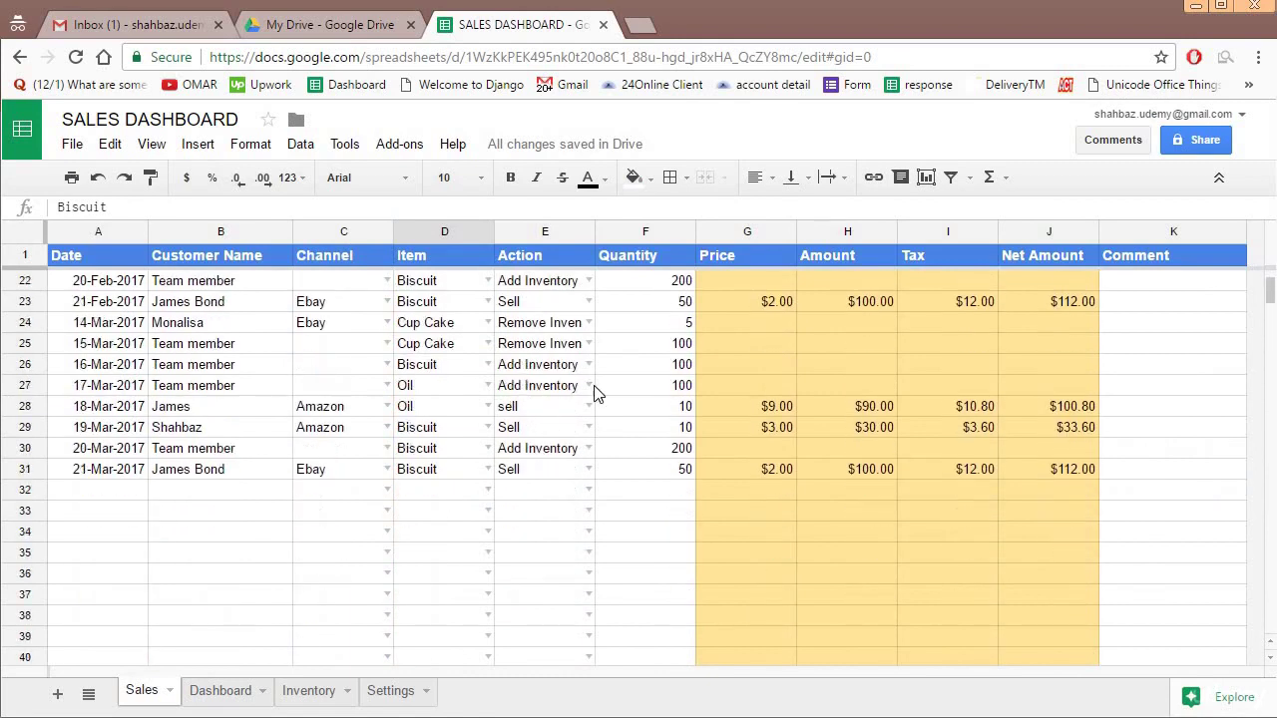
pyautogui.scroll(5, 587, 391)
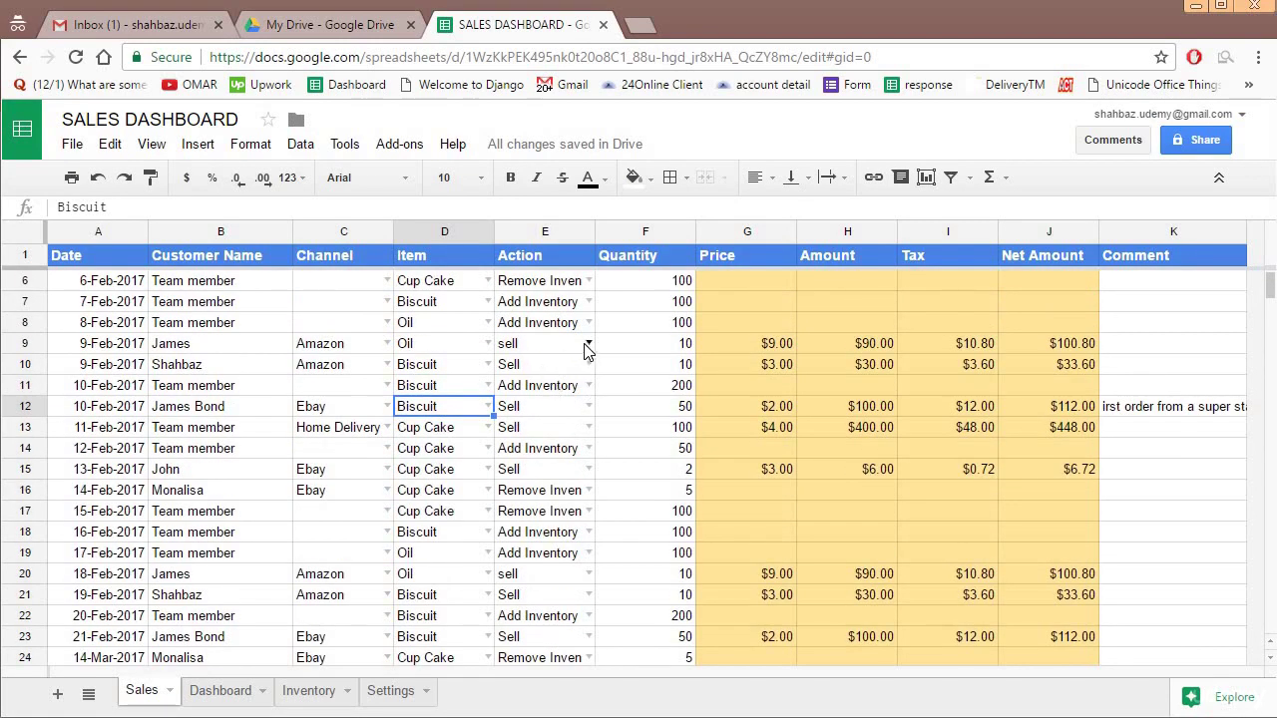
pyautogui.doubleClick(579, 346)
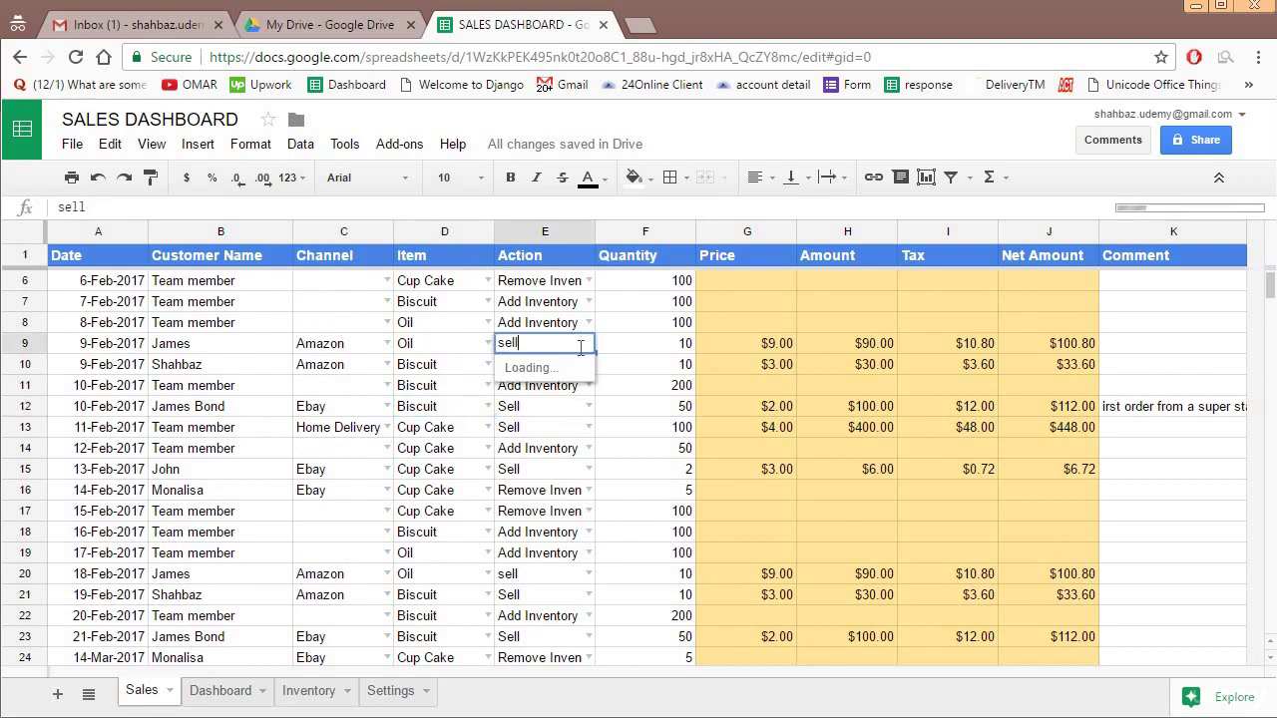
pyautogui.click(534, 393)
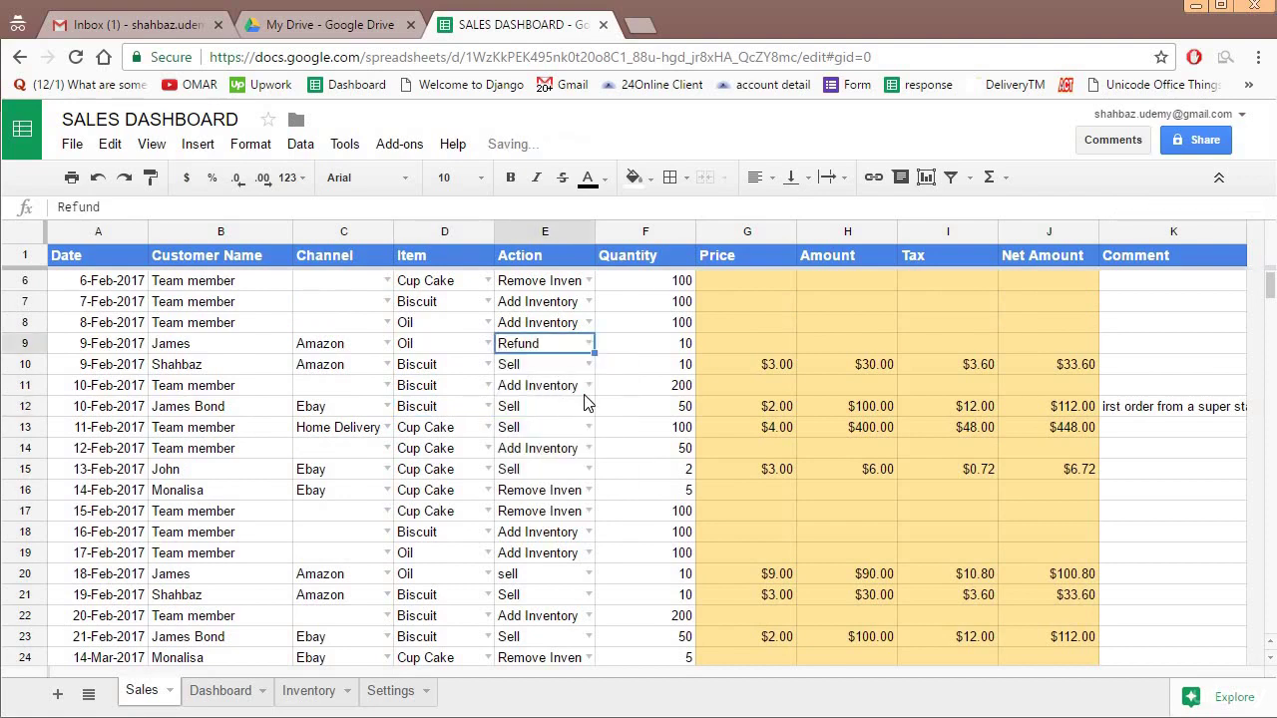
# - Set row 24's Action to Return and row 15's Action to Refund
pyautogui.scroll(-2, 587, 402)
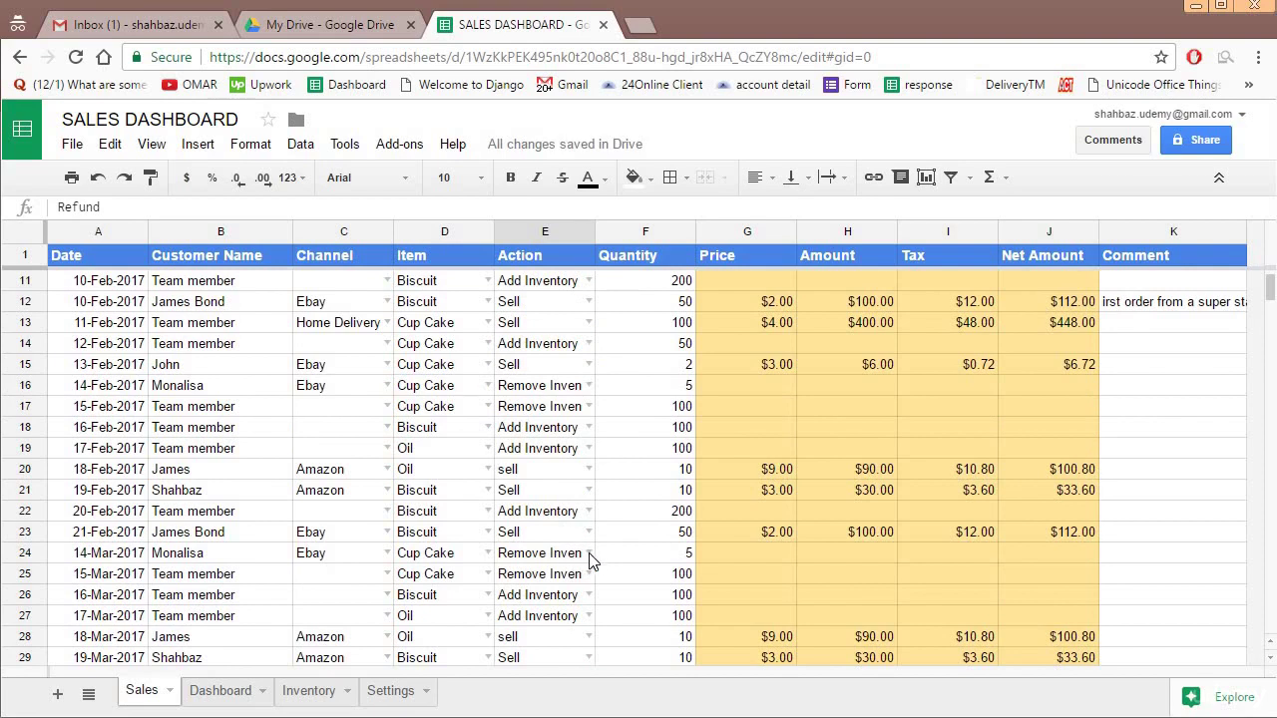
pyautogui.doubleClick(586, 552)
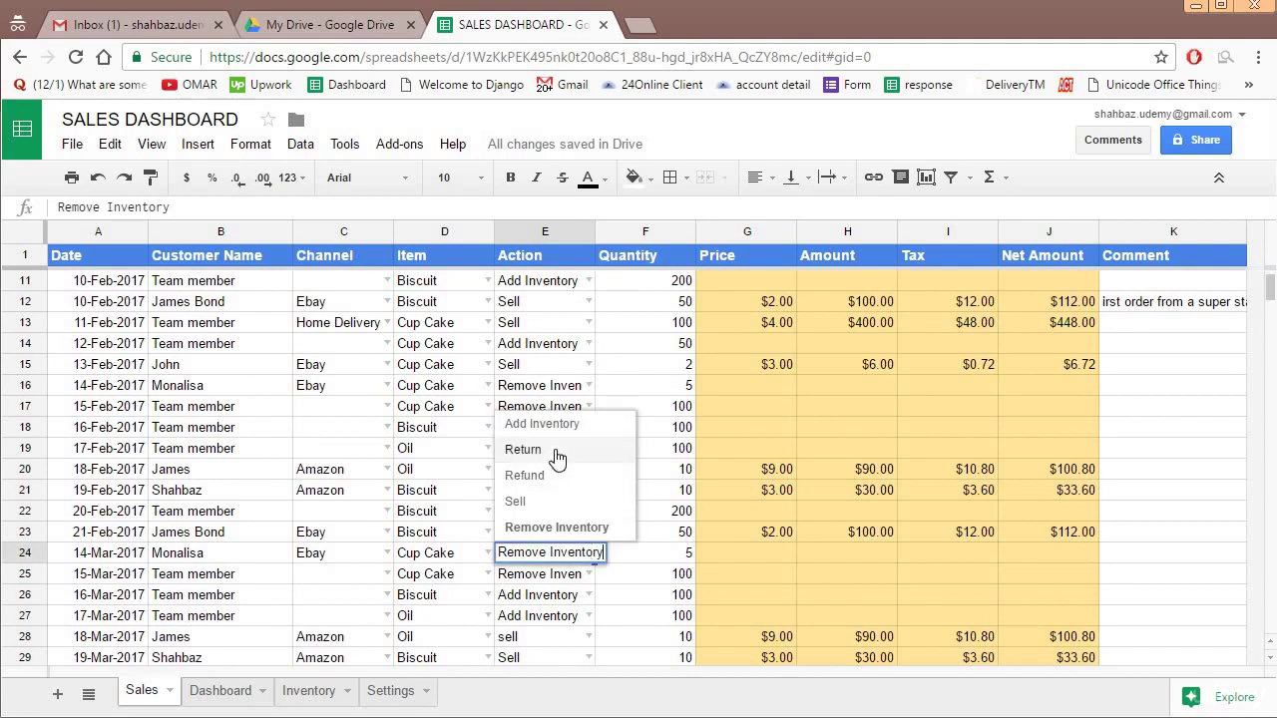
pyautogui.click(554, 451)
pyautogui.scroll(-1, 502, 483)
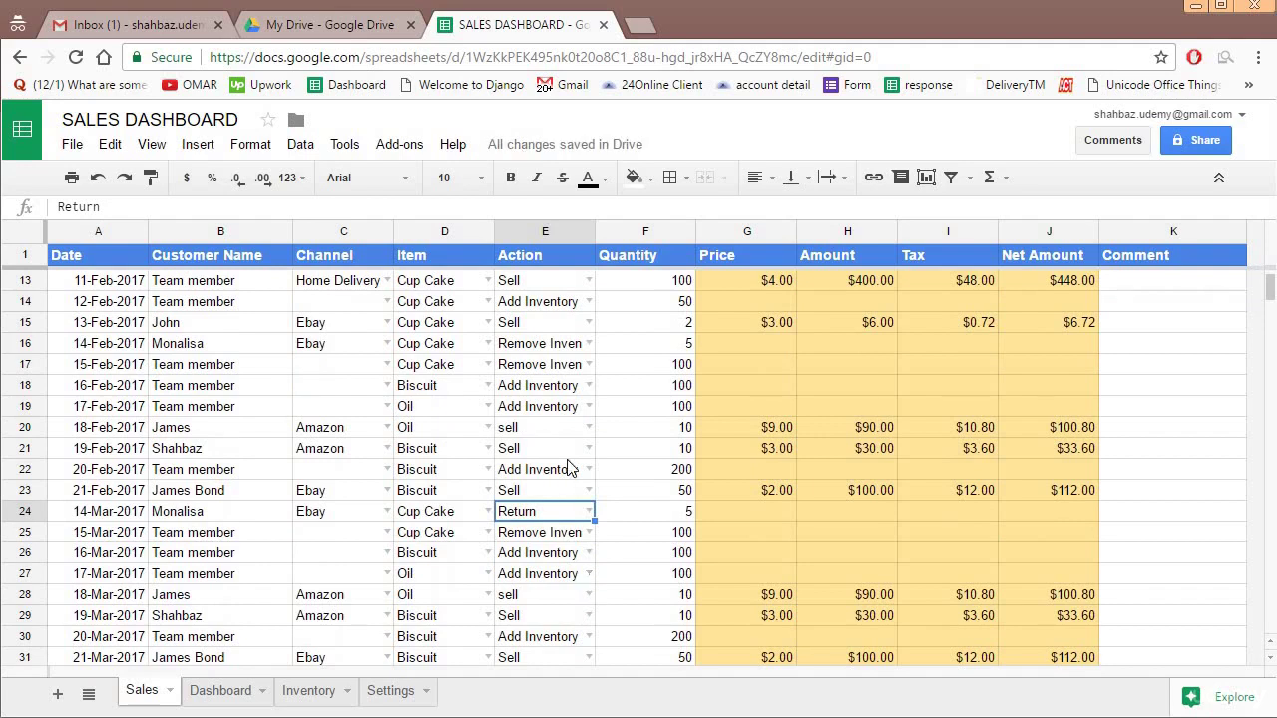
pyautogui.scroll(4, 567, 469)
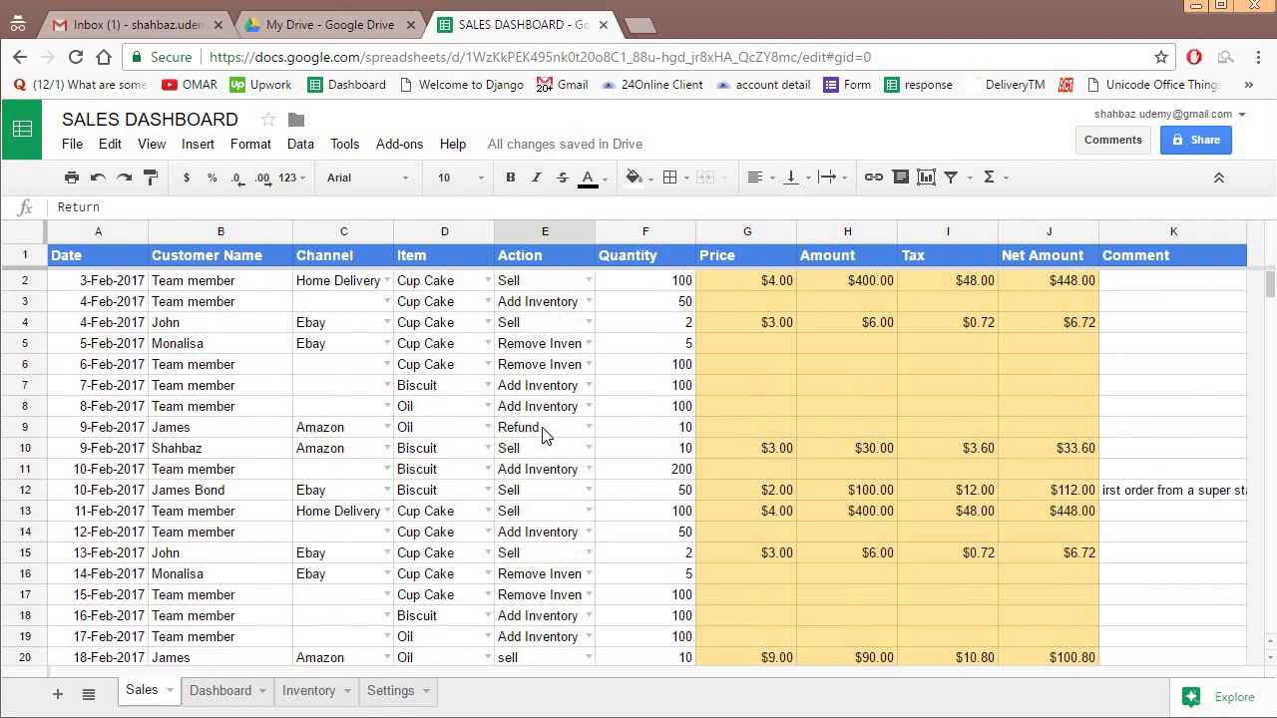
pyautogui.scroll(-2, 544, 435)
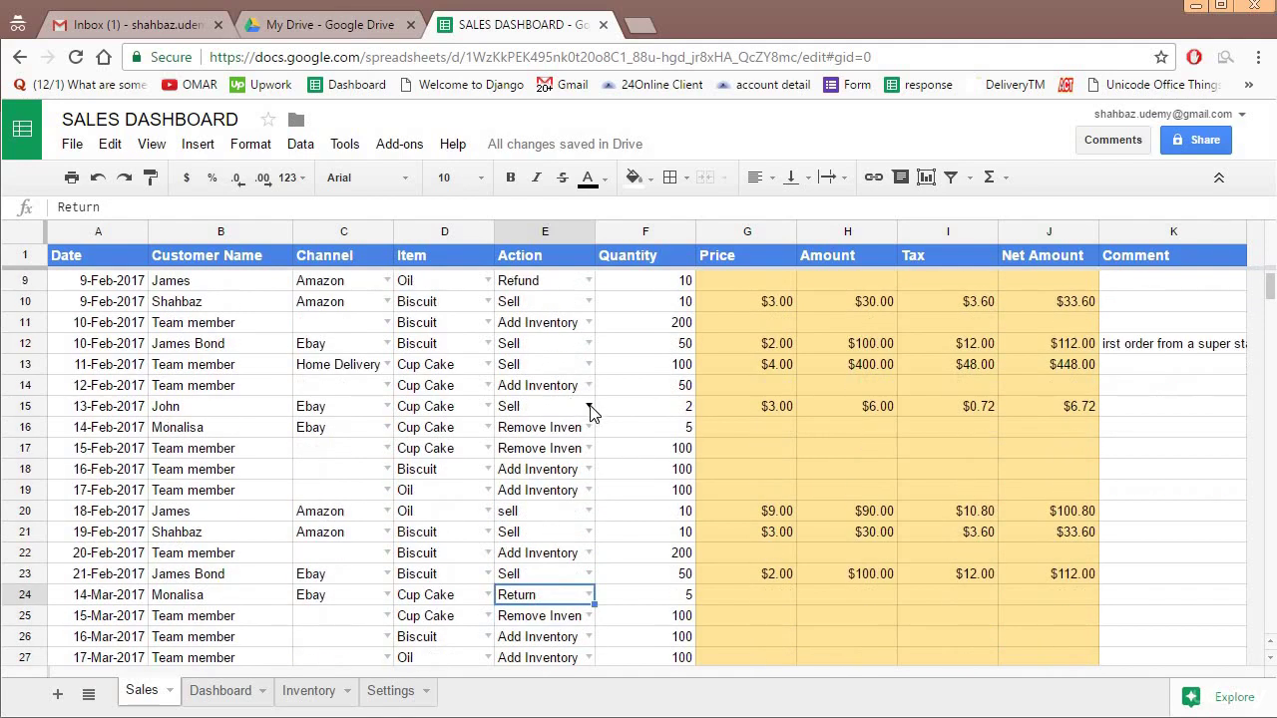
pyautogui.click(589, 406)
pyautogui.click(525, 456)
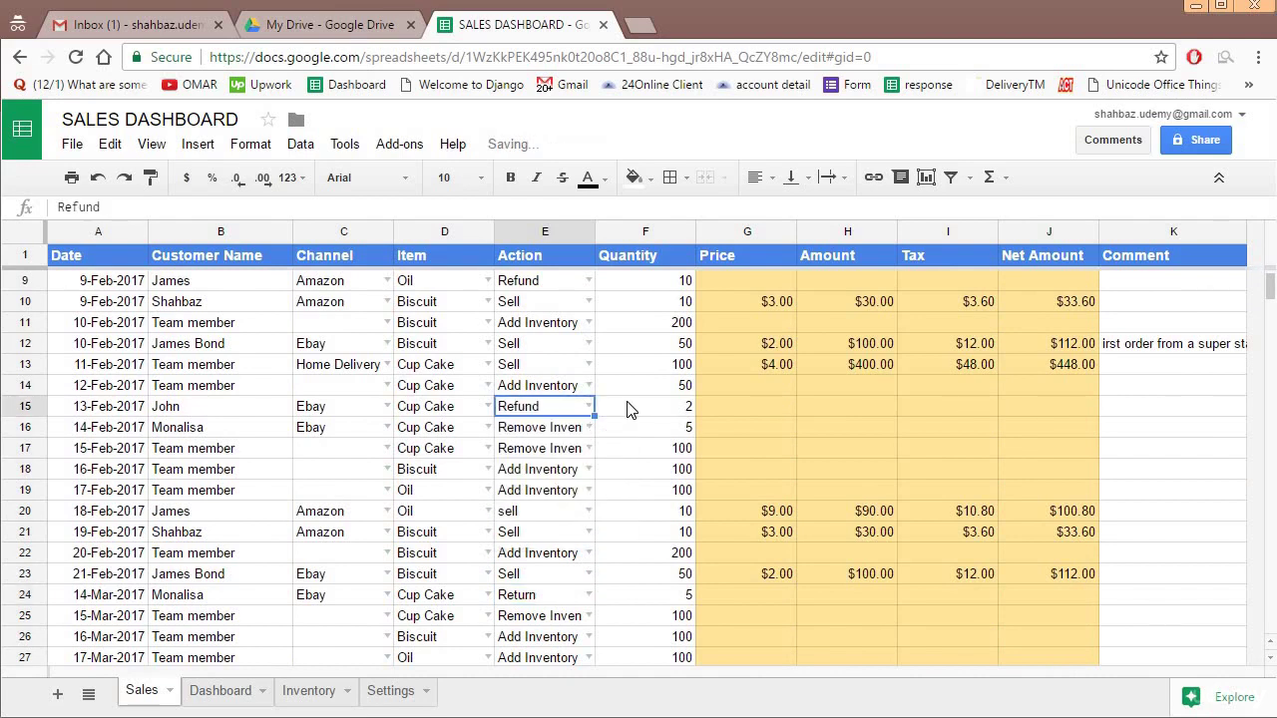
pyautogui.press('Tab')
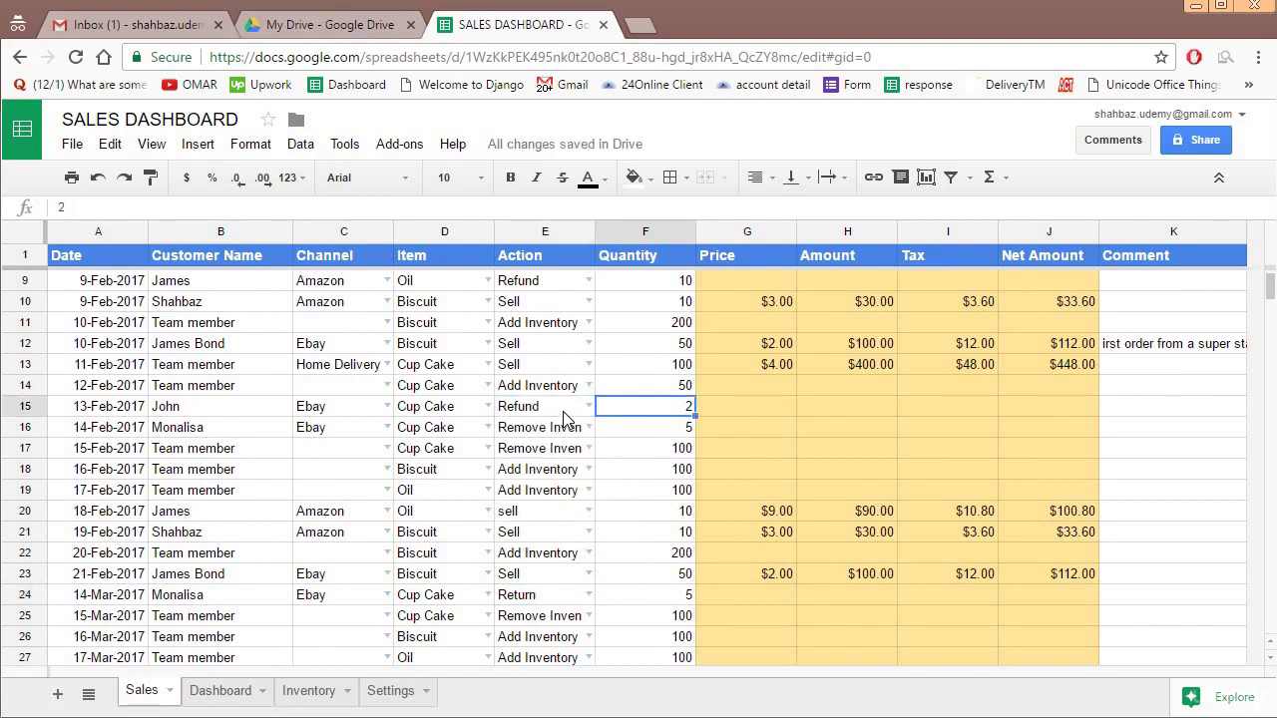
pyautogui.scroll(3, 564, 417)
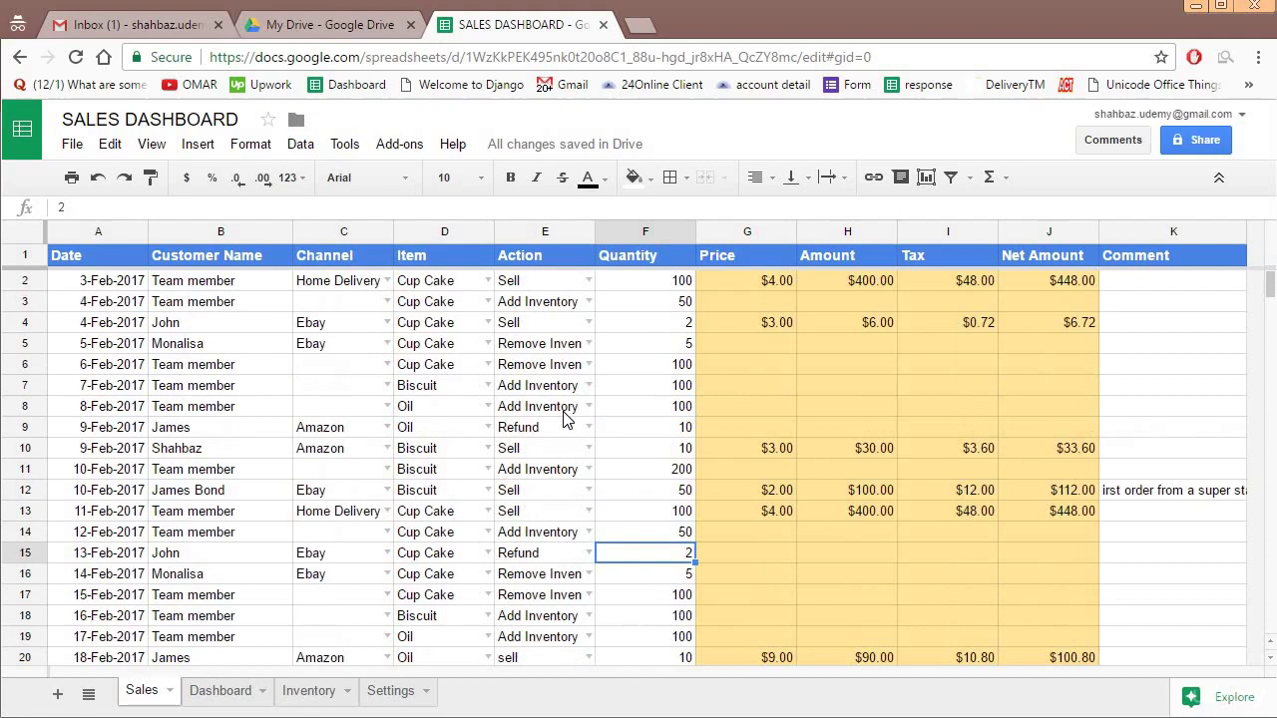
# - Enter =countif(Sales!E:E,"Refund") in the card's value cell to count Refund actions
pyautogui.click(220, 694)
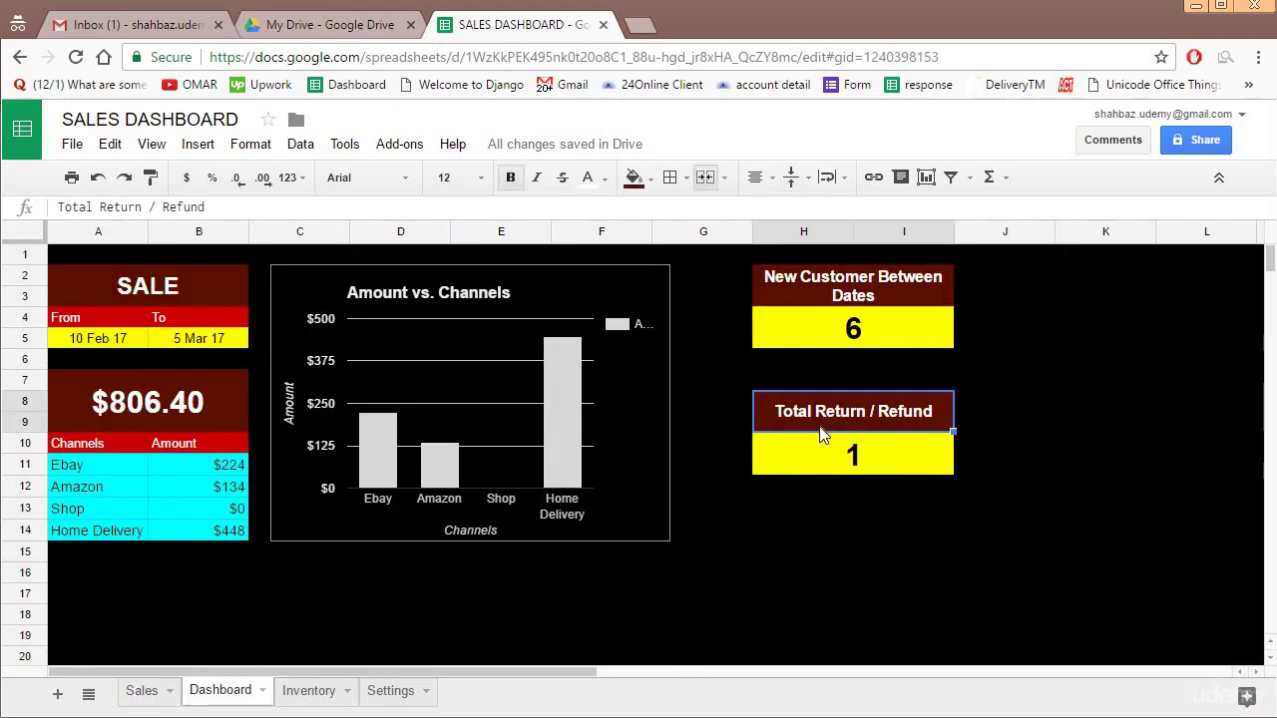
pyautogui.click(811, 451)
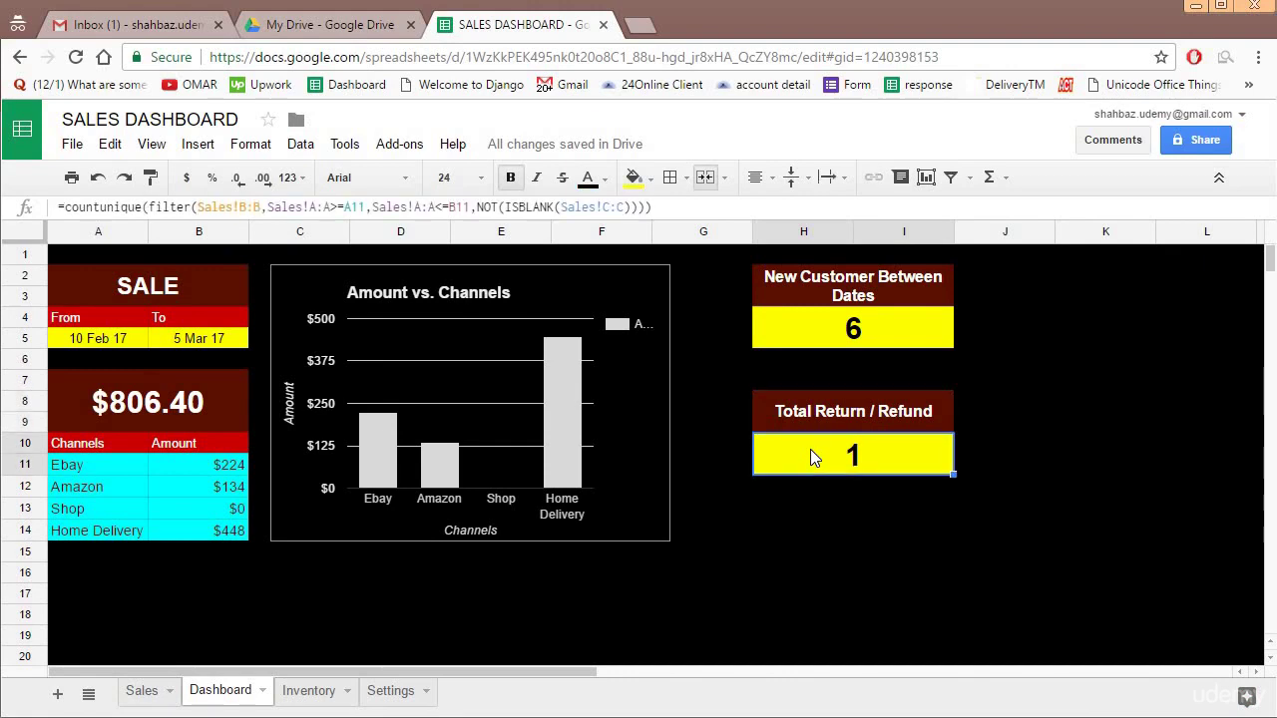
pyautogui.click(144, 691)
pyautogui.click(535, 232)
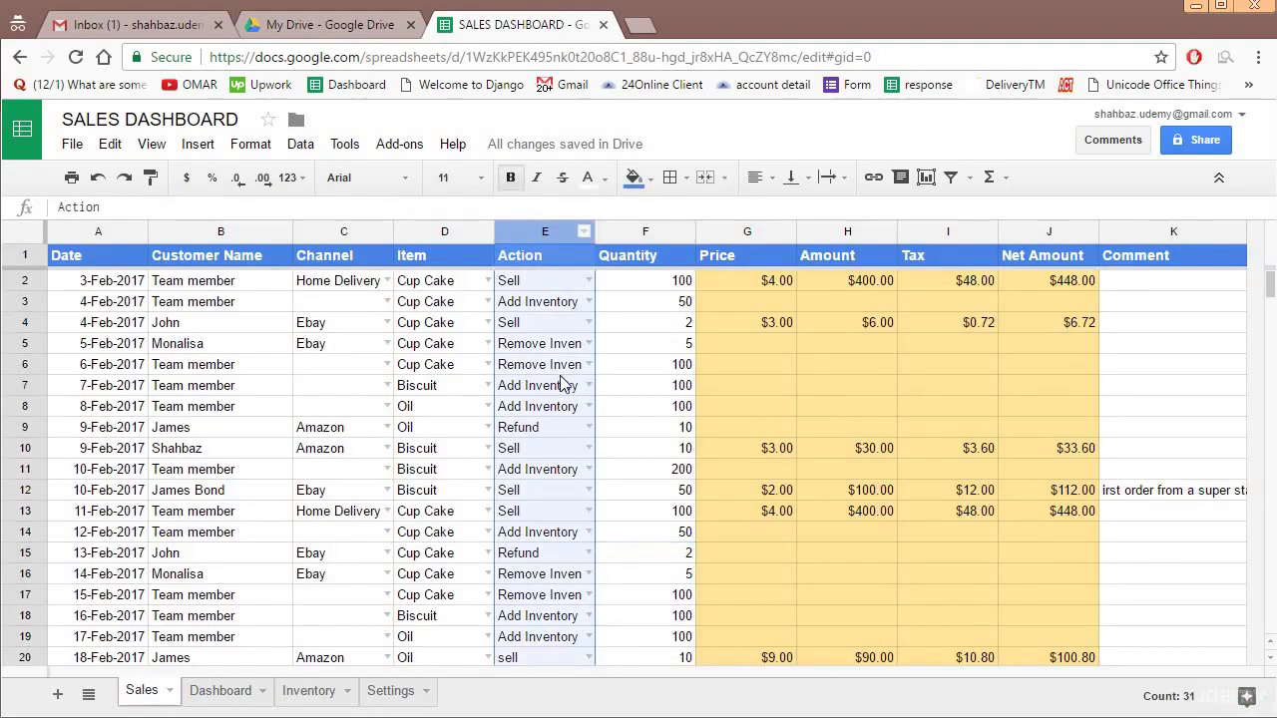
pyautogui.click(536, 332)
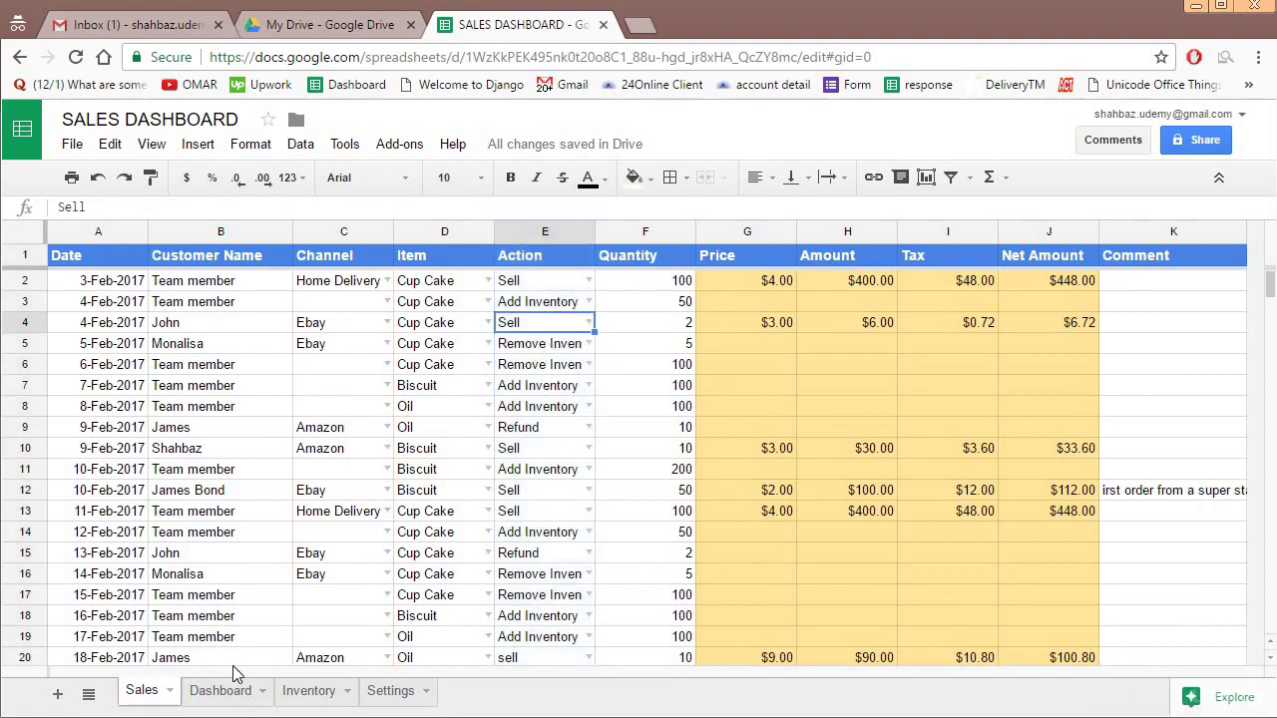
pyautogui.click(207, 696)
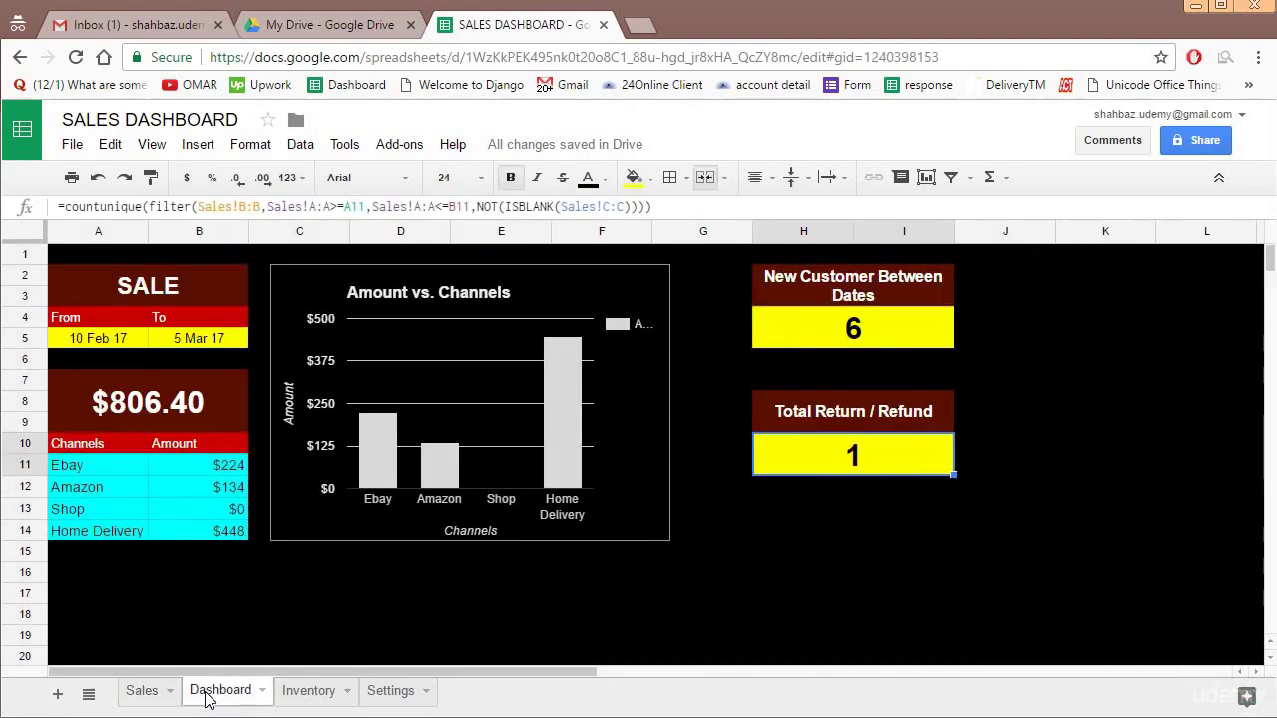
pyautogui.write('=countif(')
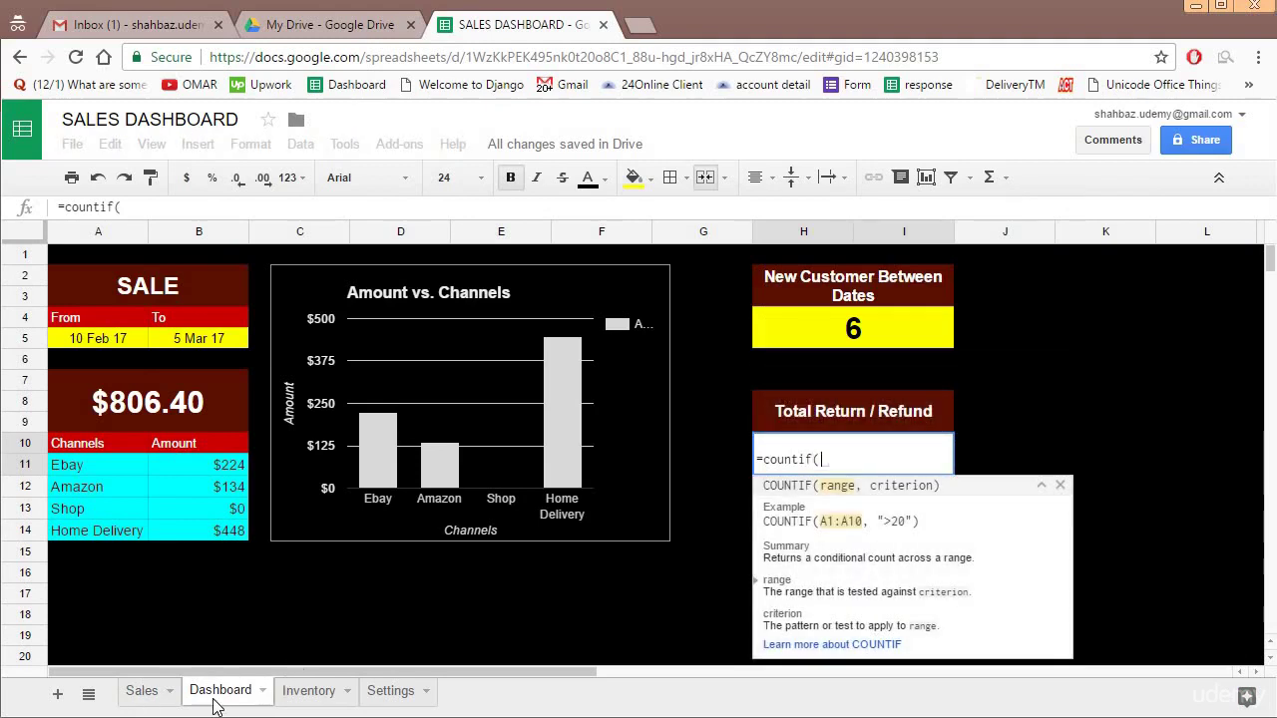
pyautogui.click(141, 691)
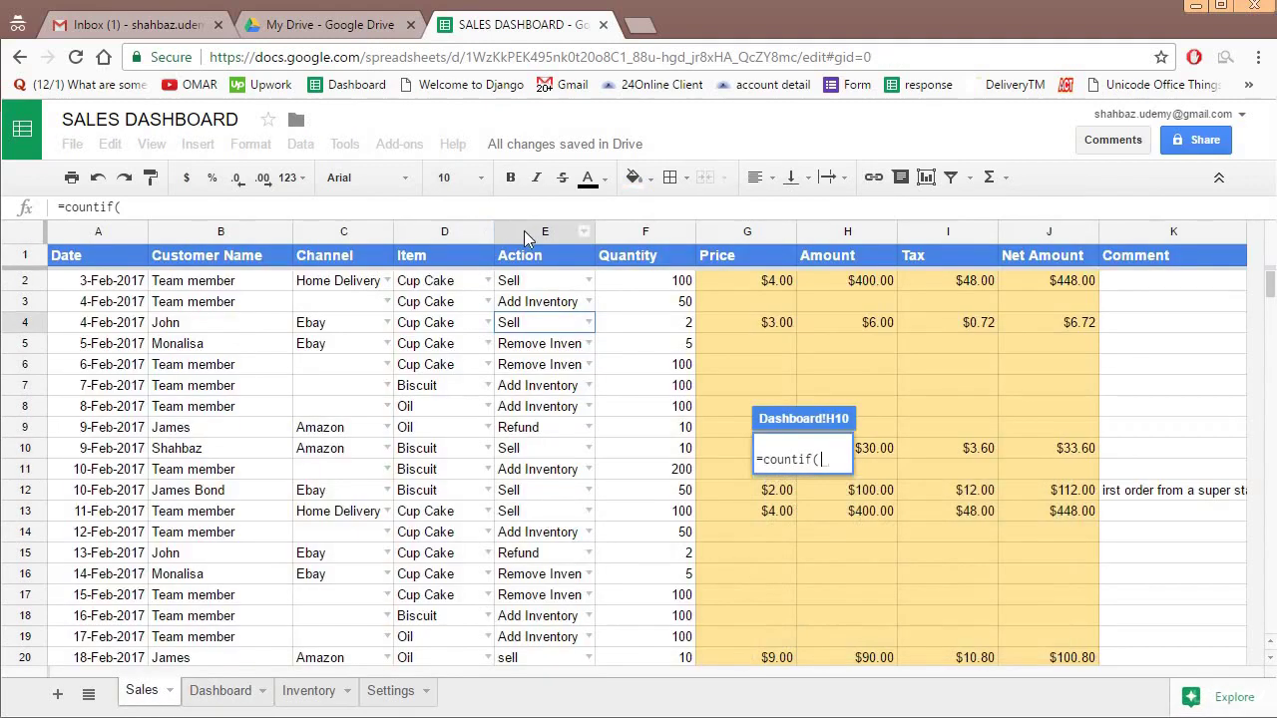
pyautogui.click(524, 230)
pyautogui.write(',"')
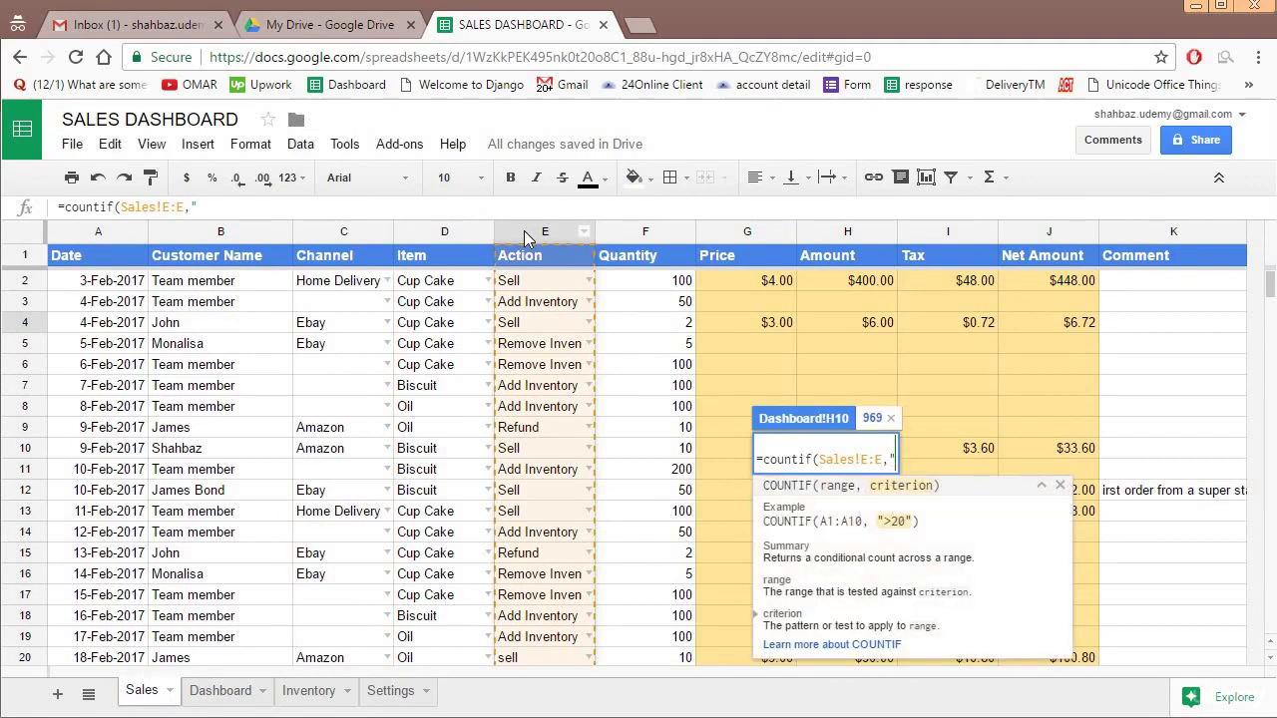
pyautogui.write('Refun')
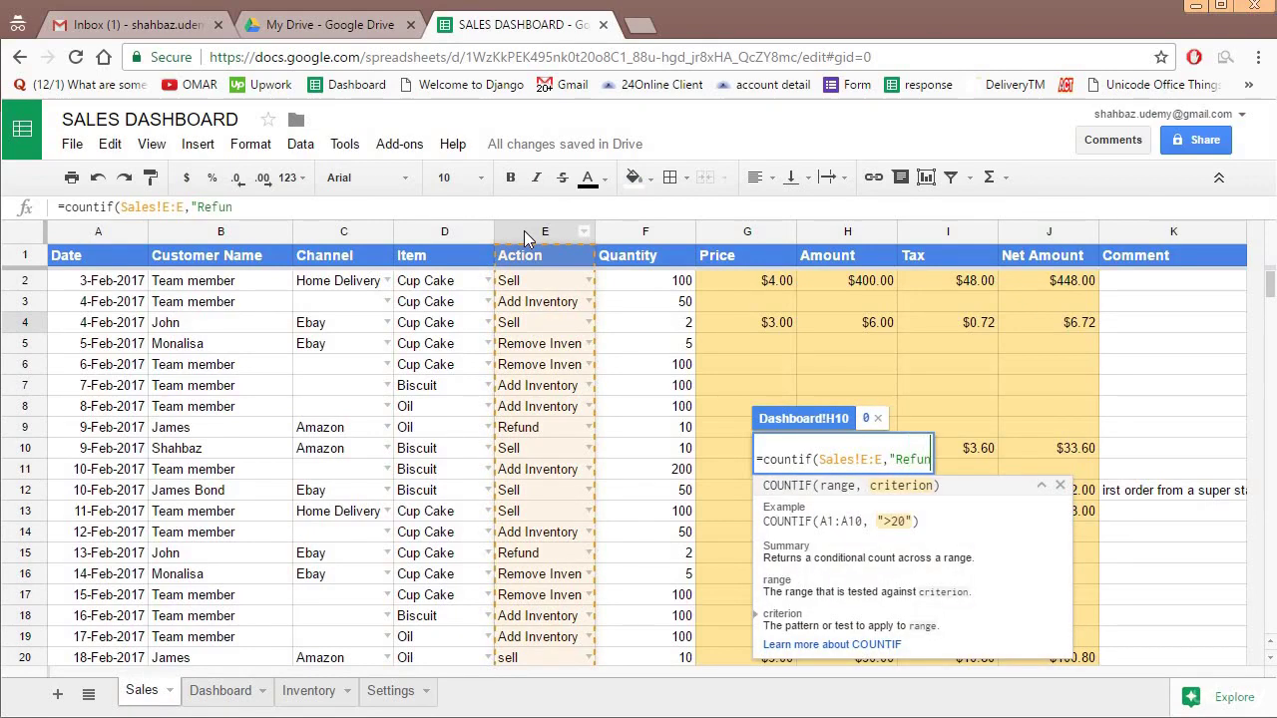
pyautogui.write('d")')
pyautogui.press('Return')
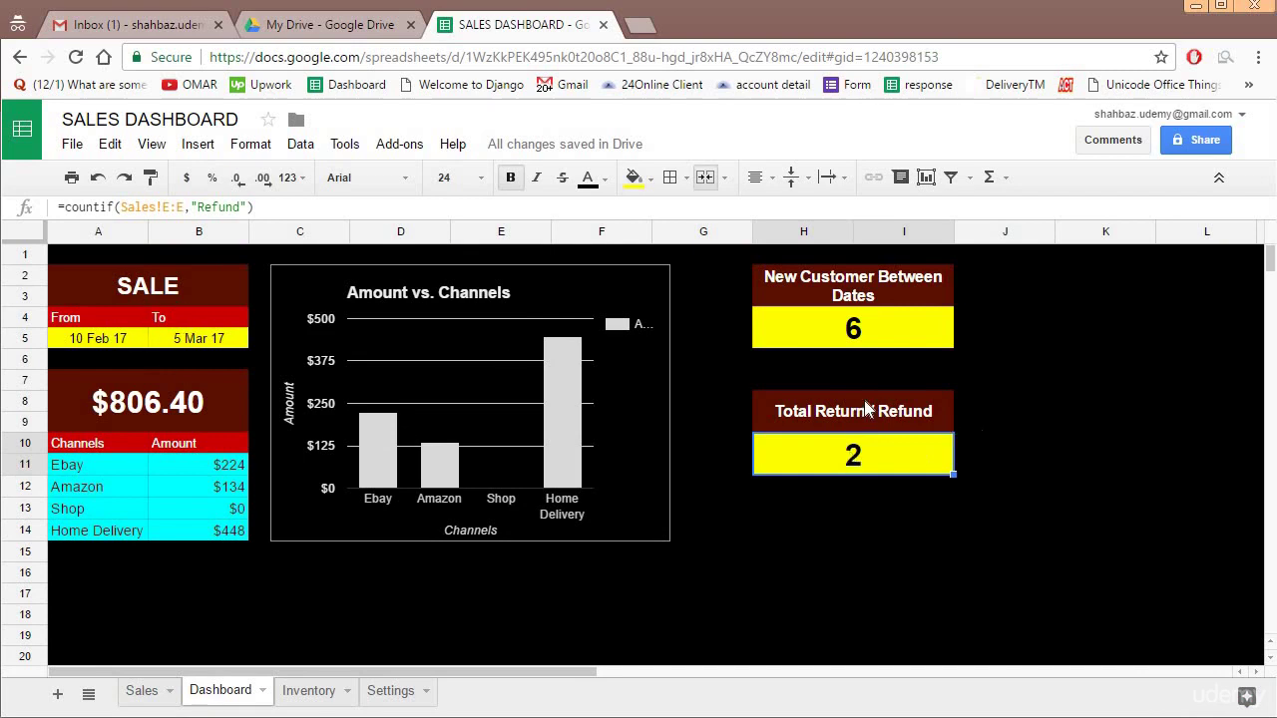
# - Append ' Between Dates' to the Total Return / Refund heading, then check the From and To dates
pyautogui.doubleClick(873, 417)
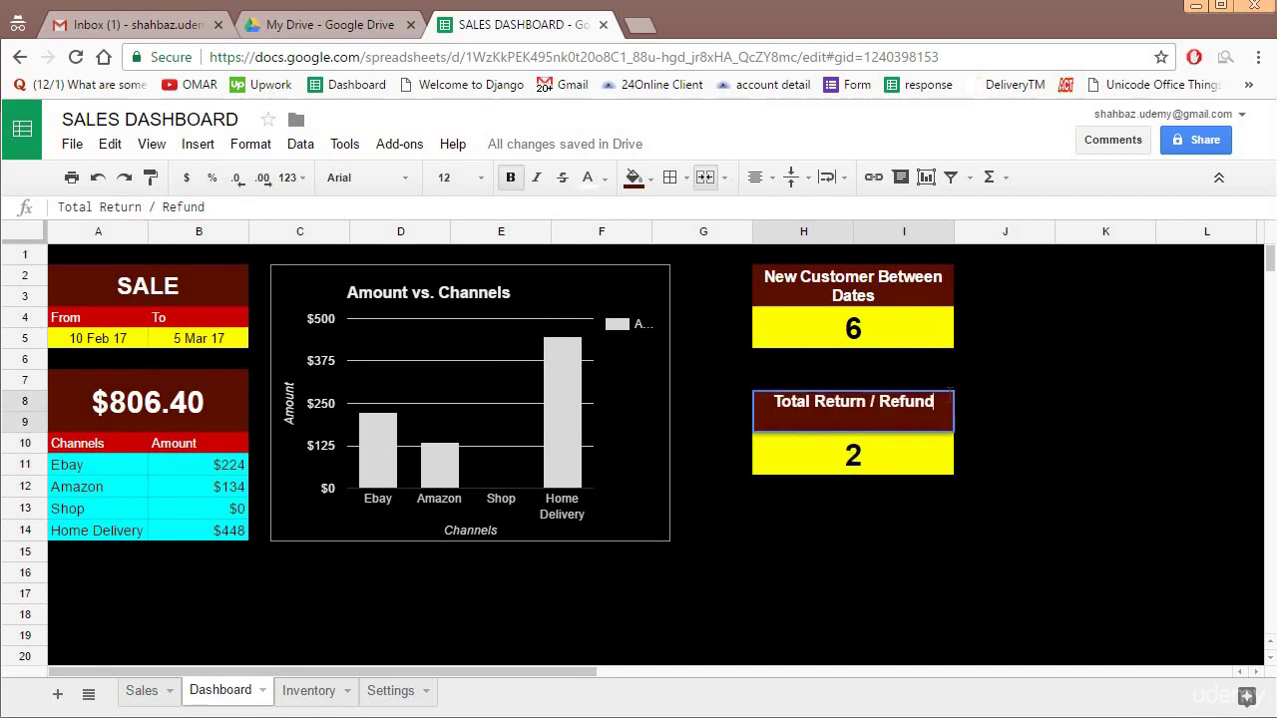
pyautogui.write('Between Dae')
pyautogui.press('BackSpace')
pyautogui.write('tes')
pyautogui.press('Return')
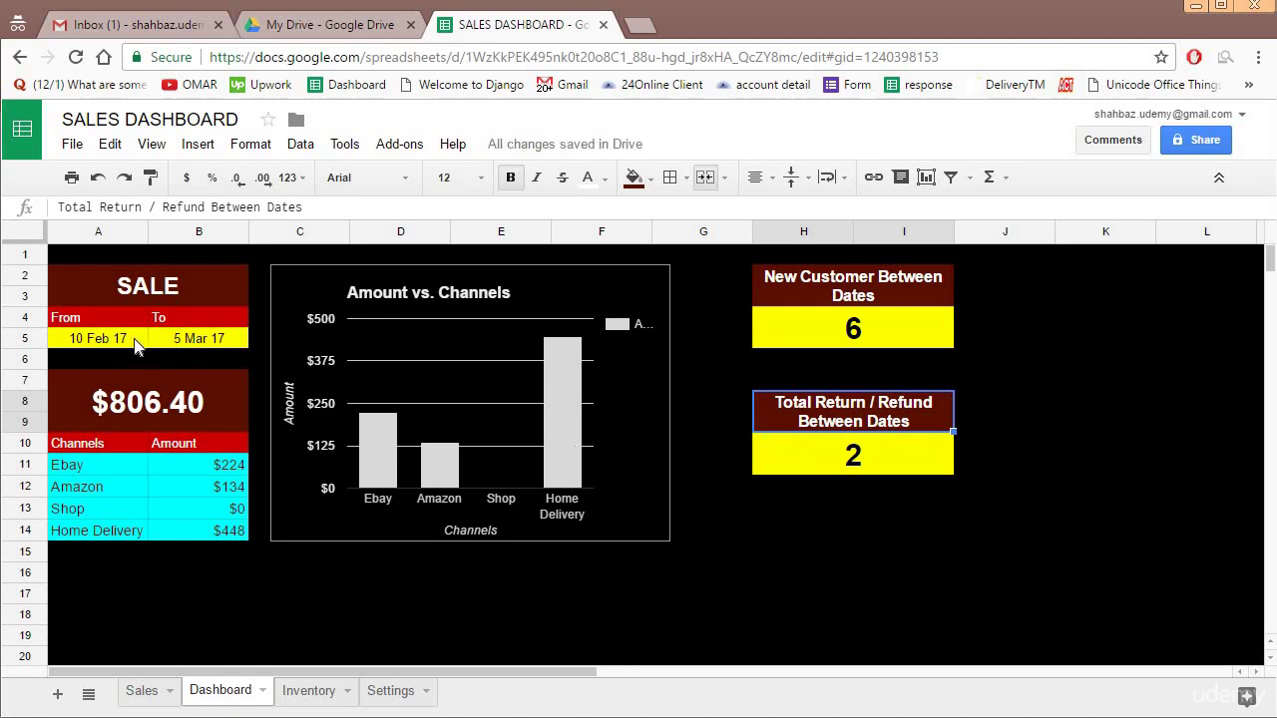
pyautogui.click(105, 338)
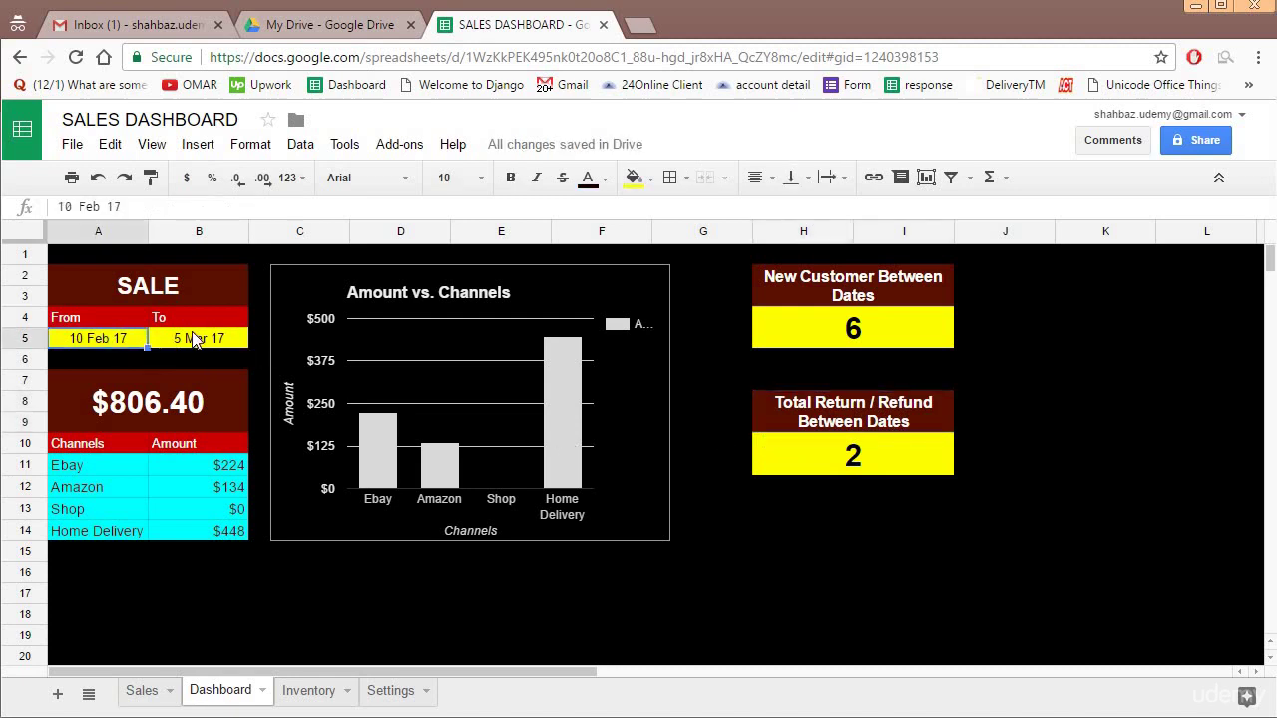
pyautogui.click(189, 339)
# - Turn the refund count into COUNTIFS with Sales!A:A ">="&A5 as a From-date criterion
pyautogui.click(815, 455)
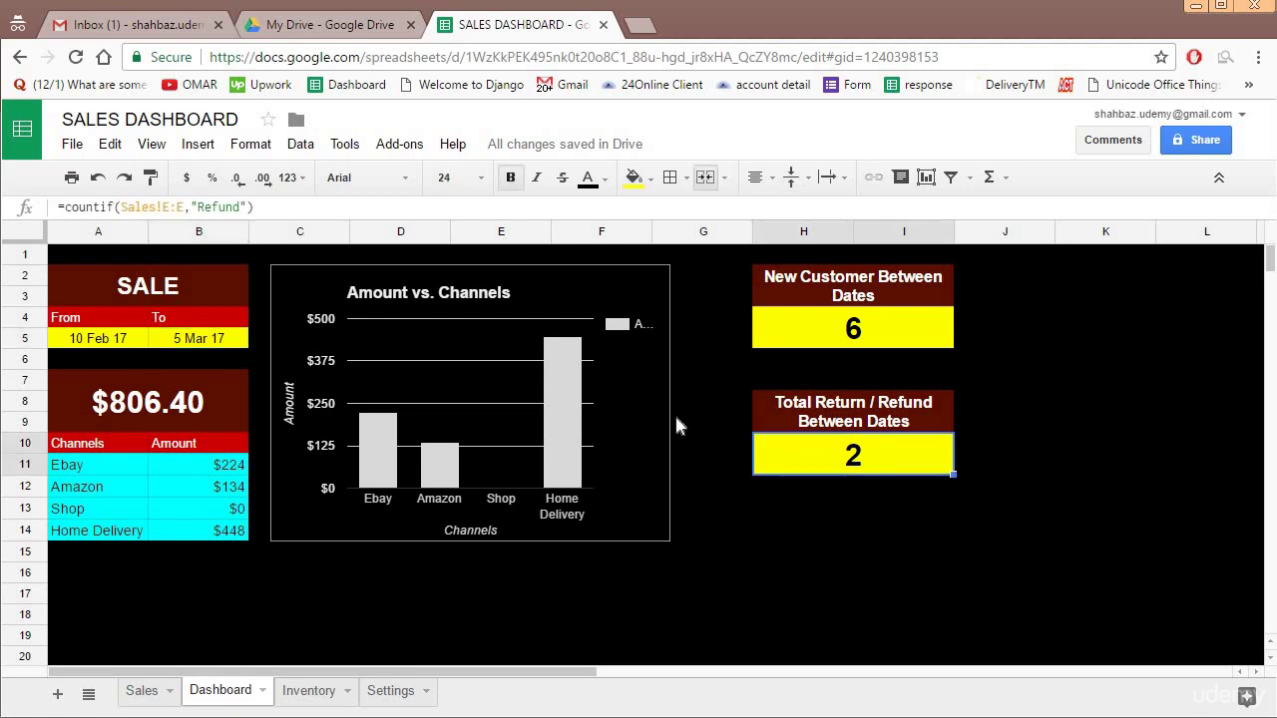
pyautogui.click(115, 206)
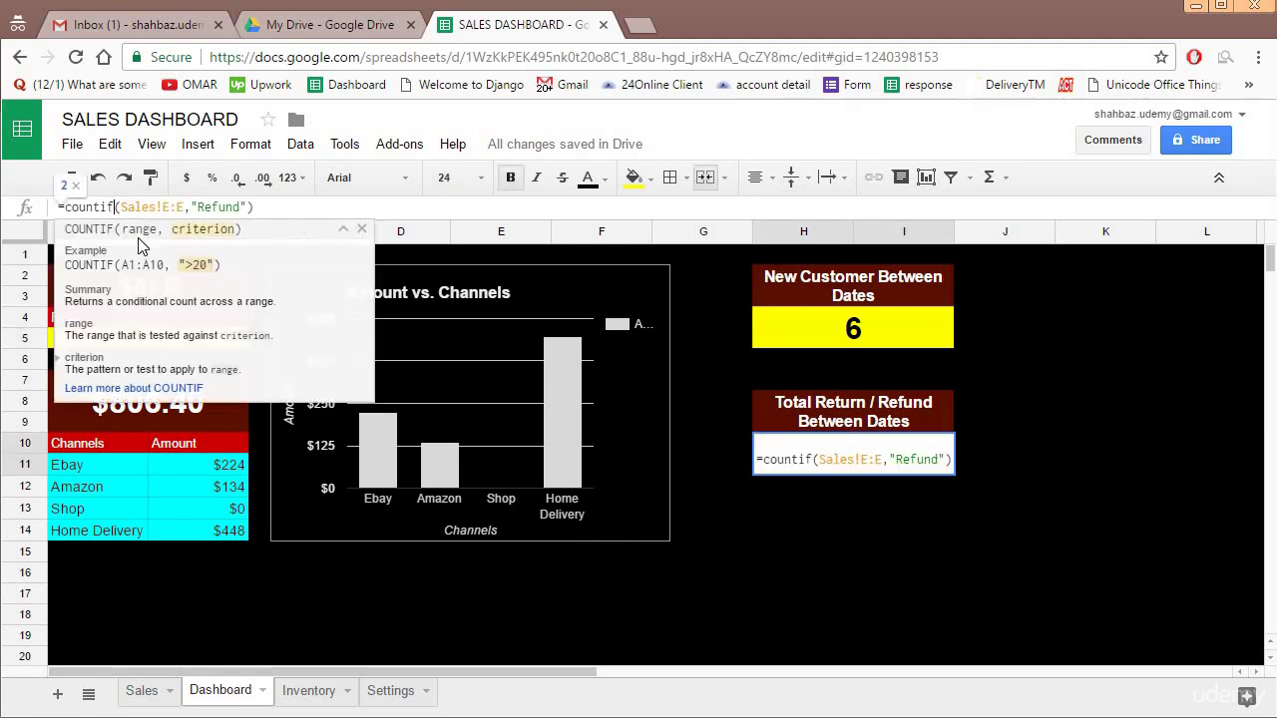
pyautogui.write('s')
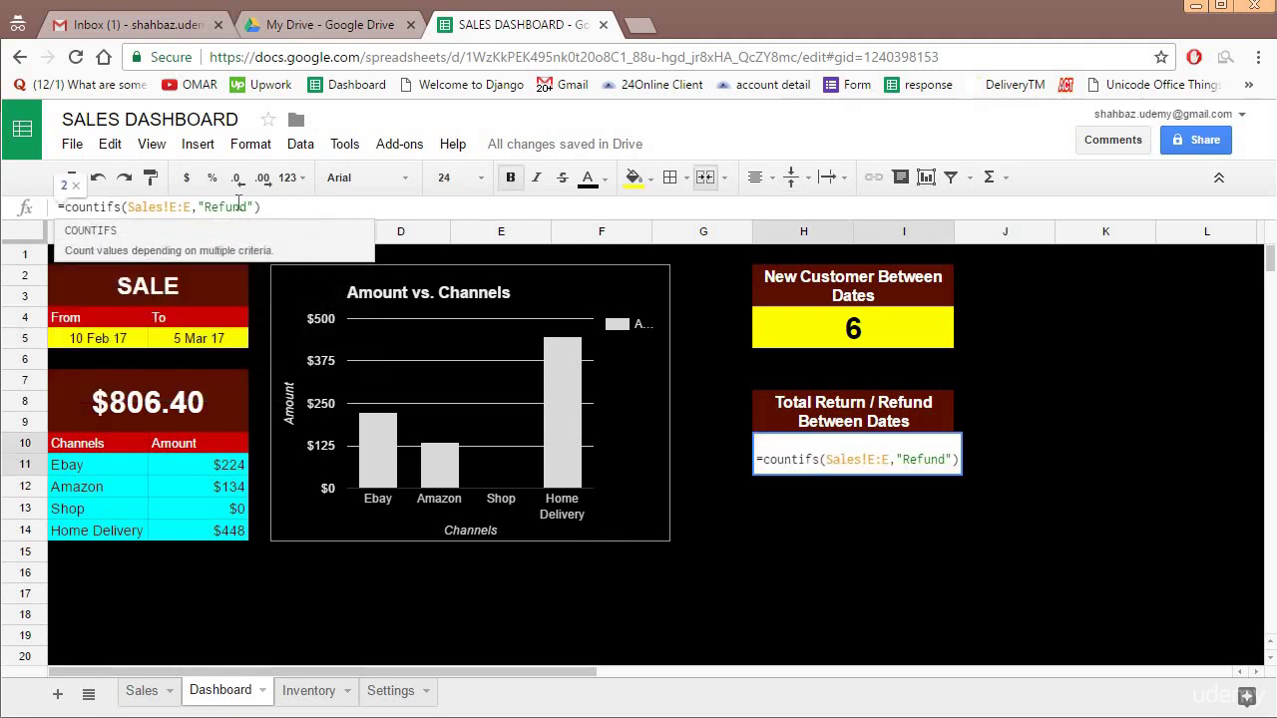
pyautogui.click(143, 207)
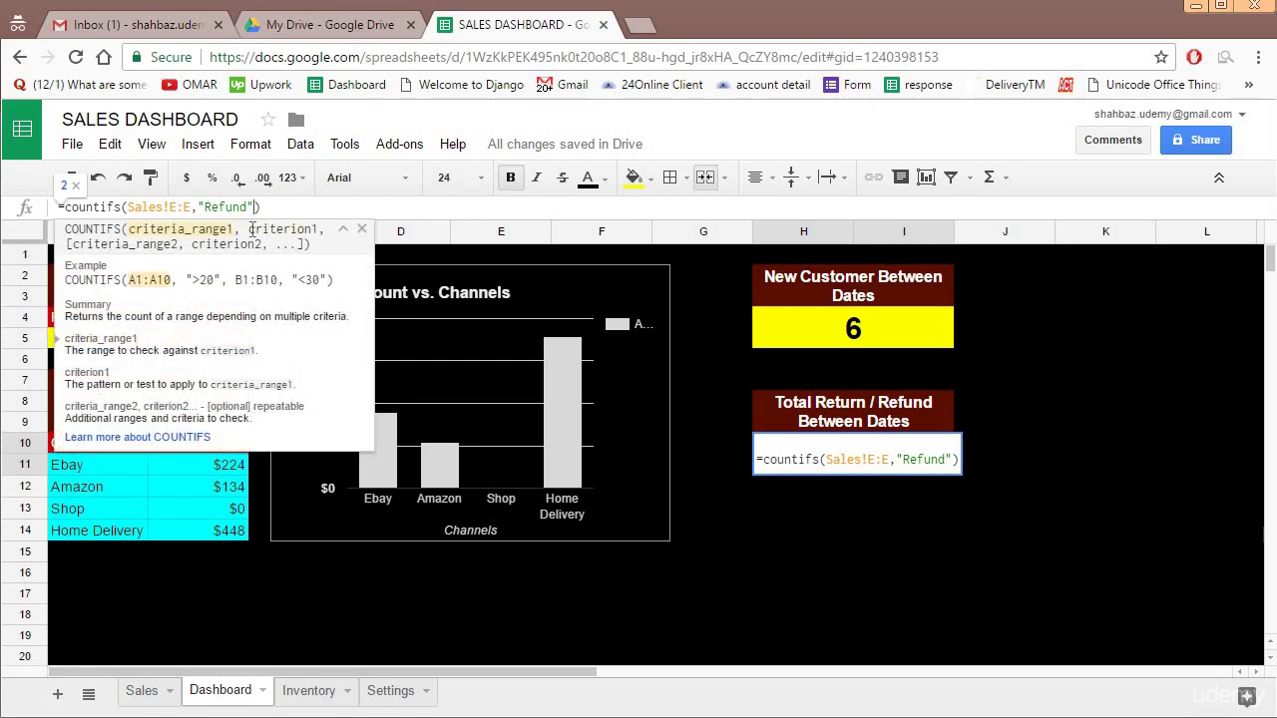
pyautogui.write(',')
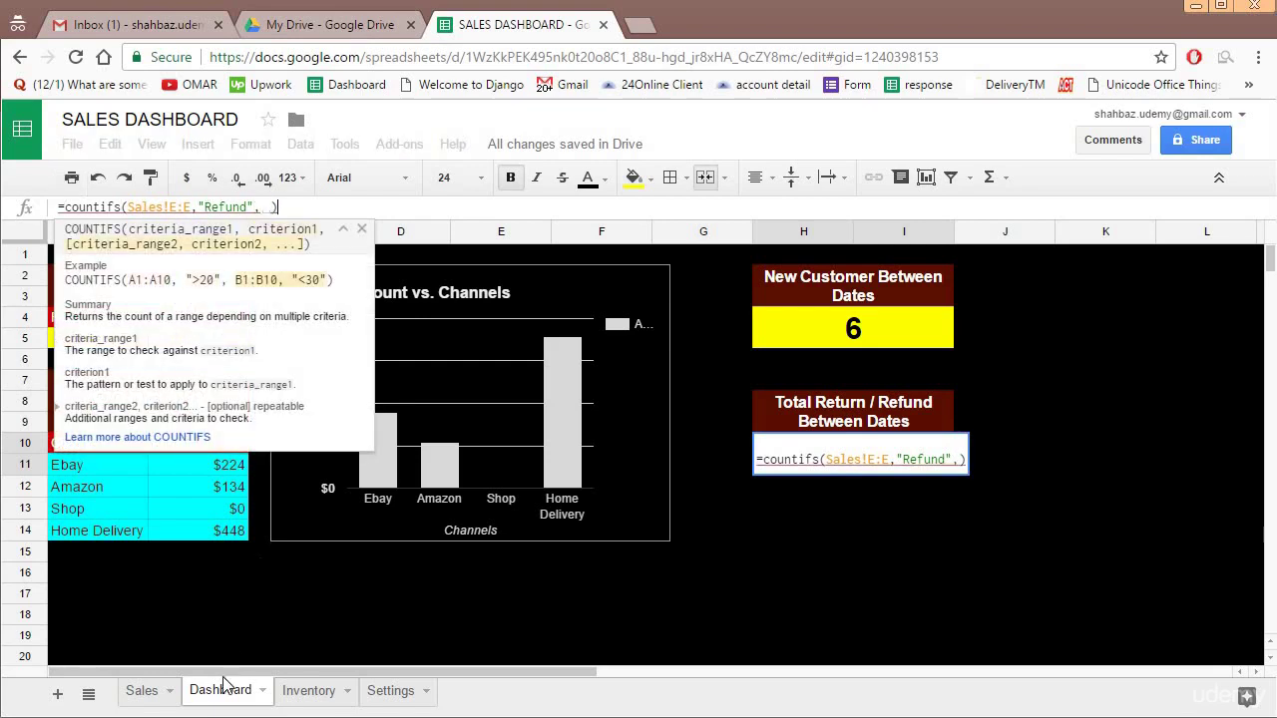
pyautogui.click(145, 691)
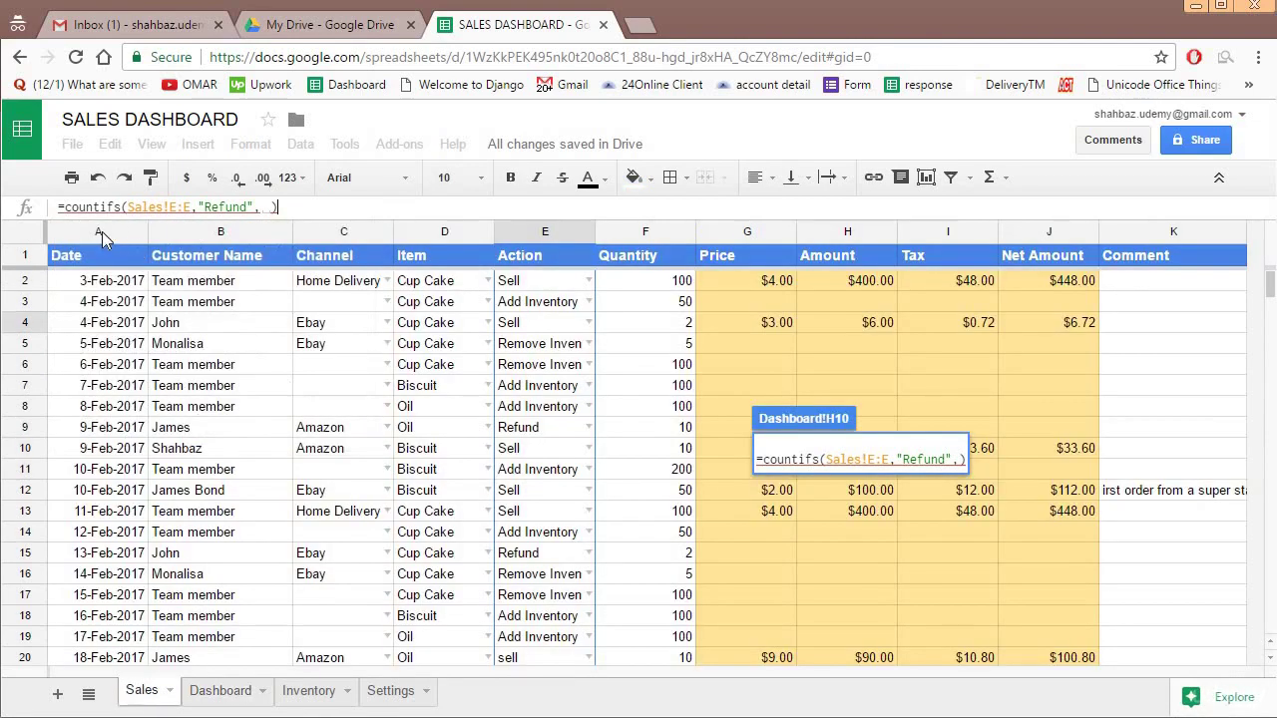
pyautogui.click(101, 230)
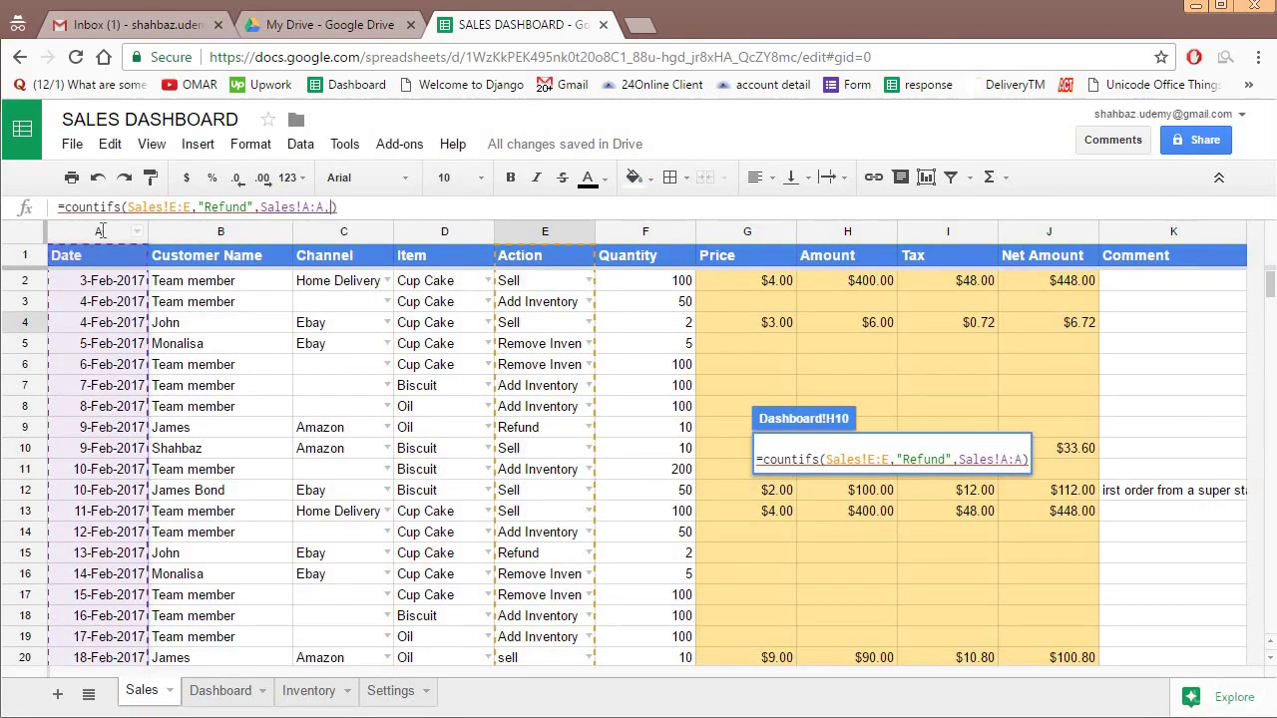
pyautogui.write(',')
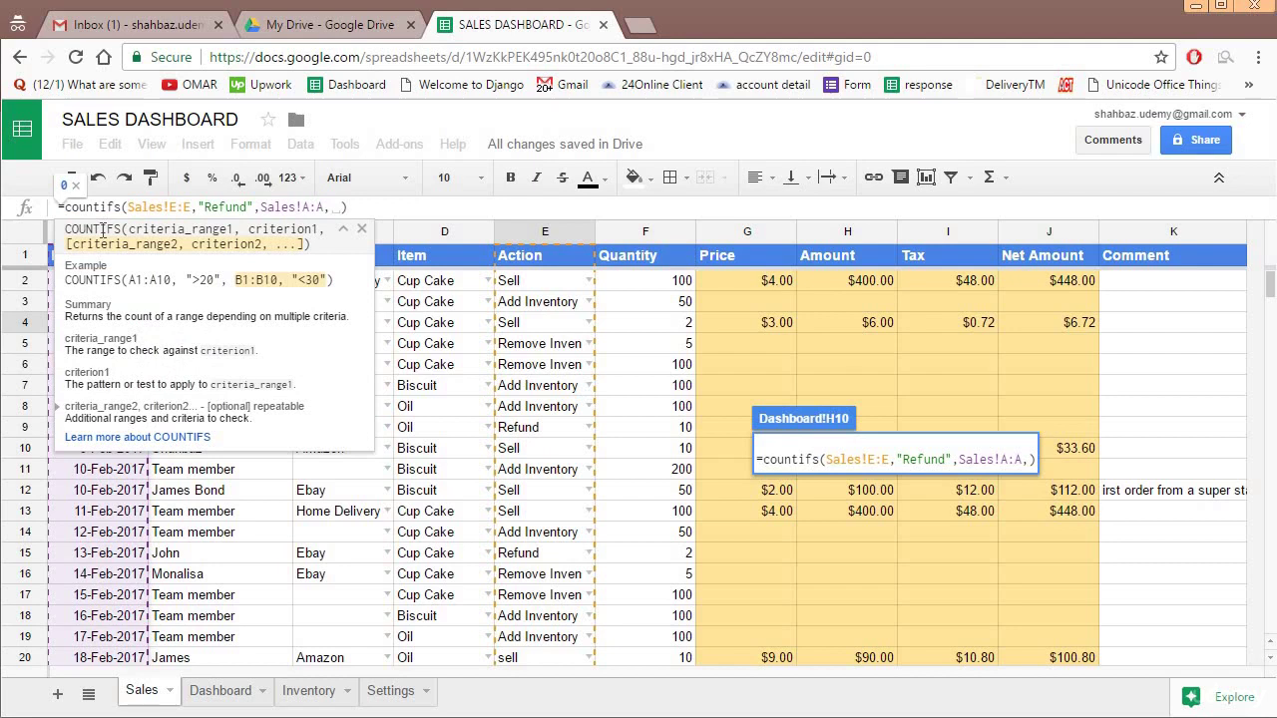
pyautogui.write('"')
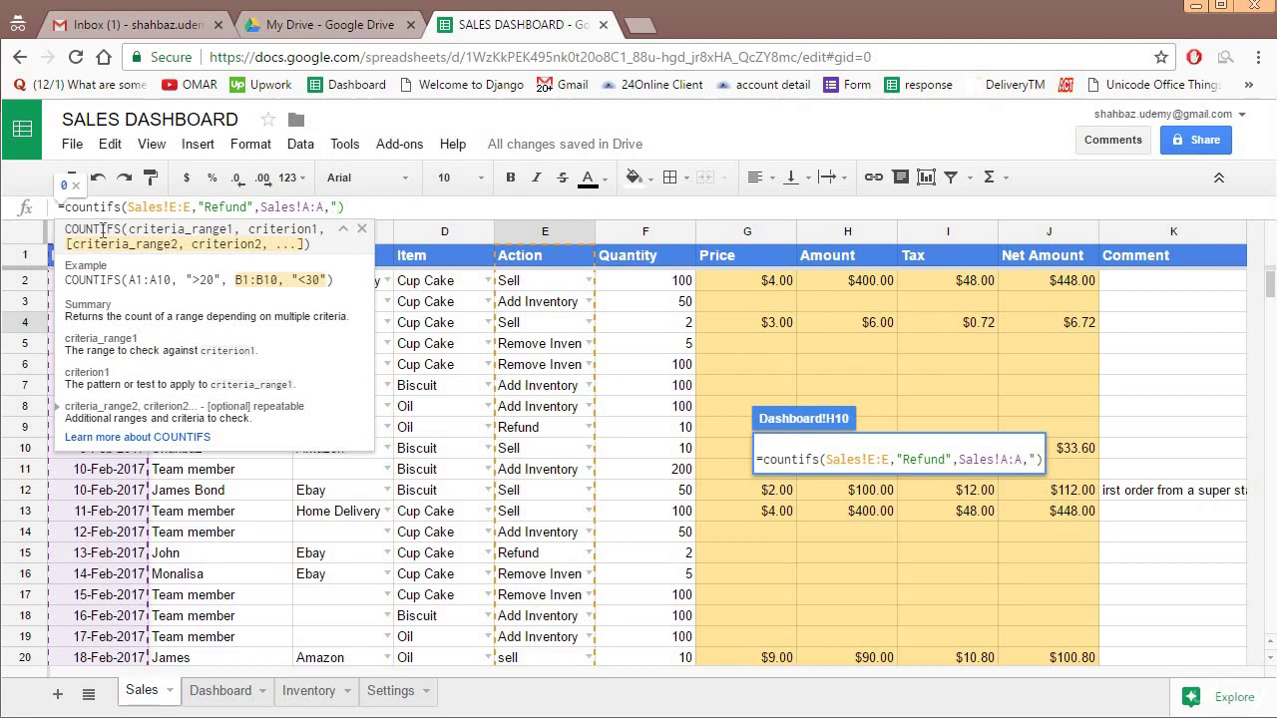
pyautogui.write('>="&')
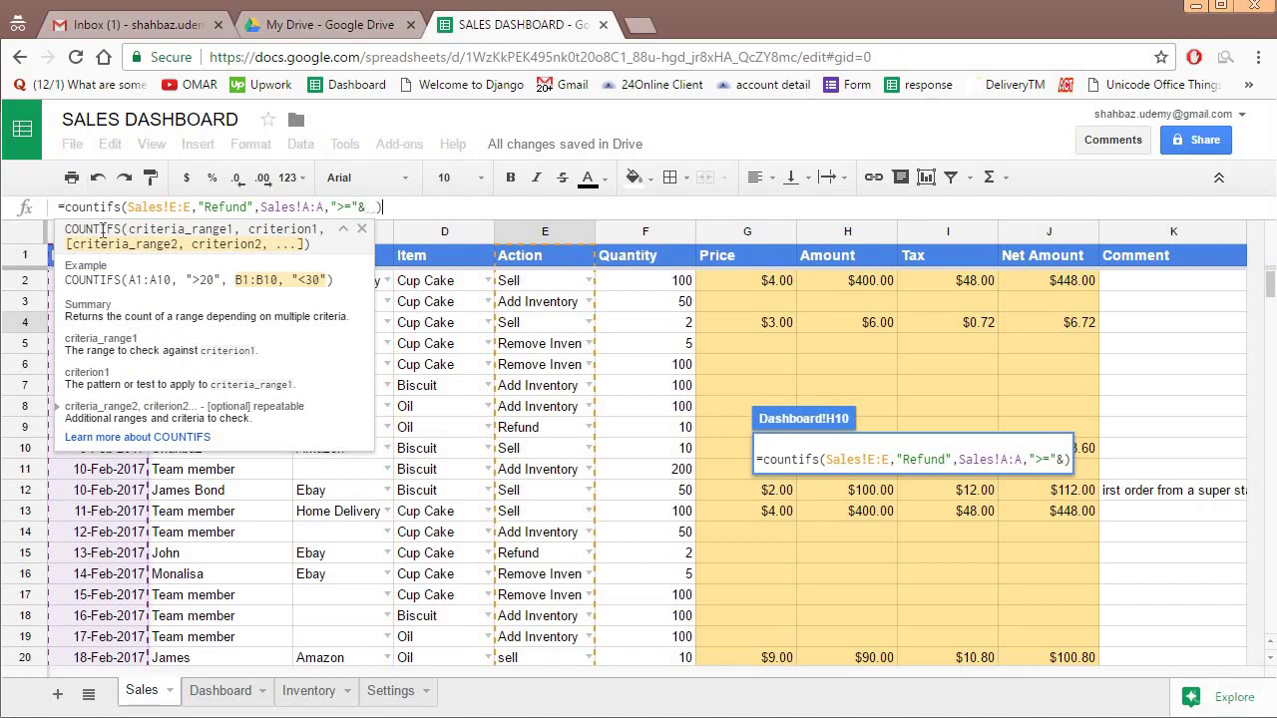
pyautogui.click(229, 698)
pyautogui.click(98, 340)
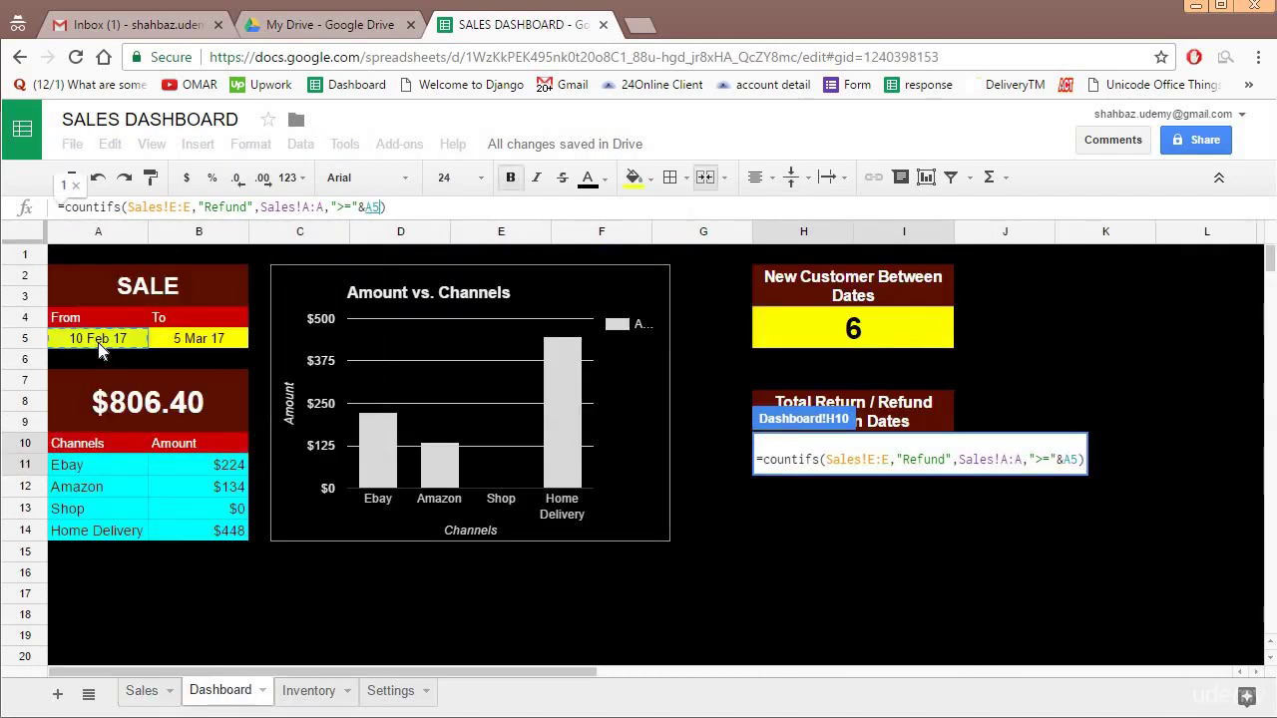
# - Add the Sales!A:A "<="&B5 To-date criterion and commit the formula
pyautogui.write(',')
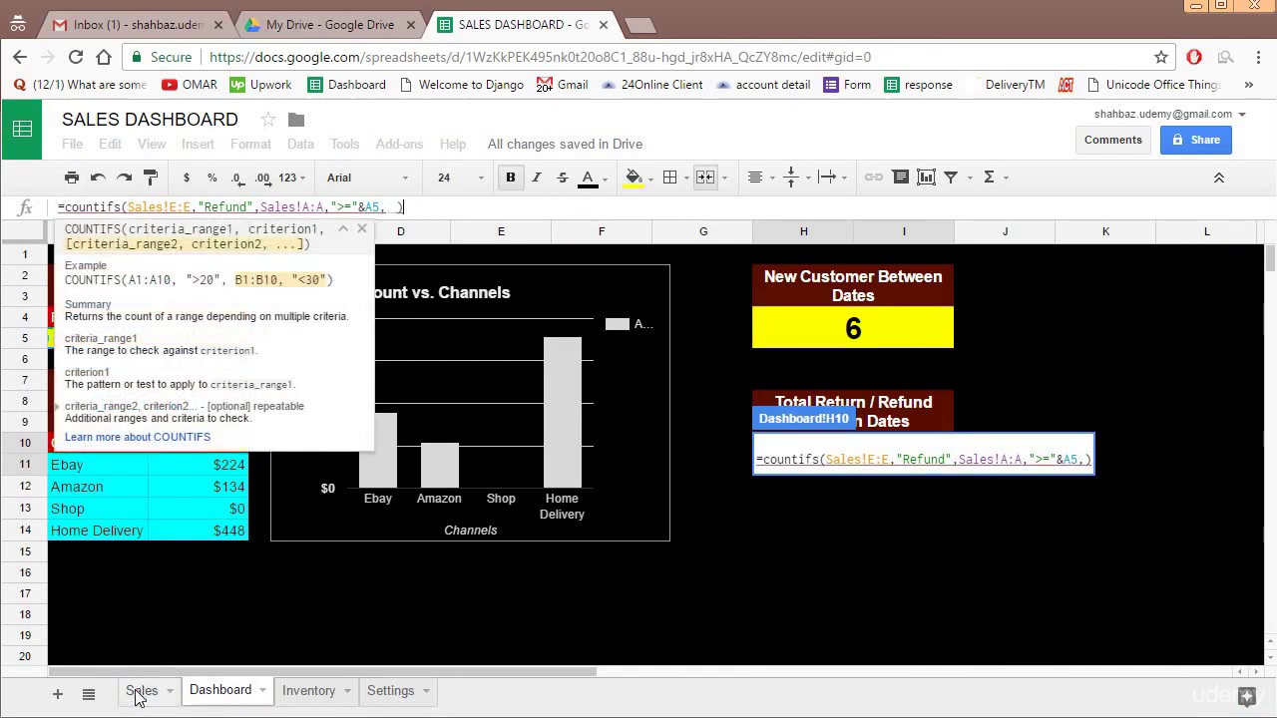
pyautogui.click(140, 691)
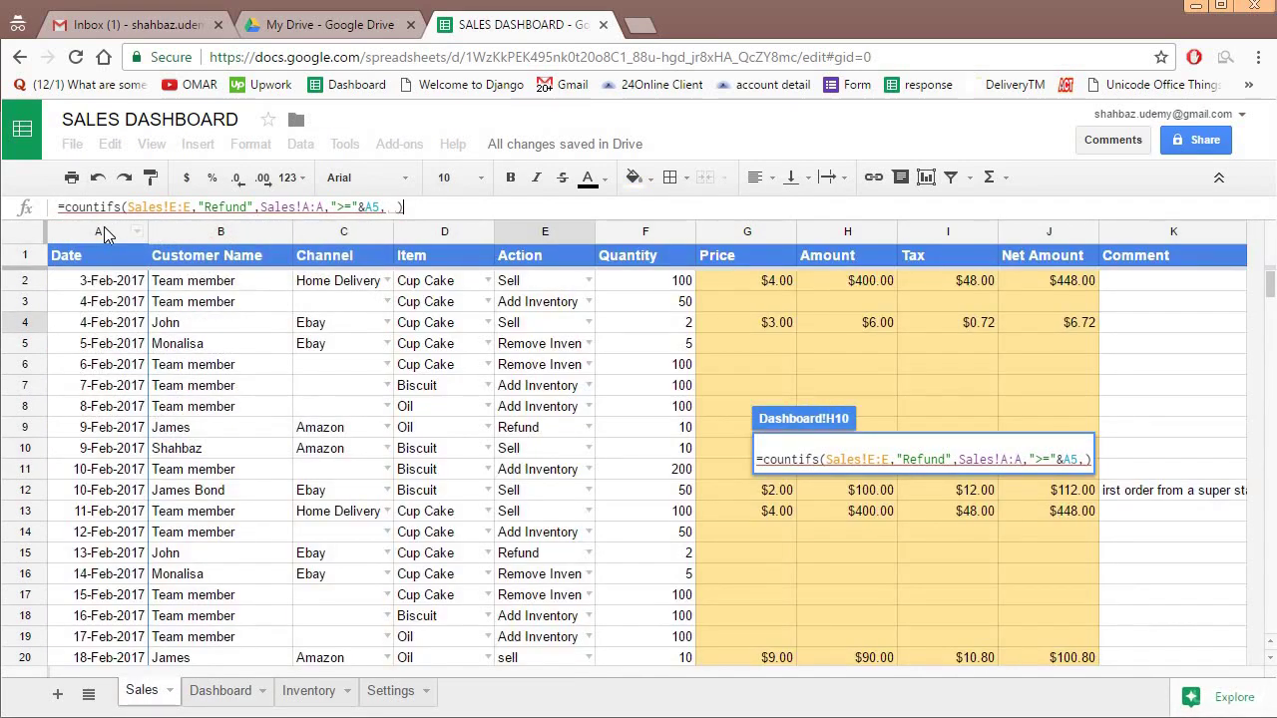
pyautogui.click(105, 232)
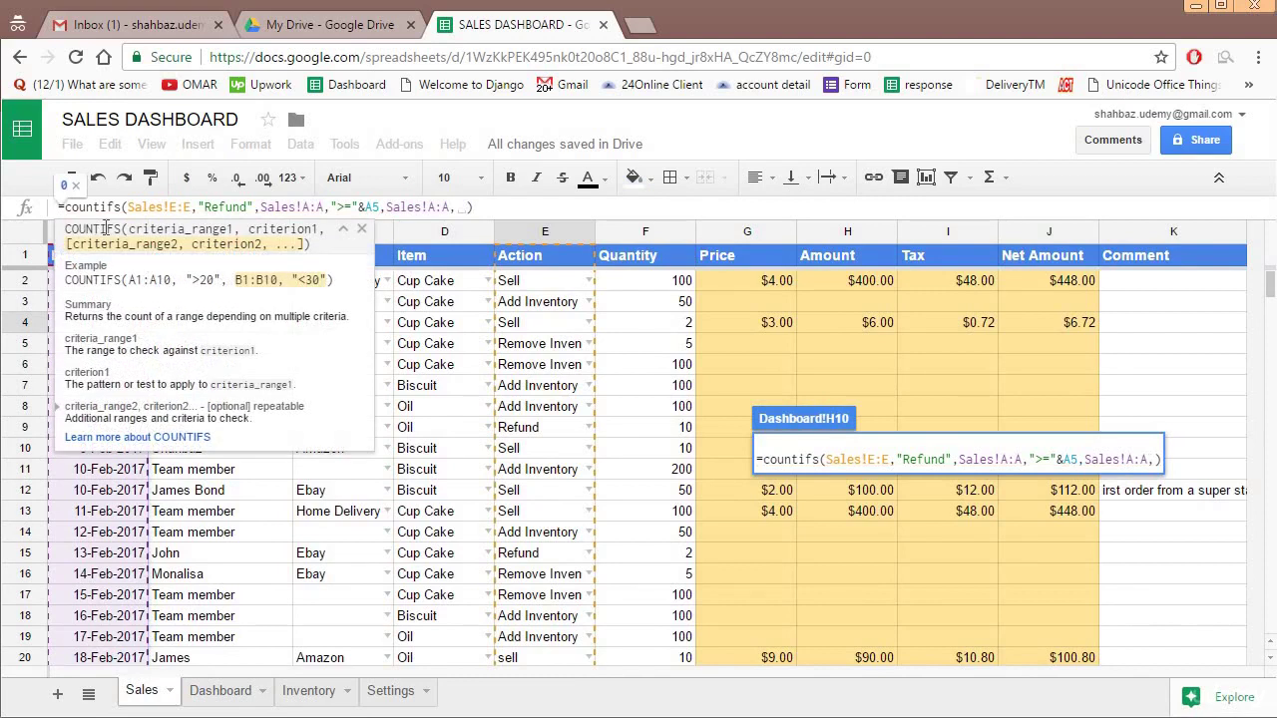
pyautogui.write(',"<="')
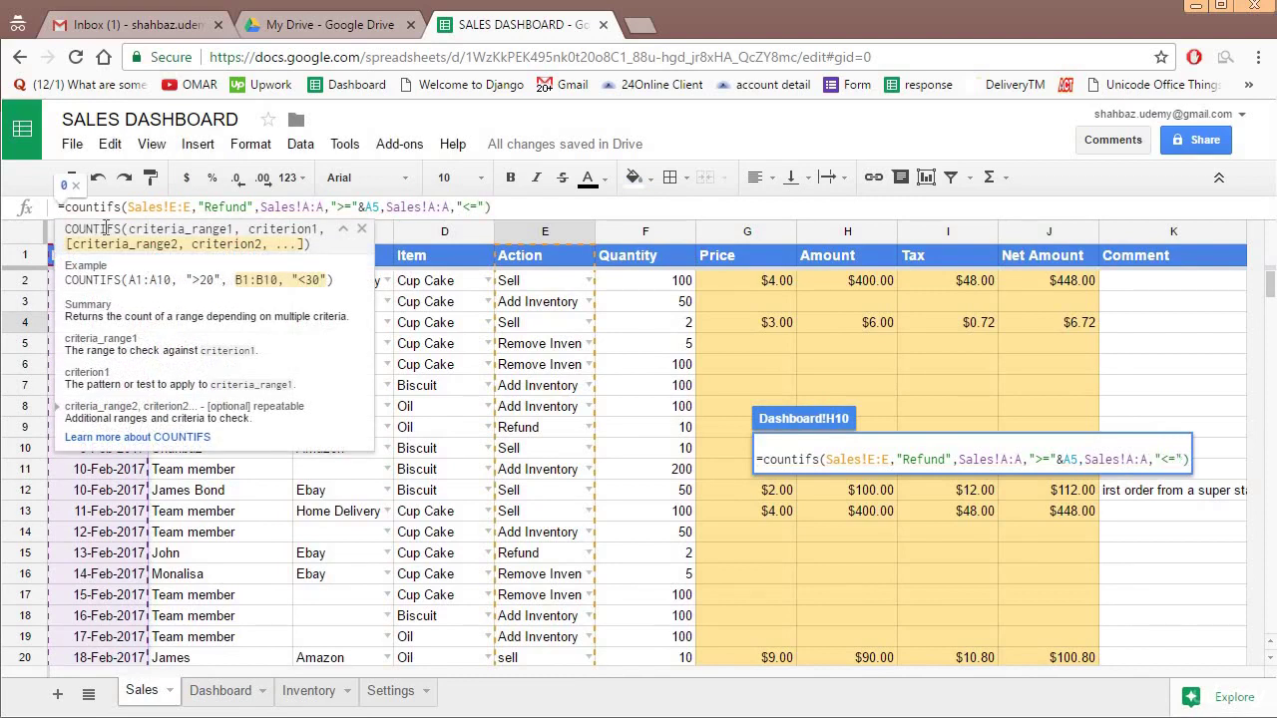
pyautogui.write('&')
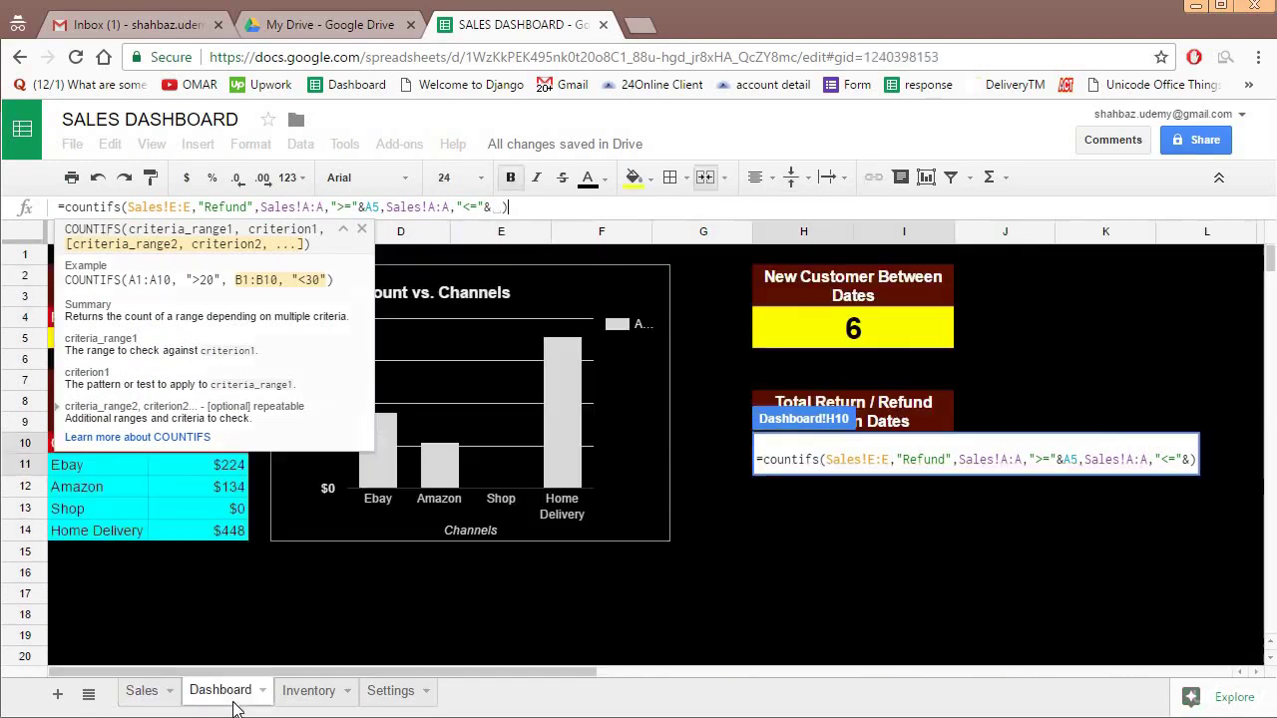
pyautogui.click(221, 690)
pyautogui.click(182, 344)
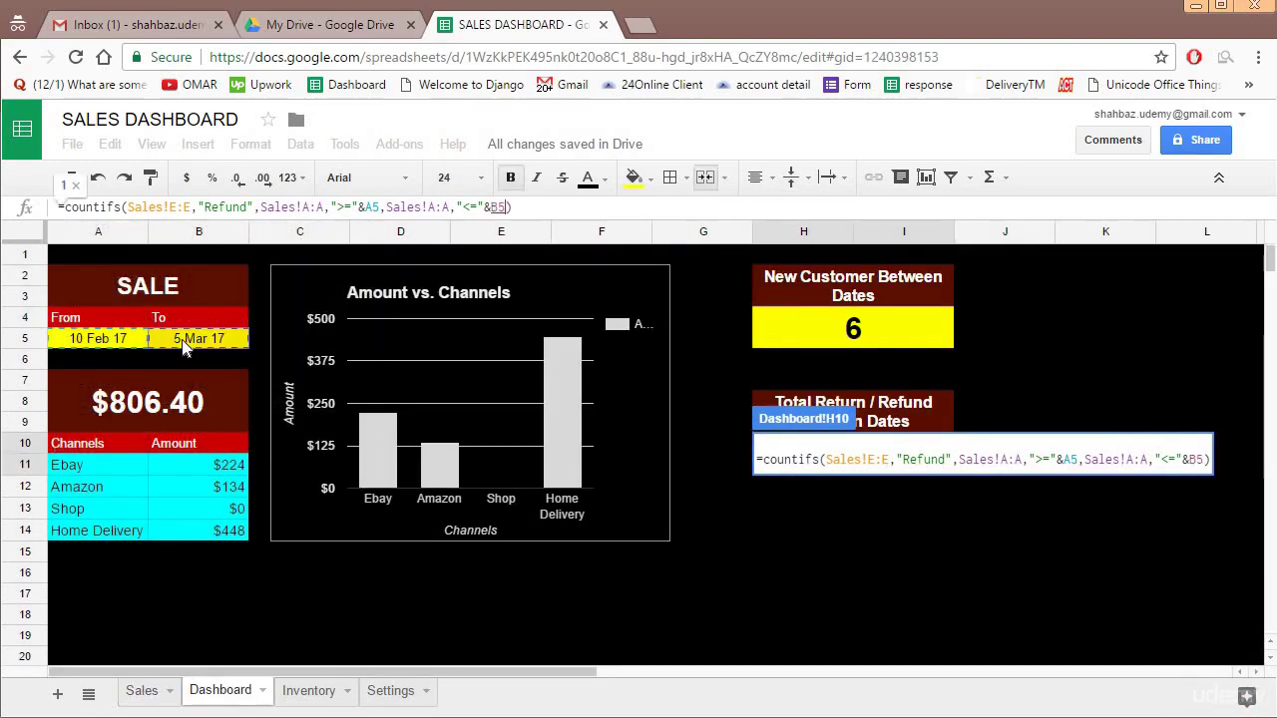
pyautogui.write(')')
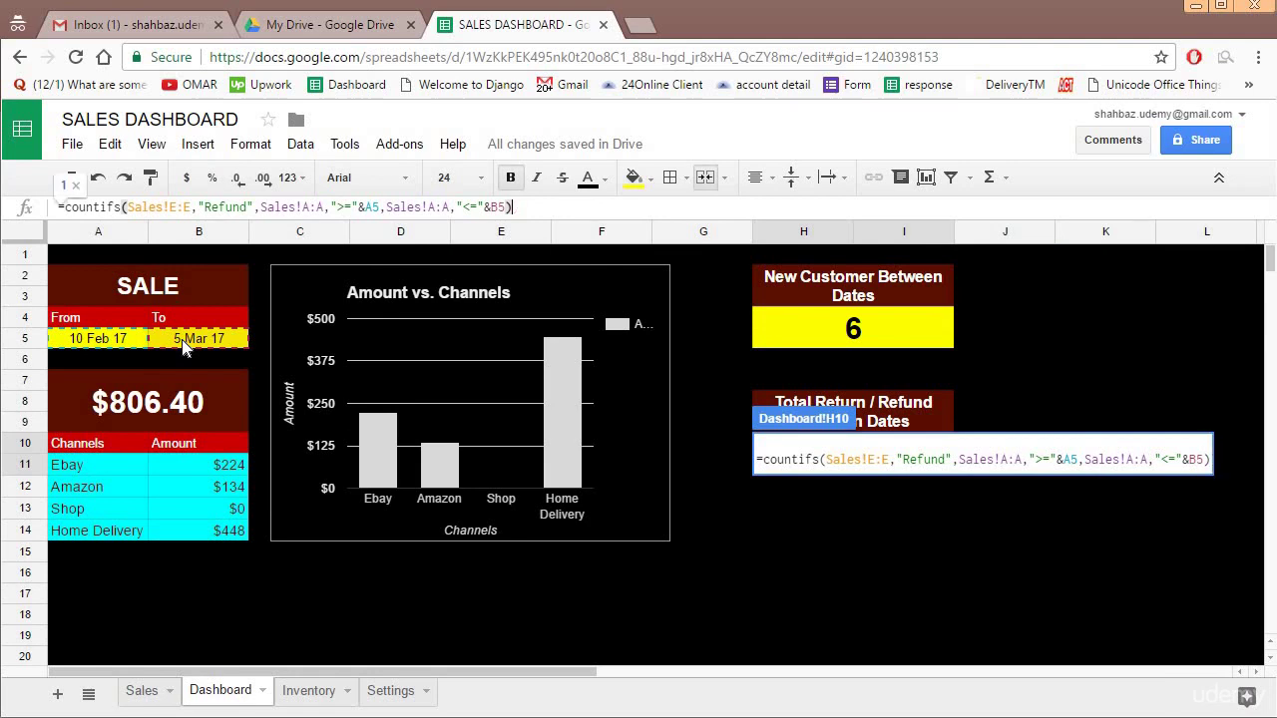
pyautogui.press('Return')
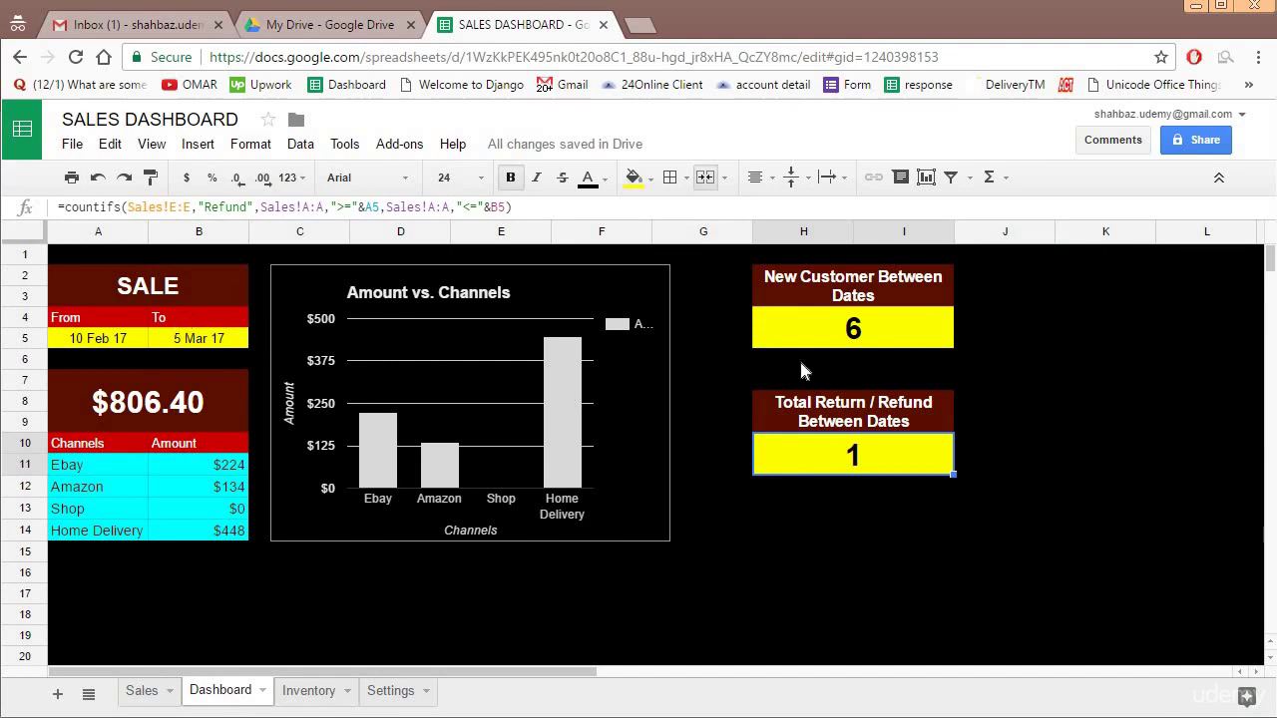
# - Review the refund COUNTIFS date criteria, leaving the formula unchanged
pyautogui.click(260, 207)
pyautogui.moveTo(260, 207); pyautogui.dragTo(330, 207)
pyautogui.click(330, 207)
pyautogui.click(261, 207)
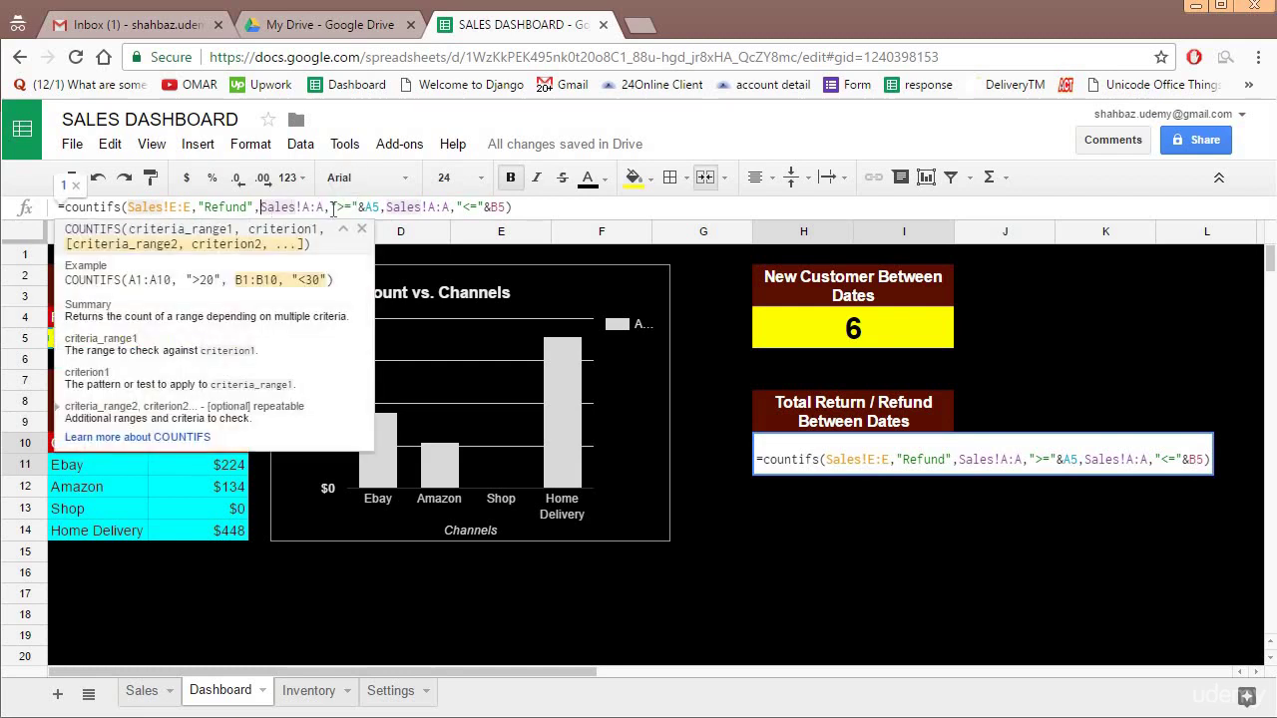
pyautogui.moveTo(332, 210)
pyautogui.mouseDown()
pyautogui.moveTo(377, 208)
pyautogui.moveTo(333, 207)
pyautogui.mouseUp()
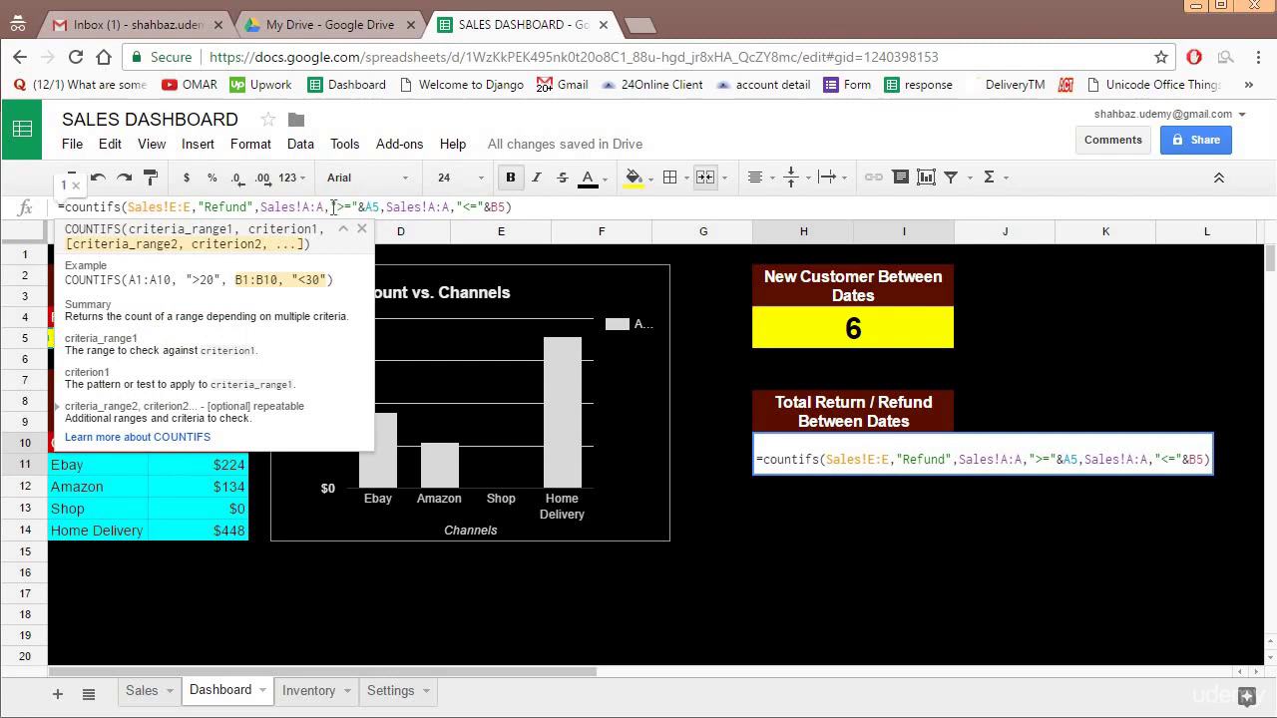
pyautogui.hotkey('shift', 'Right')
pyautogui.hotkey('shift', 'Right')
pyautogui.hotkey('shift', 'Right')
pyautogui.hotkey('shift', 'Right')
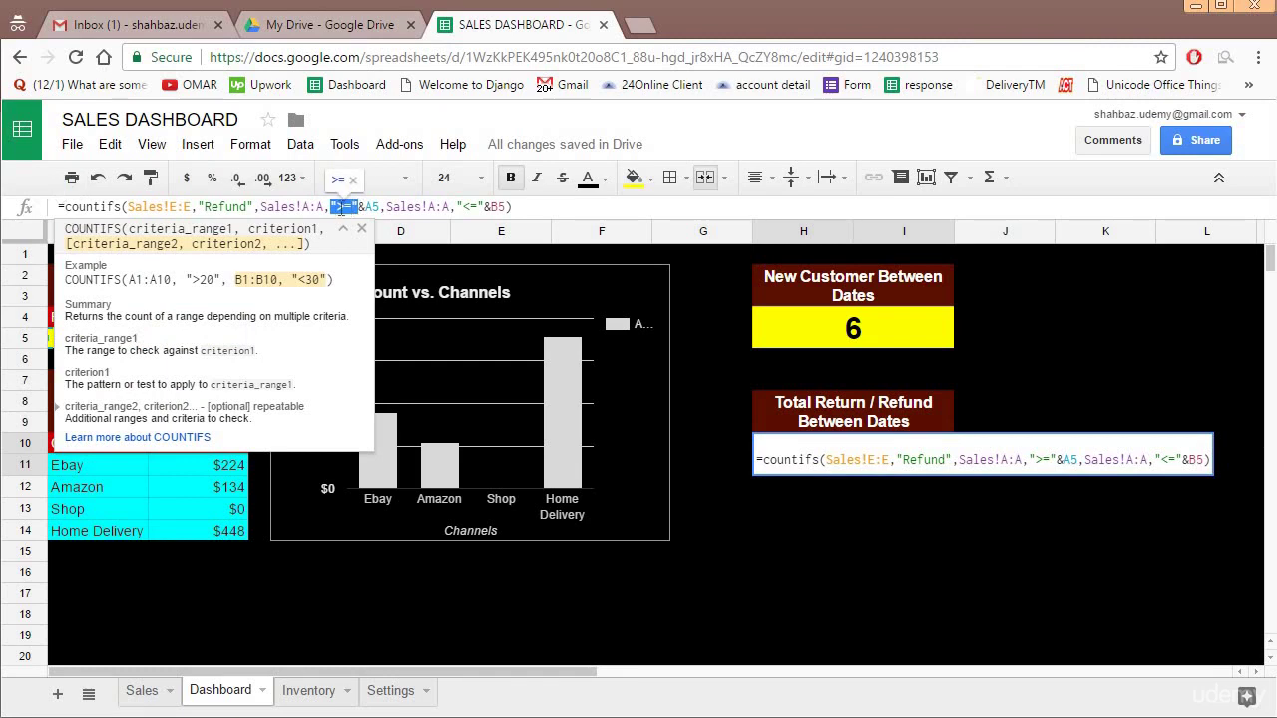
pyautogui.click(351, 207)
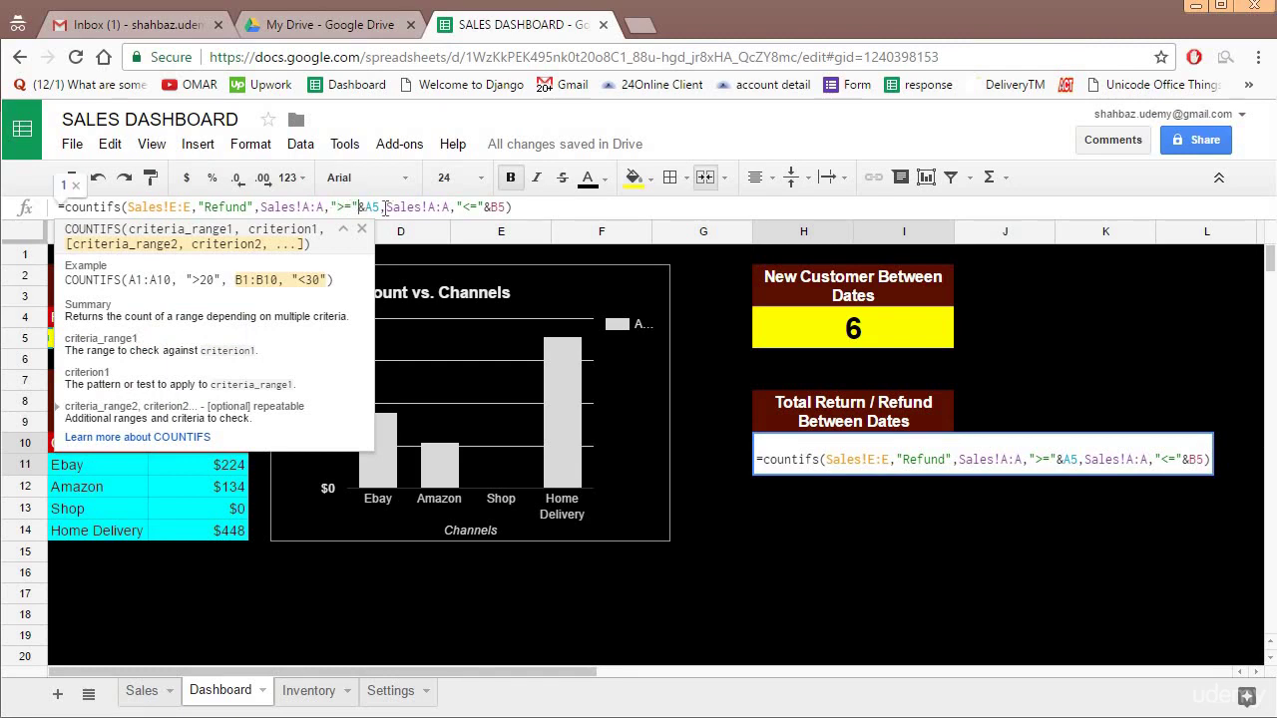
pyautogui.press('Escape')
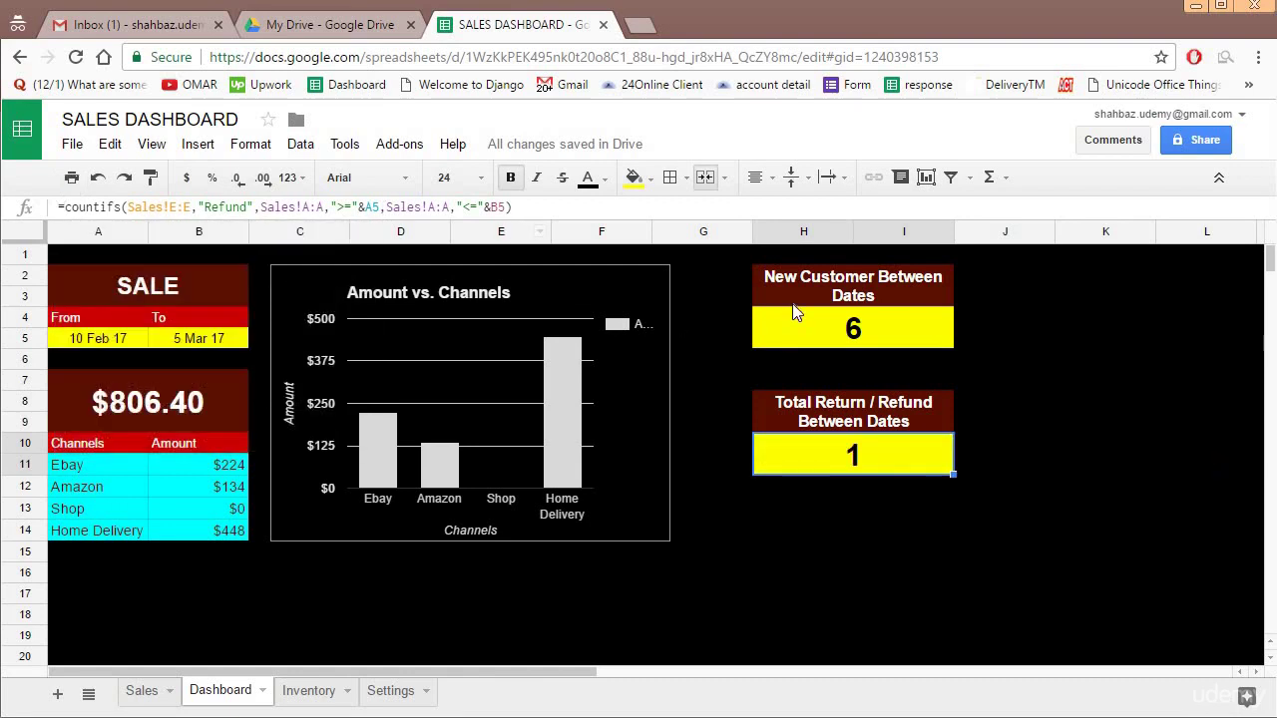
# - Check and commit the New Customer count formula, then select the refund count cell
pyautogui.click(792, 304)
pyautogui.click(795, 324)
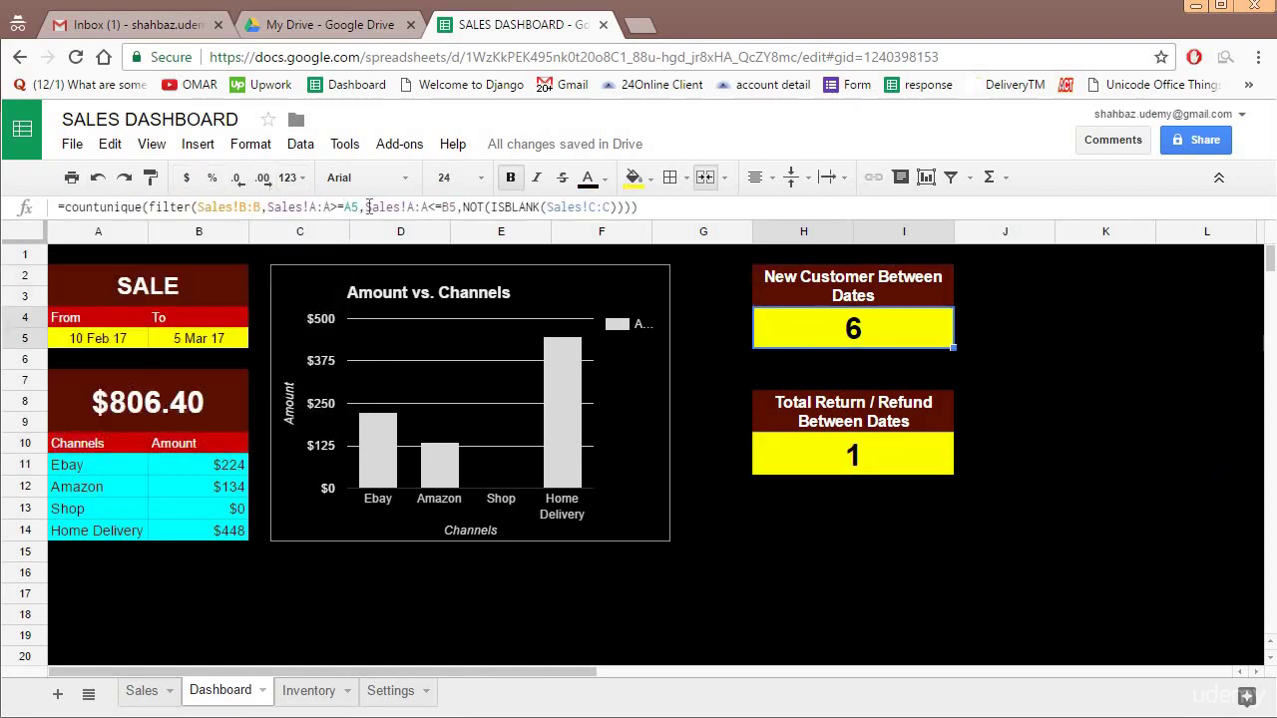
pyautogui.moveTo(366, 208); pyautogui.dragTo(442, 208)
pyautogui.click(442, 208)
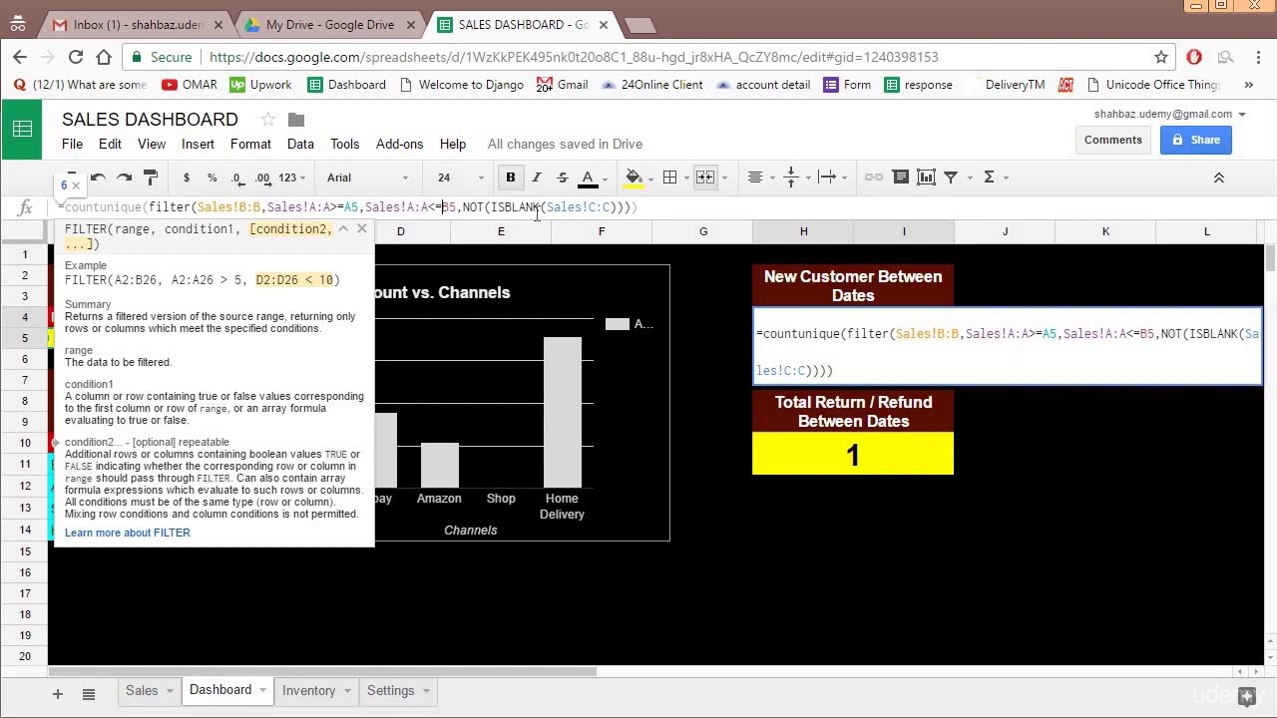
pyautogui.press('Return')
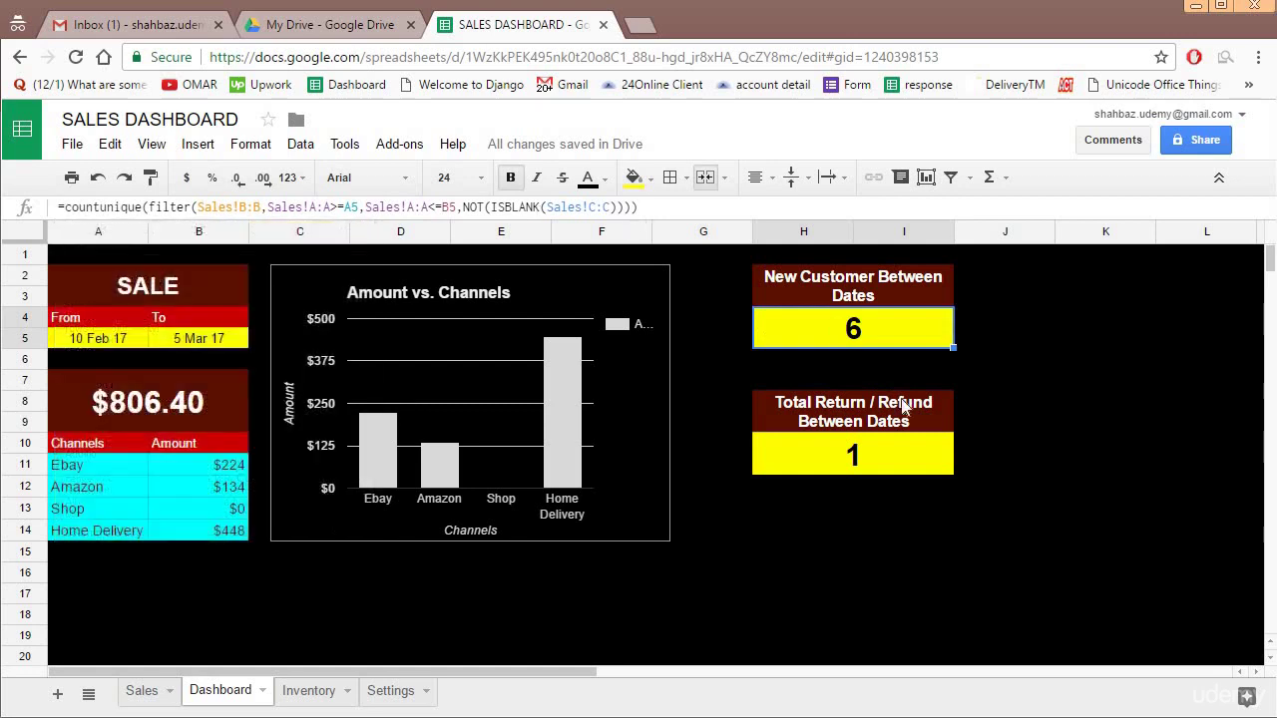
pyautogui.click(813, 452)
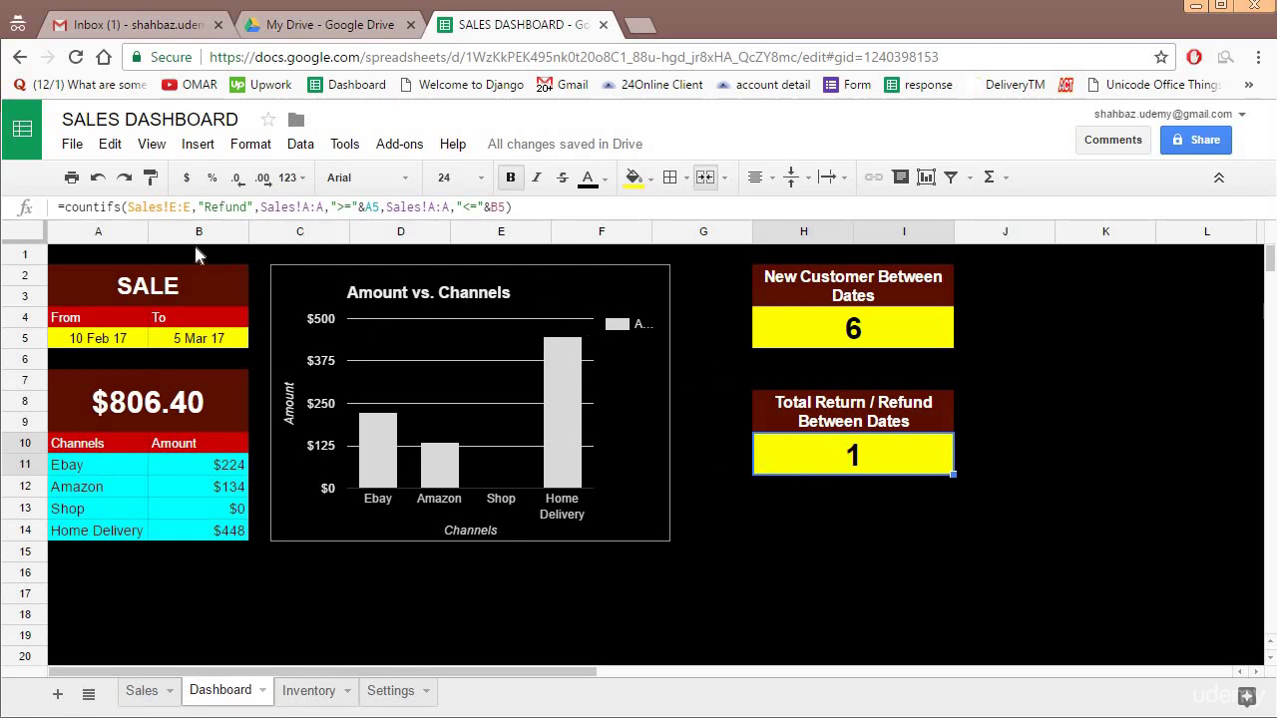
# - Append + a second COUNTIFS counting "Return" actions within the same dates
pyautogui.moveTo(65, 209); pyautogui.dragTo(528, 204)
pyautogui.hotkey('ctrl', 'c')
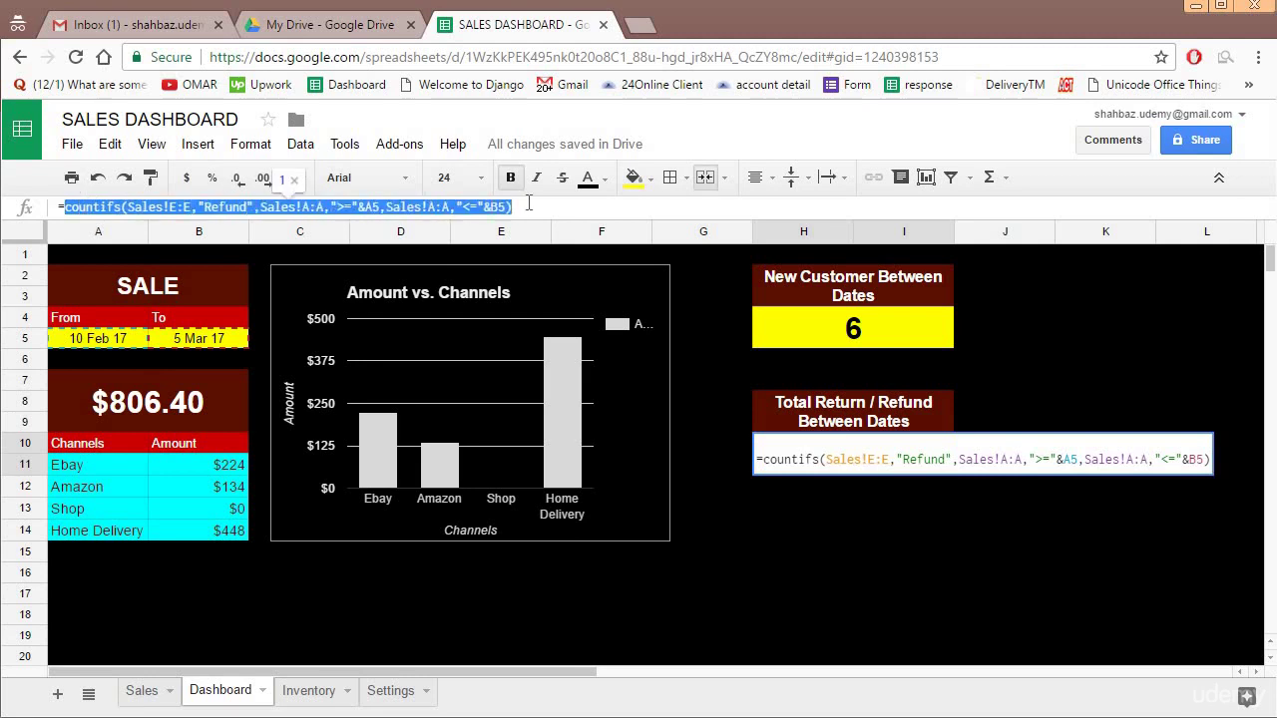
pyautogui.click(529, 204)
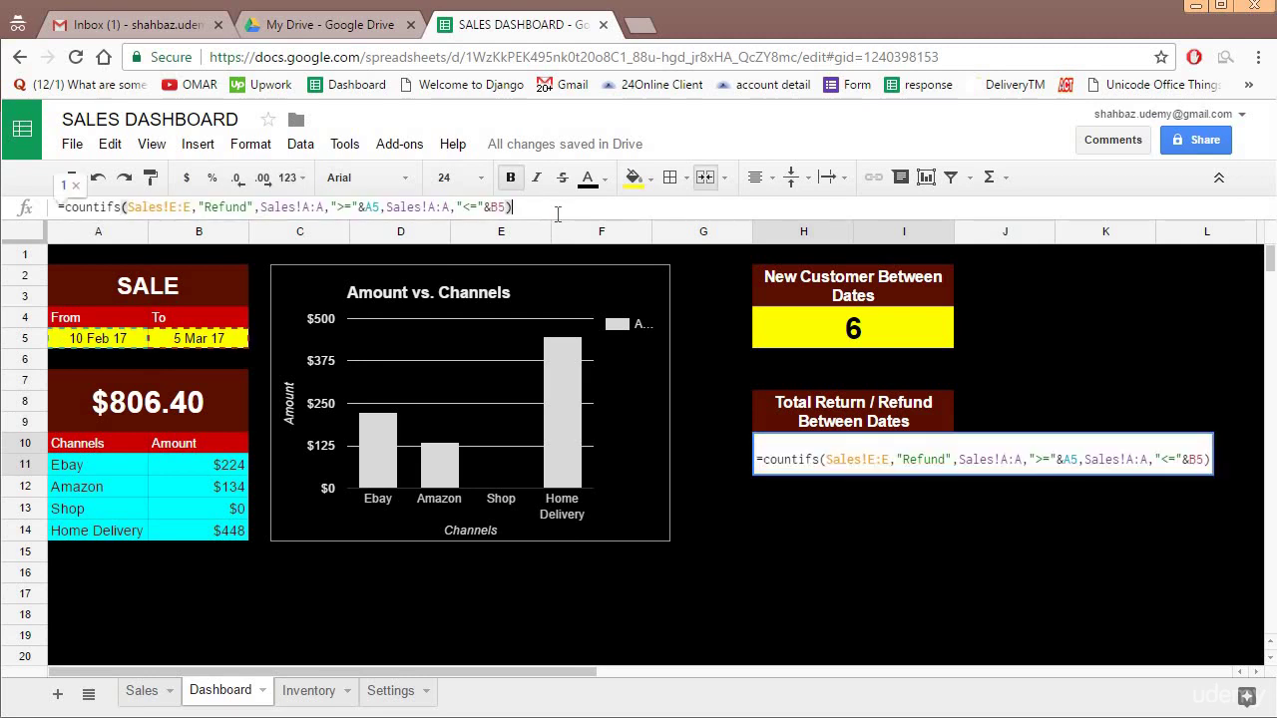
pyautogui.write('+')
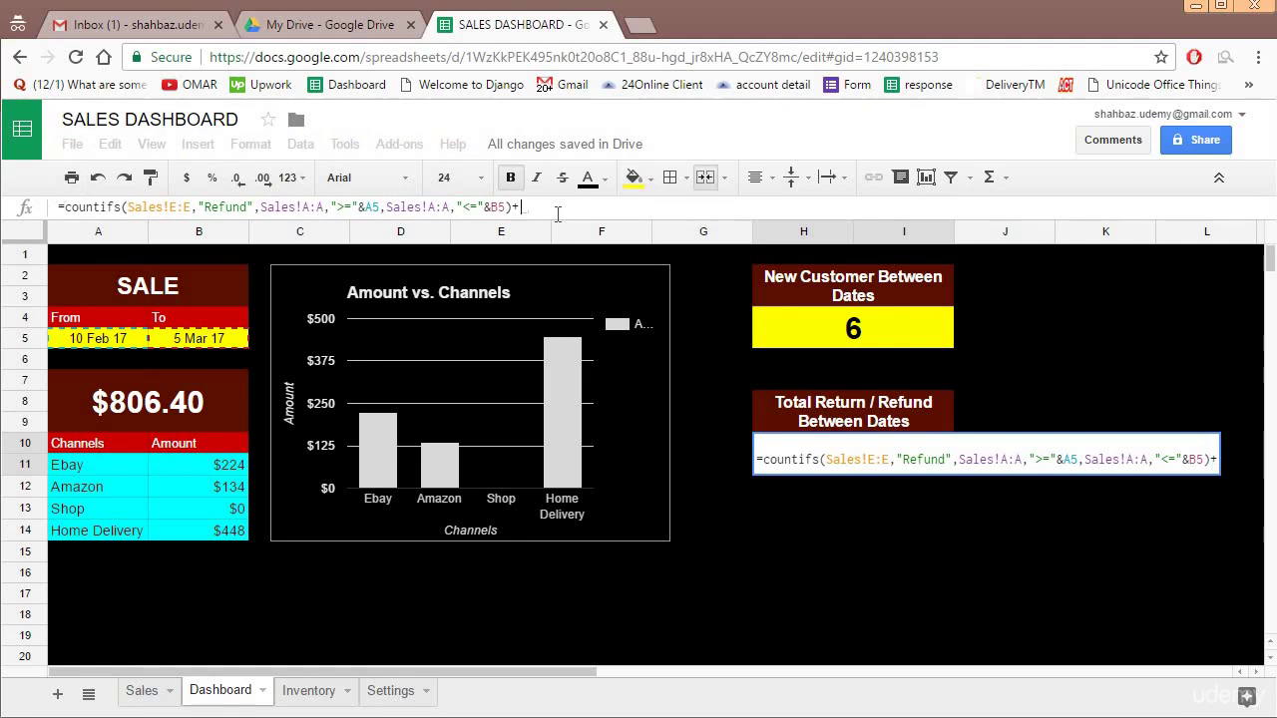
pyautogui.hotkey('ctrl', 'v')
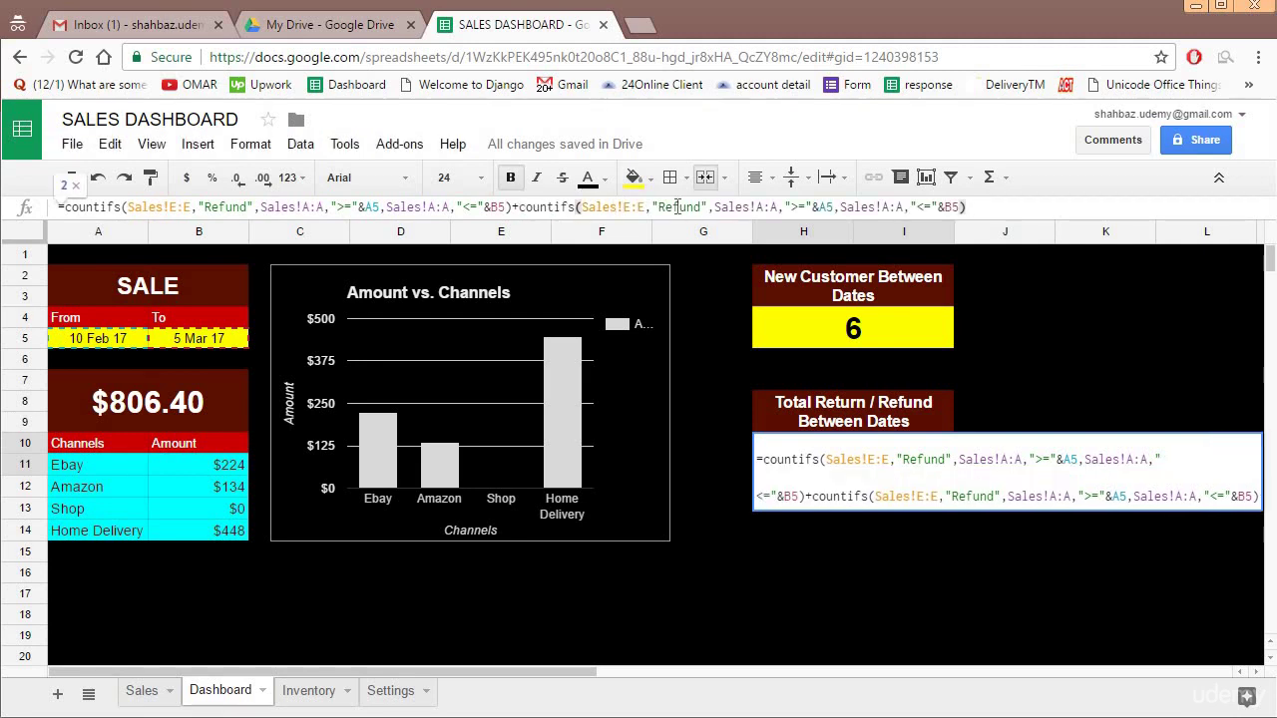
pyautogui.moveTo(674, 207); pyautogui.dragTo(703, 206)
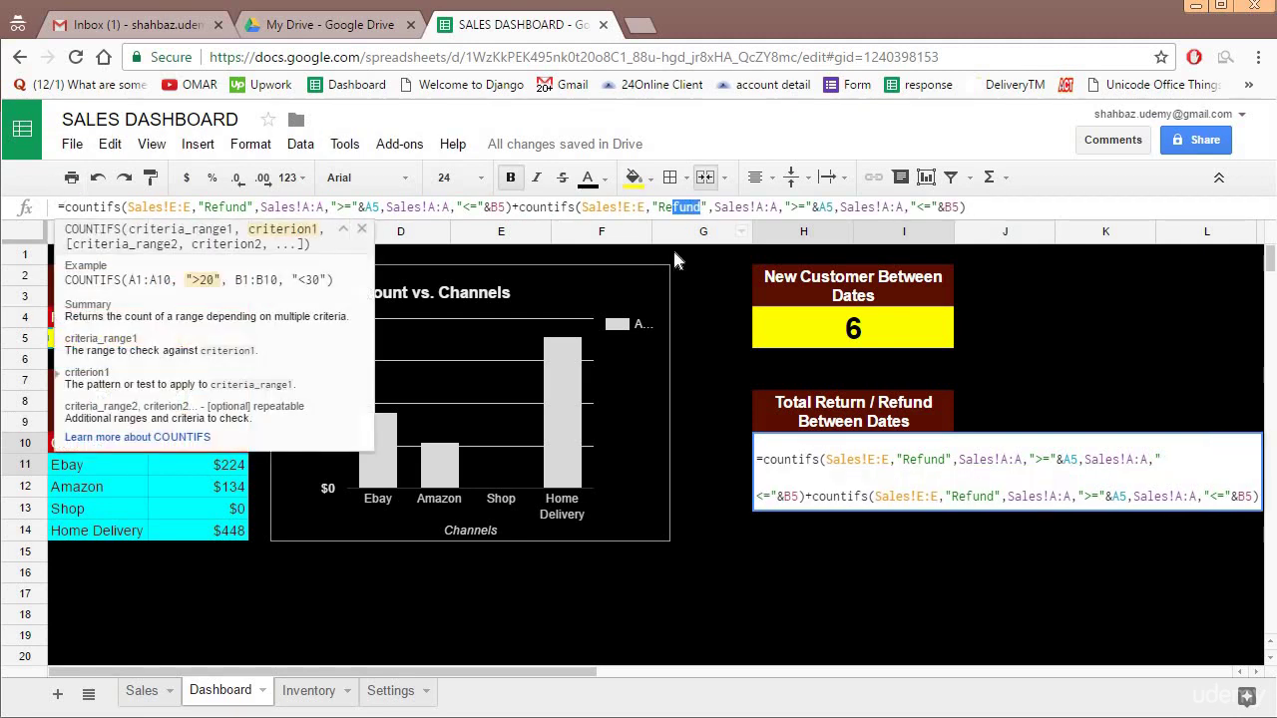
pyautogui.write('turn')
pyautogui.press('Return')
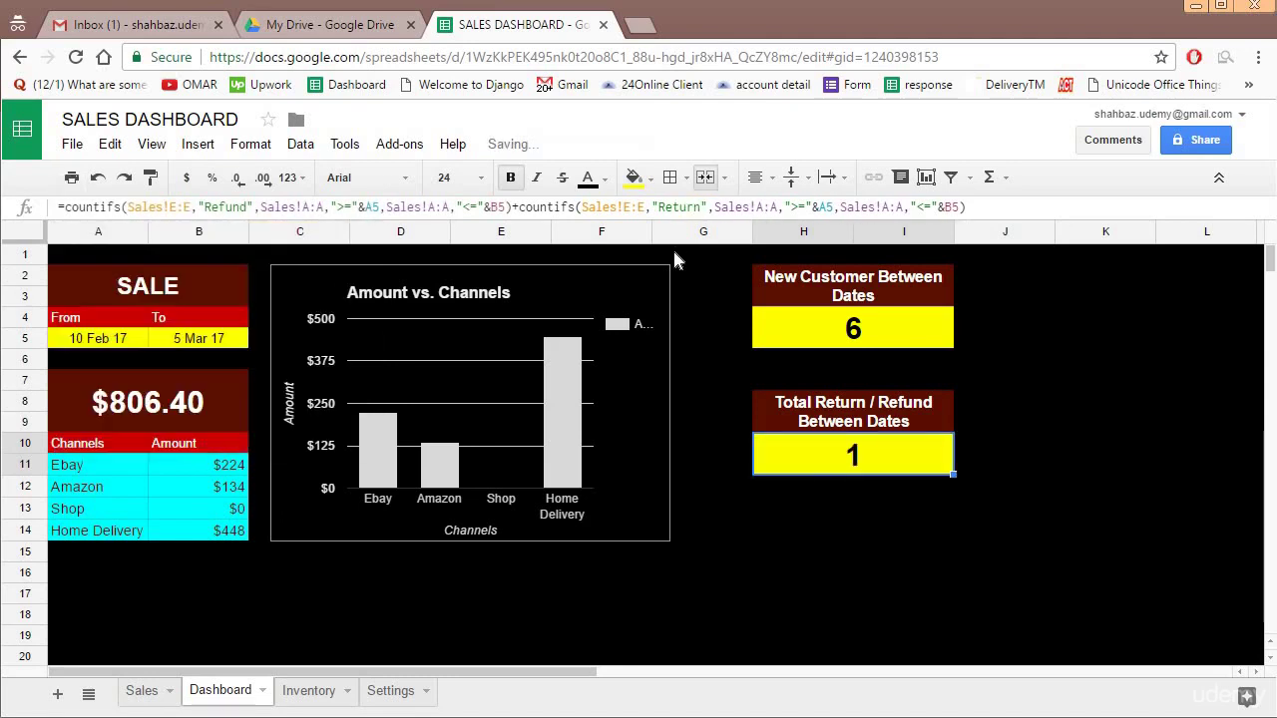
pyautogui.click(129, 692)
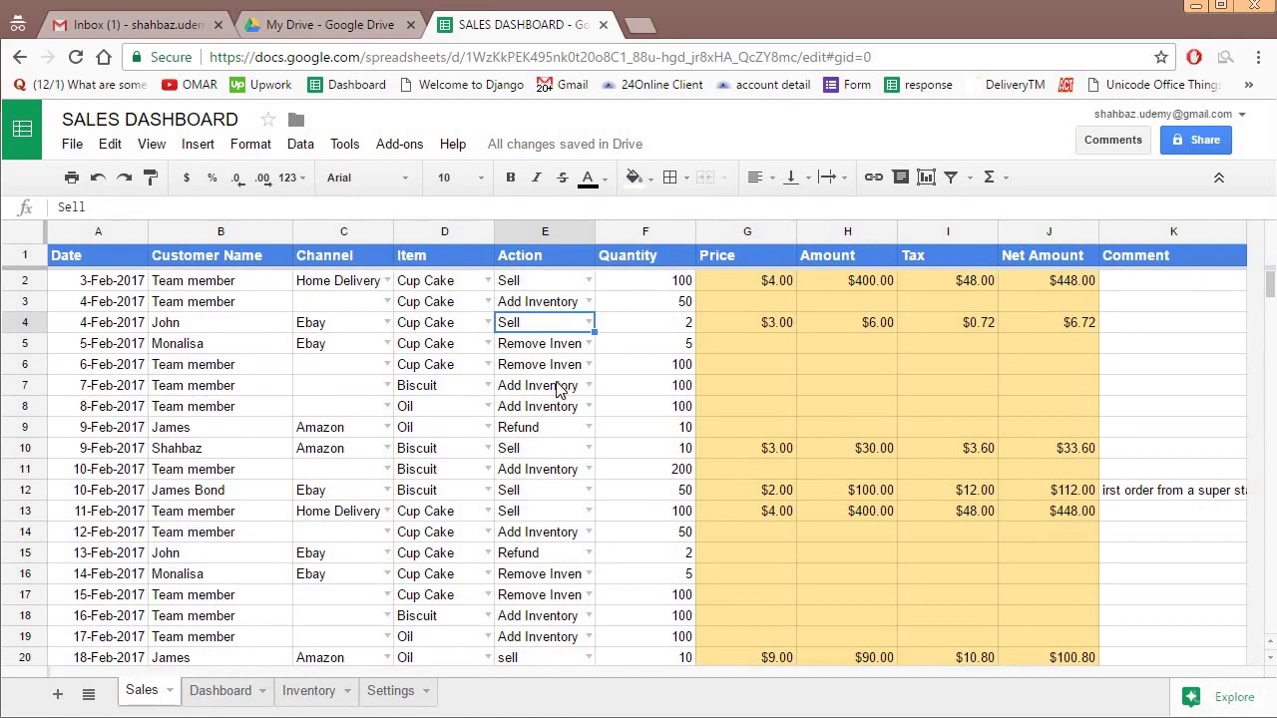
# - Change the Action of Sales row 13 (11-Feb-2017) from Sell to Return
pyautogui.click(195, 698)
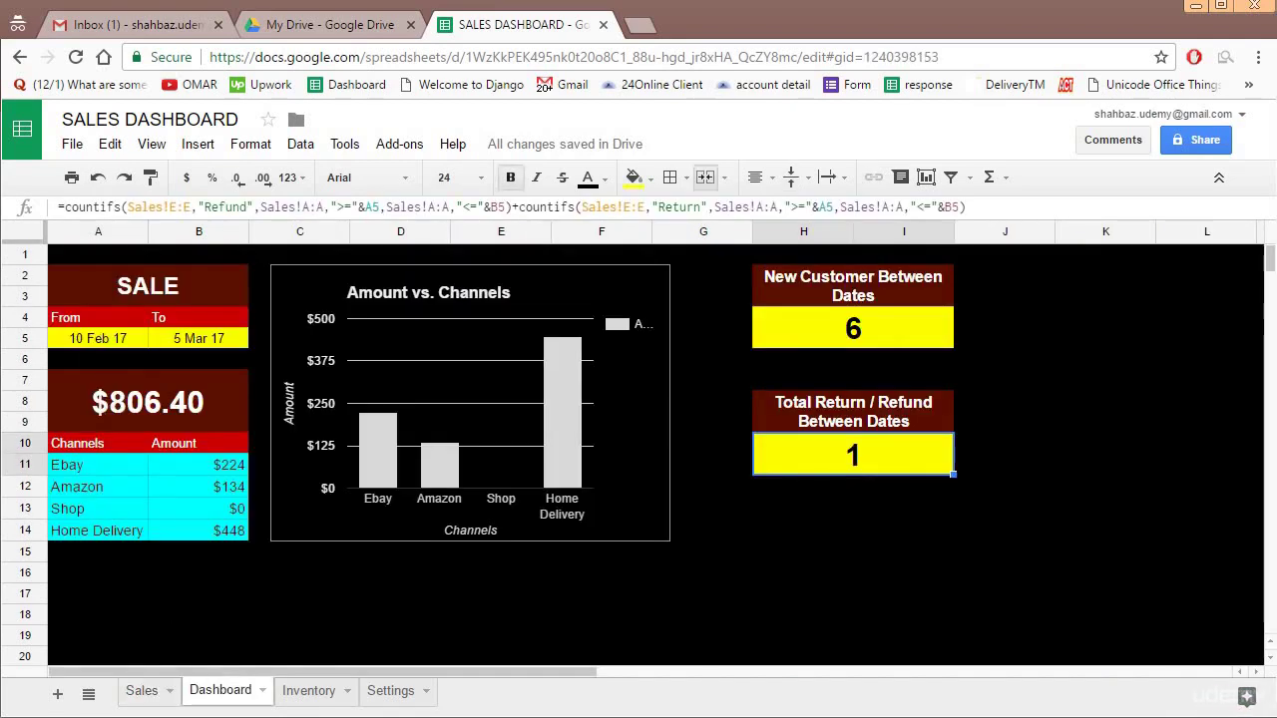
pyautogui.click(144, 698)
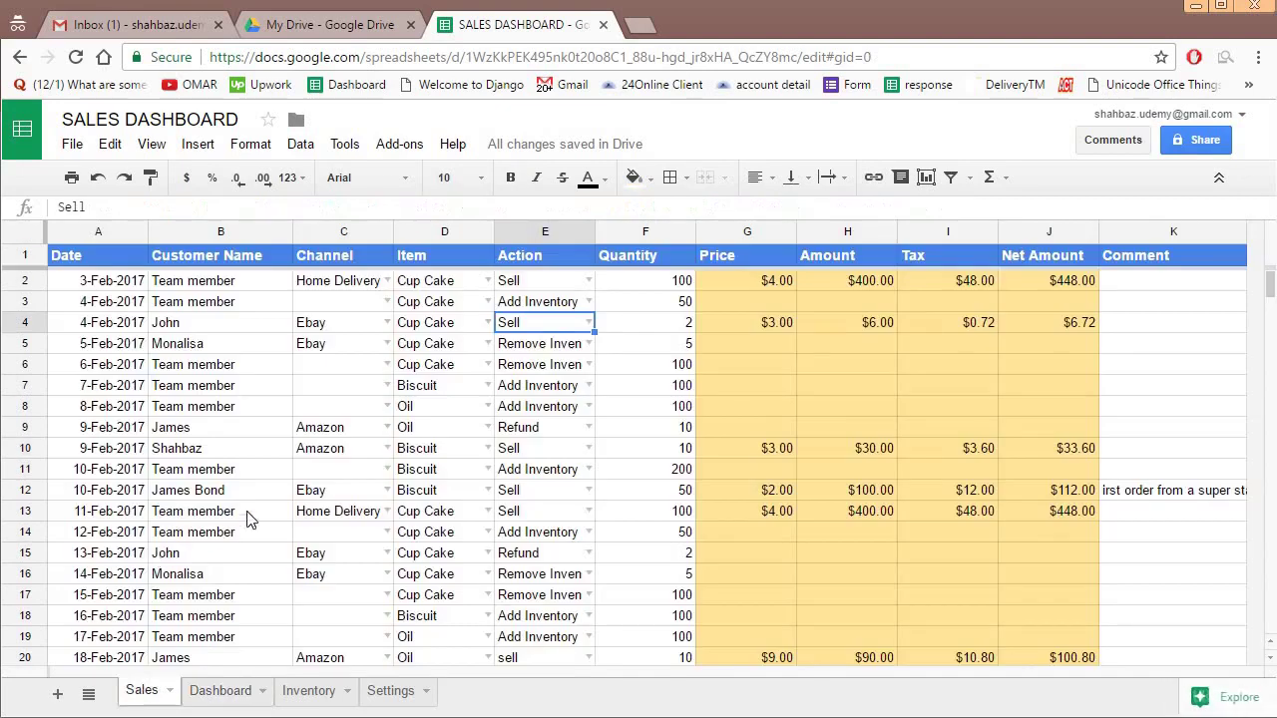
pyautogui.click(108, 494)
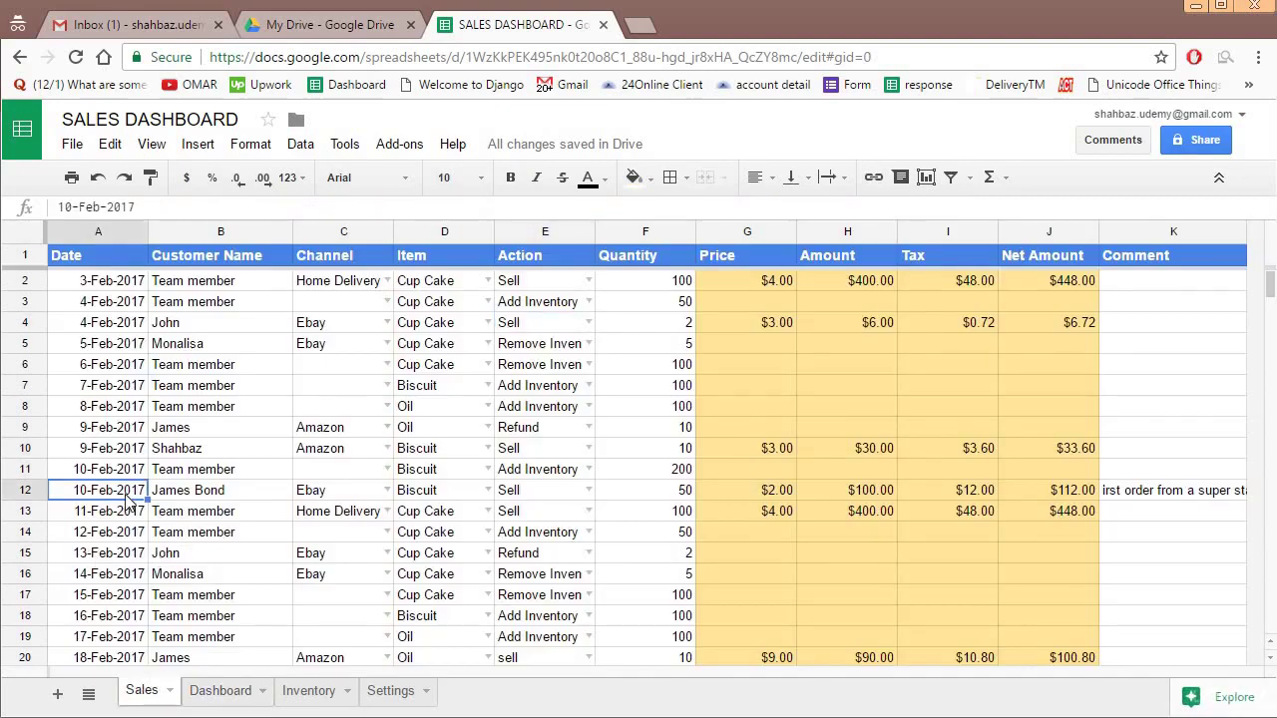
pyautogui.click(589, 511)
pyautogui.click(538, 590)
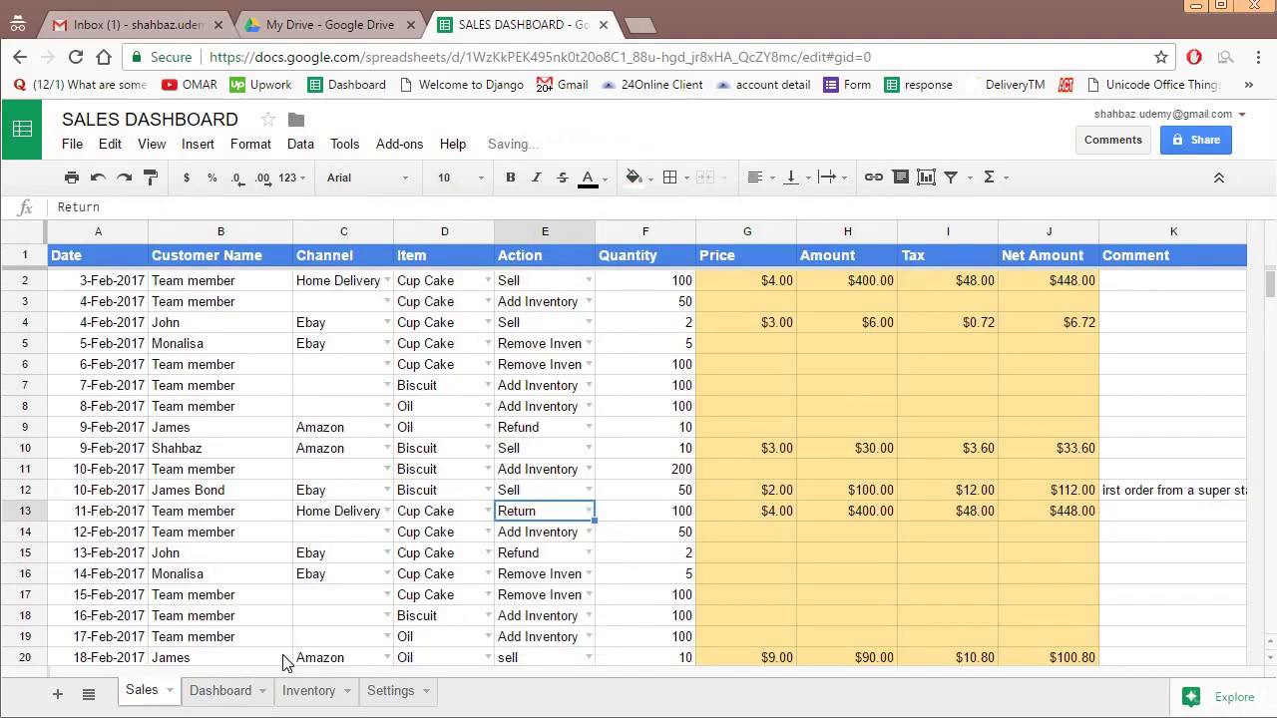
# - Confirm on the Dashboard that the return/refund card now shows 2
pyautogui.click(224, 690)
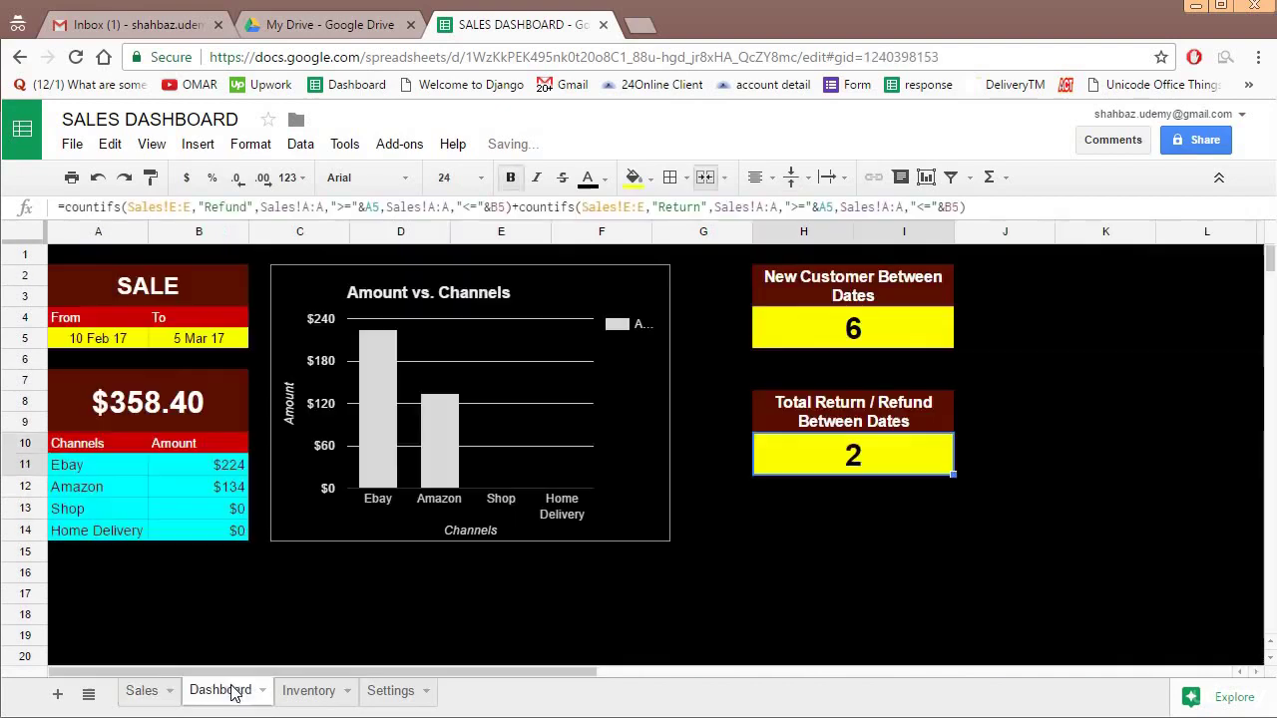
pyautogui.click(838, 477)
pyautogui.click(892, 421)
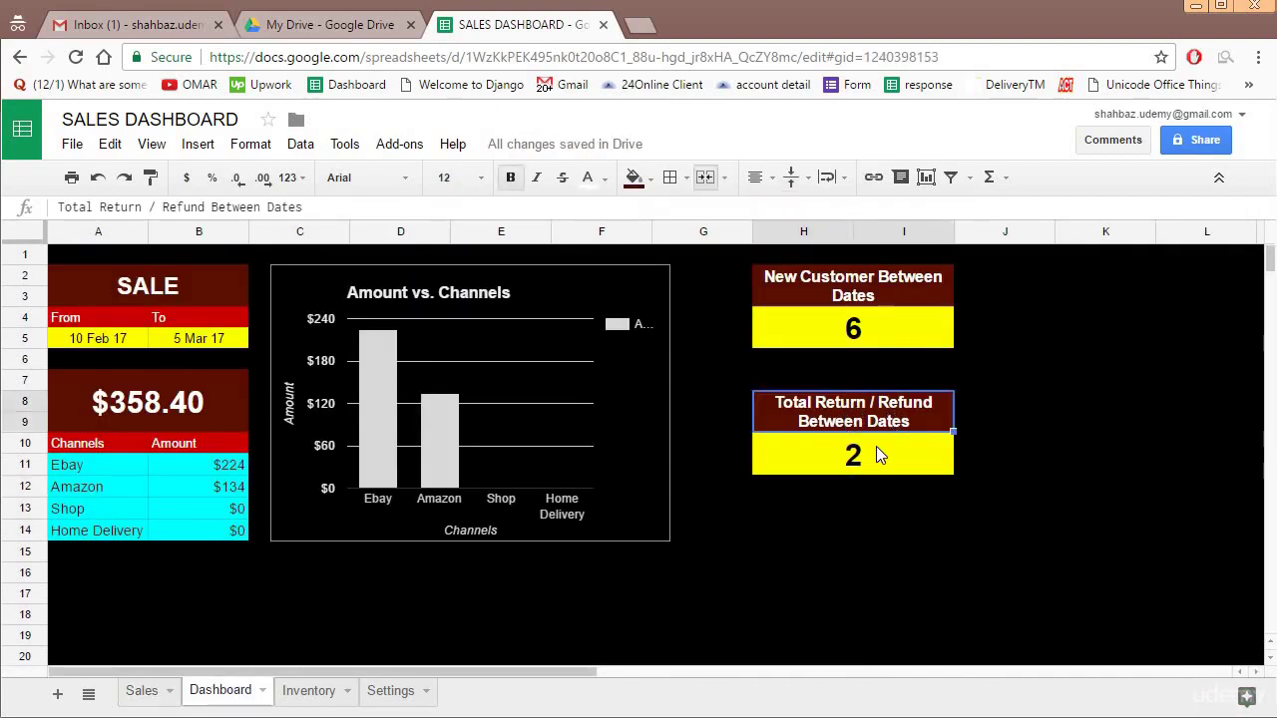
pyautogui.click(863, 468)
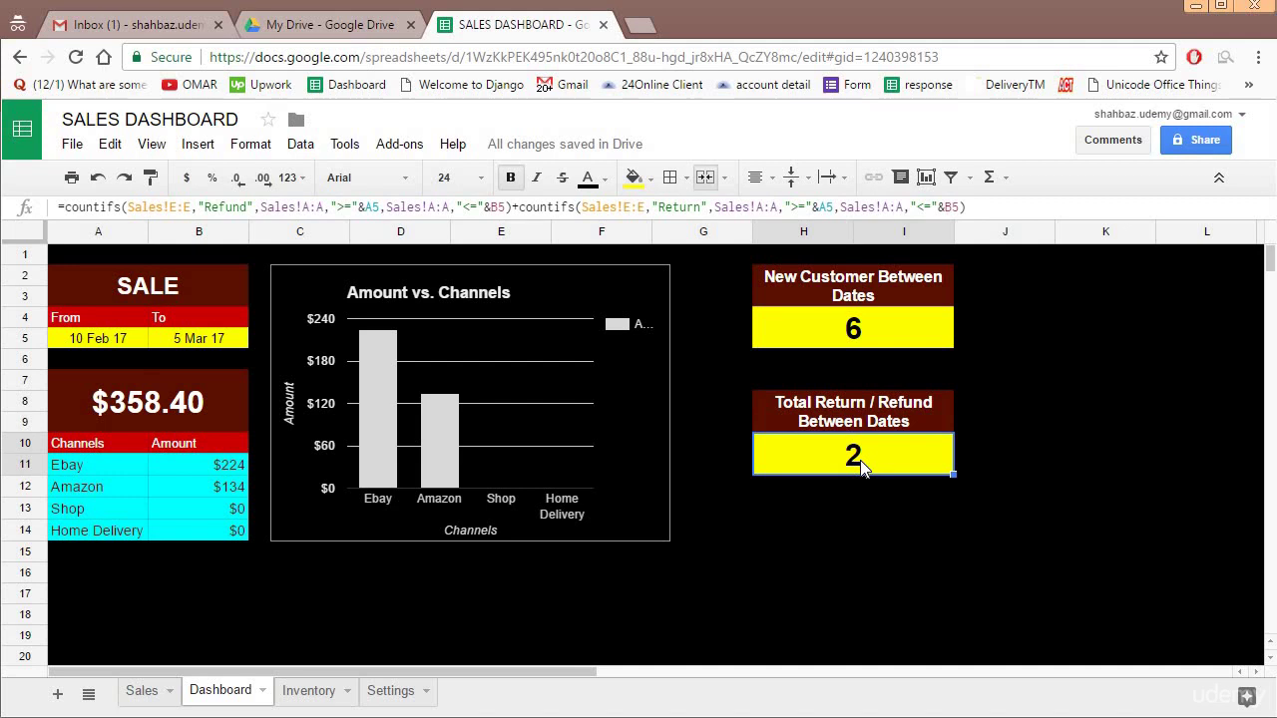
pyautogui.press('Down')
pyautogui.press('Down')
pyautogui.hotkey('shift', 'Down')
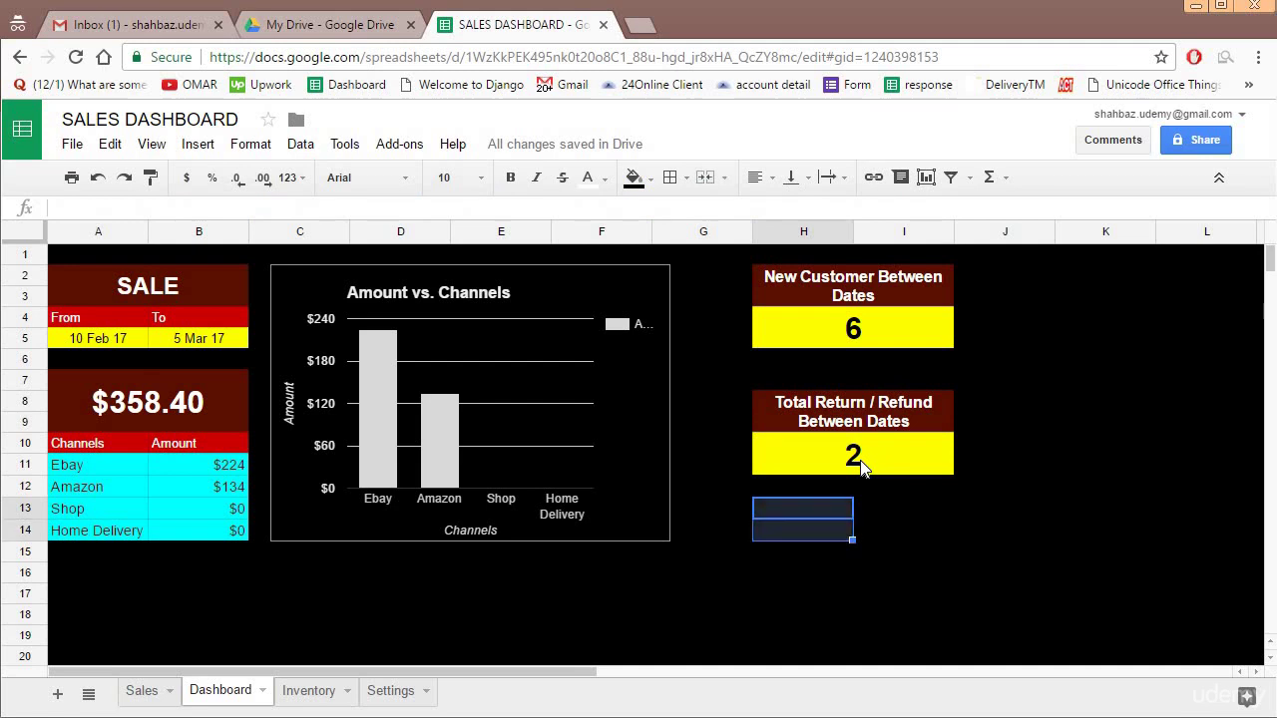
pyautogui.hotkey('shift', 'Right')
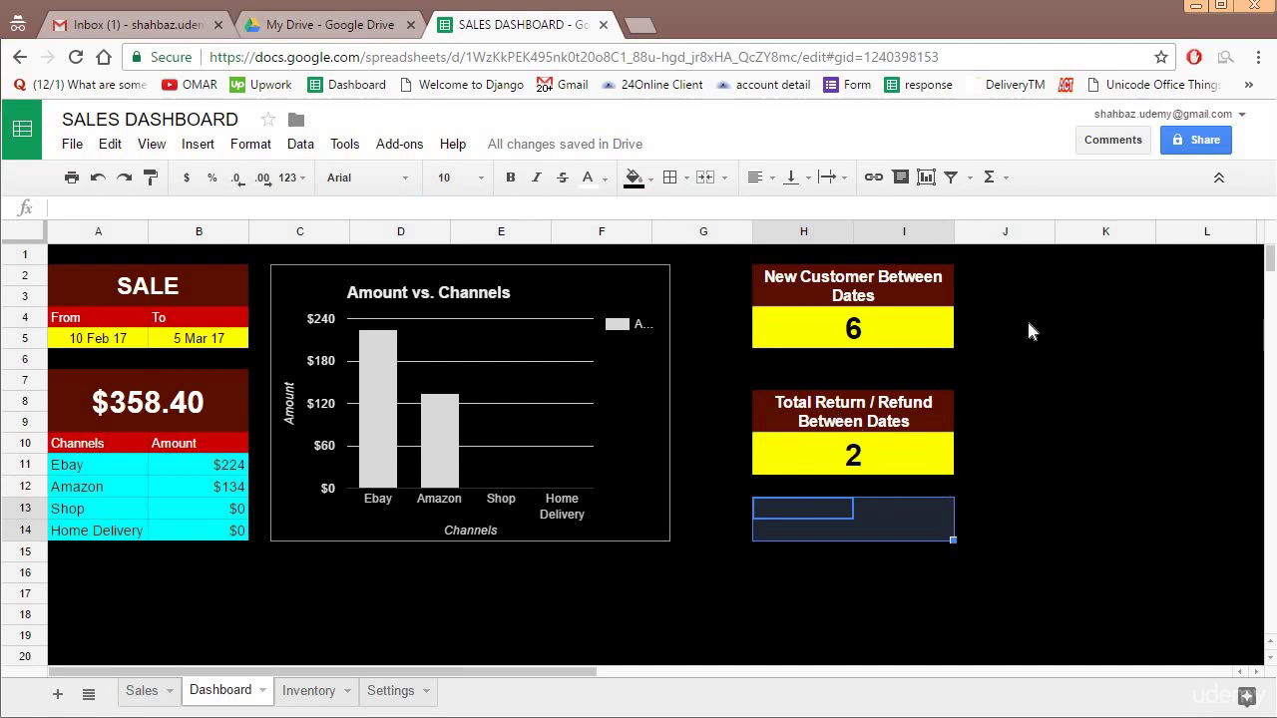
# - Paste a copy of the New Customer title card into K2 and retitle it 'Highest Selling Product'
pyautogui.click(1064, 278)
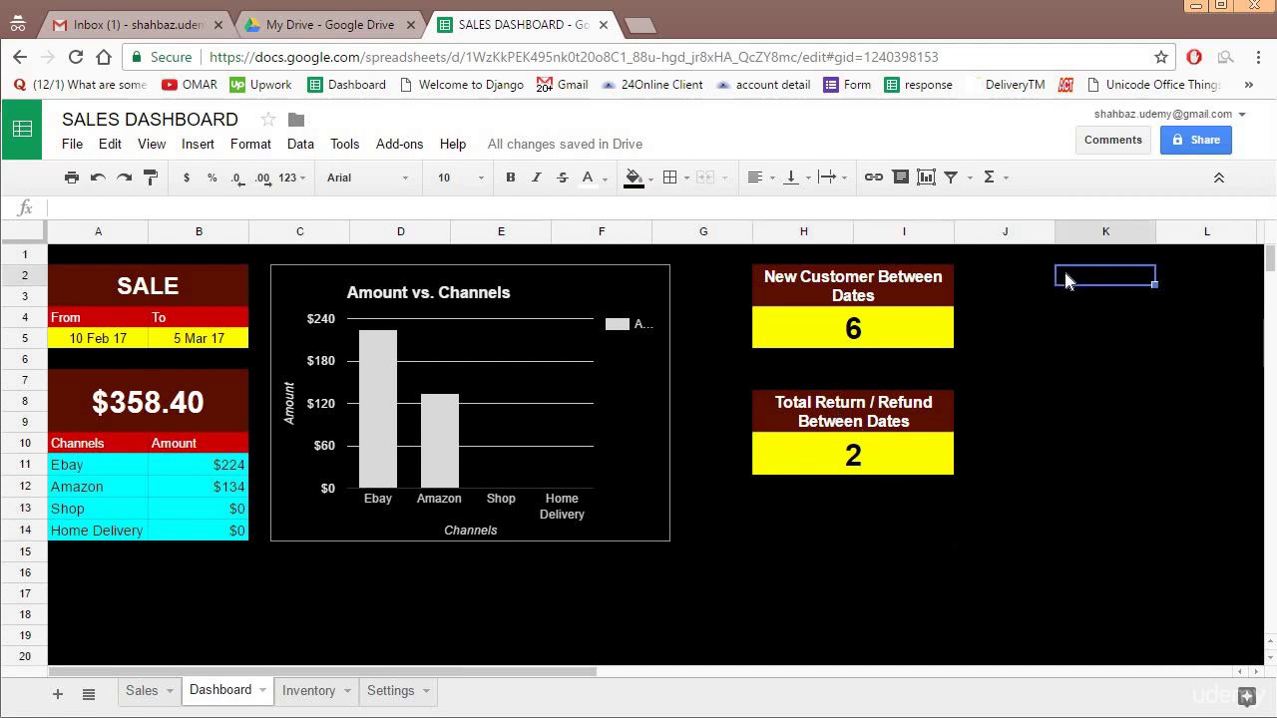
pyautogui.click(923, 282)
pyautogui.press('Right')
pyautogui.press('Right')
pyautogui.write('New Customer Between Dates')
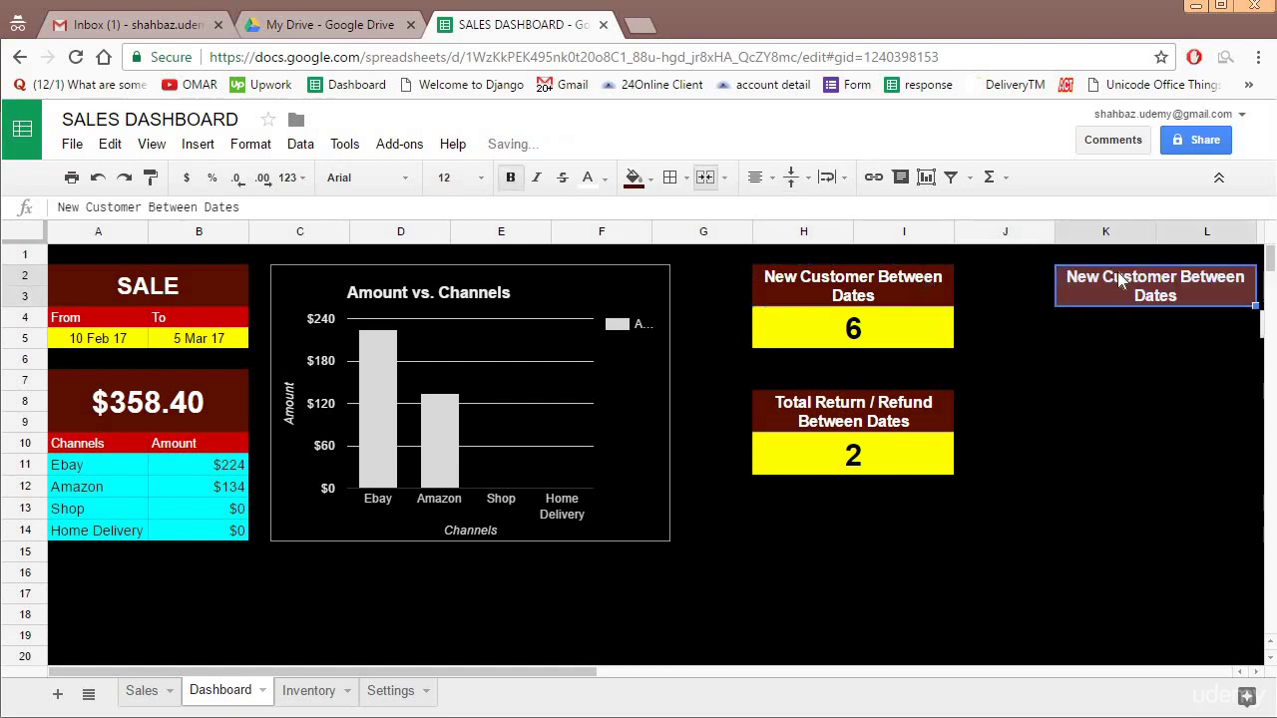
pyautogui.click(1100, 385)
pyautogui.click(1111, 288)
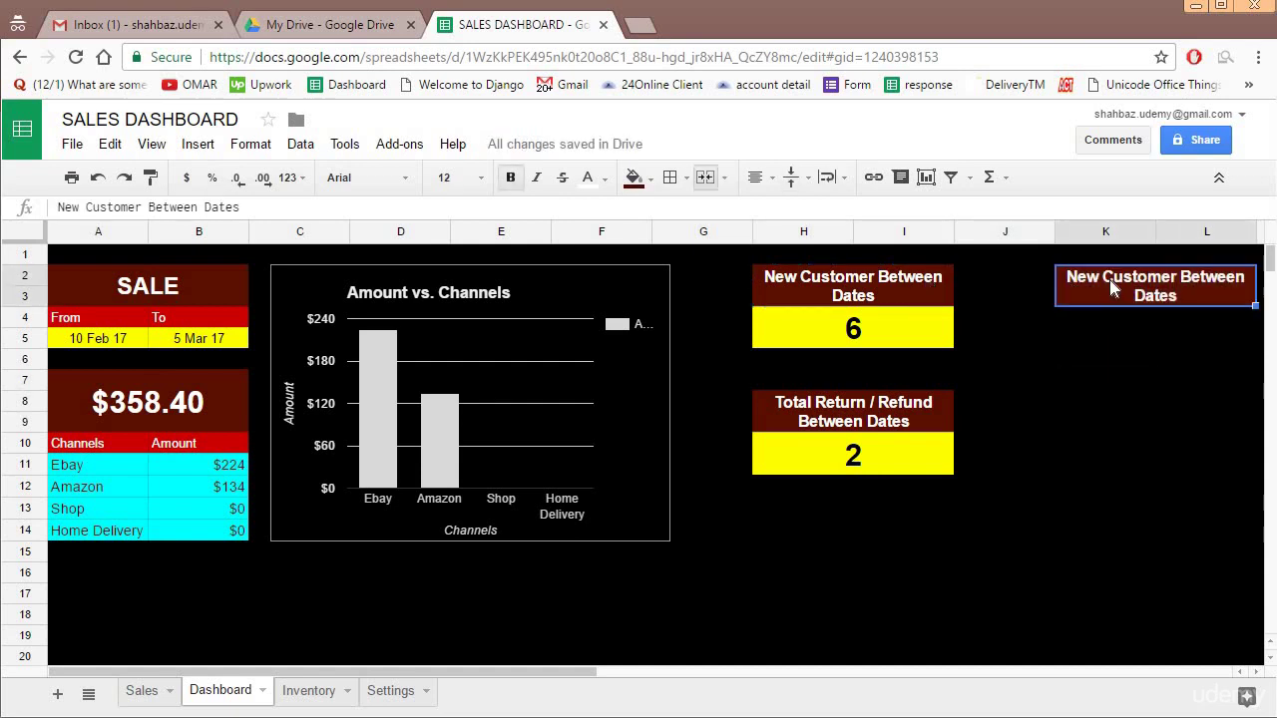
pyautogui.write('Highest ')
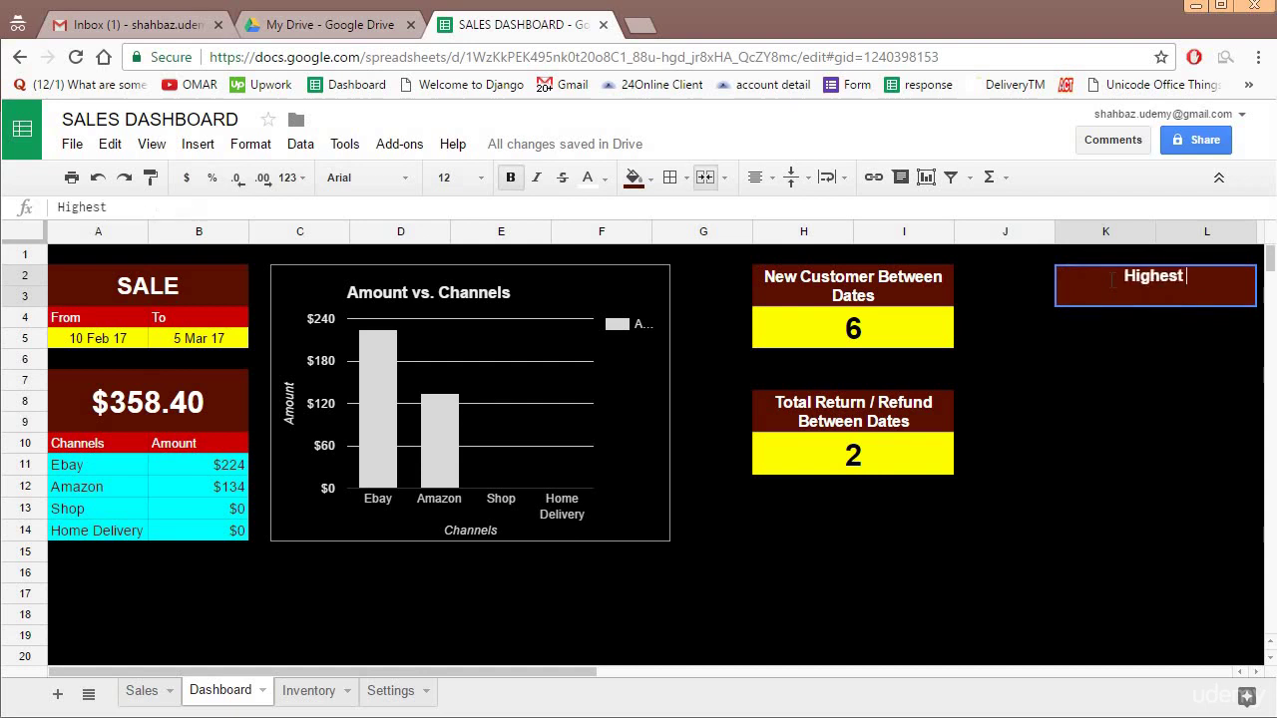
pyautogui.write('Selling')
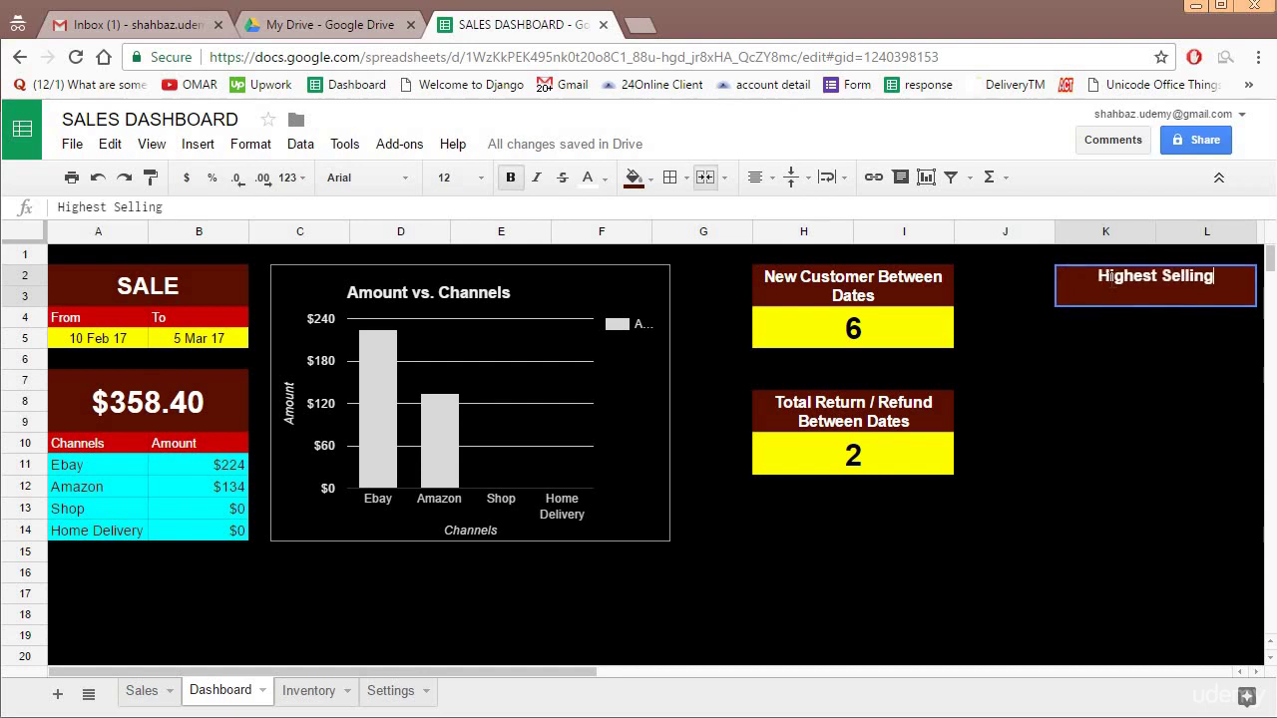
pyautogui.write(' Product')
pyautogui.press('Return')
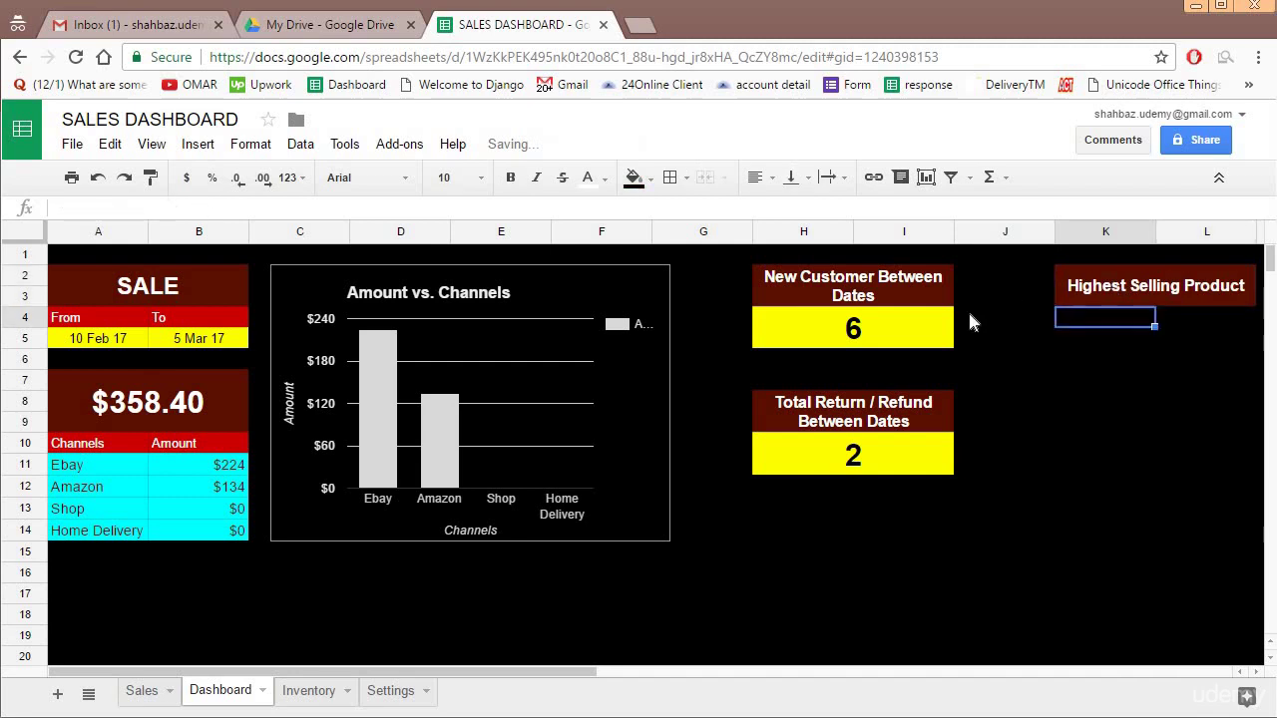
# - Copy the New Customer value formula from H4 into K4, so the new card shows 1
pyautogui.click(919, 329)
pyautogui.hotkey('ctrl', 'c')
pyautogui.press('Right')
pyautogui.press('Right')
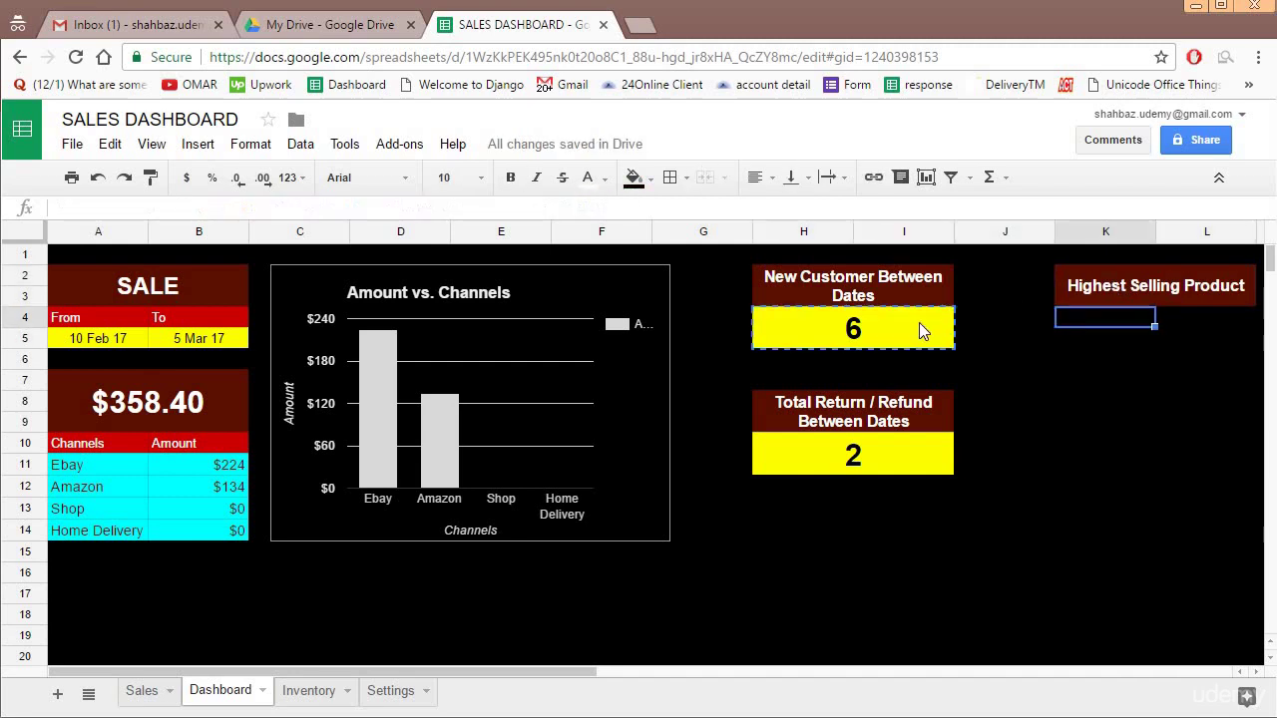
pyautogui.hotkey('ctrl', 'v')
pyautogui.click(1144, 419)
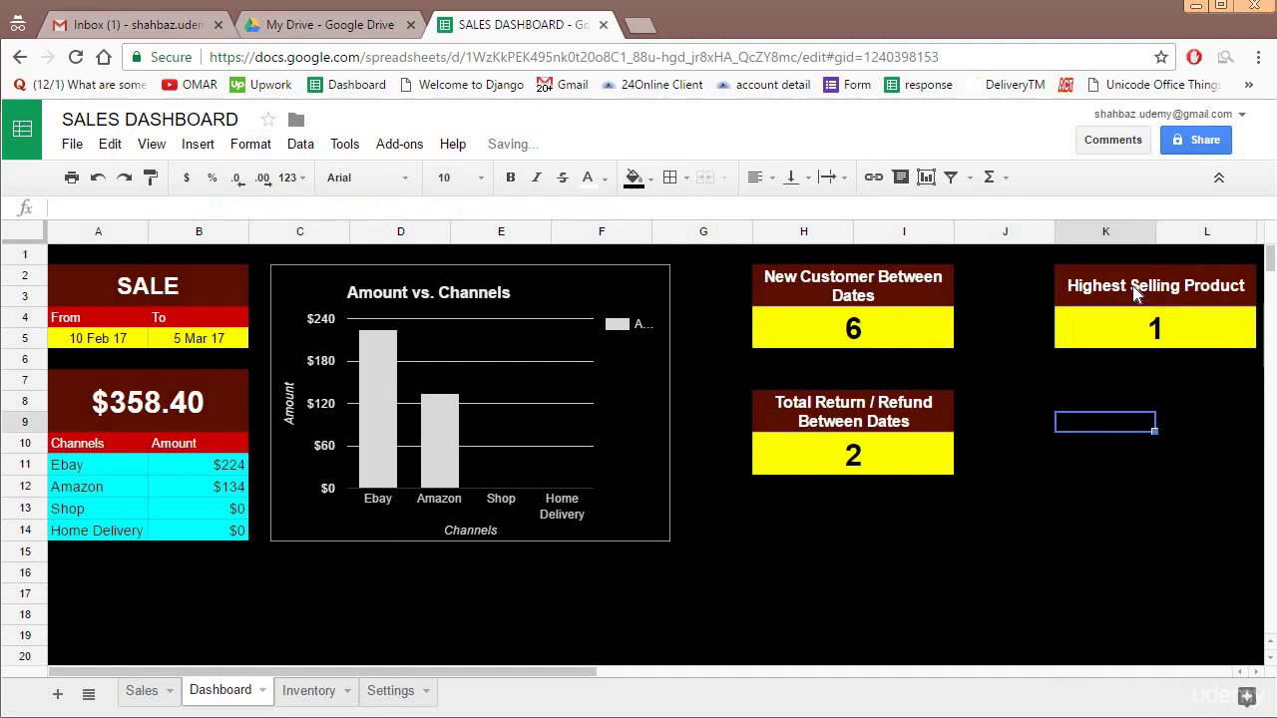
pyautogui.click(1135, 289)
pyautogui.click(833, 295)
pyautogui.click(1104, 288)
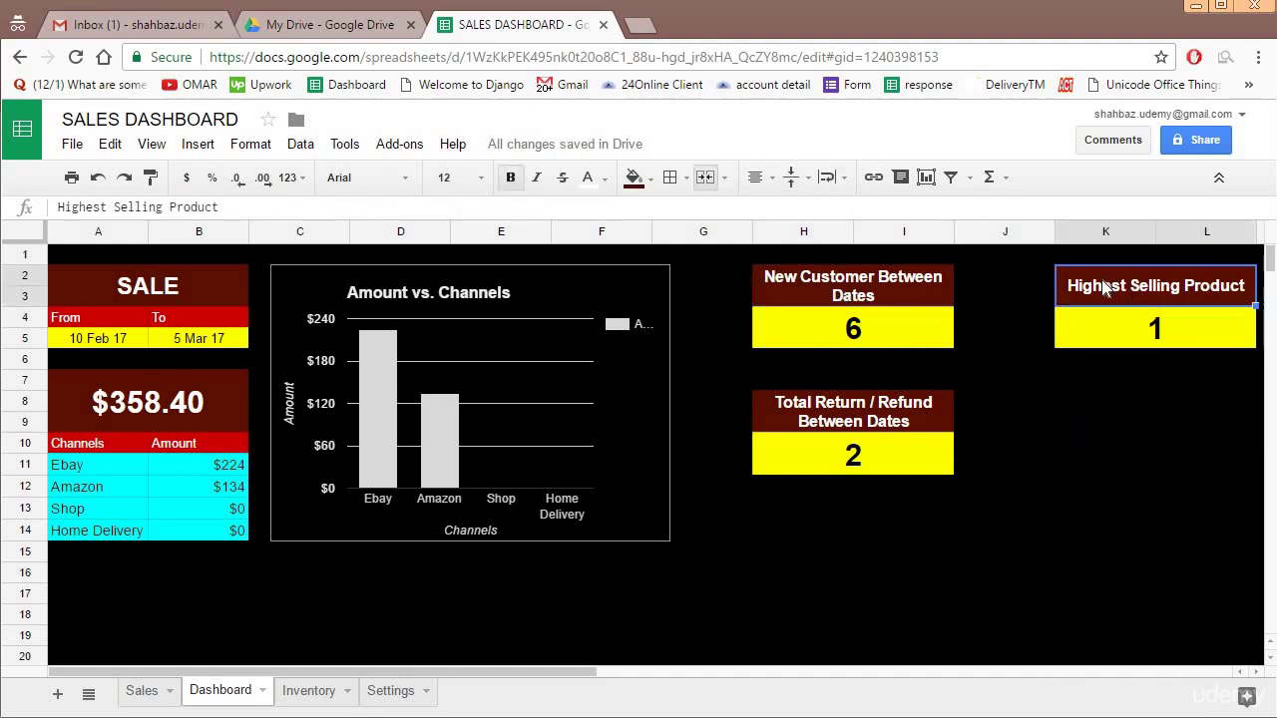
pyautogui.click(1100, 319)
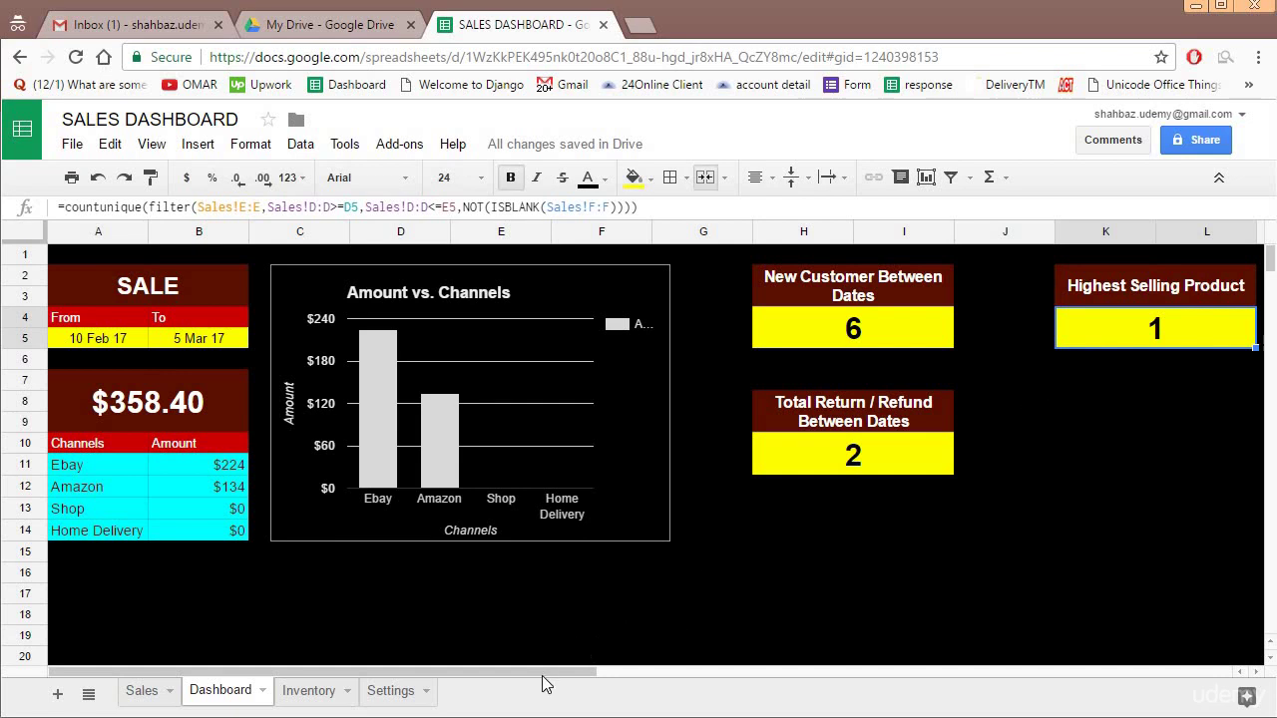
pyautogui.moveTo(523, 669); pyautogui.dragTo(646, 677)
# - In K8 start =filter(Sales!D:F,Sales!A:A>=A5, keeping Sales rows dated from the From date onward
pyautogui.click(934, 408)
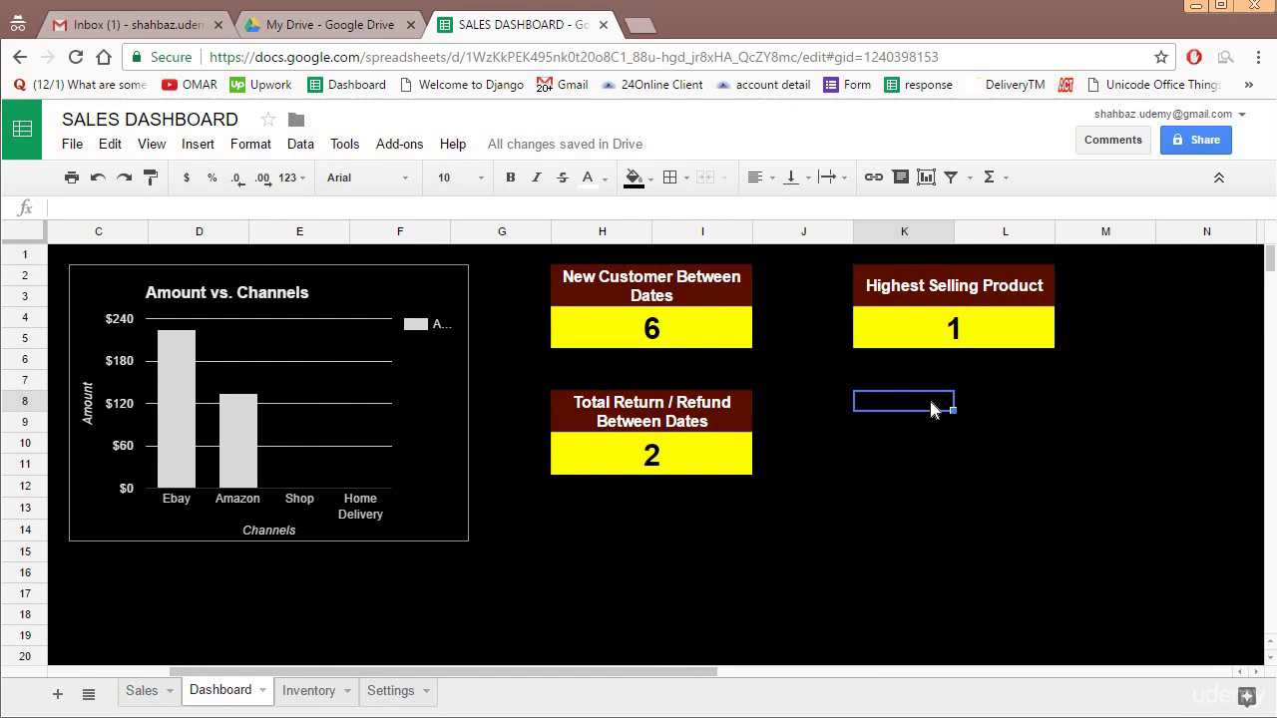
pyautogui.write('=fil')
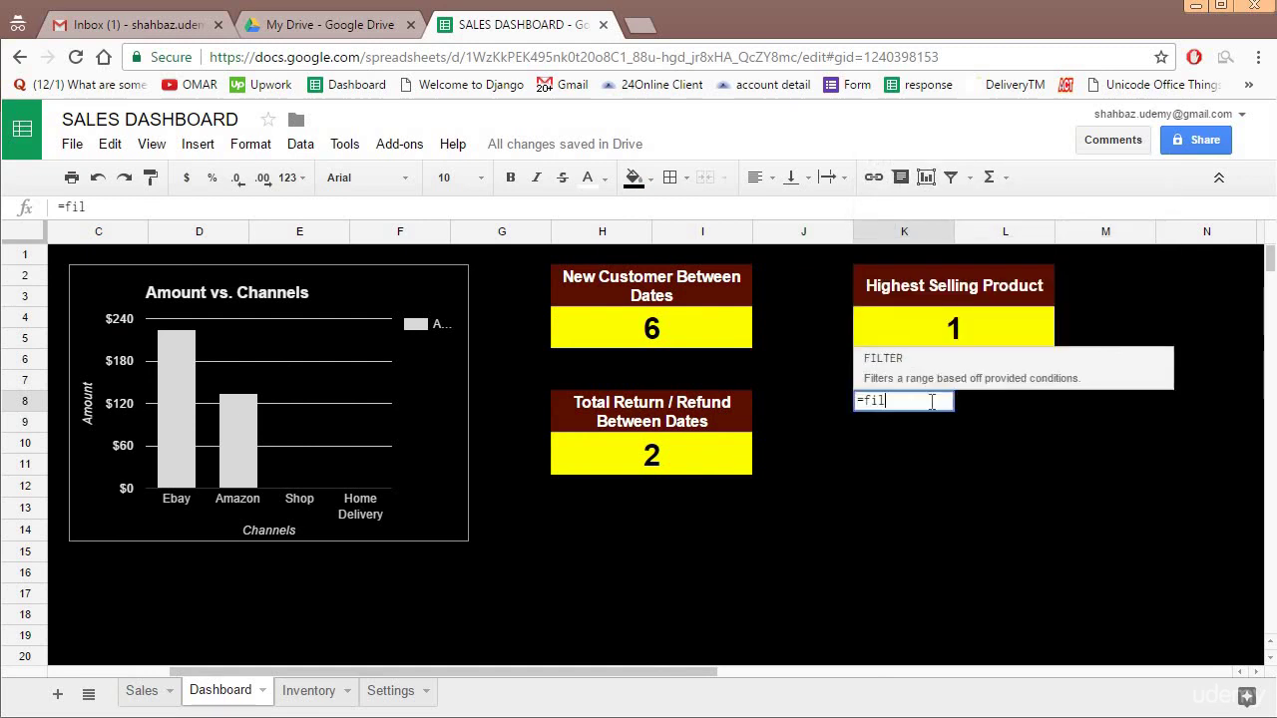
pyautogui.write('ter(')
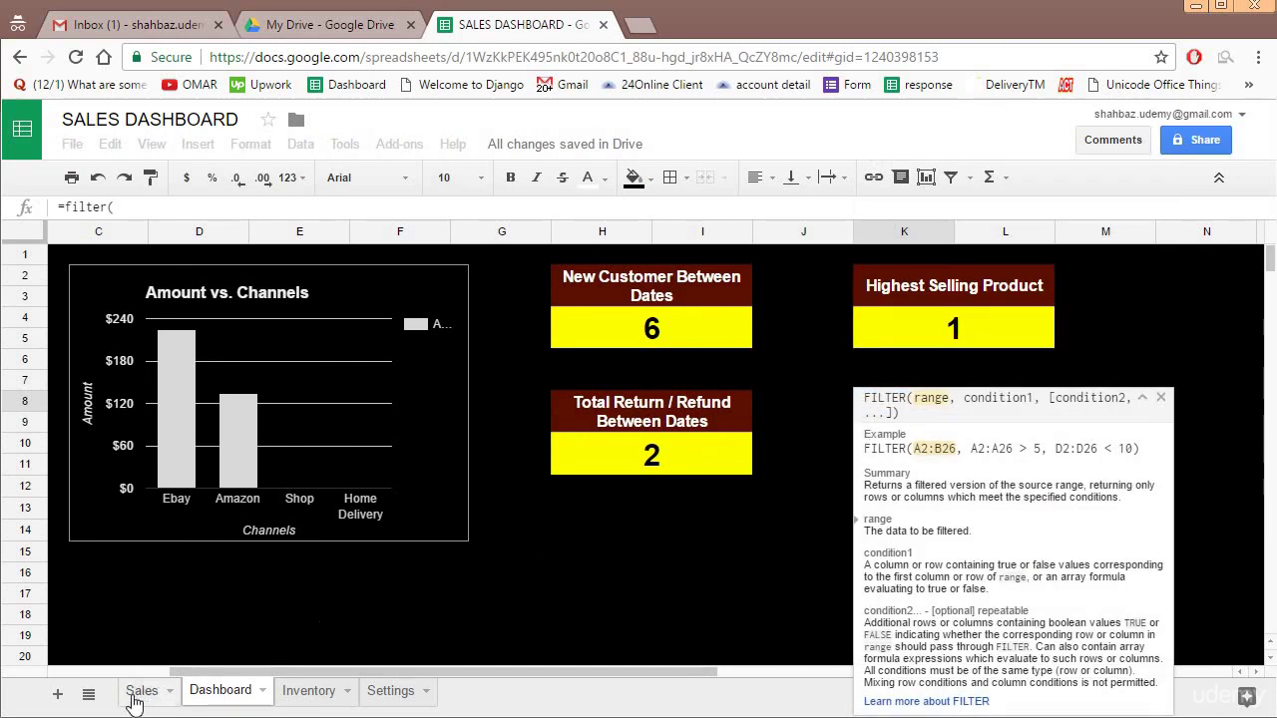
pyautogui.click(141, 690)
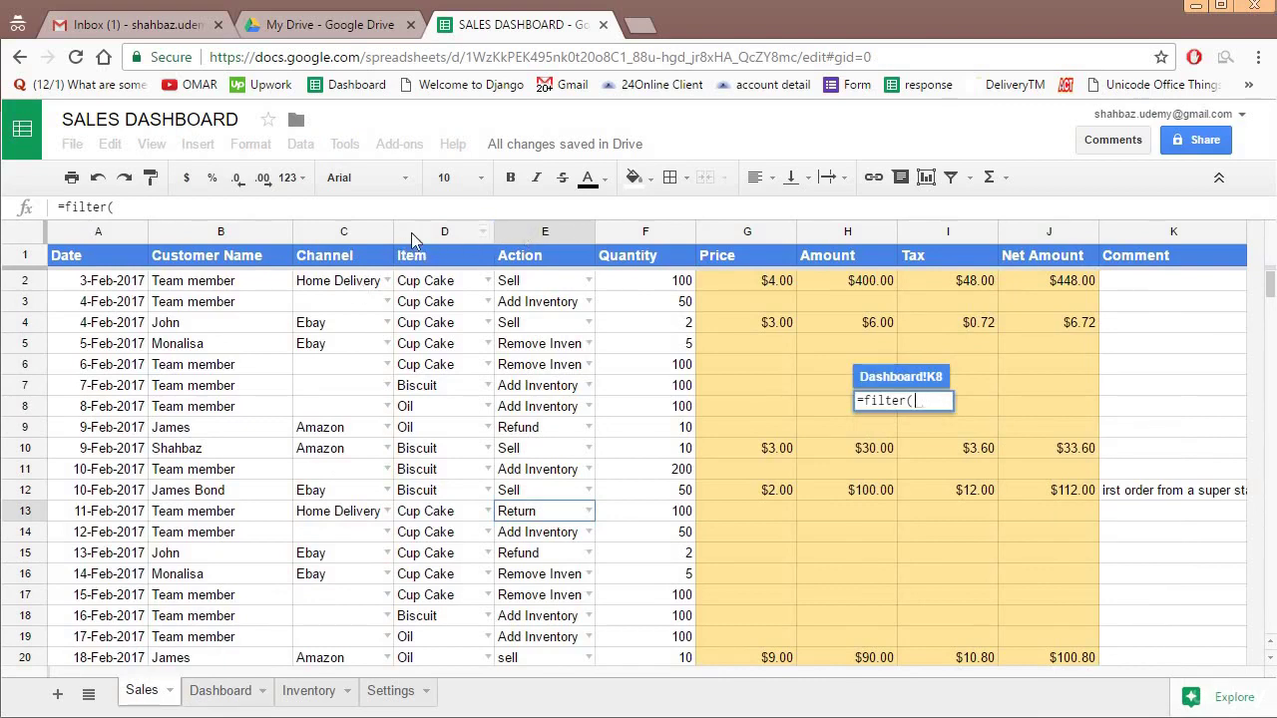
pyautogui.moveTo(417, 240); pyautogui.dragTo(626, 232)
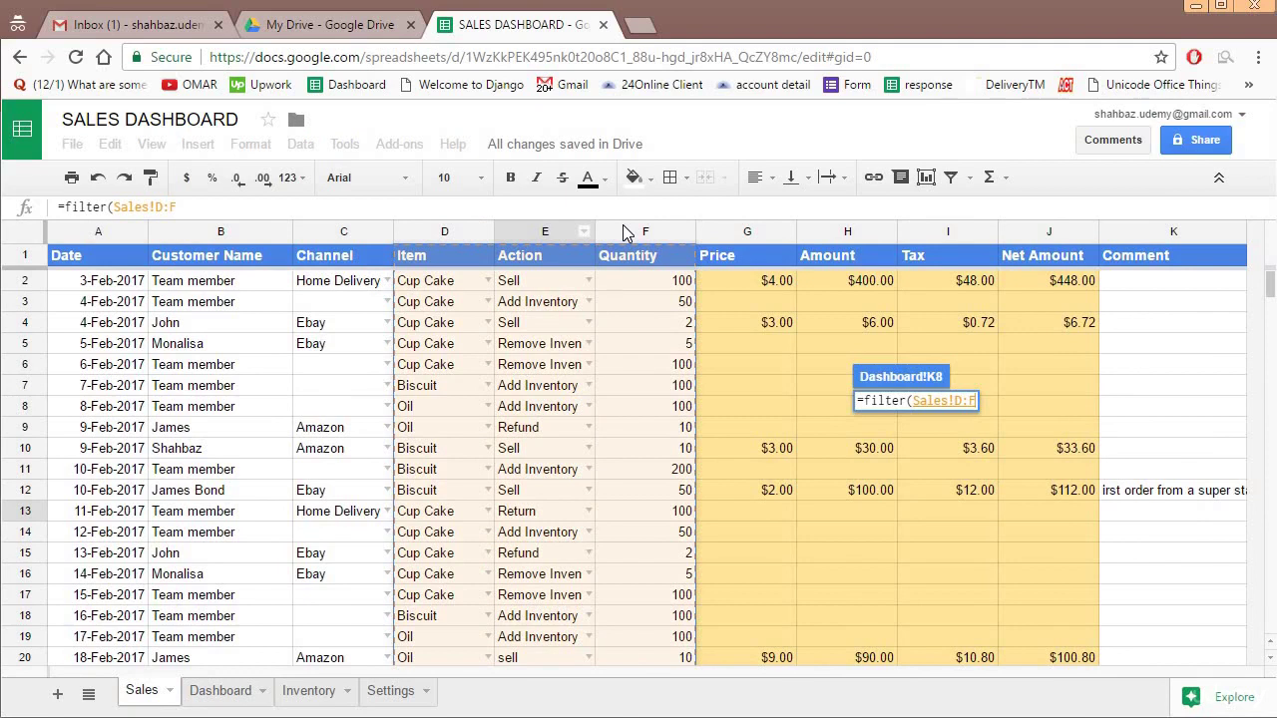
pyautogui.write(',')
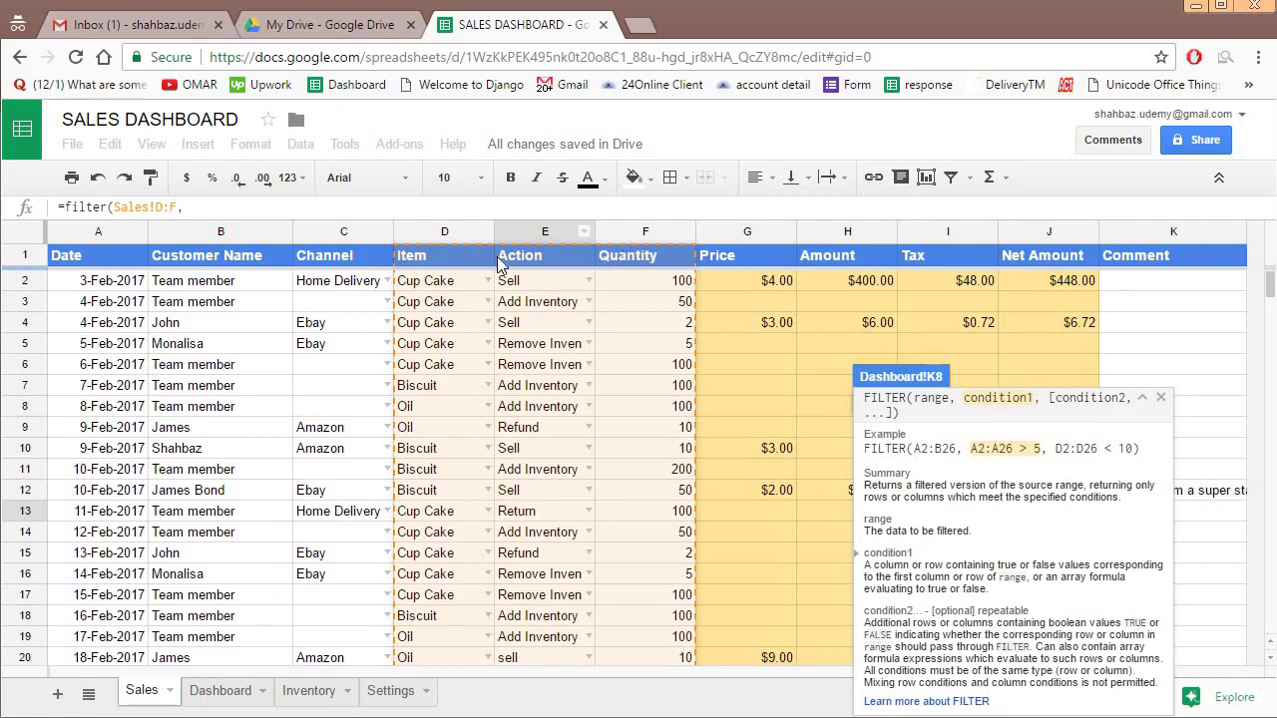
pyautogui.click(107, 234)
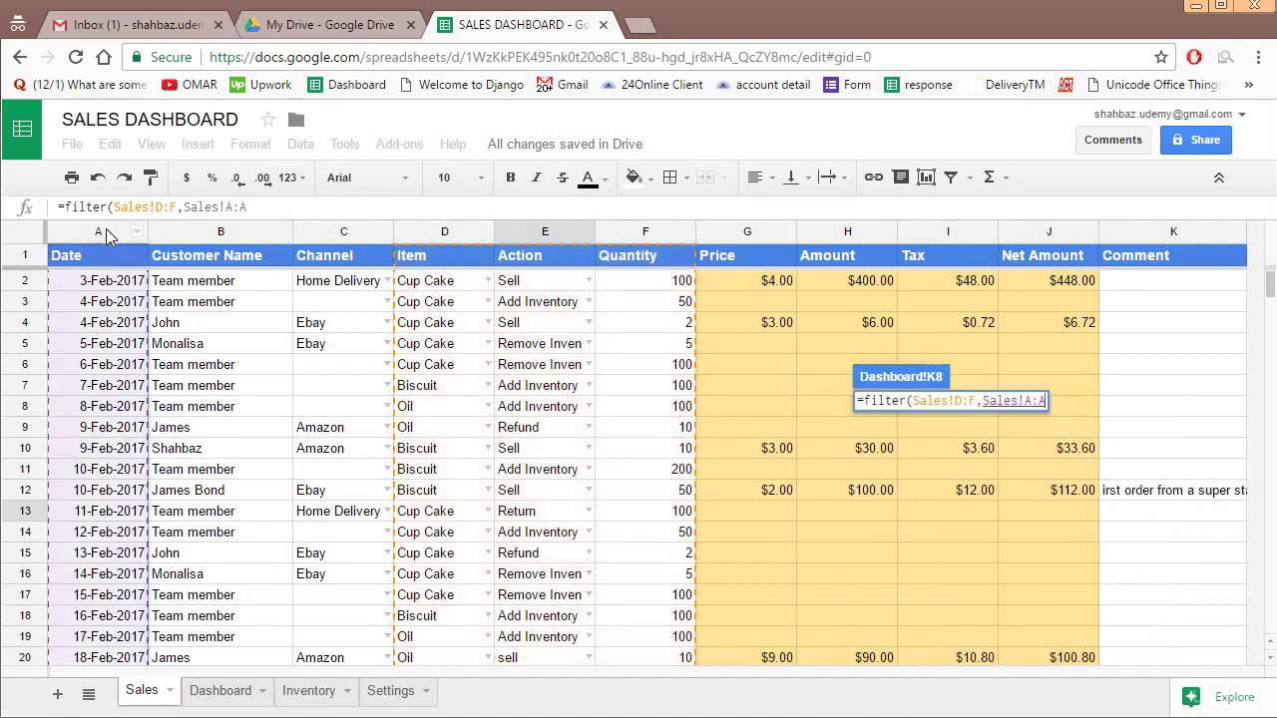
pyautogui.write('>')
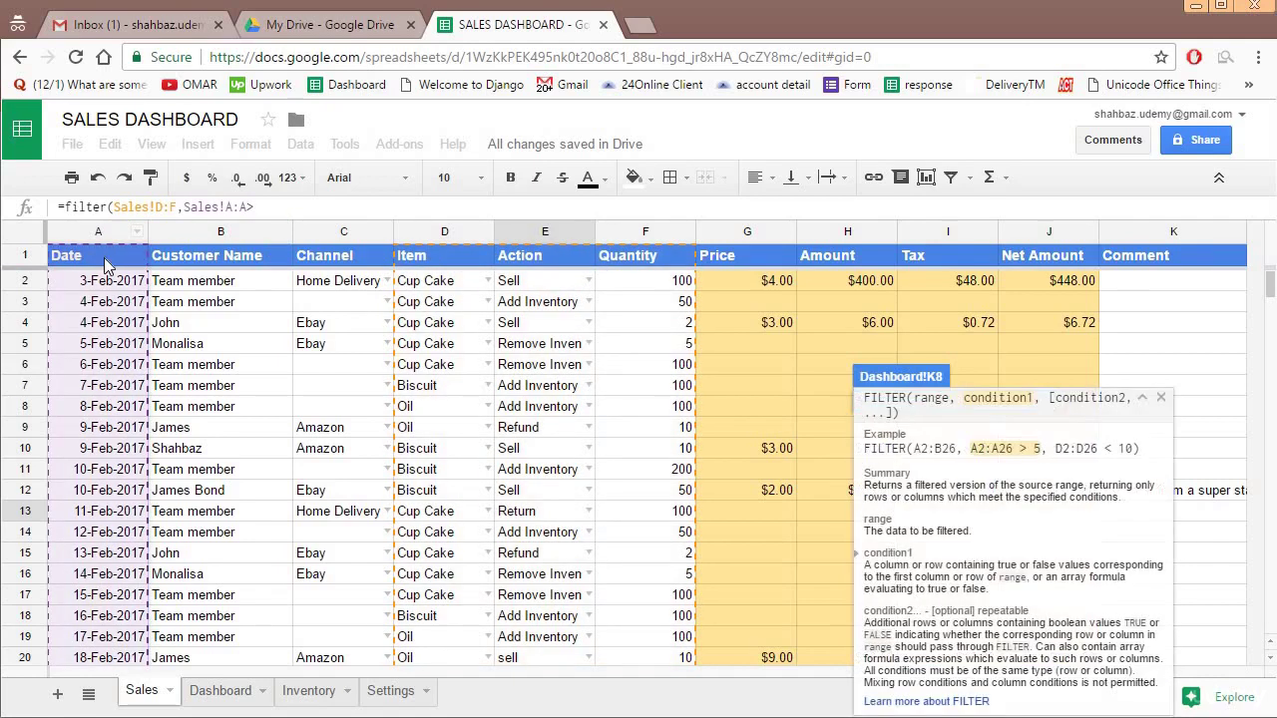
pyautogui.click(221, 692)
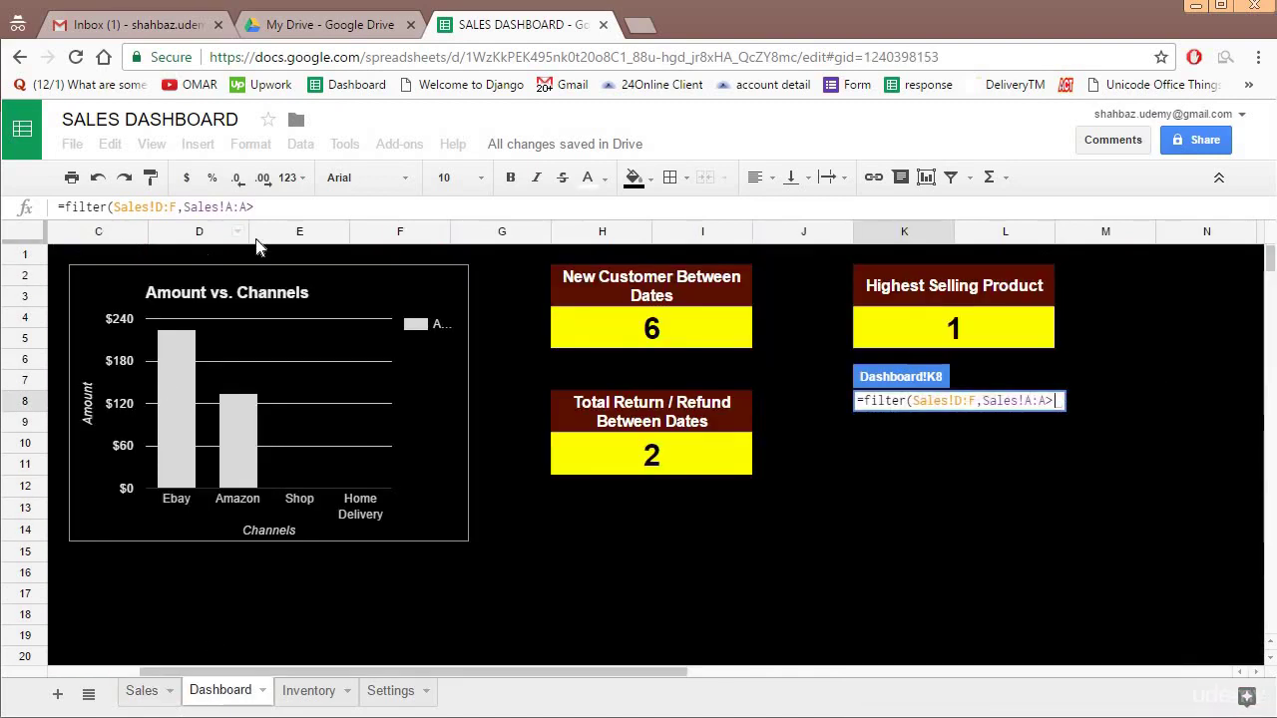
pyautogui.write('=')
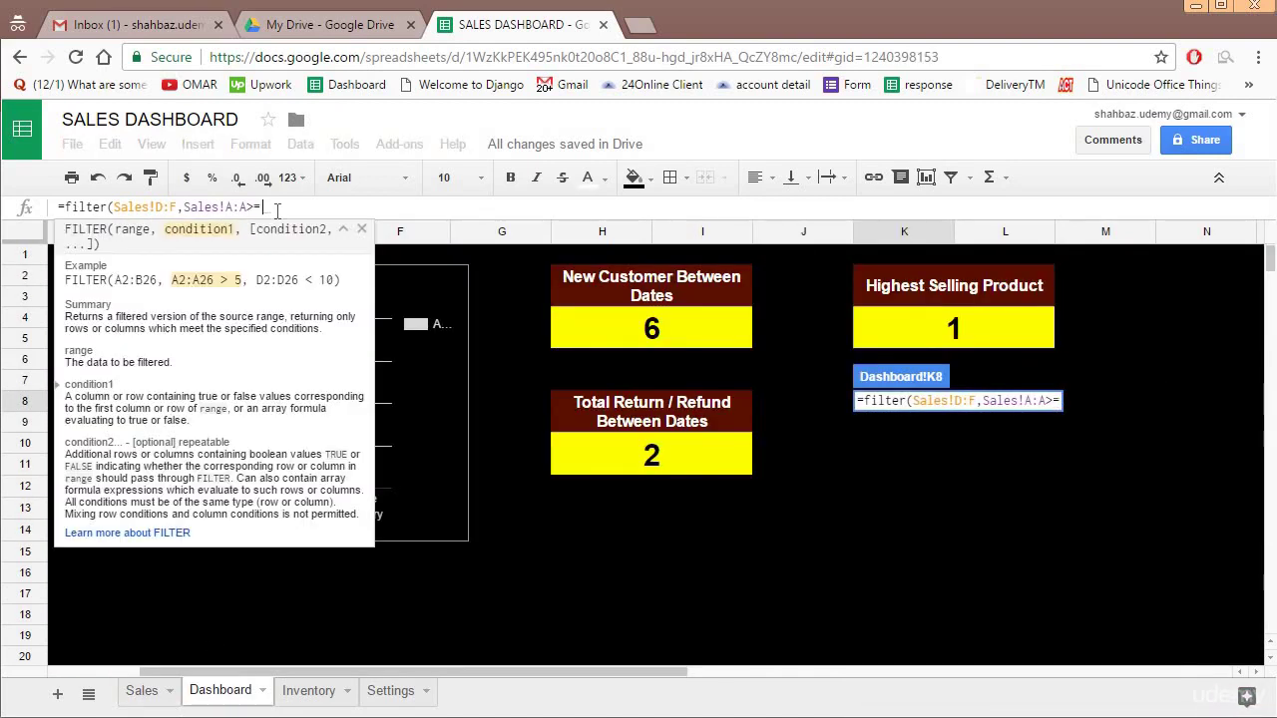
pyautogui.hscroll(-2, 509, 337)
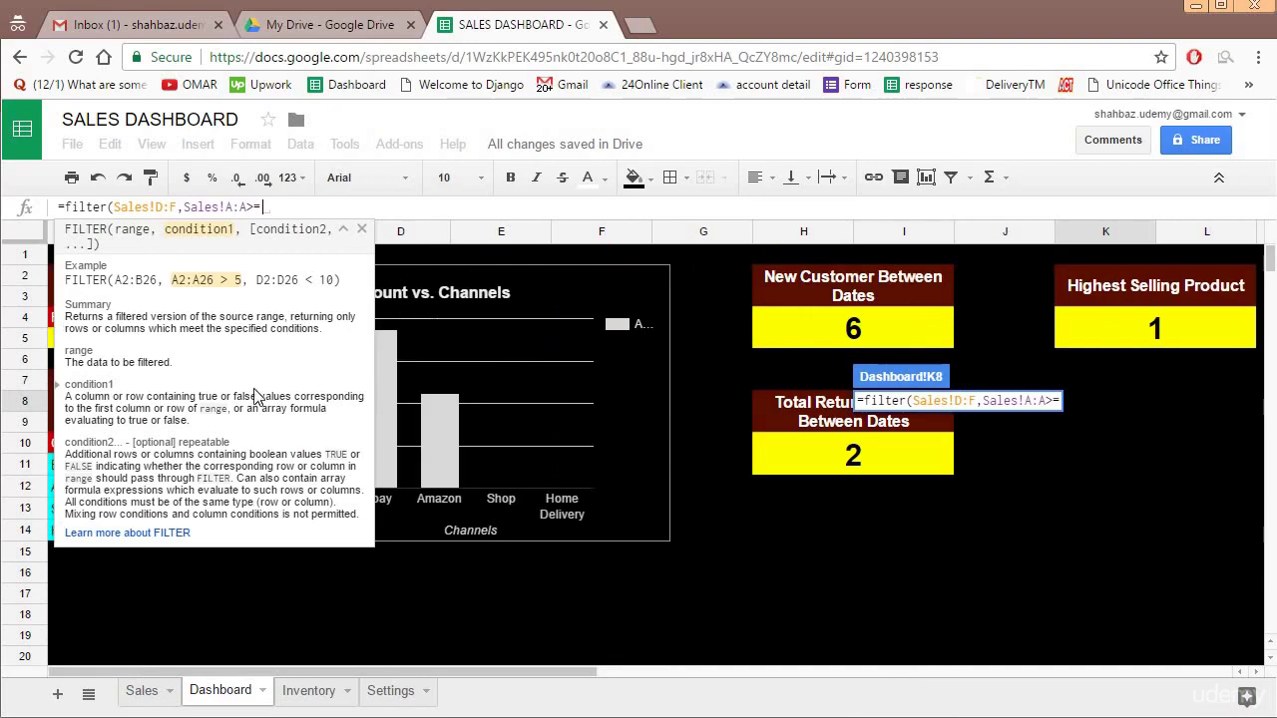
pyautogui.click(56, 339)
pyautogui.write(',')
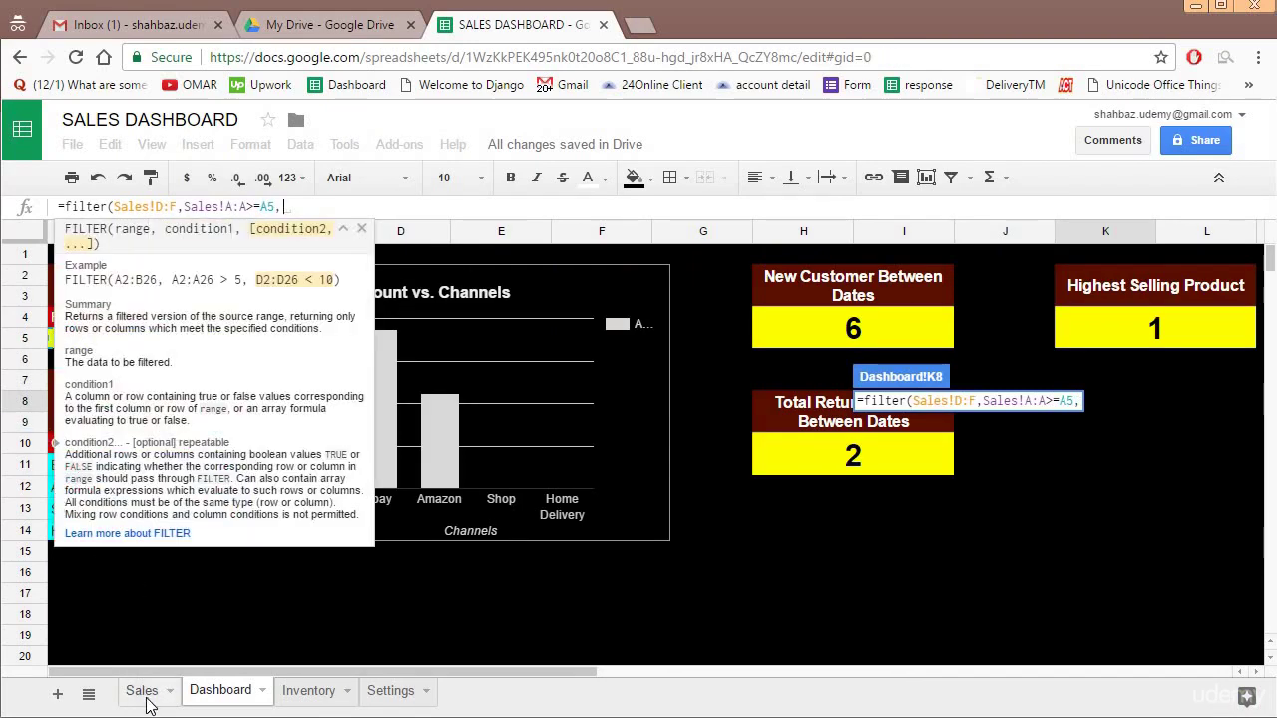
# - Add the condition Sales!A:A<=B5 and commit the K8 filter formula
pyautogui.click(142, 694)
pyautogui.click(98, 233)
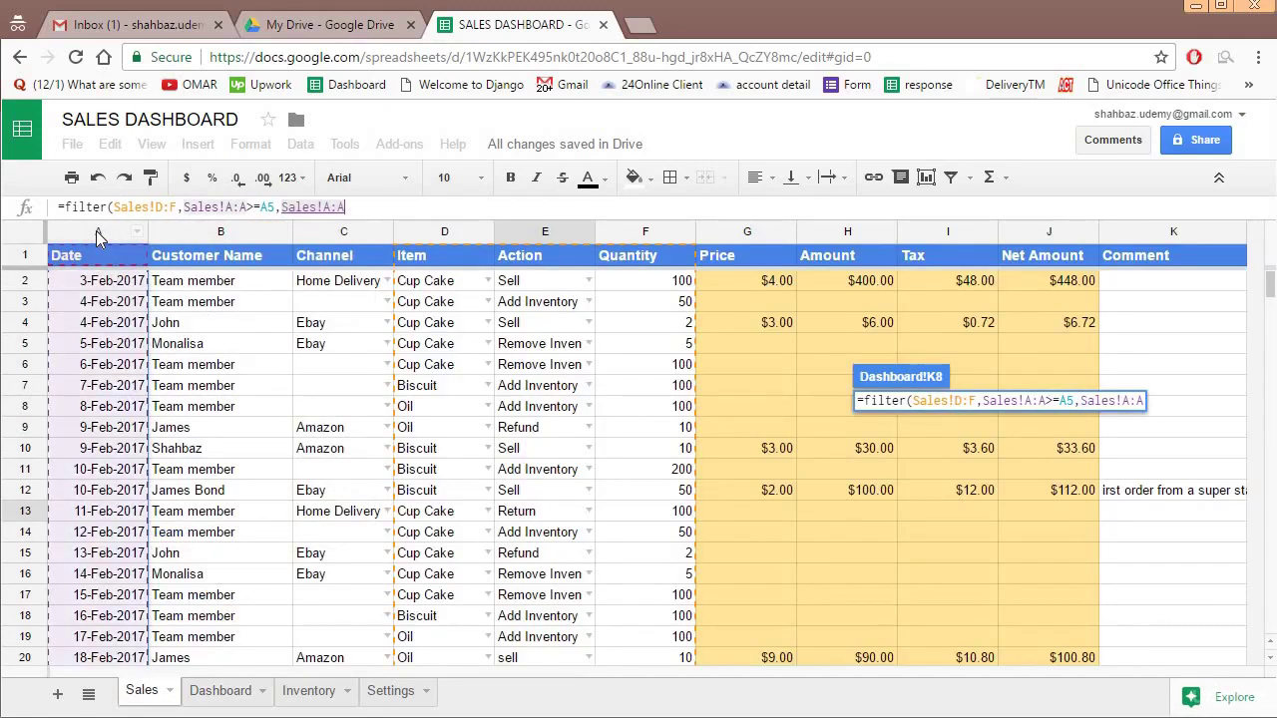
pyautogui.write('<=')
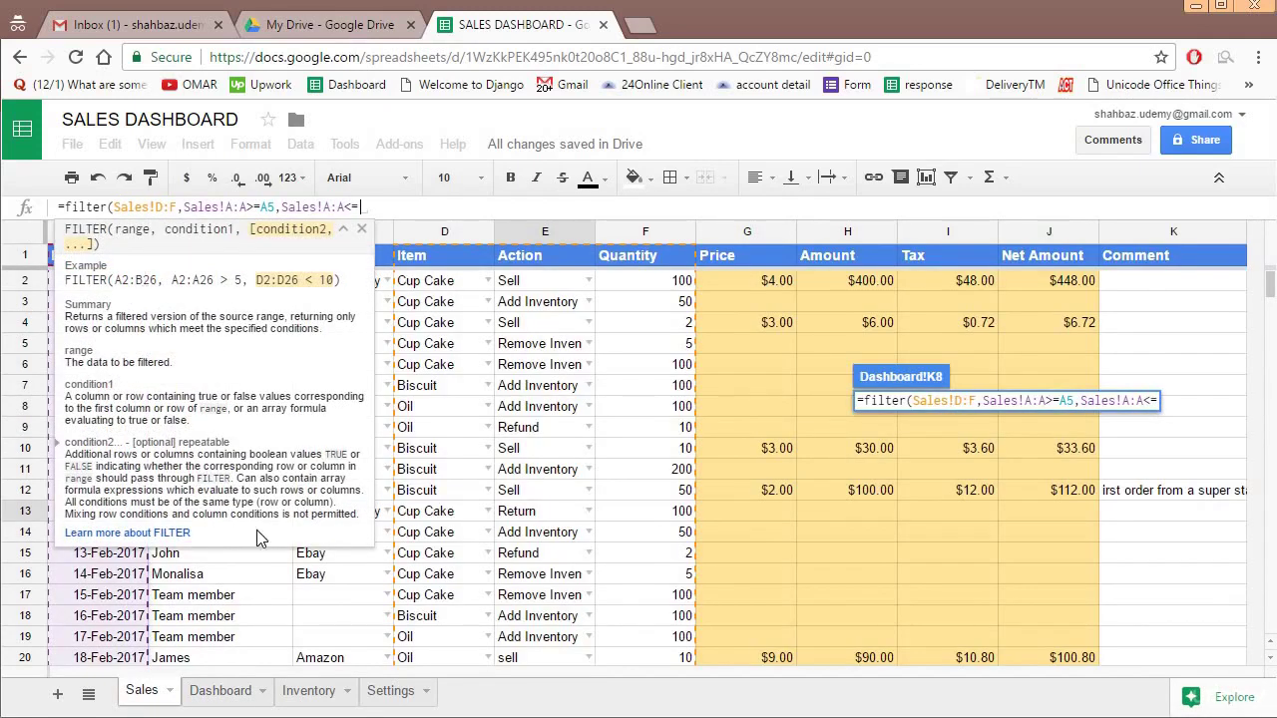
pyautogui.click(239, 695)
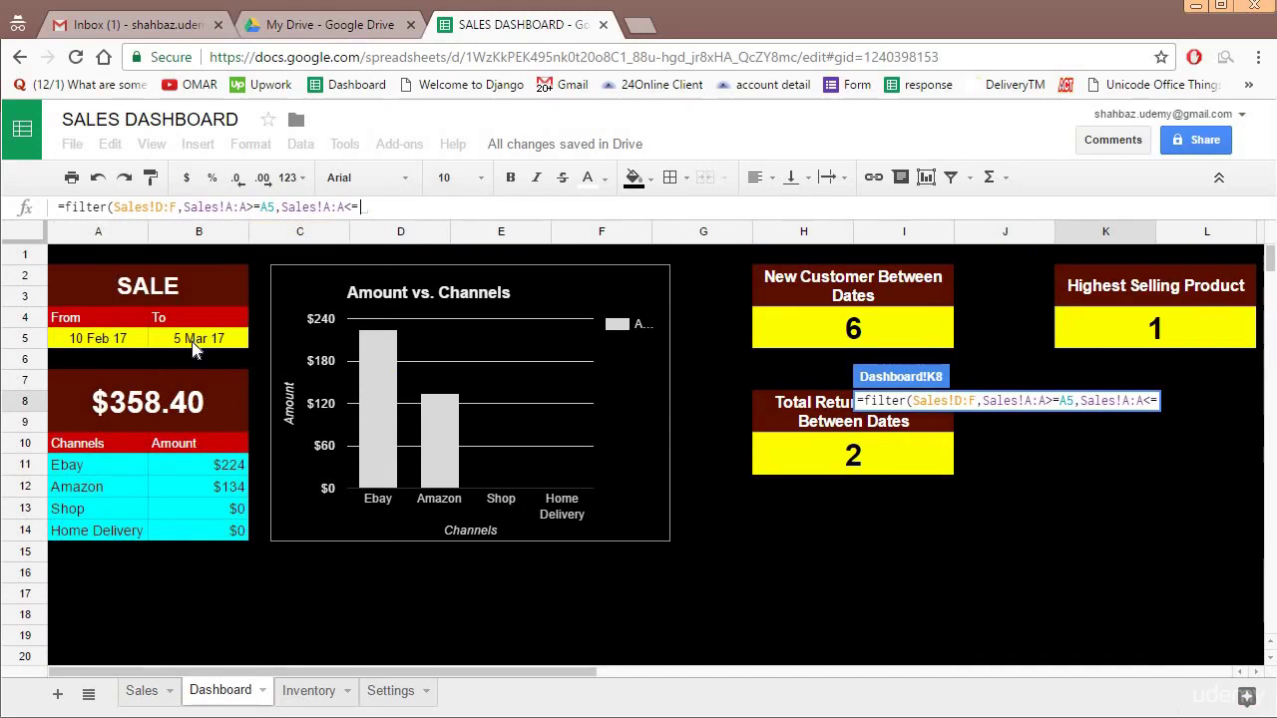
pyautogui.click(194, 342)
pyautogui.press('Return')
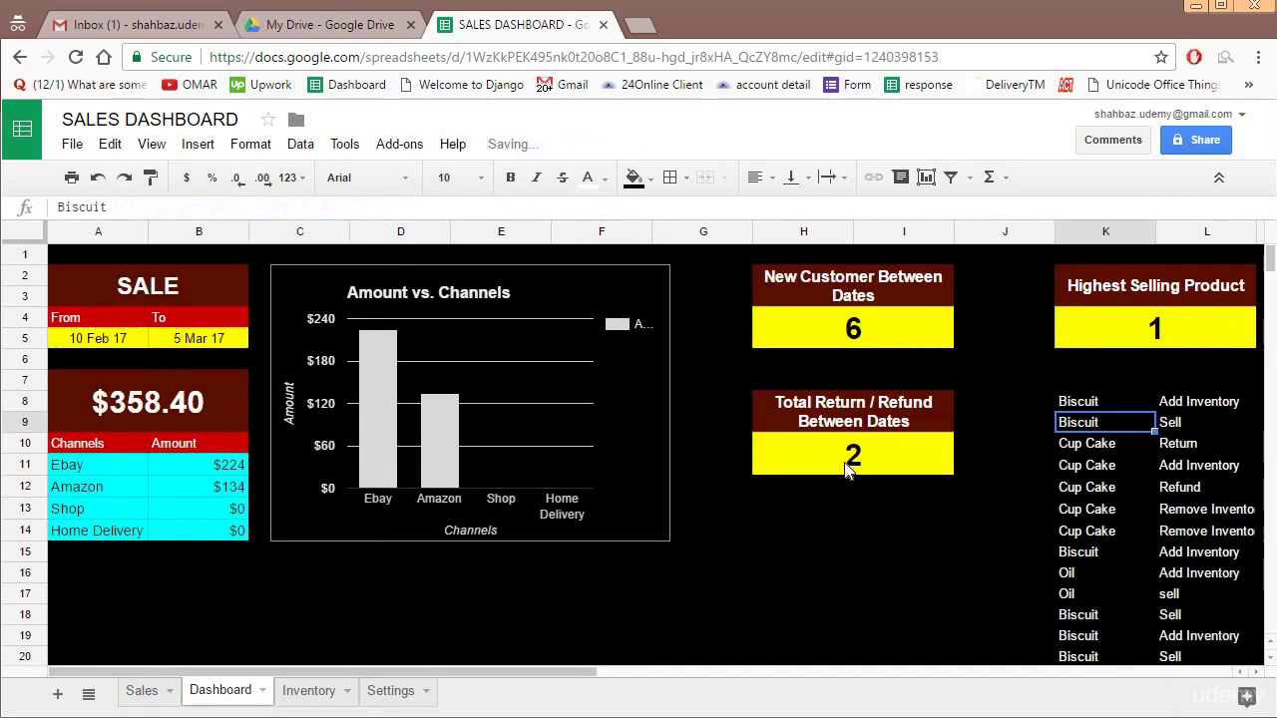
# - Check the filtered Item, Action and Quantity results against the Action column on Sales
pyautogui.click(1097, 404)
pyautogui.press('Right')
pyautogui.press('Right')
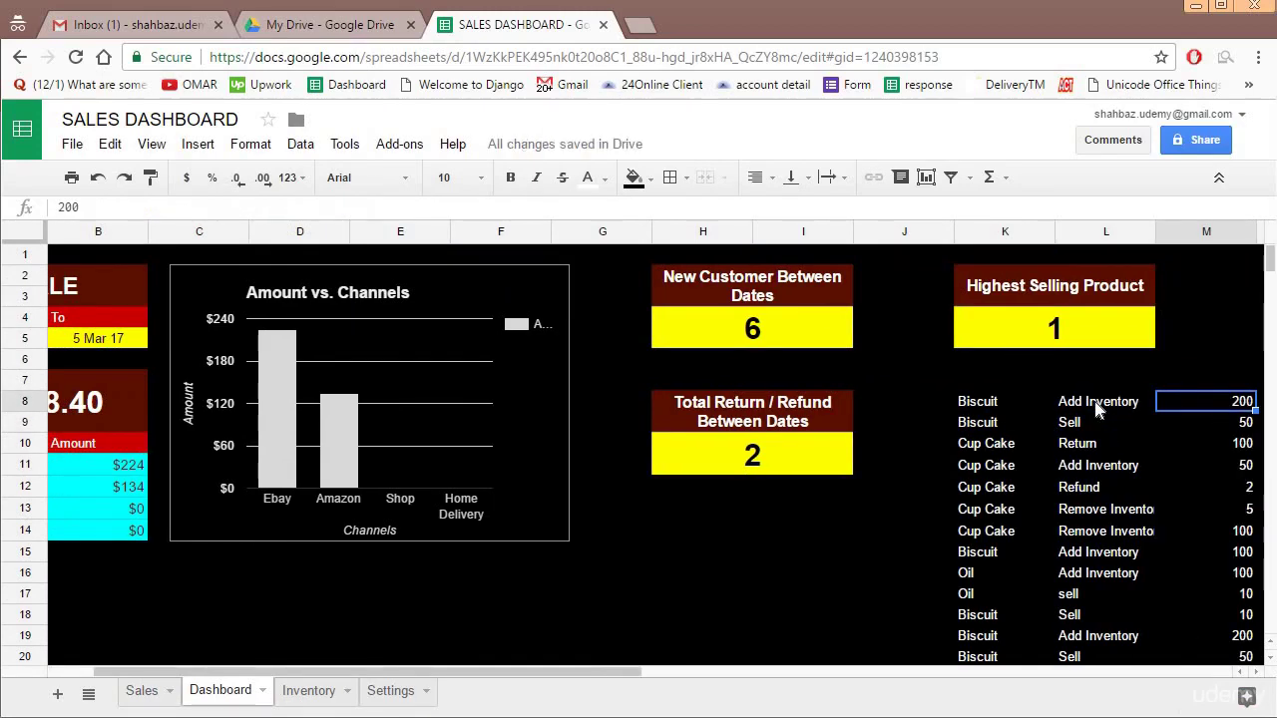
pyautogui.press('Left')
pyautogui.press('Left')
pyautogui.press('Right')
pyautogui.press('Right')
pyautogui.press('Right')
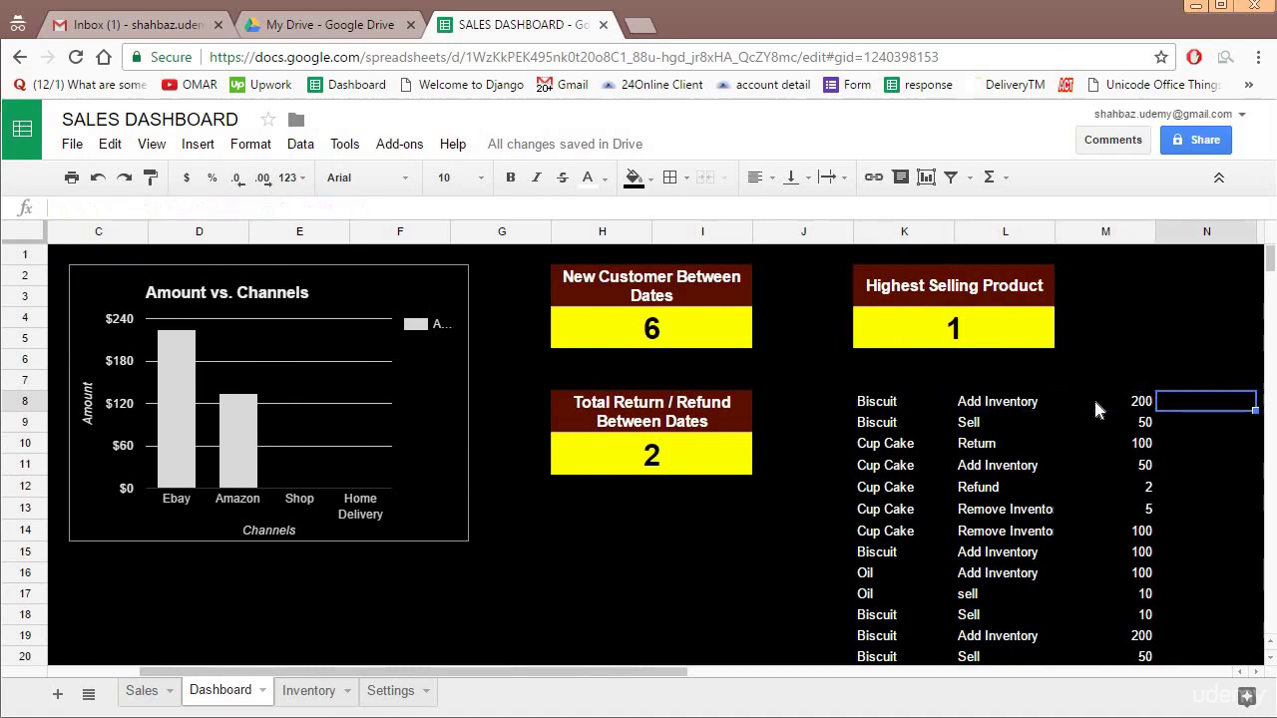
pyautogui.press('Left')
pyautogui.press('Left')
pyautogui.press('Left')
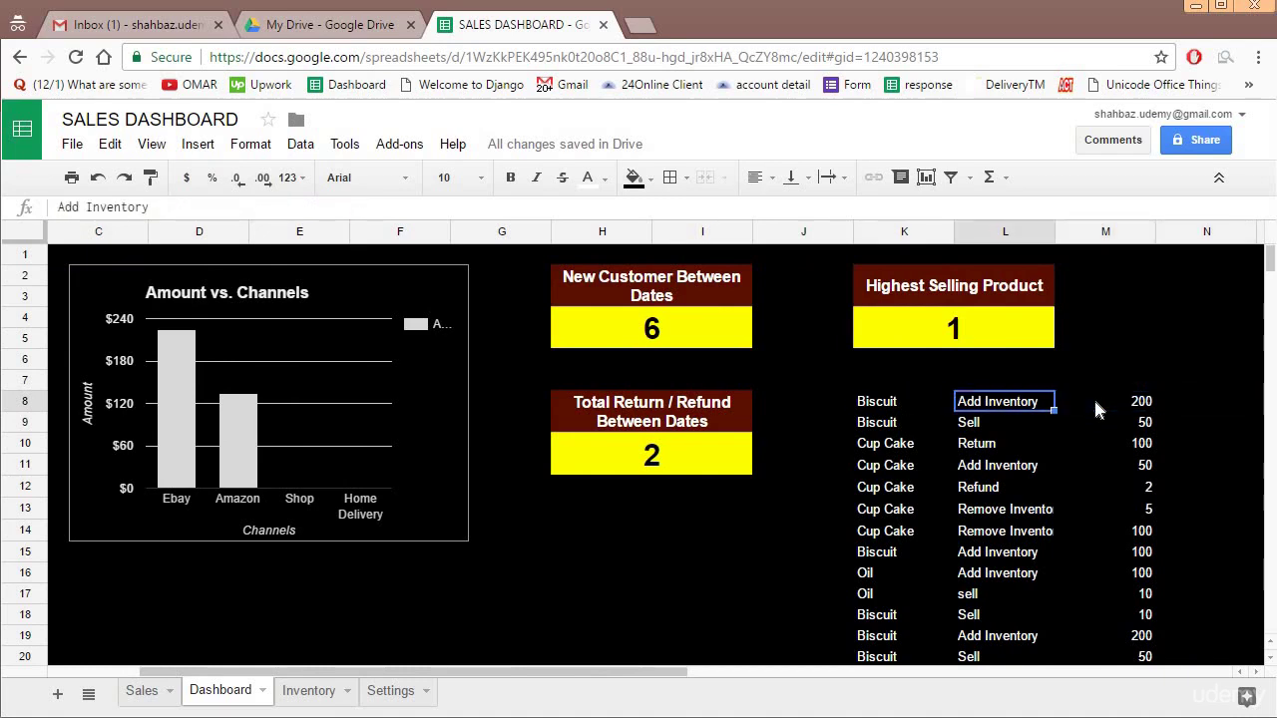
pyautogui.press('Right')
pyautogui.click(141, 690)
pyautogui.click(518, 231)
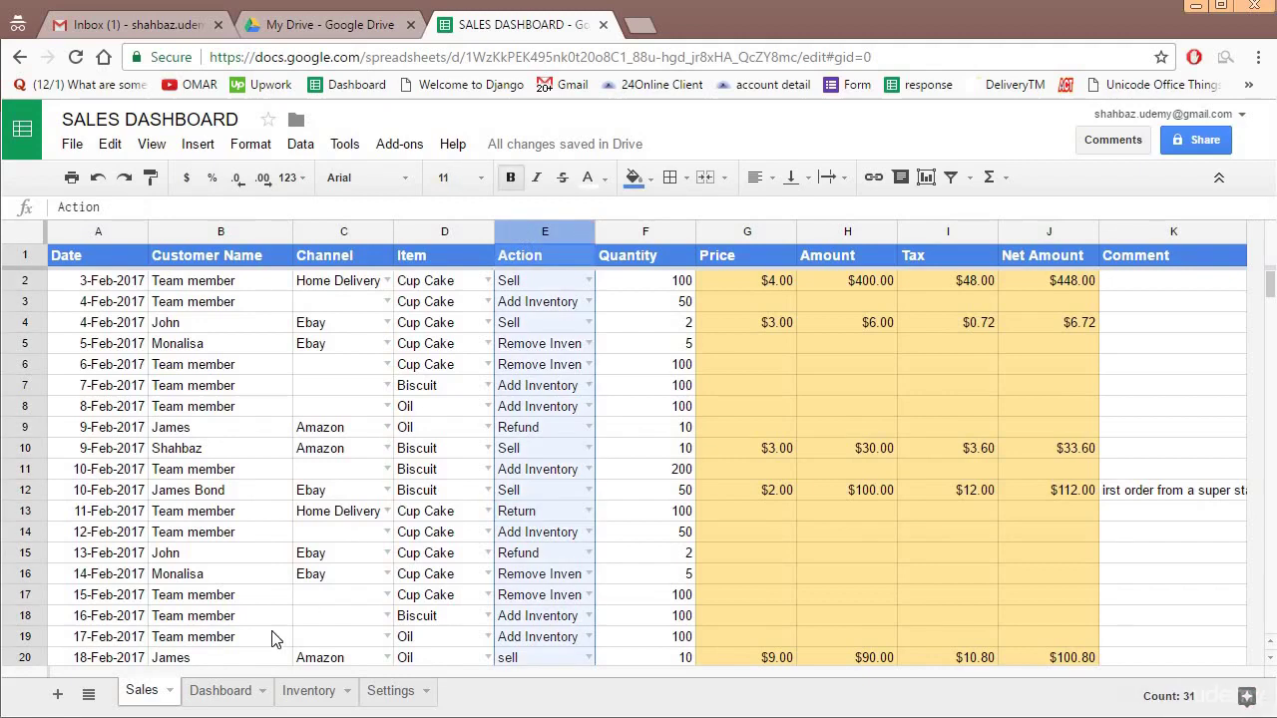
pyautogui.click(221, 691)
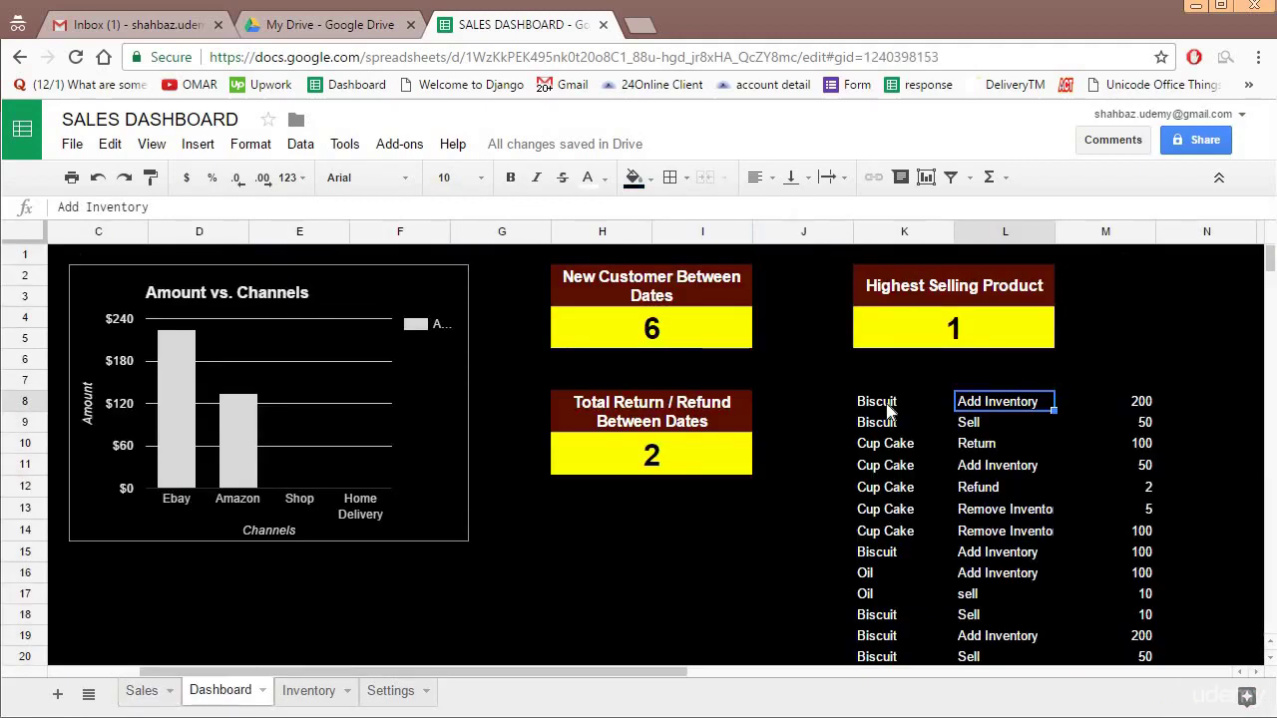
pyautogui.click(891, 404)
# - Add Sales!E:E="Sell" to the K8 filter, leaving four Sell rows: Biscuit 50, Oil 10, Biscuit 10, Biscuit 50
pyautogui.click(376, 206)
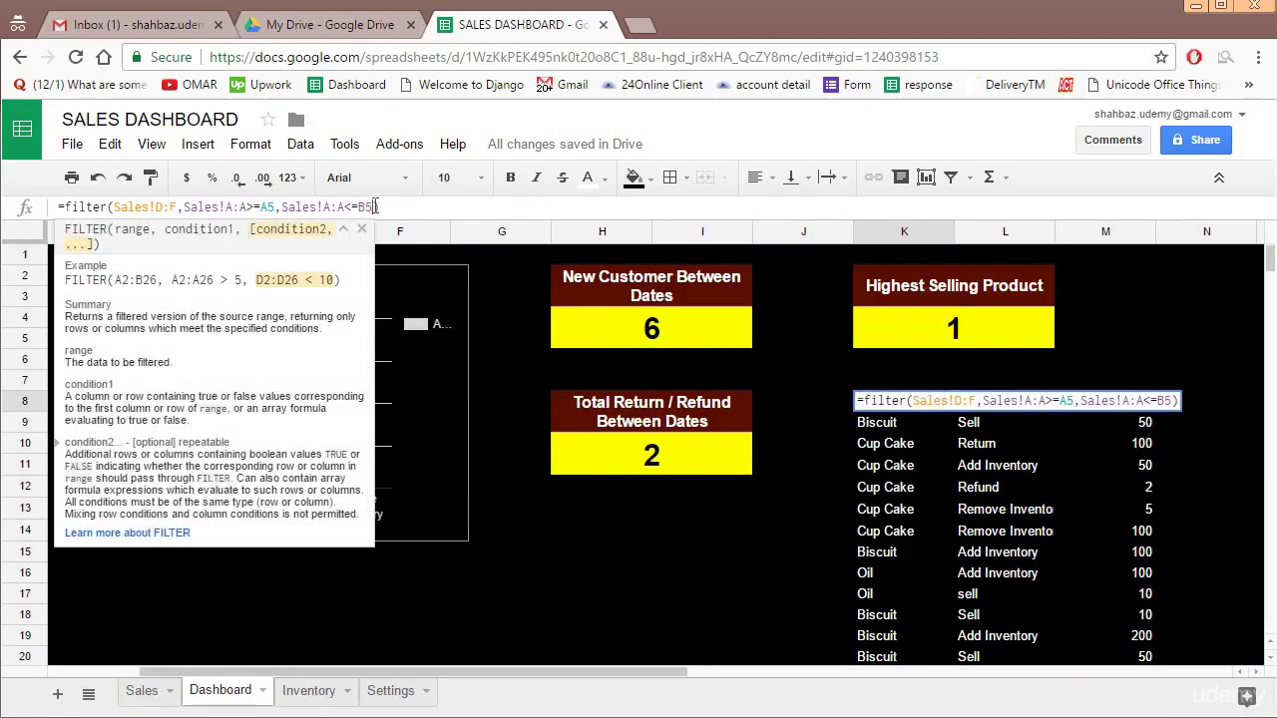
pyautogui.write(',')
pyautogui.click(137, 702)
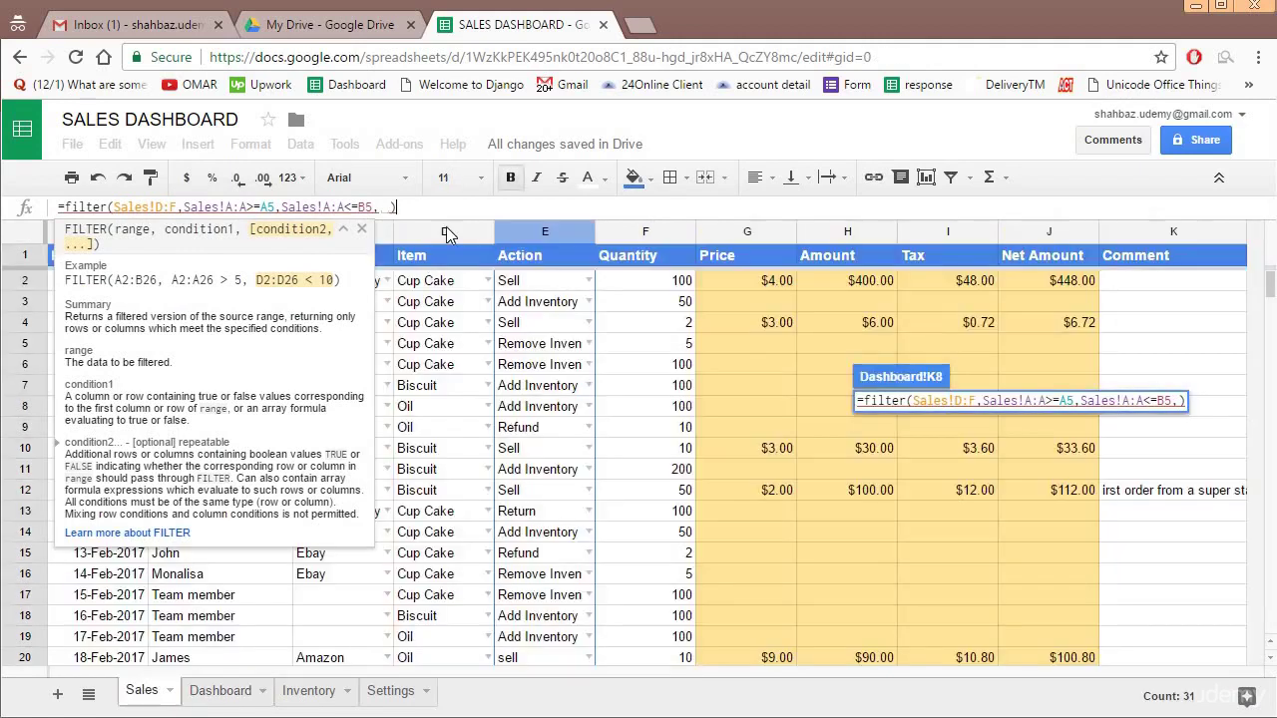
pyautogui.click(520, 233)
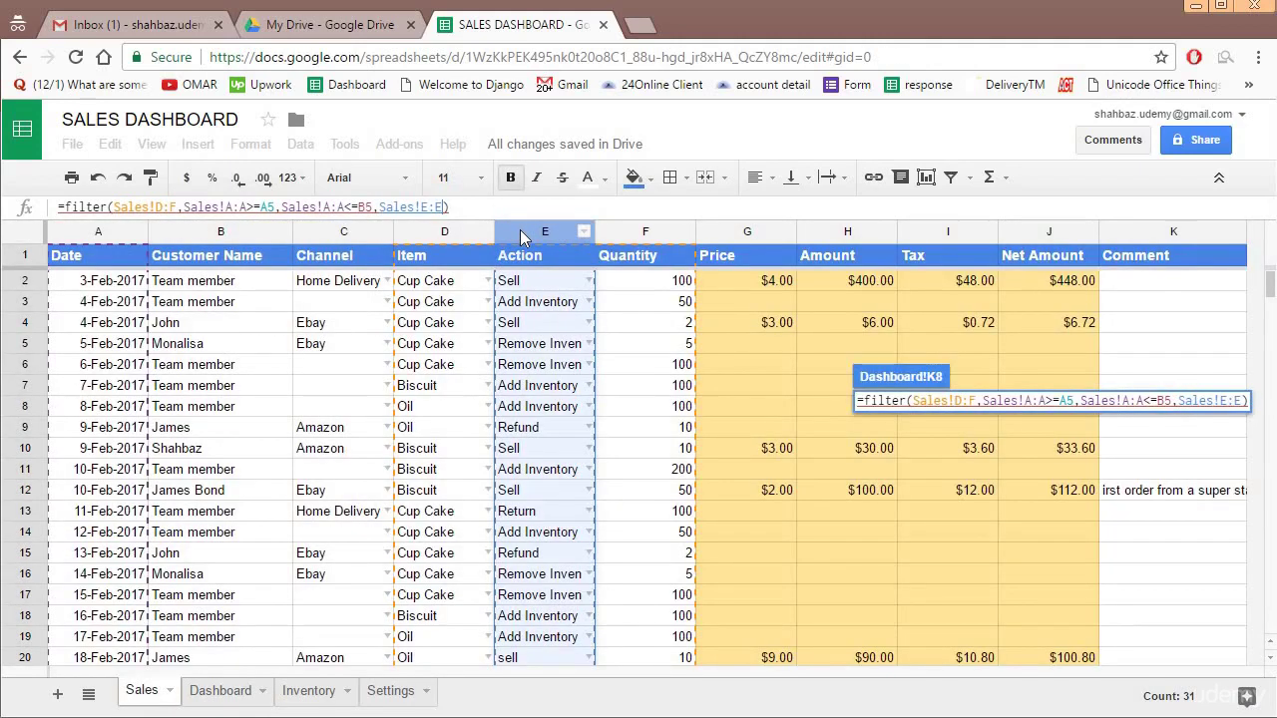
pyautogui.write('="')
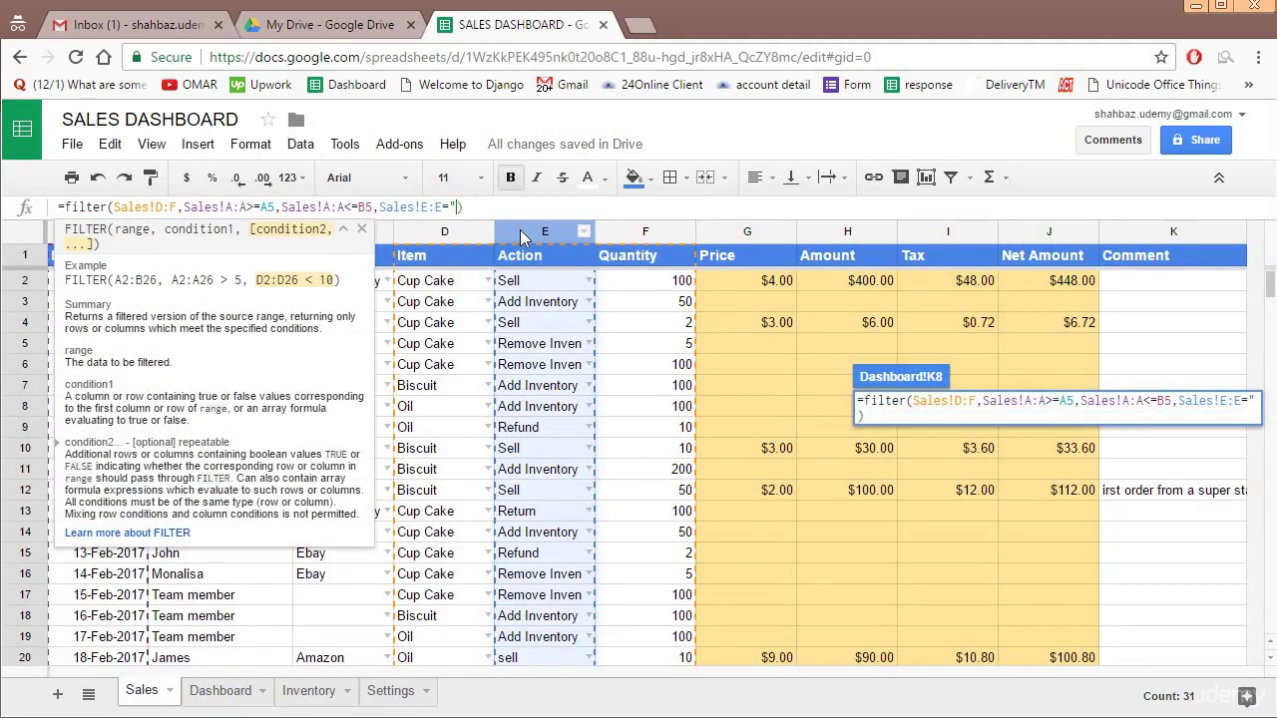
pyautogui.write('Sell"')
pyautogui.press('Return')
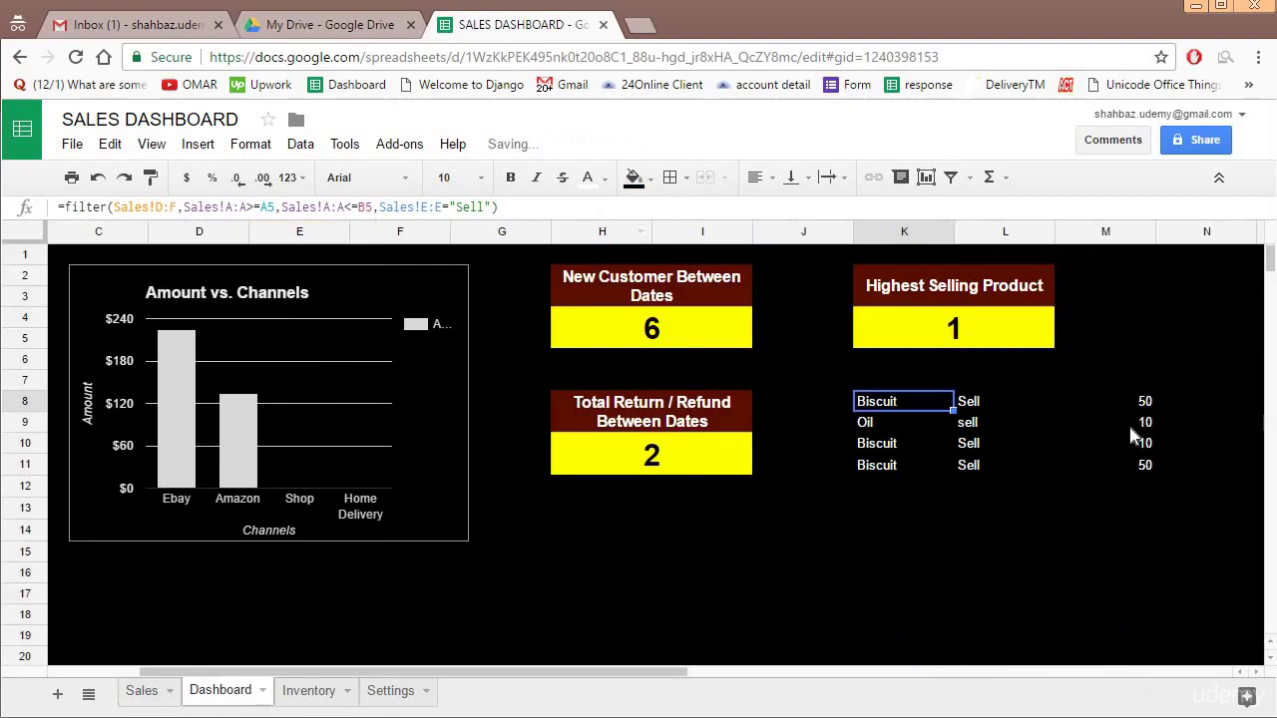
pyautogui.click(1122, 401)
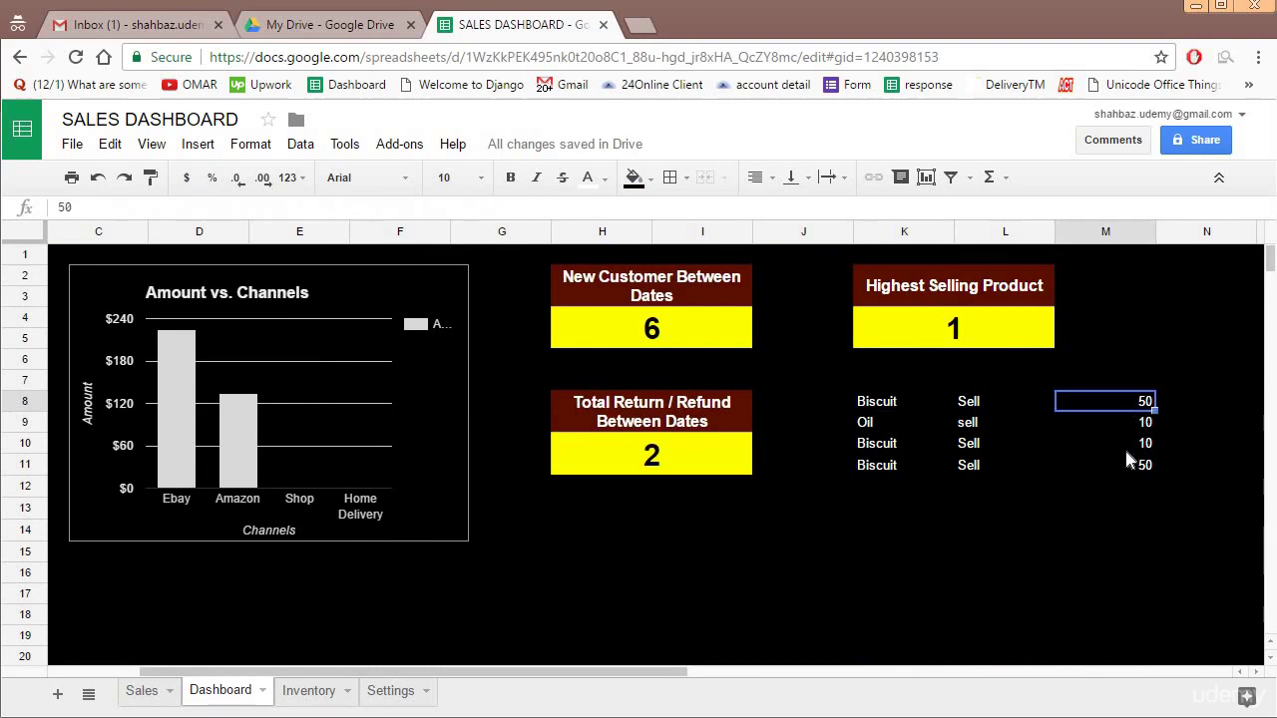
pyautogui.click(1127, 463)
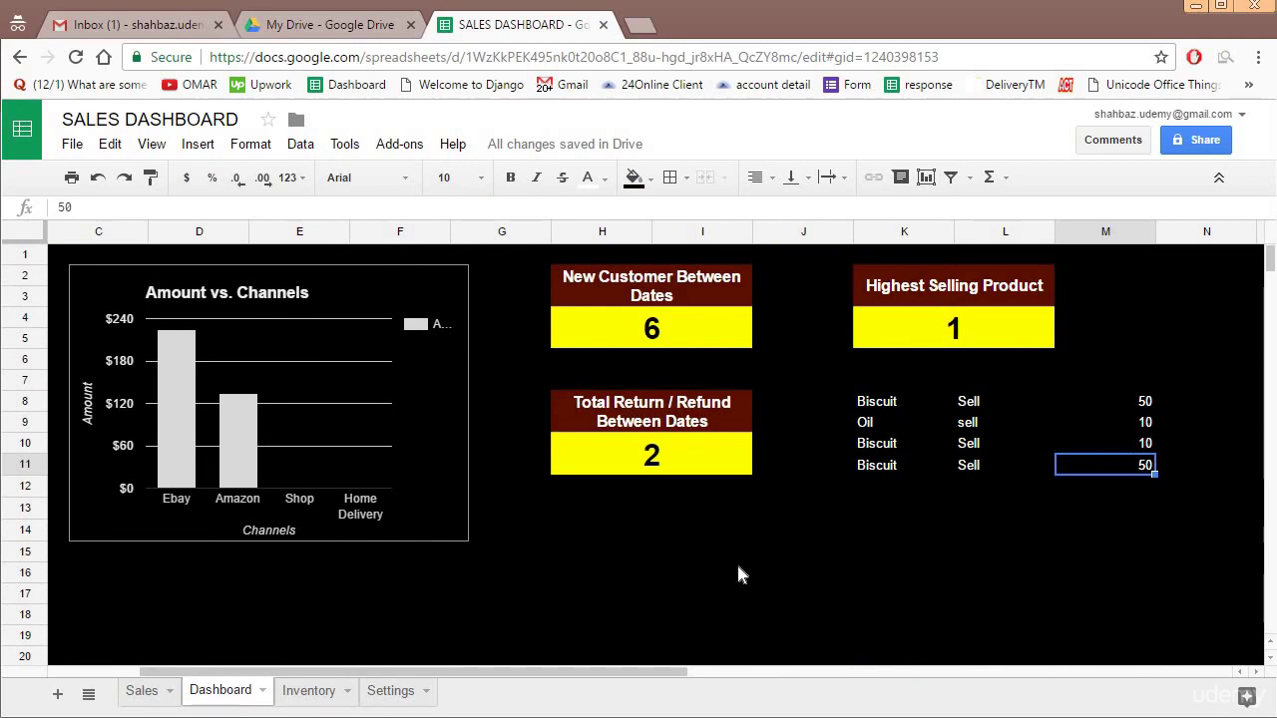
pyautogui.moveTo(559, 678); pyautogui.dragTo(750, 679)
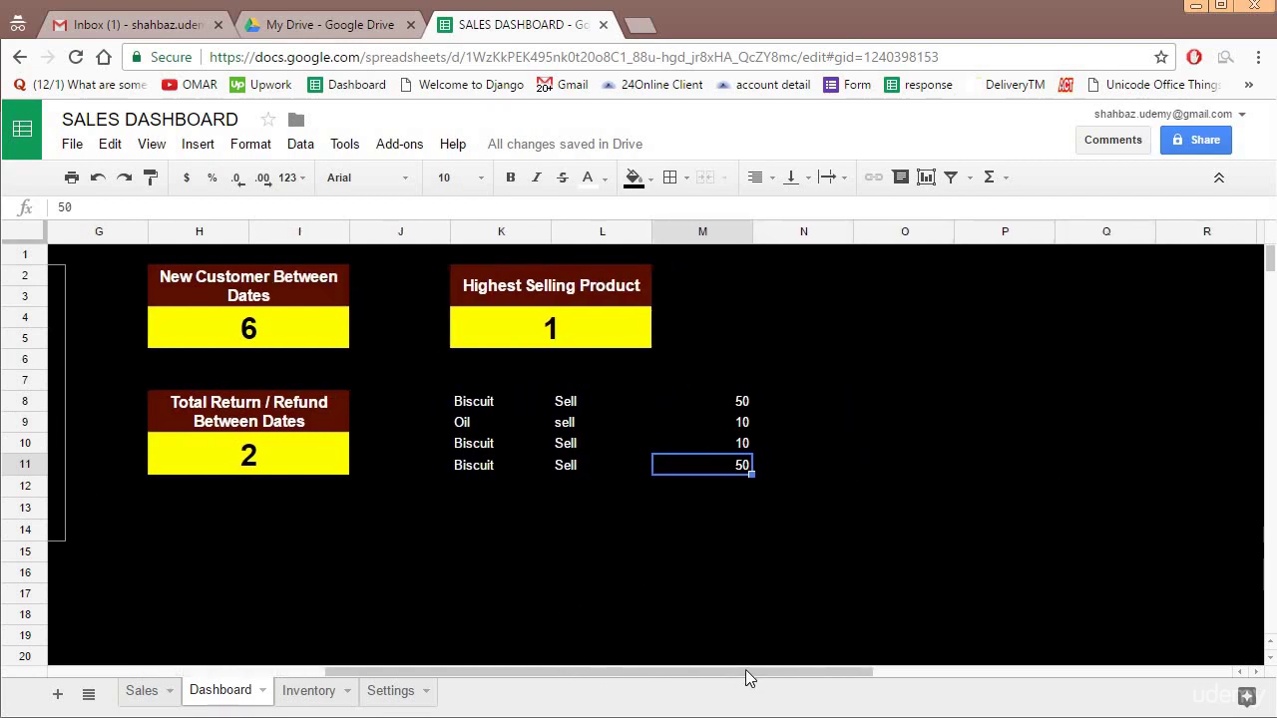
pyautogui.click(474, 402)
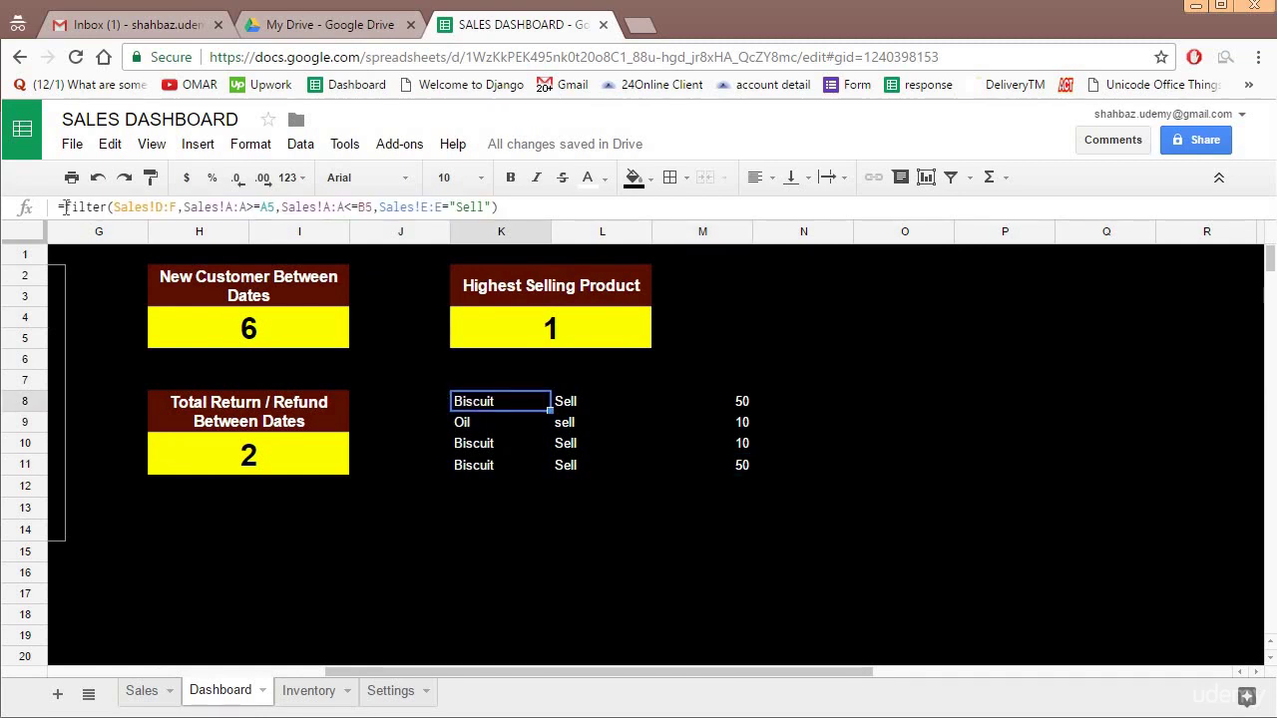
# - Copy the K8 filter formula into cell O1, so the Sell list appears in columns O–Q
pyautogui.moveTo(65, 206); pyautogui.dragTo(628, 218)
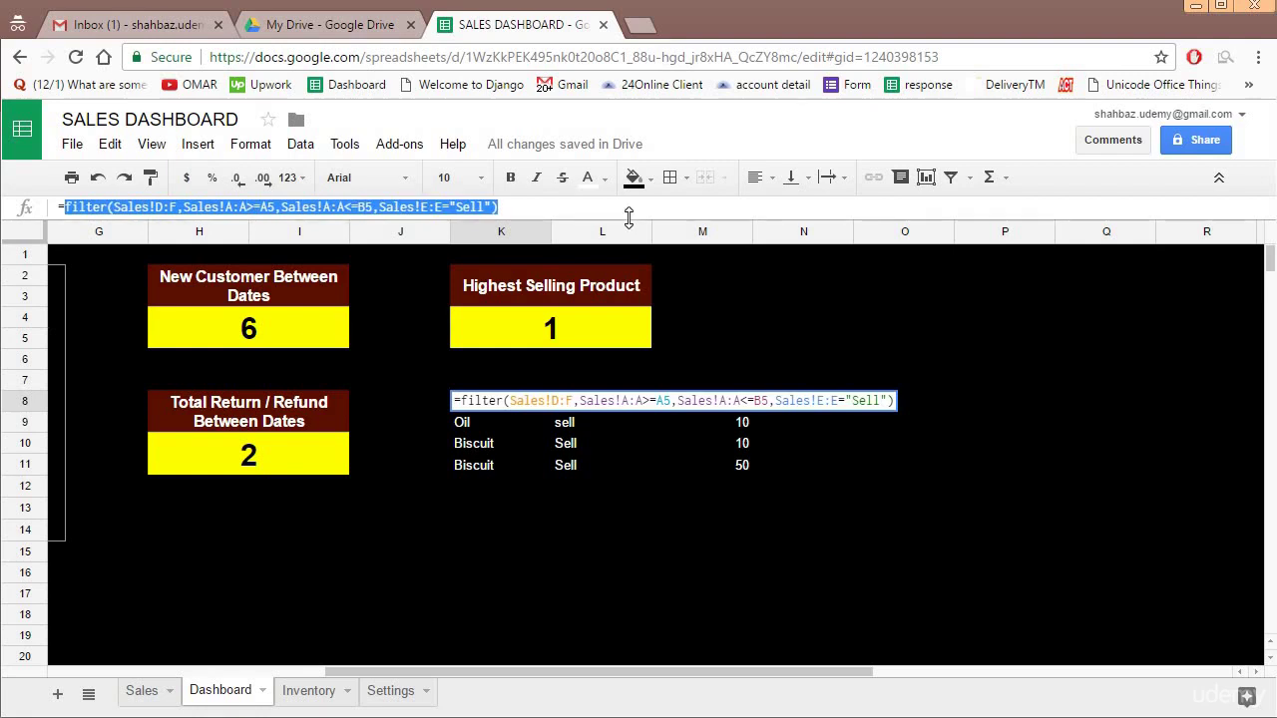
pyautogui.press('Escape')
pyautogui.press('Right')
pyautogui.press('Right')
pyautogui.press('Right')
pyautogui.press('Up')
pyautogui.press('Up')
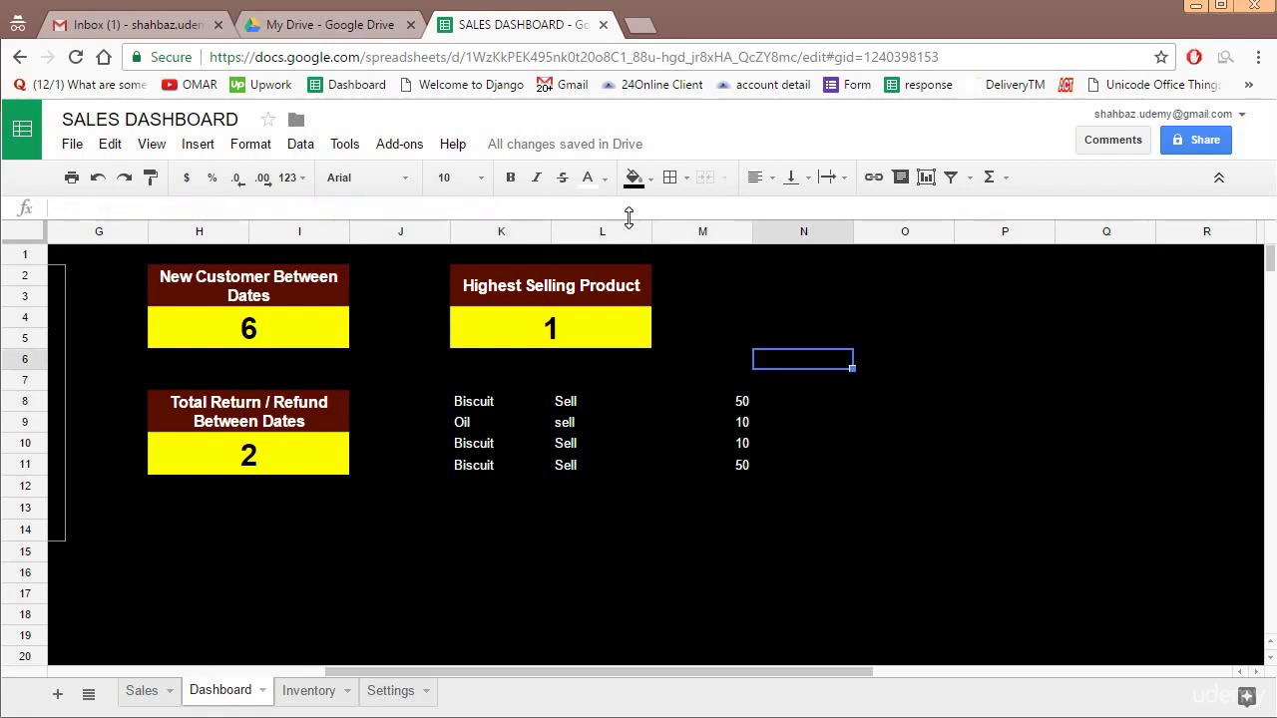
pyautogui.press('Up')
pyautogui.press('Up')
pyautogui.press('Up')
pyautogui.press('Right')
pyautogui.press('Up')
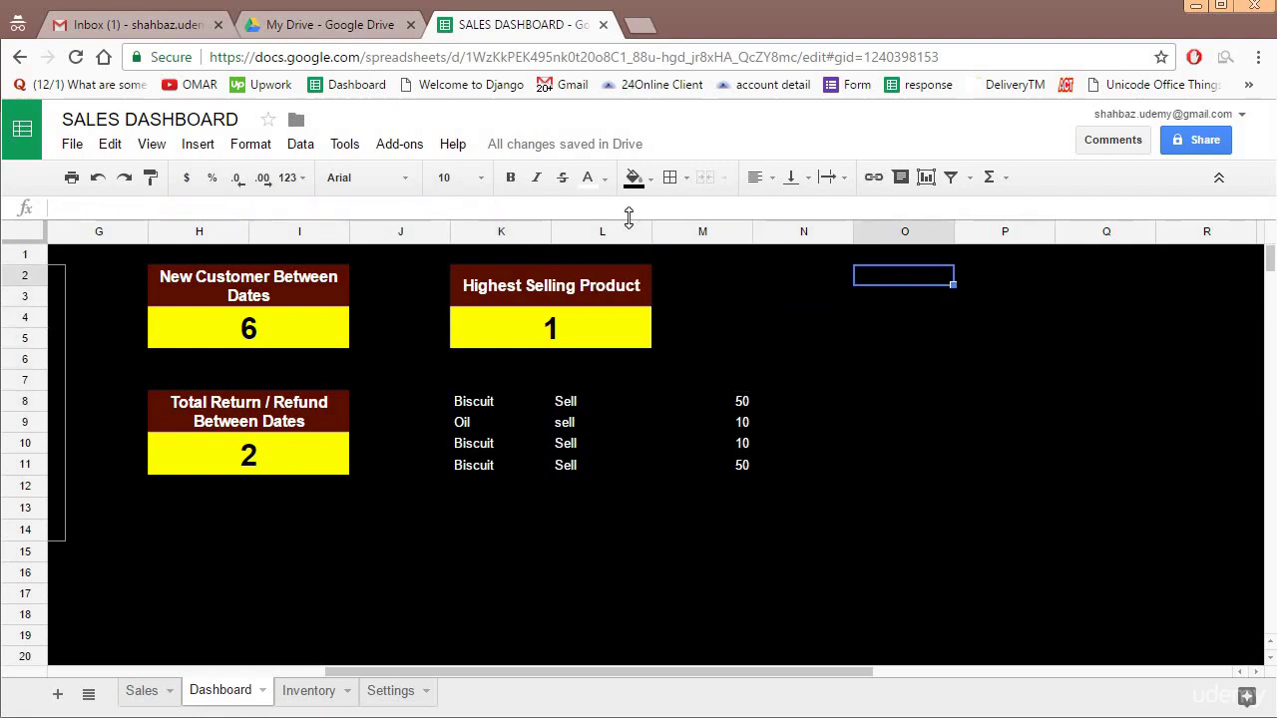
pyautogui.press('Up')
pyautogui.press('Return')
pyautogui.write('=filter(Sales!C:F,Sales!A:A>=H5,Sales!A:A<=H5,Sales!E:E="sell")')
pyautogui.press('Return')
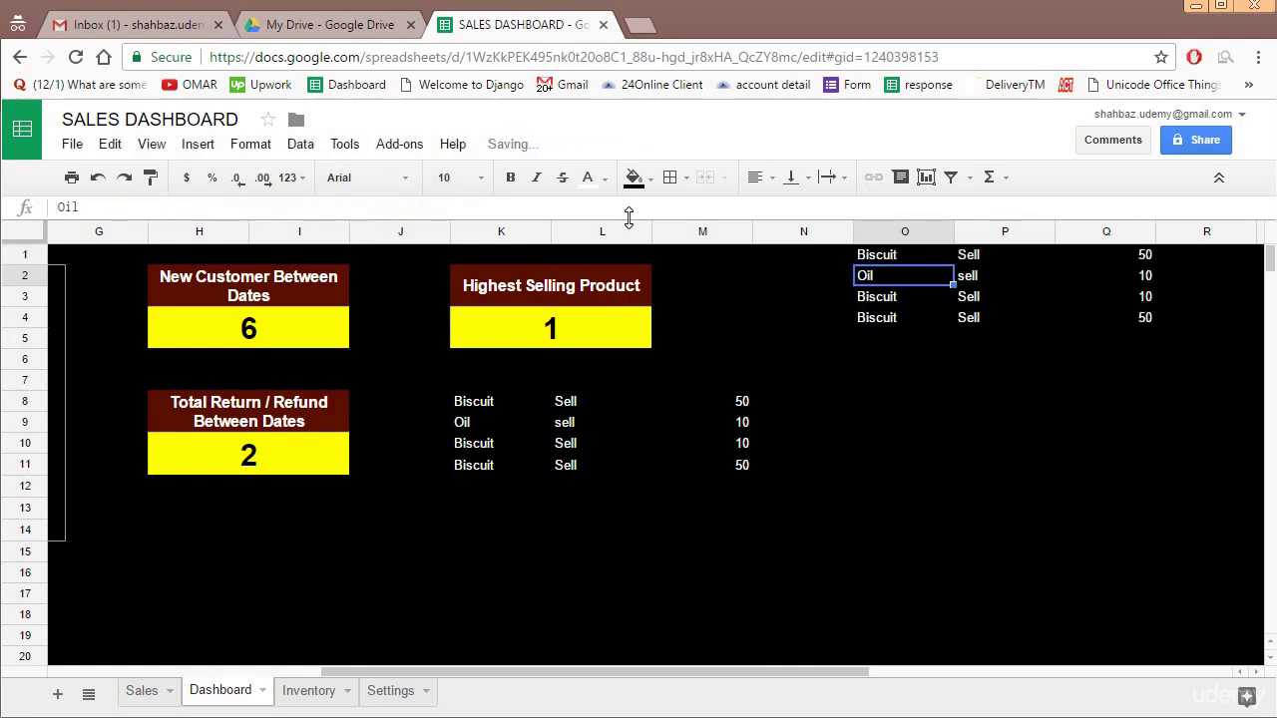
# - Delete the old filter formula in K8 beneath the Highest Selling Product card
pyautogui.click(477, 401)
pyautogui.press('Delete')
pyautogui.press('Right')
pyautogui.press('Right')
pyautogui.press('Right')
pyautogui.press('Right')
pyautogui.press('Right')
pyautogui.press('Right')
pyautogui.press('Right')
pyautogui.press('Right')
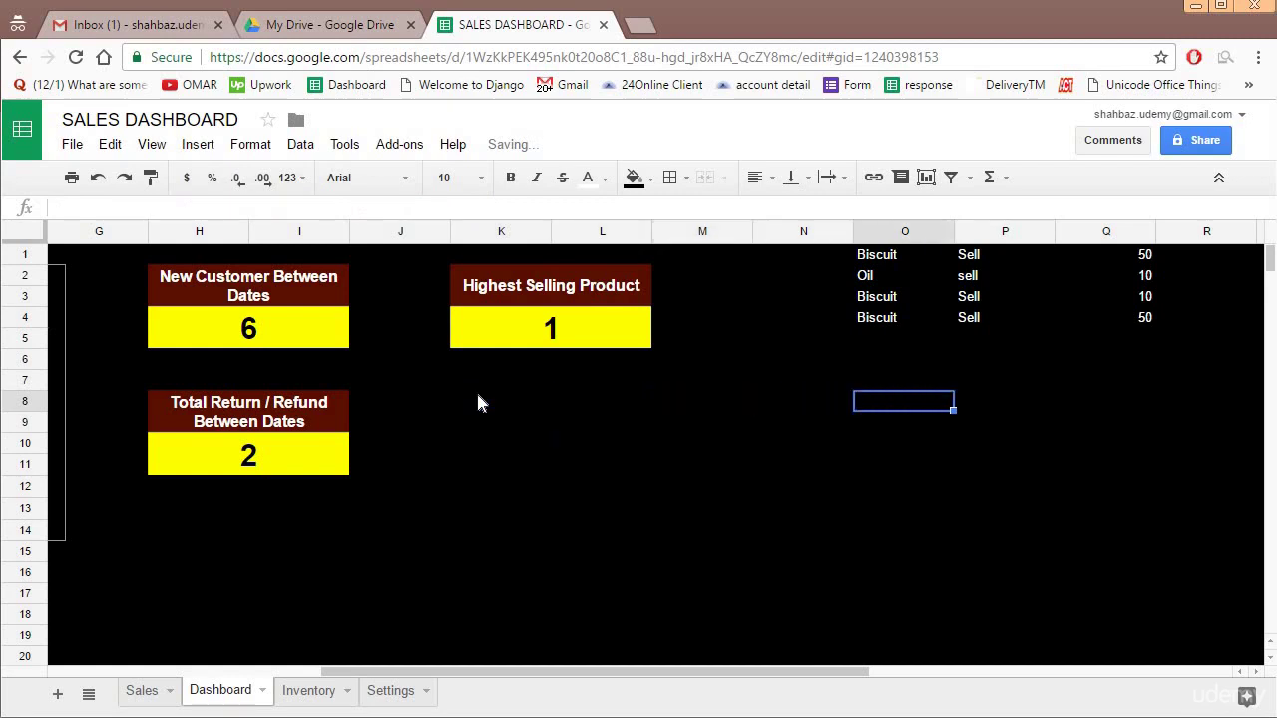
pyautogui.press('Left')
pyautogui.press('Up')
pyautogui.press('Up')
pyautogui.press('Up')
pyautogui.press('Up')
pyautogui.press('Up')
pyautogui.press('Up')
pyautogui.press('Up')
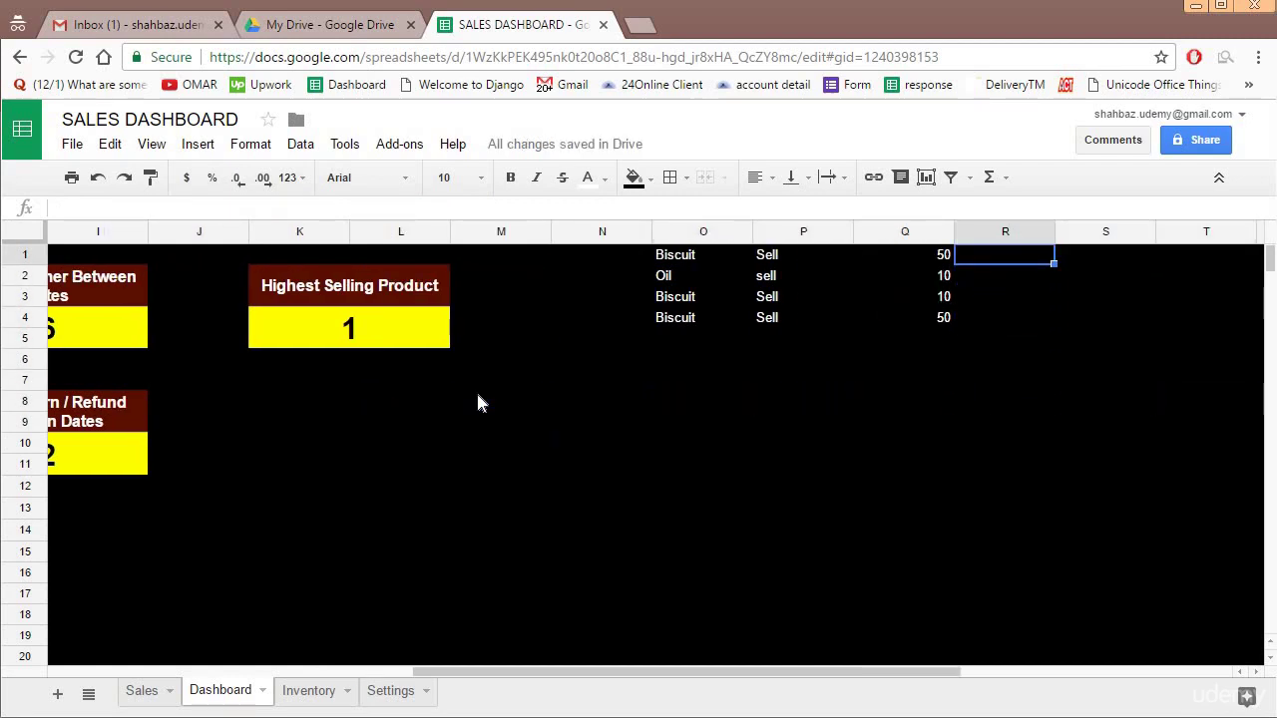
pyautogui.press('Right')
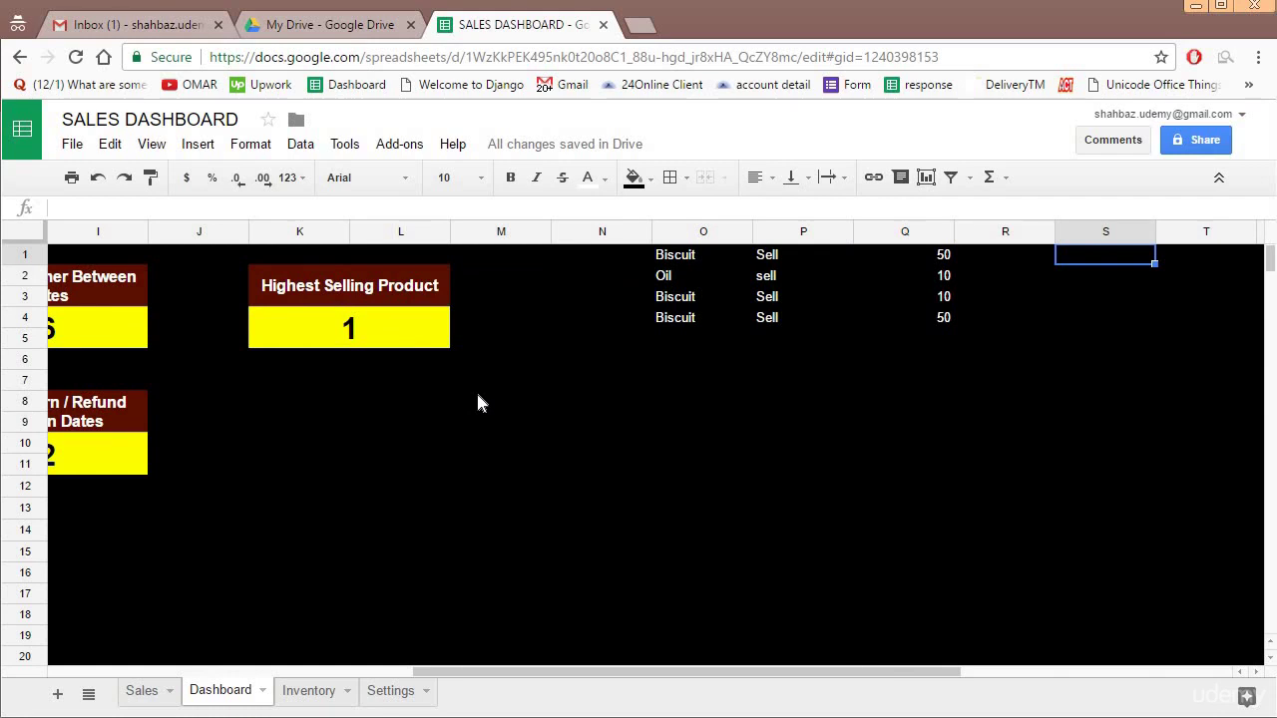
# - Enter =unique(O:O) in S1 to list the products Biscuit and Oil
pyautogui.write('=unique(')
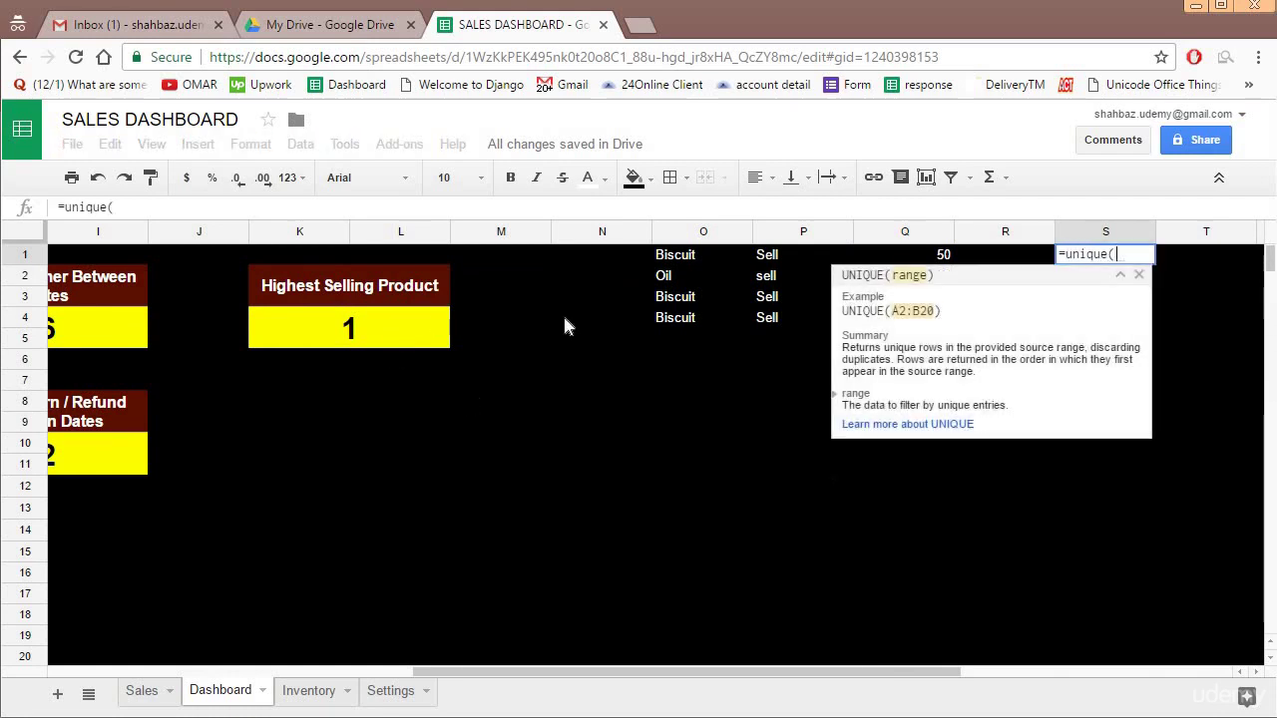
pyautogui.click(705, 231)
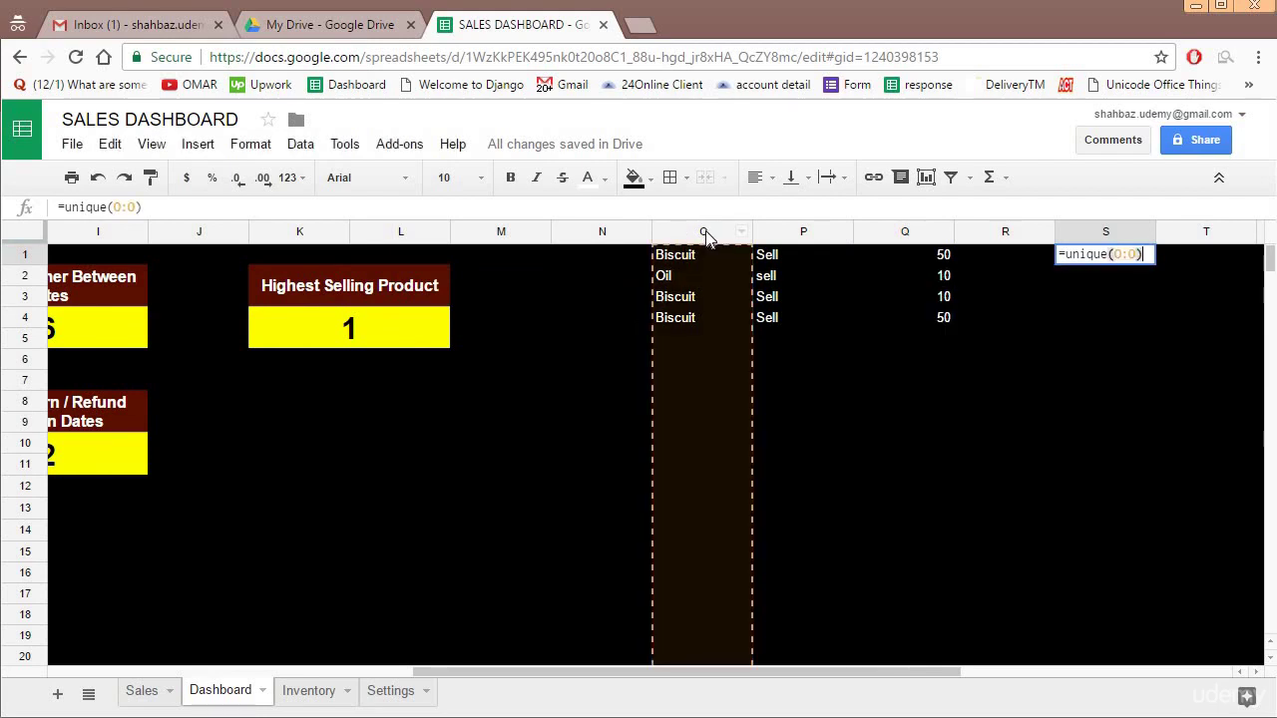
pyautogui.press('Return')
pyautogui.click(1103, 257)
pyautogui.click(1098, 267)
pyautogui.press('Right')
pyautogui.press('Up')
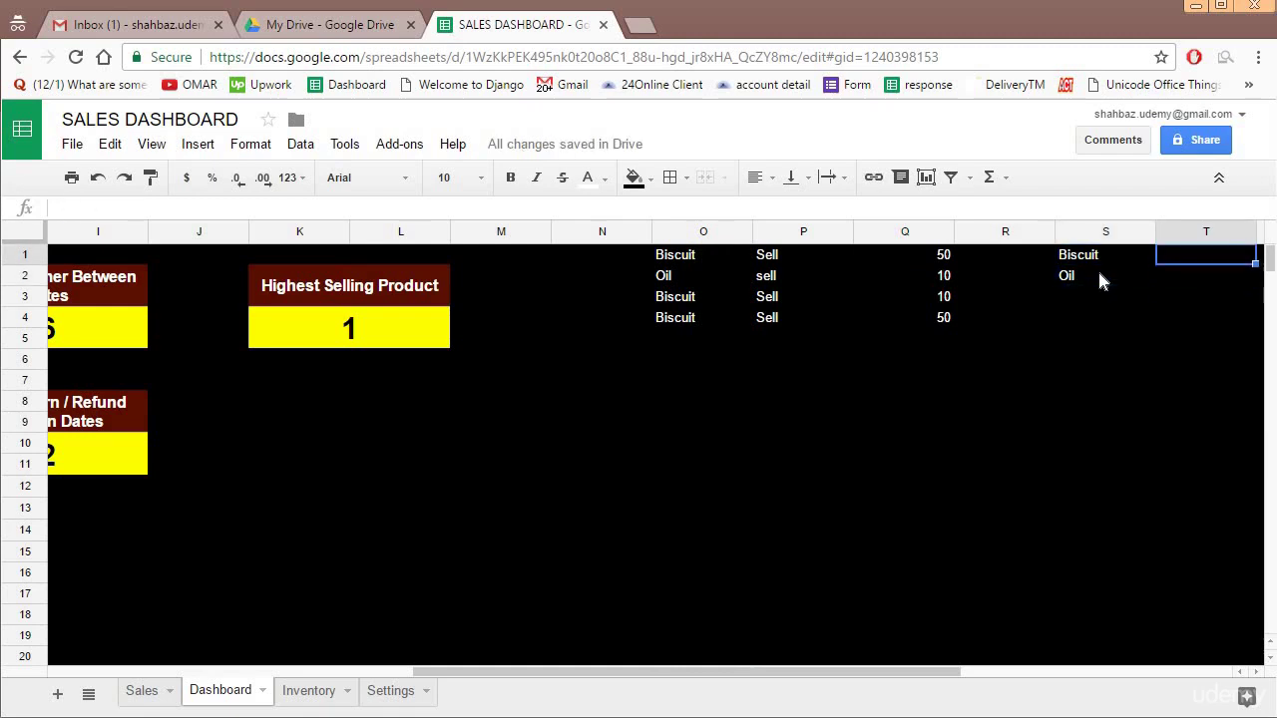
# - Enter =sumif(O:O,S1,Q:Q) in T1 and fill it down to T19, giving 110 and 10
pyautogui.write('=')
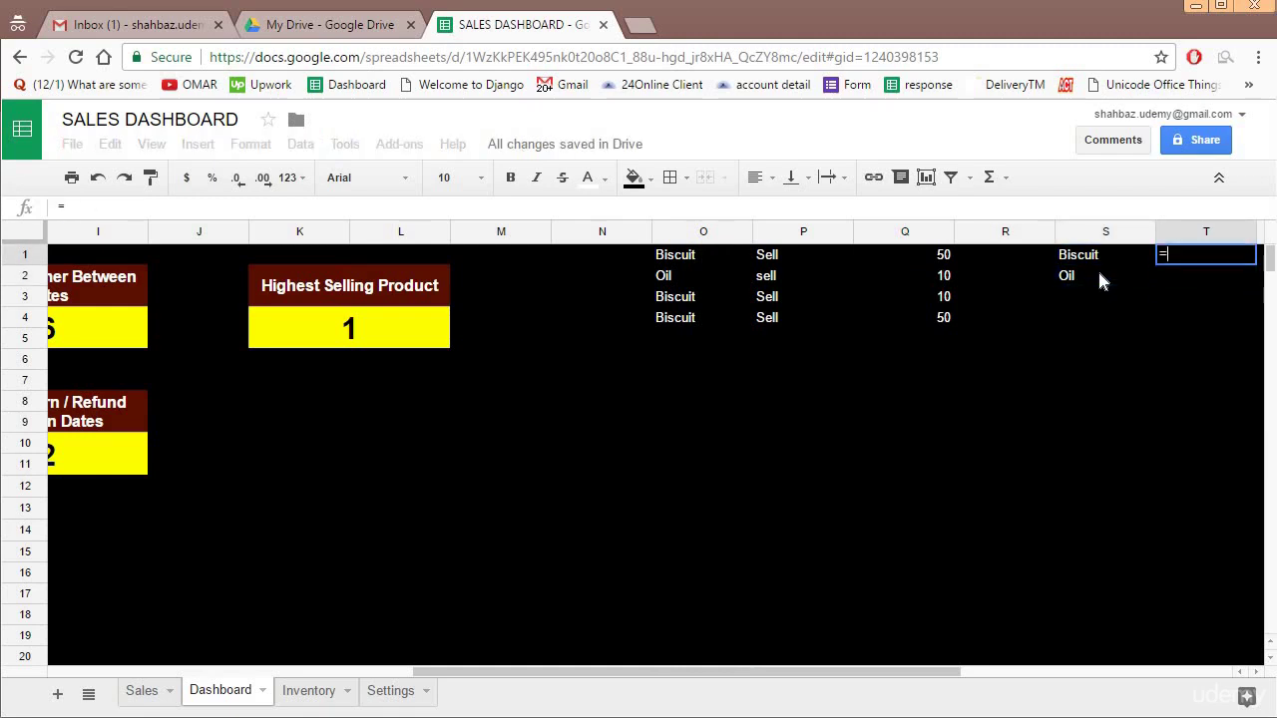
pyautogui.write('sumif(')
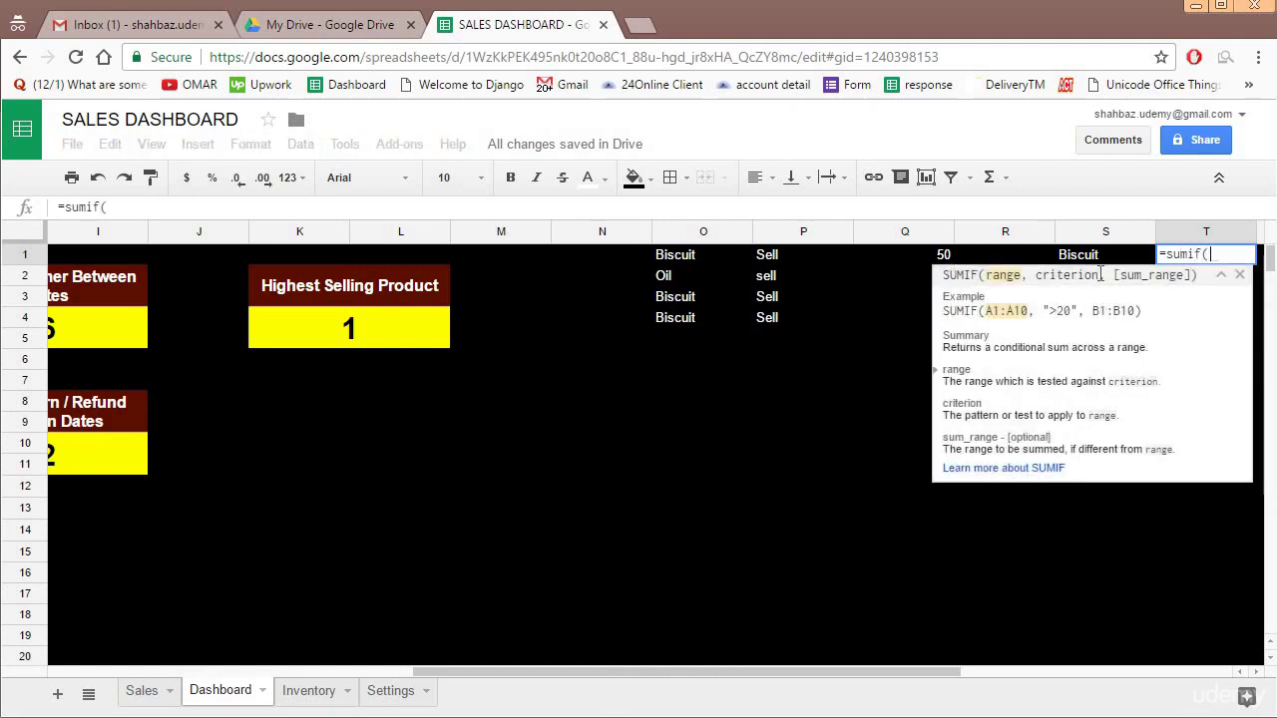
pyautogui.click(702, 235)
pyautogui.write(',')
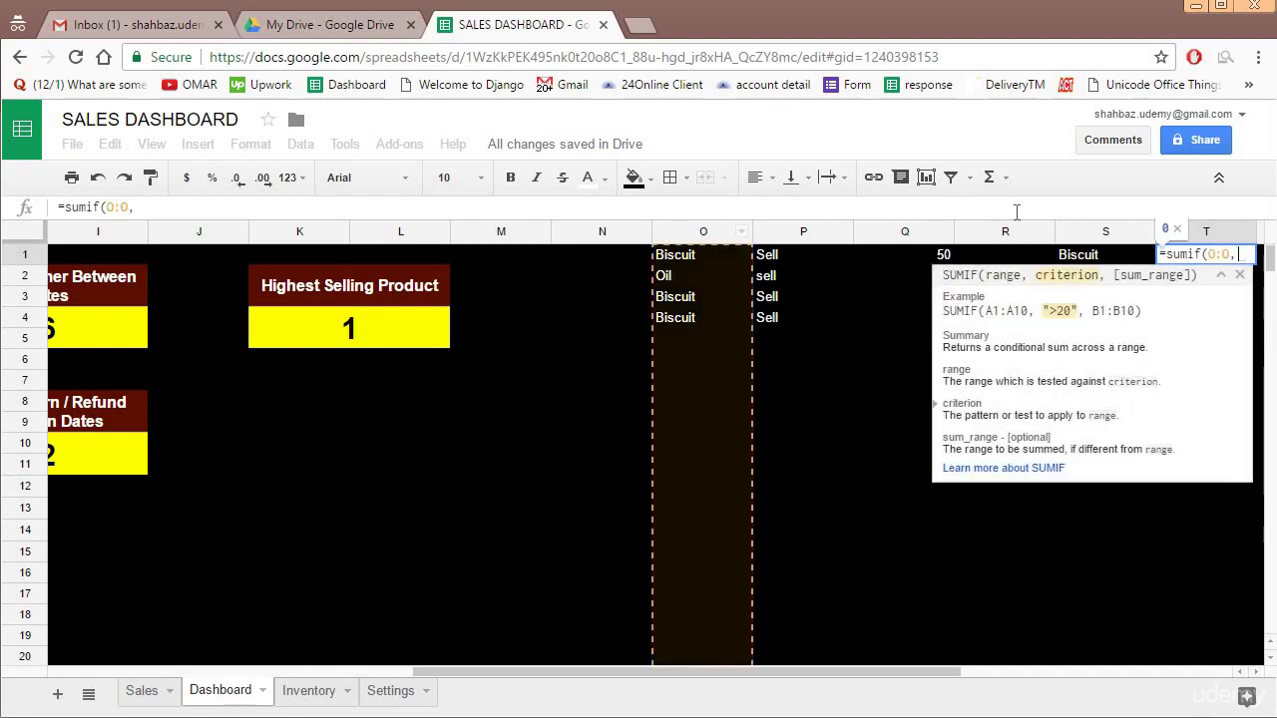
pyautogui.click(1085, 262)
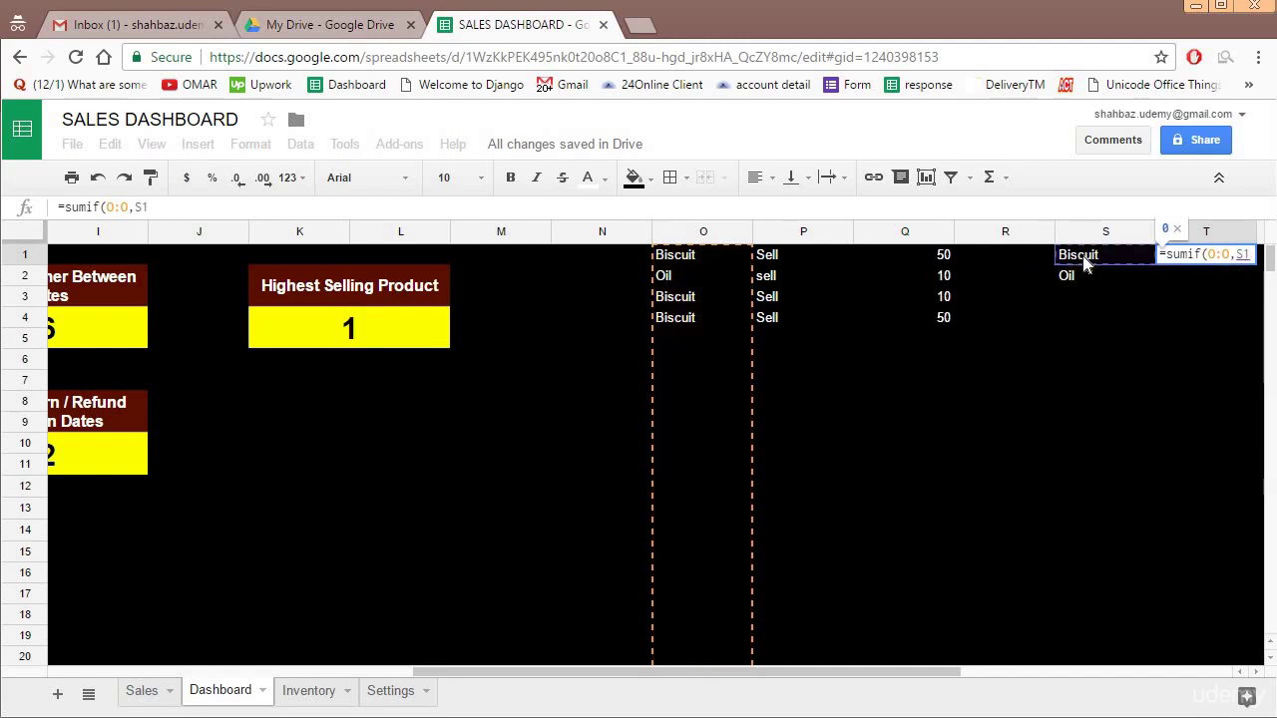
pyautogui.write(',')
pyautogui.click(917, 236)
pyautogui.write(')')
pyautogui.press('Return')
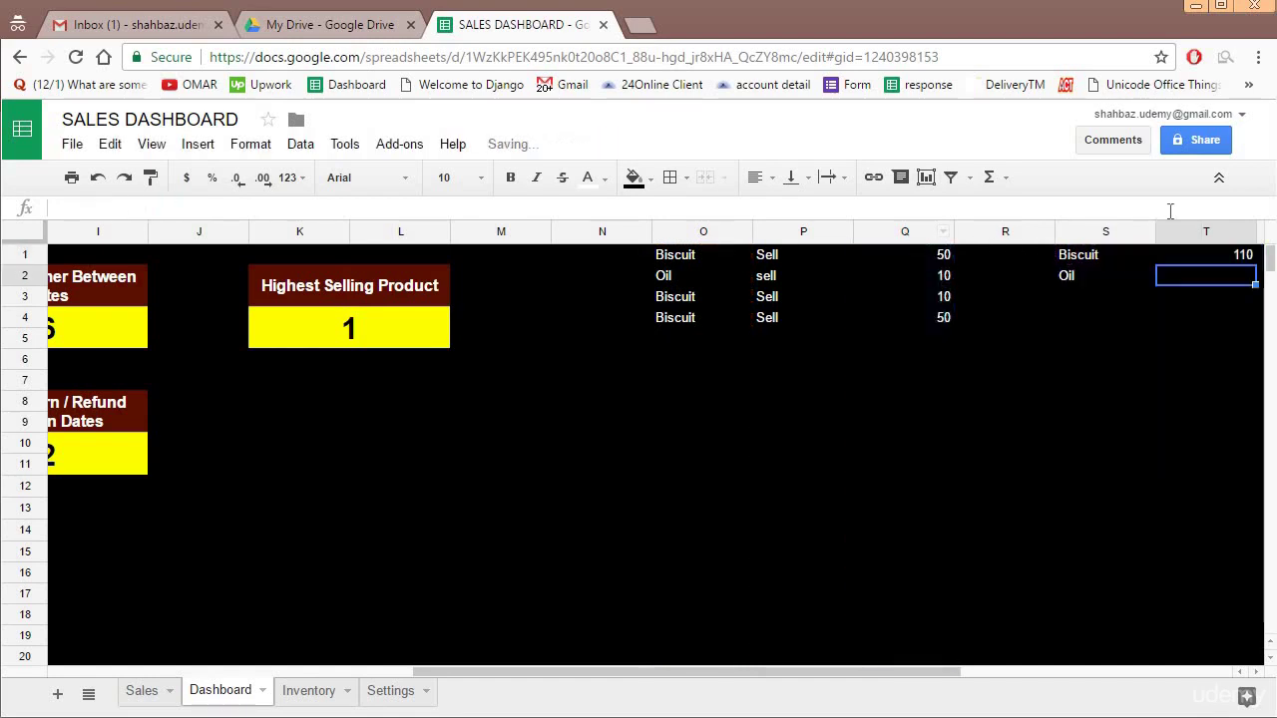
pyautogui.click(1241, 261)
pyautogui.moveTo(1254, 265); pyautogui.dragTo(1238, 636)
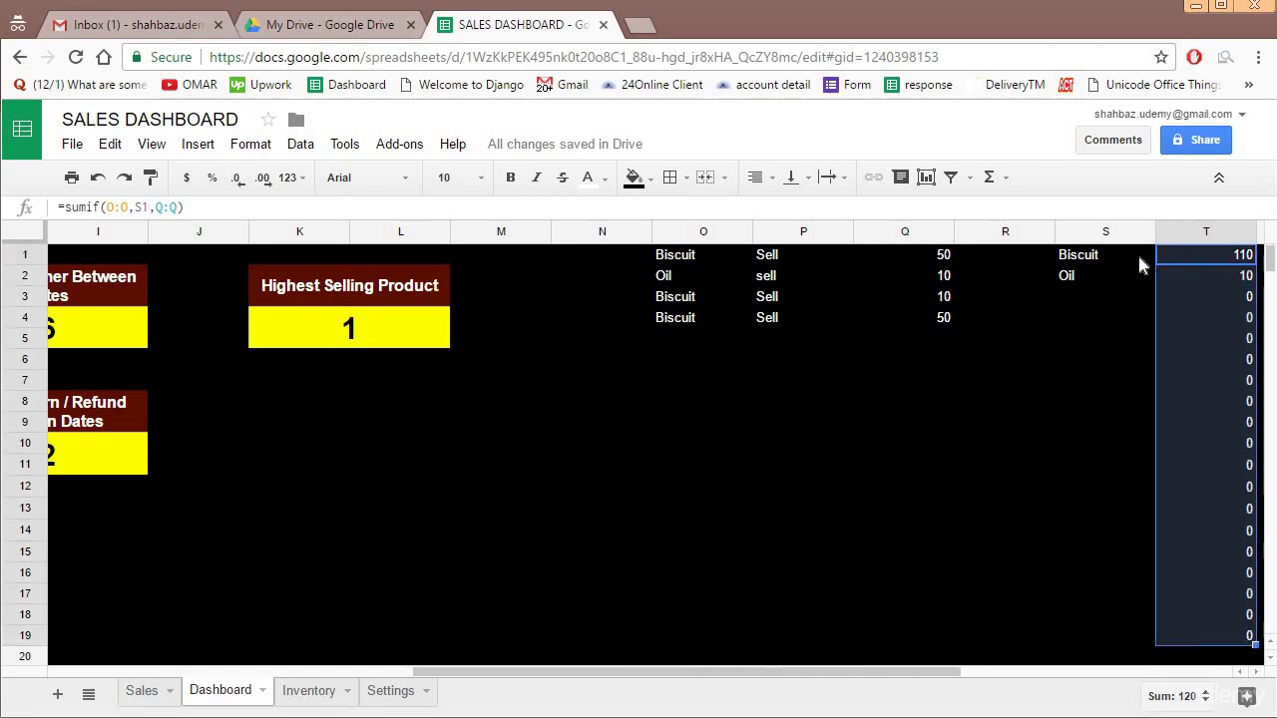
pyautogui.press('Right')
pyautogui.press('Right')
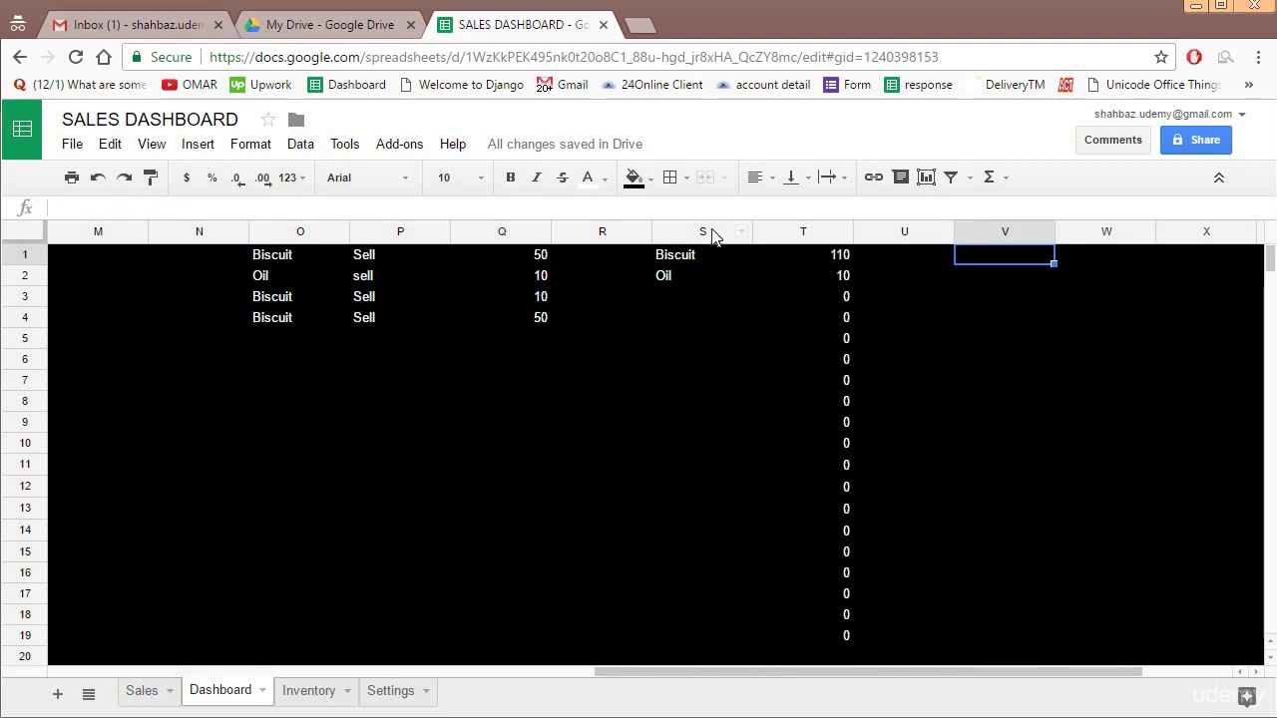
# - Review the product names and totals in columns S and T, including the blank rows below
pyautogui.moveTo(709, 229); pyautogui.dragTo(796, 230)
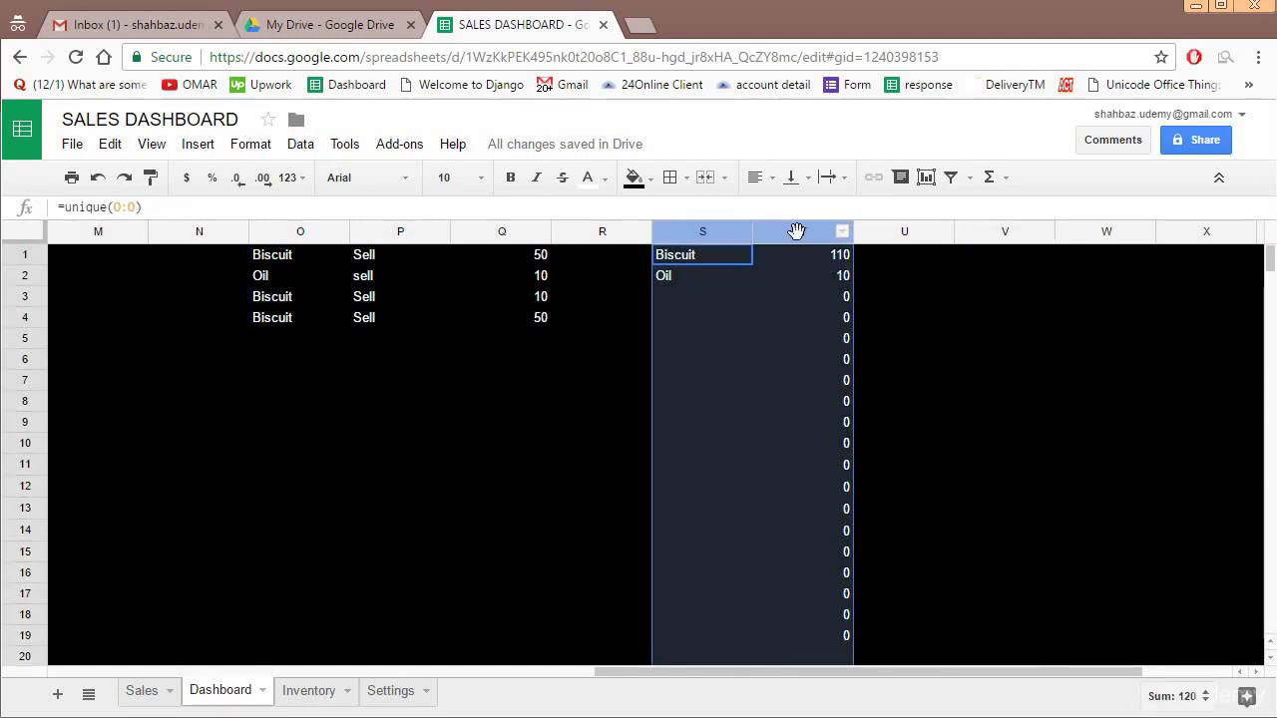
pyautogui.click(695, 278)
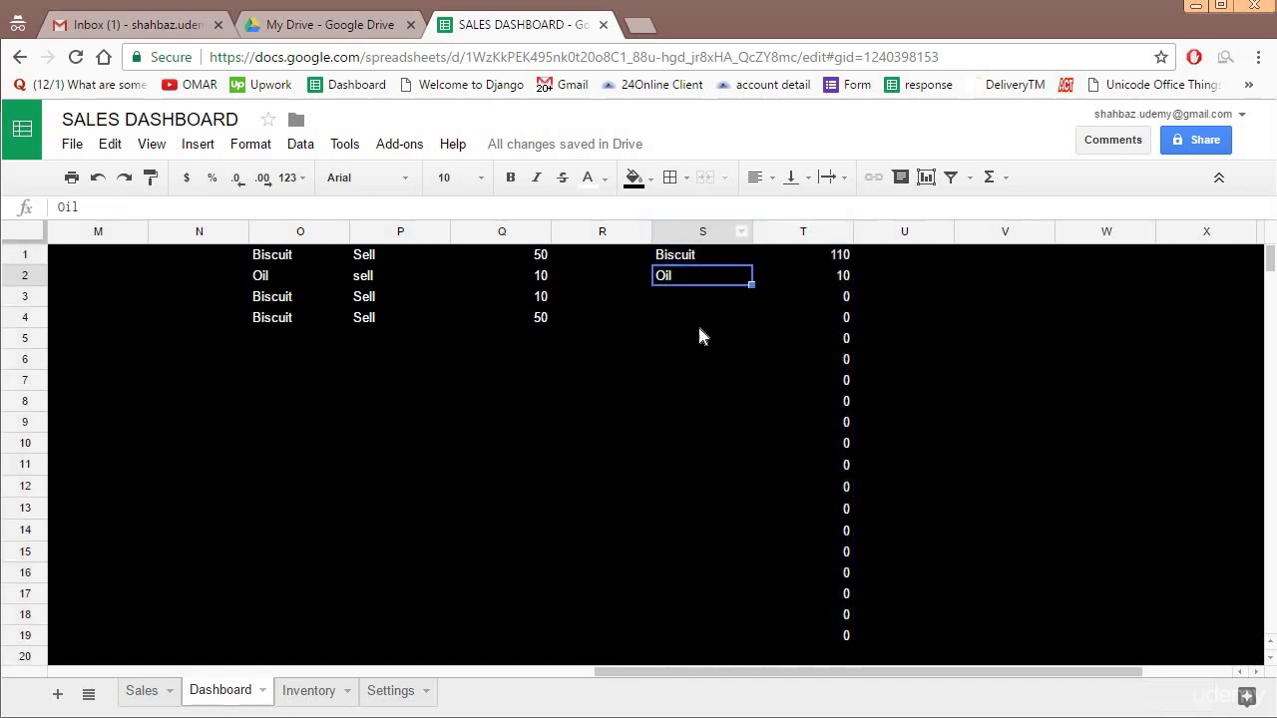
pyautogui.moveTo(696, 254); pyautogui.dragTo(791, 275)
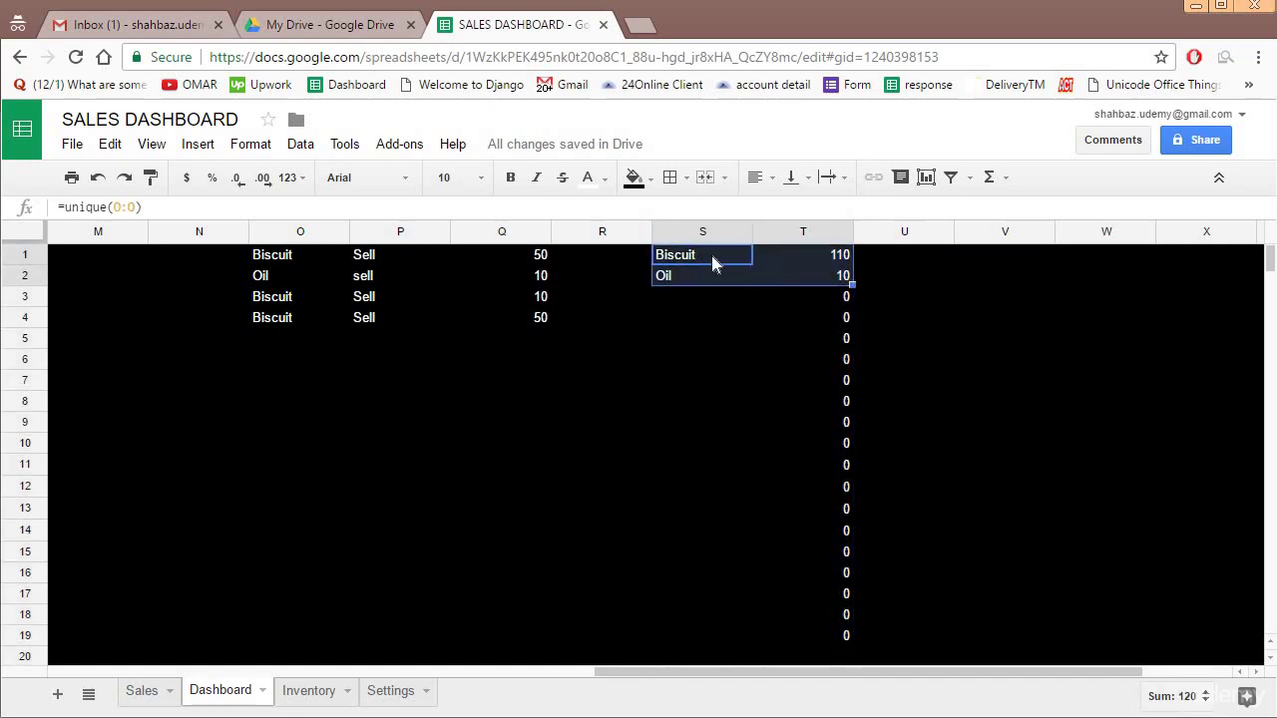
pyautogui.click(803, 295)
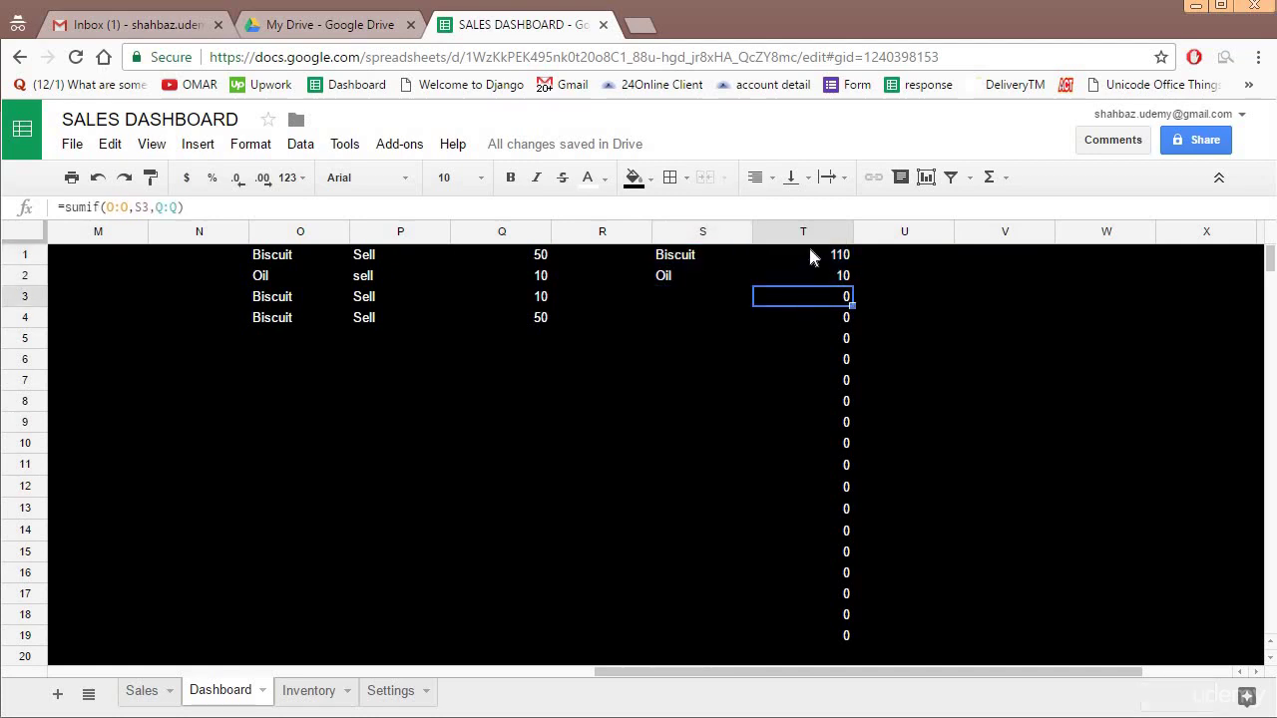
pyautogui.click(808, 249)
pyautogui.keyDown('shift'); pyautogui.click(816, 282); pyautogui.keyUp('shift')
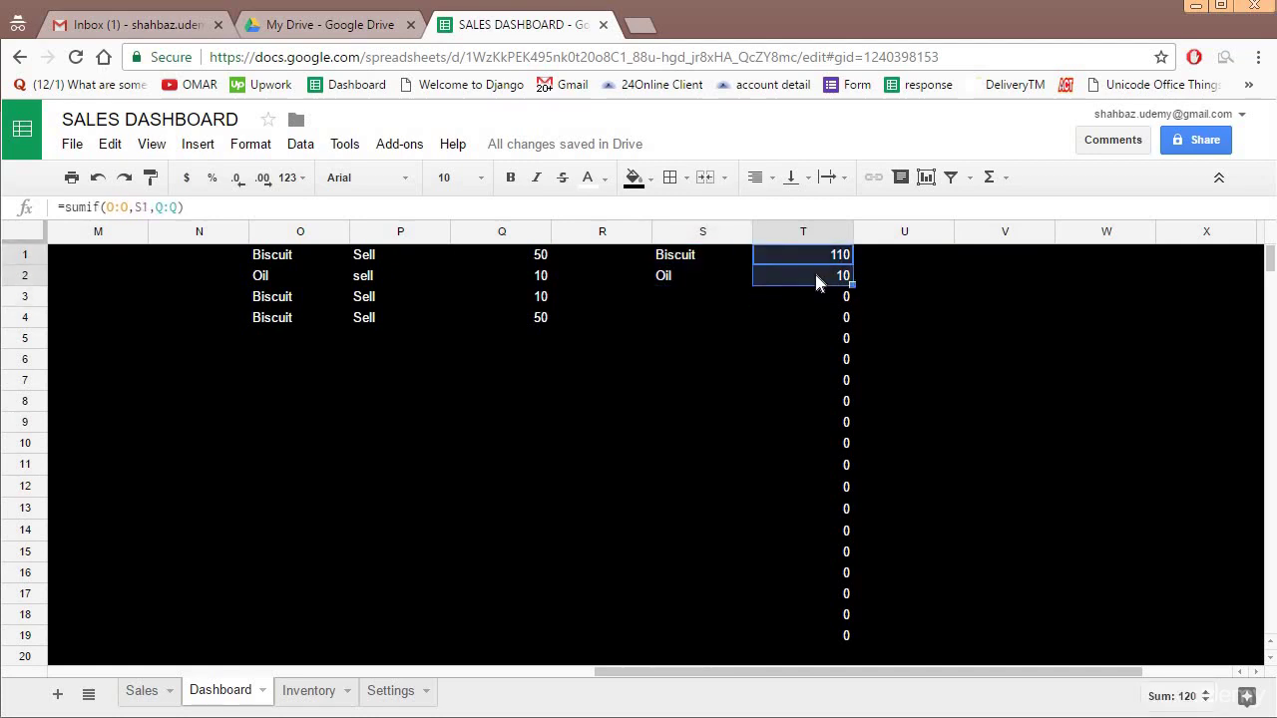
# - Enter =filter(S:T,NOT(ISBLANK(S:S))) in V1 to keep only Biscuit 110 and Oil 10
pyautogui.click(963, 261)
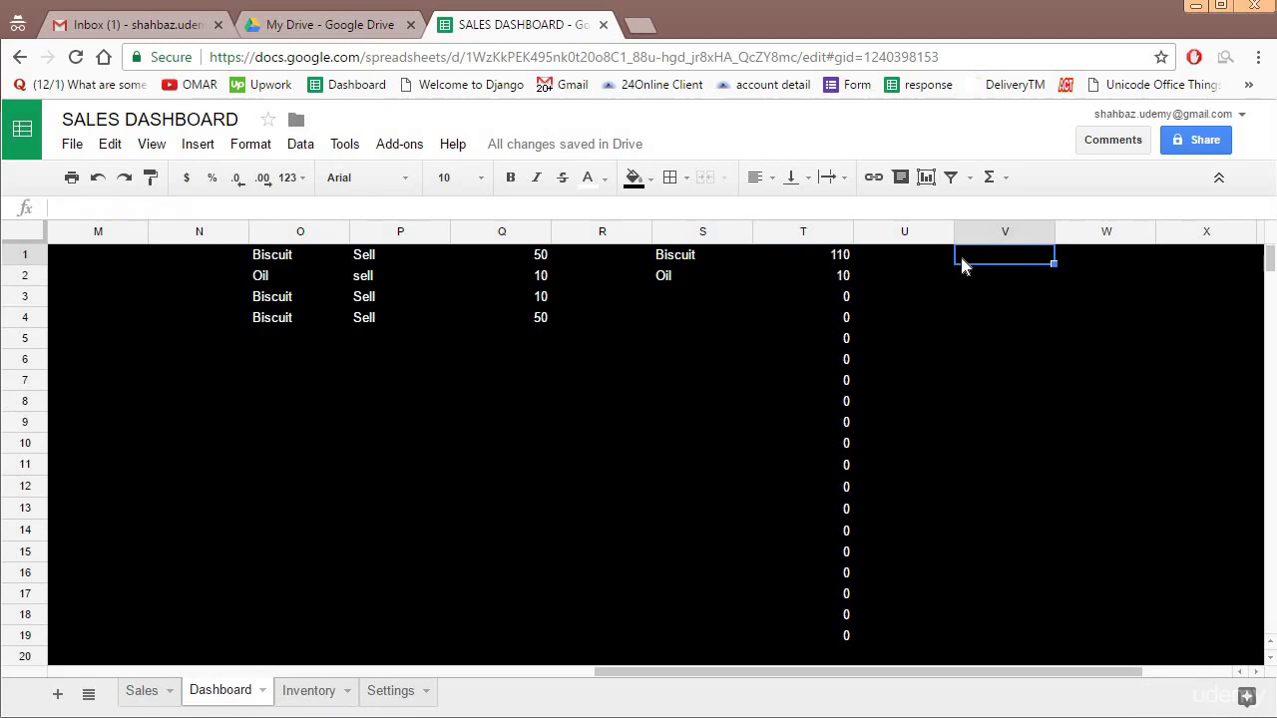
pyautogui.write('=filt')
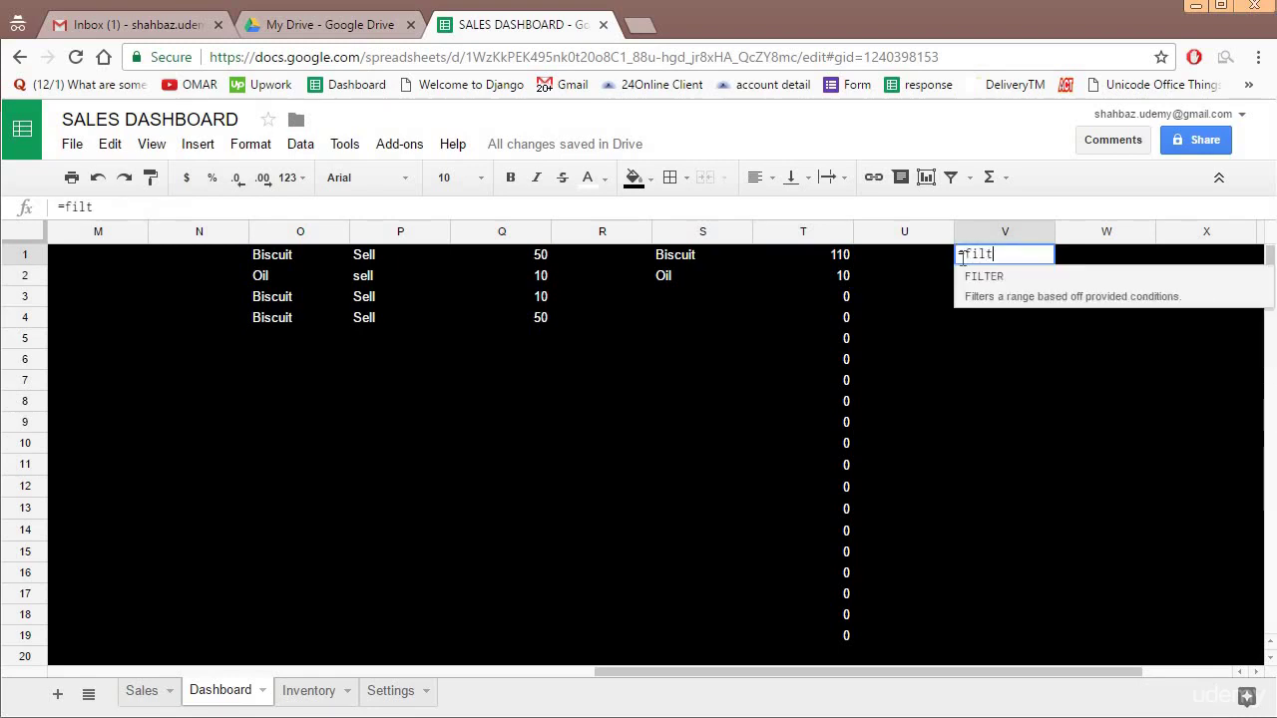
pyautogui.write('er(')
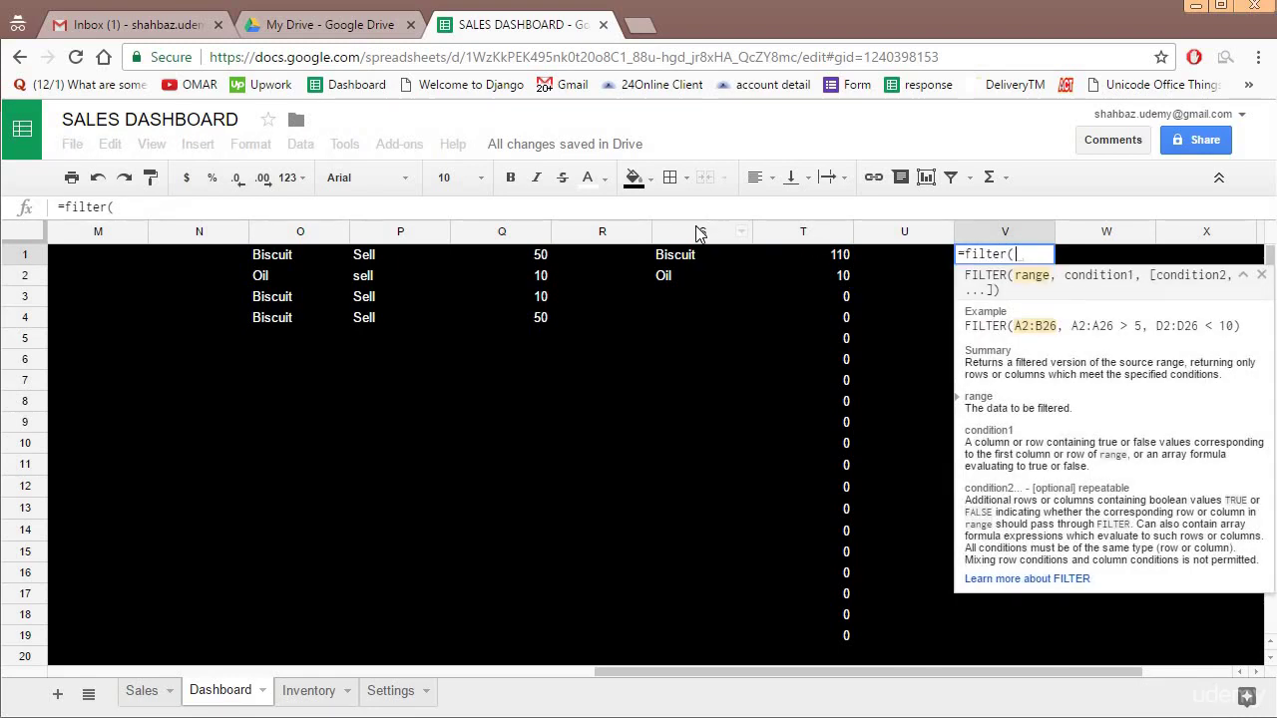
pyautogui.moveTo(700, 232); pyautogui.dragTo(797, 232)
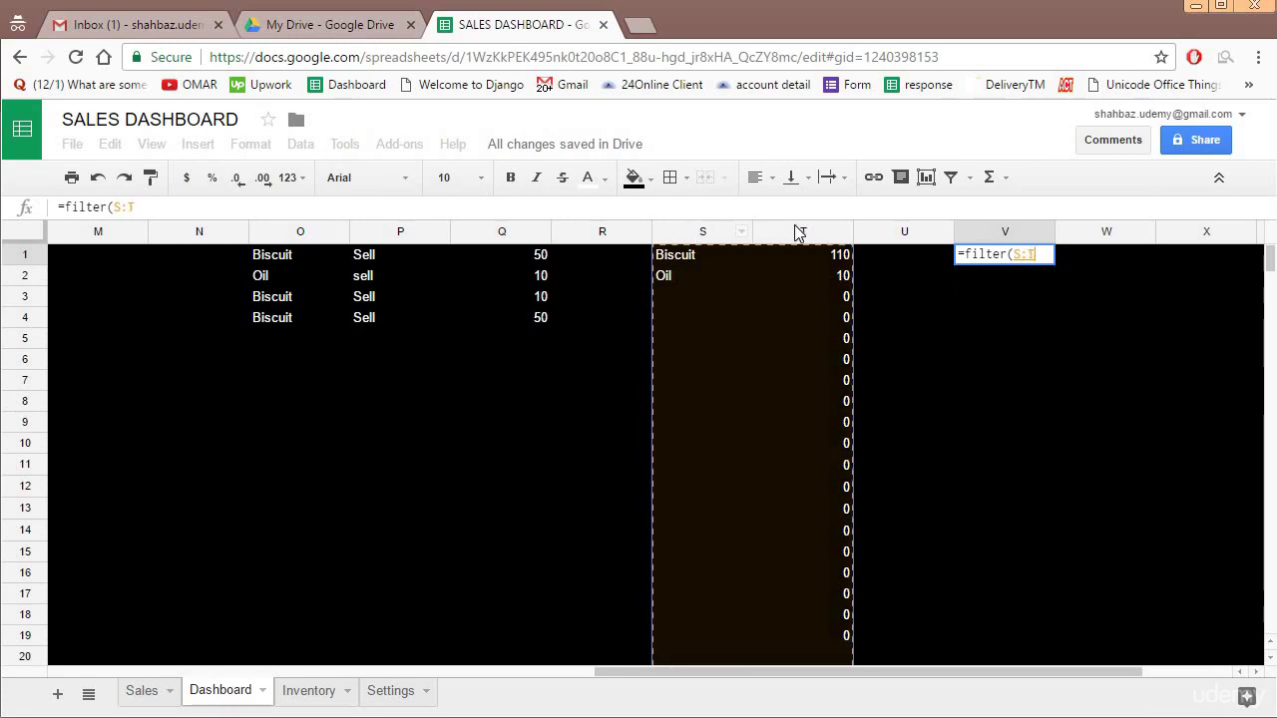
pyautogui.write(',NO')
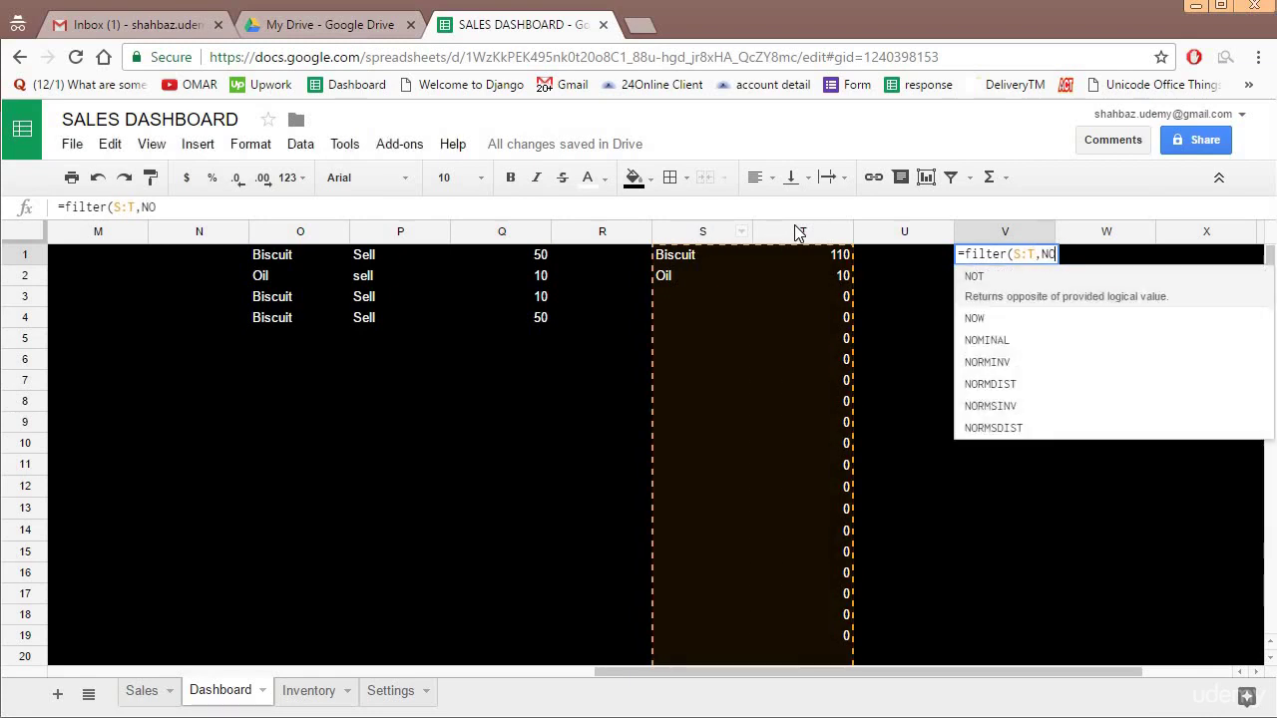
pyautogui.write('T(ISB')
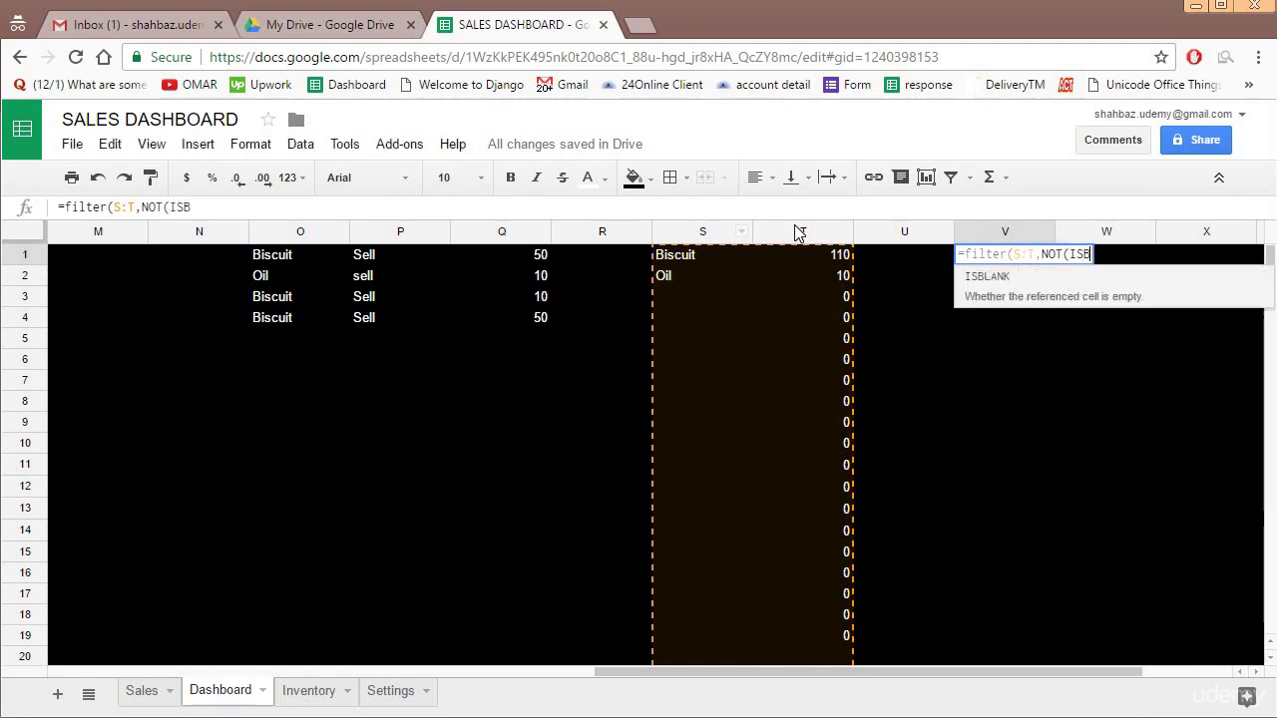
pyautogui.write('LANK(')
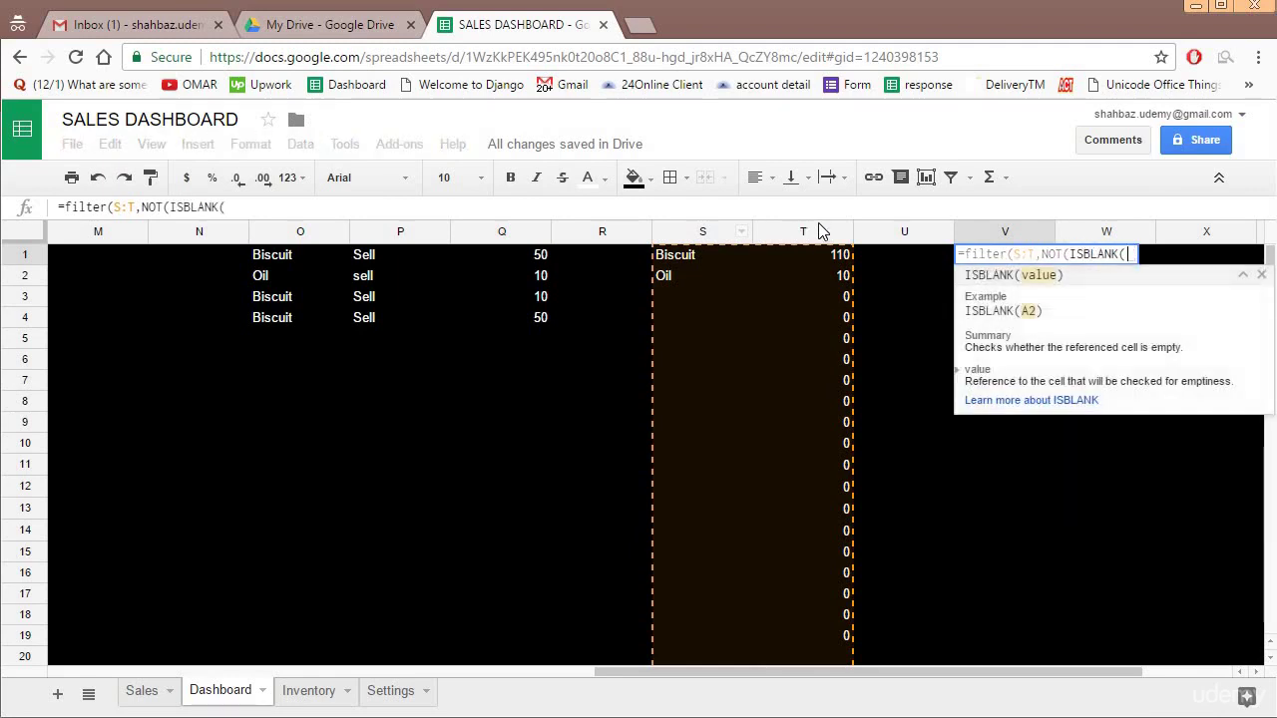
pyautogui.click(695, 236)
pyautogui.write('))')
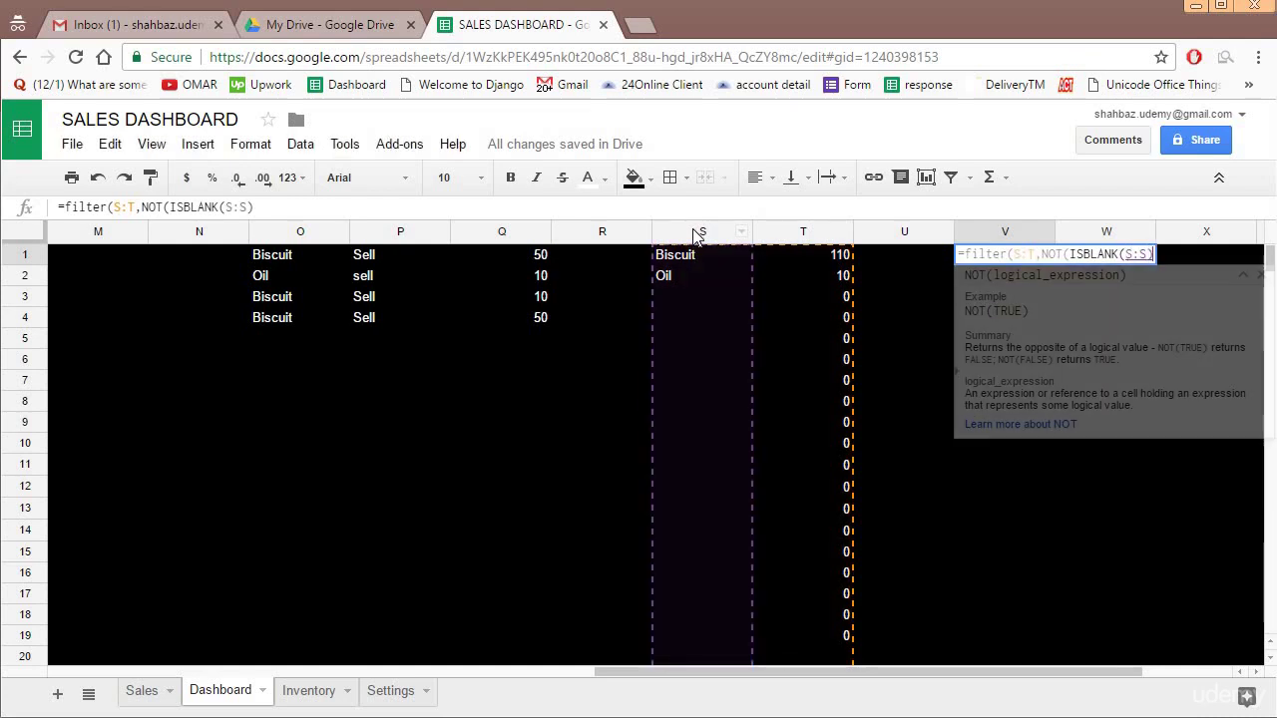
pyautogui.write(',')
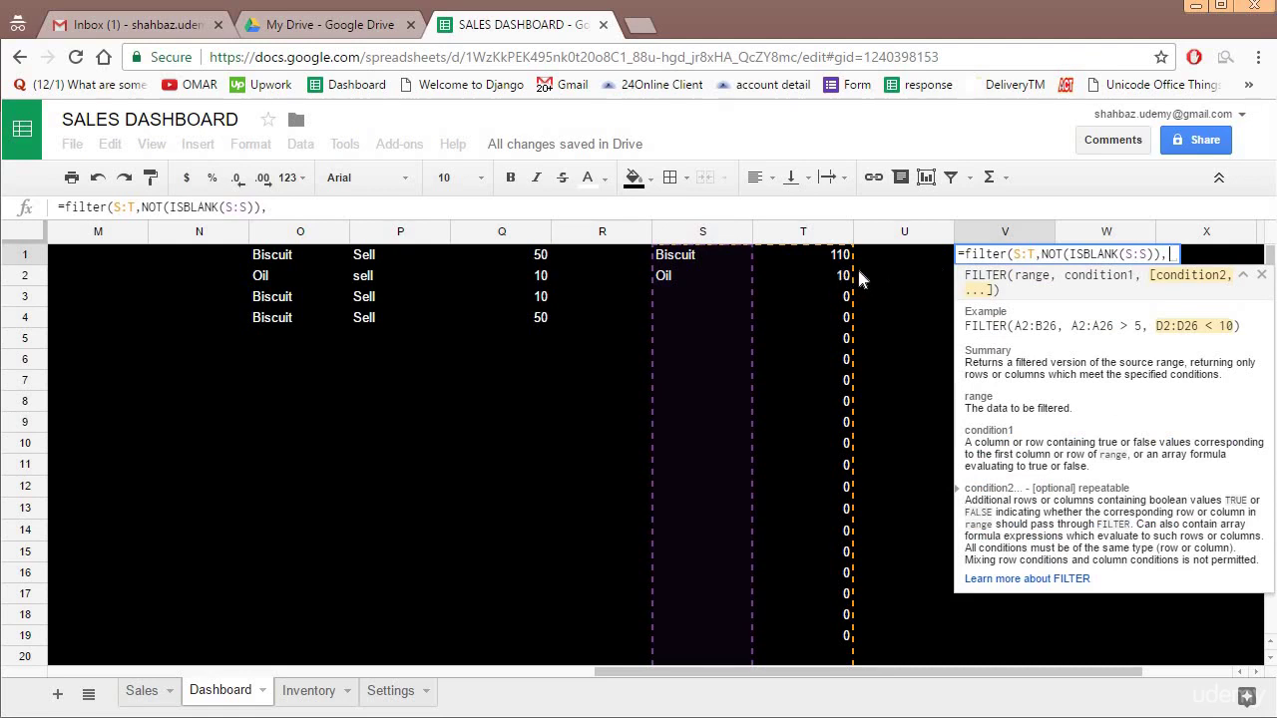
pyautogui.press('BackSpace')
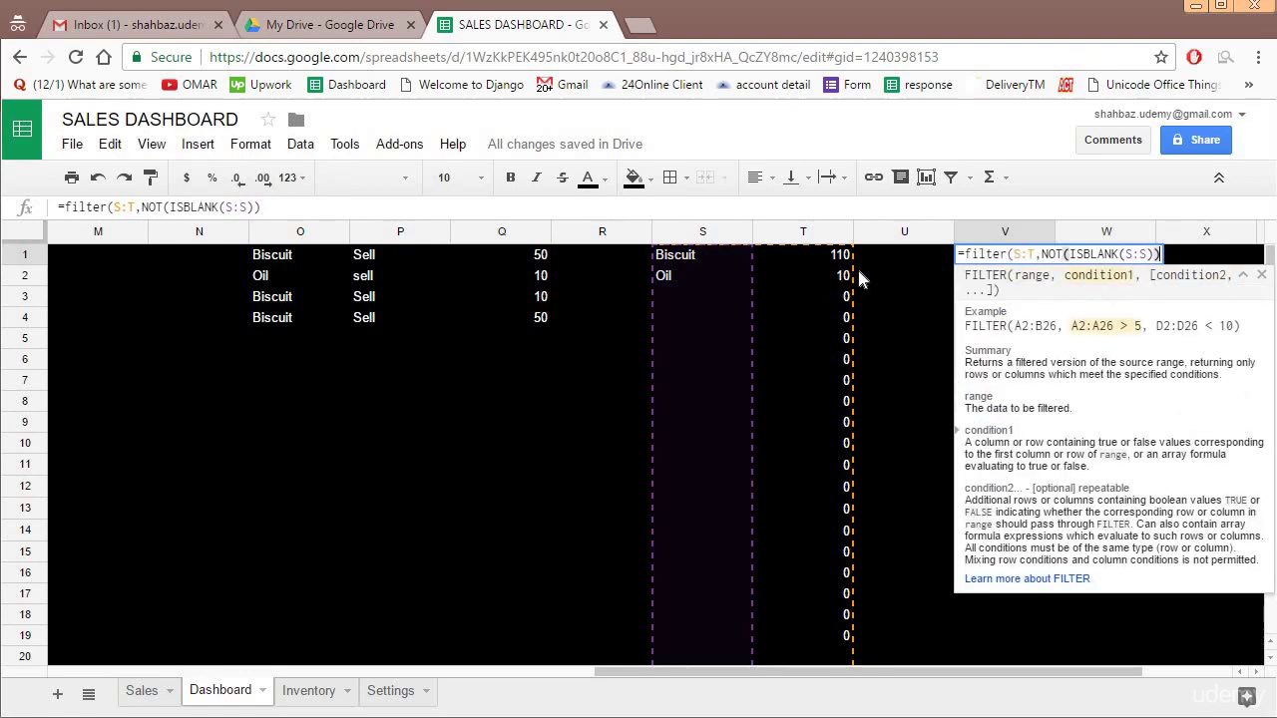
pyautogui.write(')')
pyautogui.press('Return')
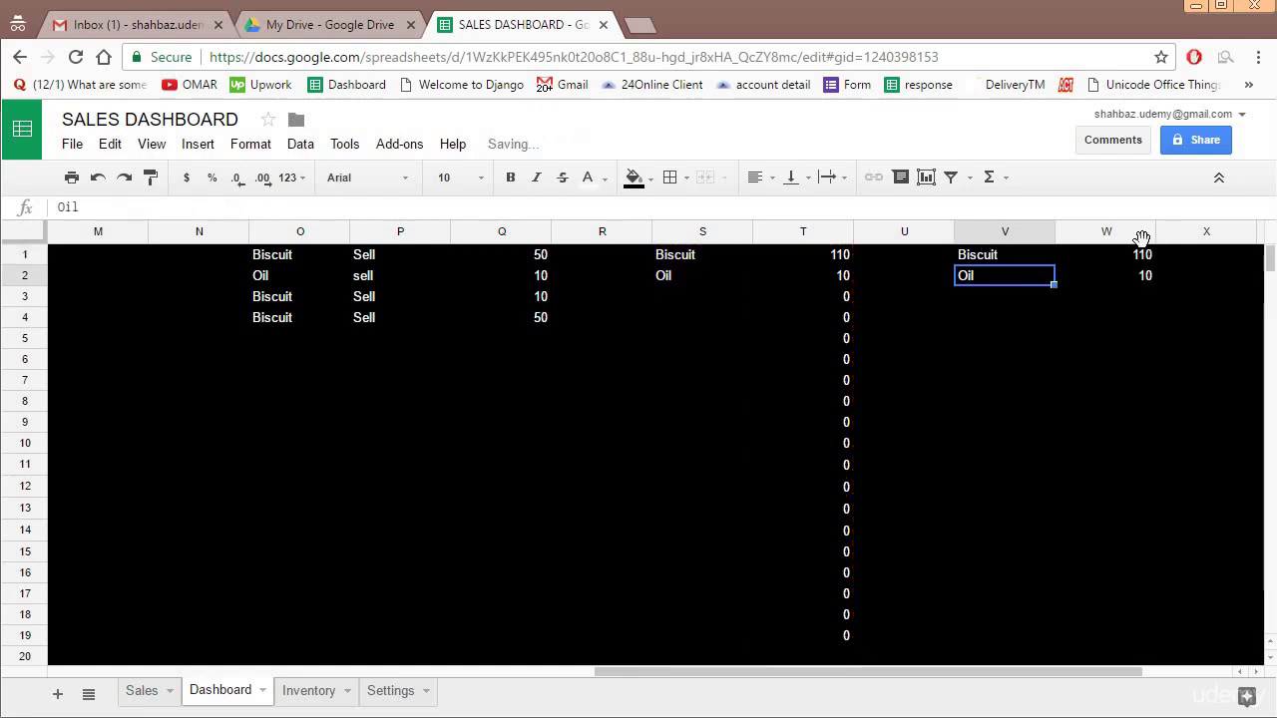
# - Wrap the V1 filter in sort(…,2,FALSE) to order products by total, descending
pyautogui.click(997, 257)
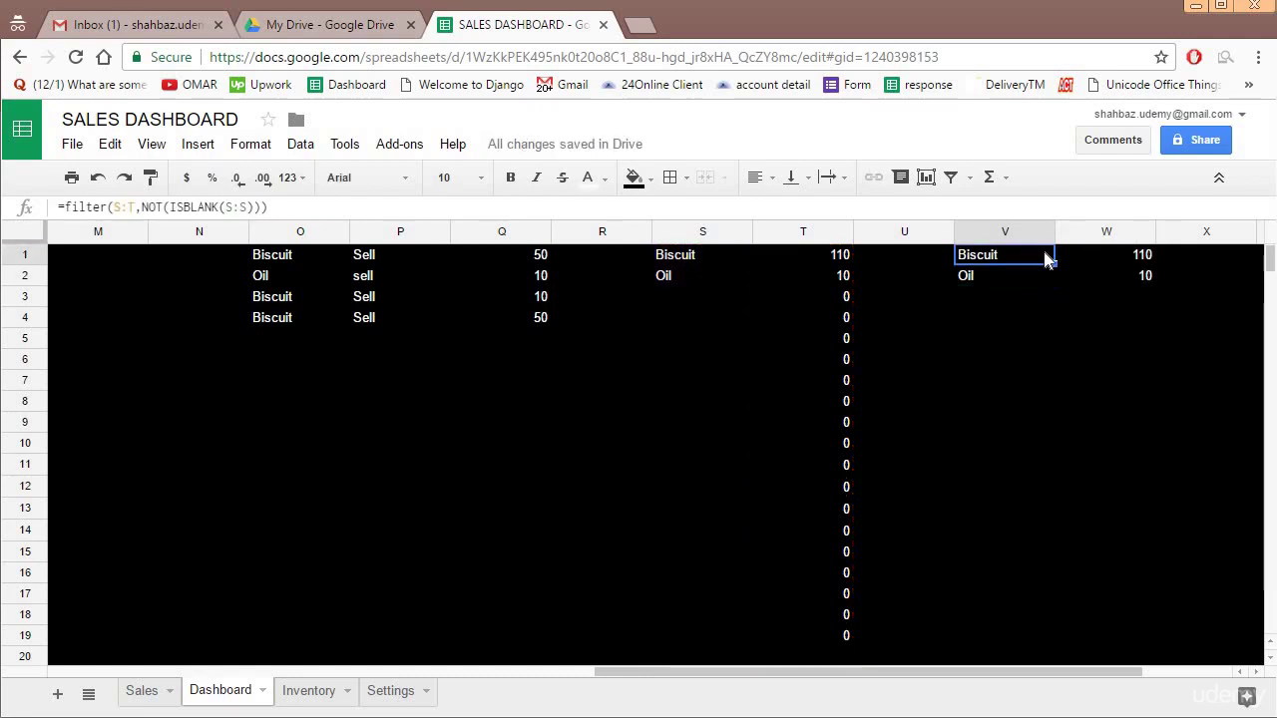
pyautogui.click(1121, 251)
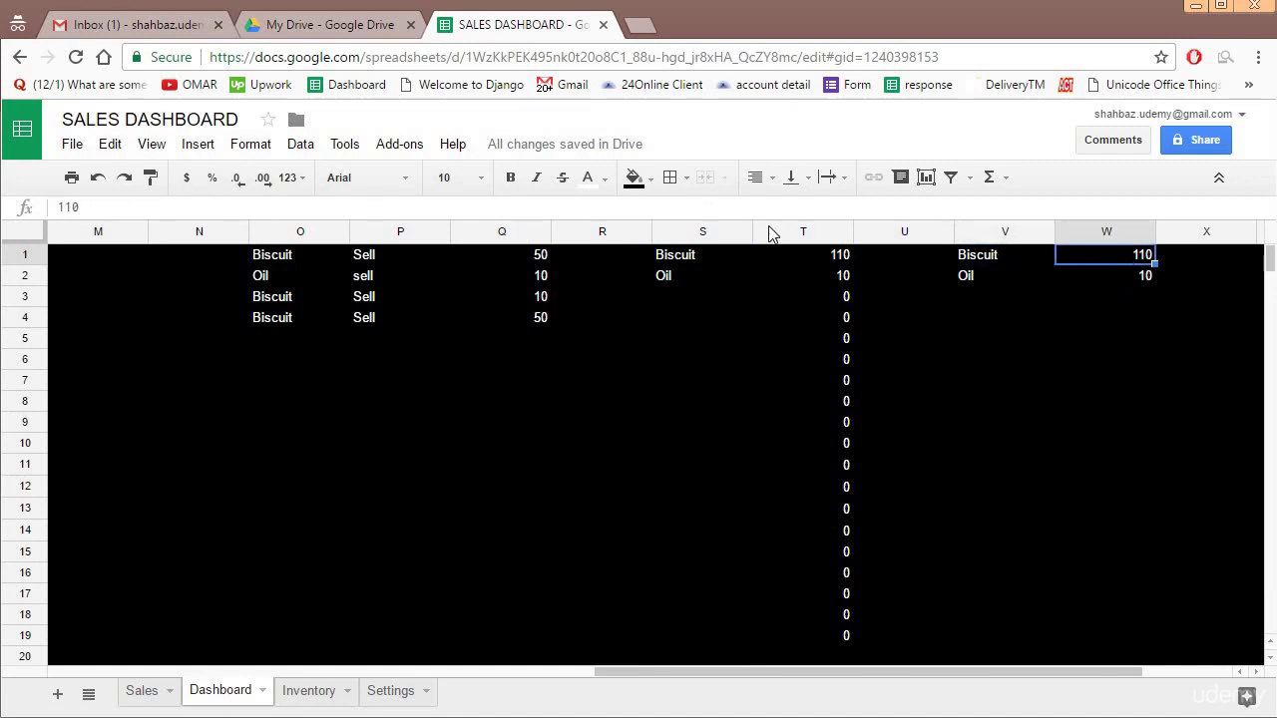
pyautogui.click(986, 258)
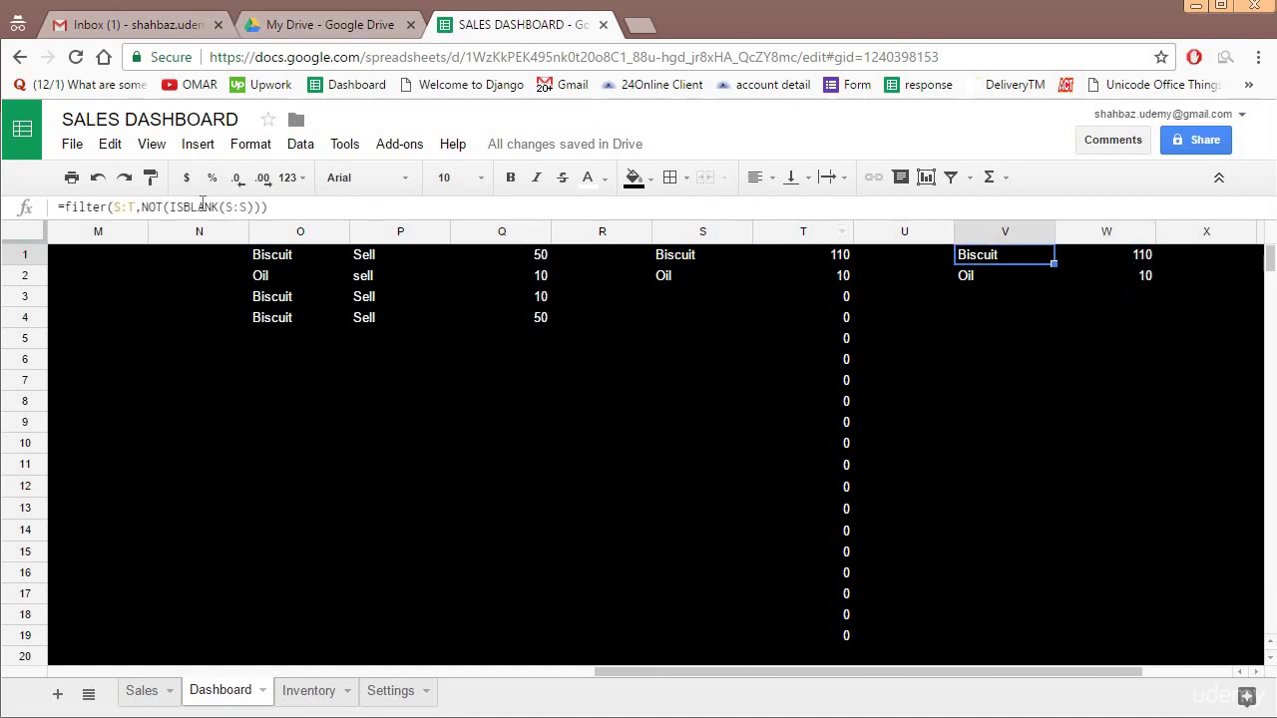
pyautogui.click(63, 206)
pyautogui.write('sort(')
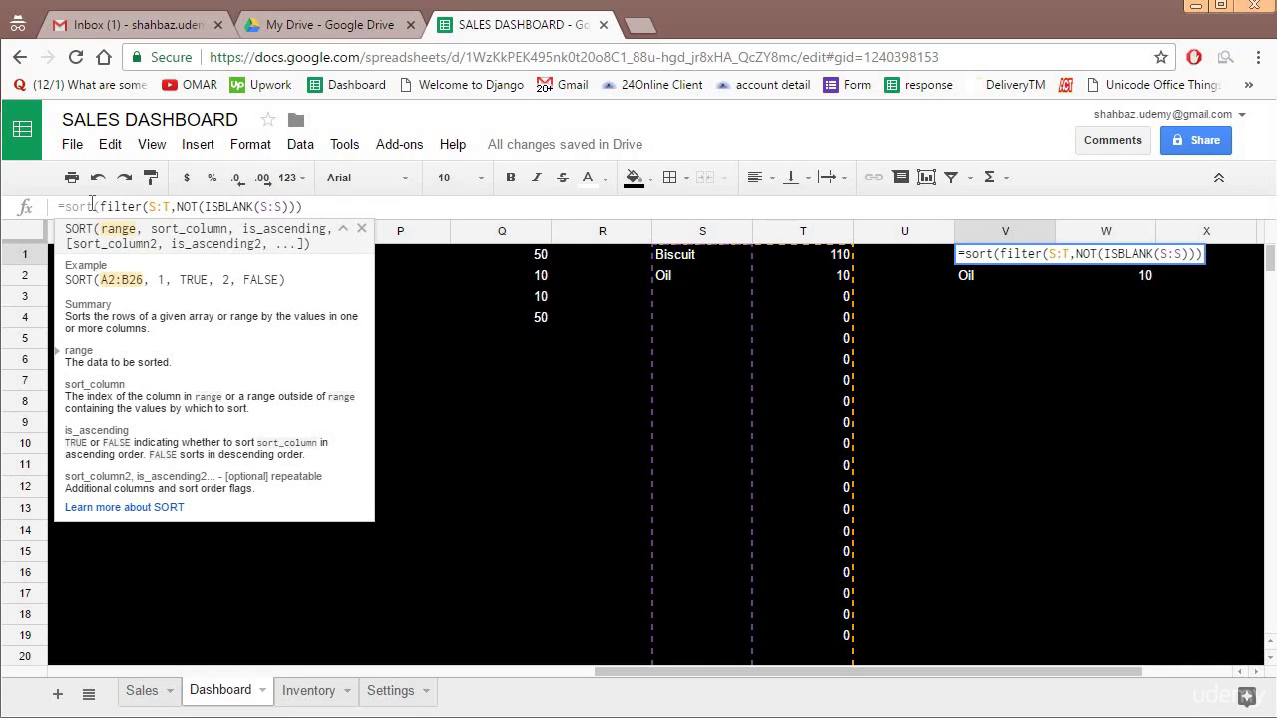
pyautogui.click(315, 206)
pyautogui.write(',')
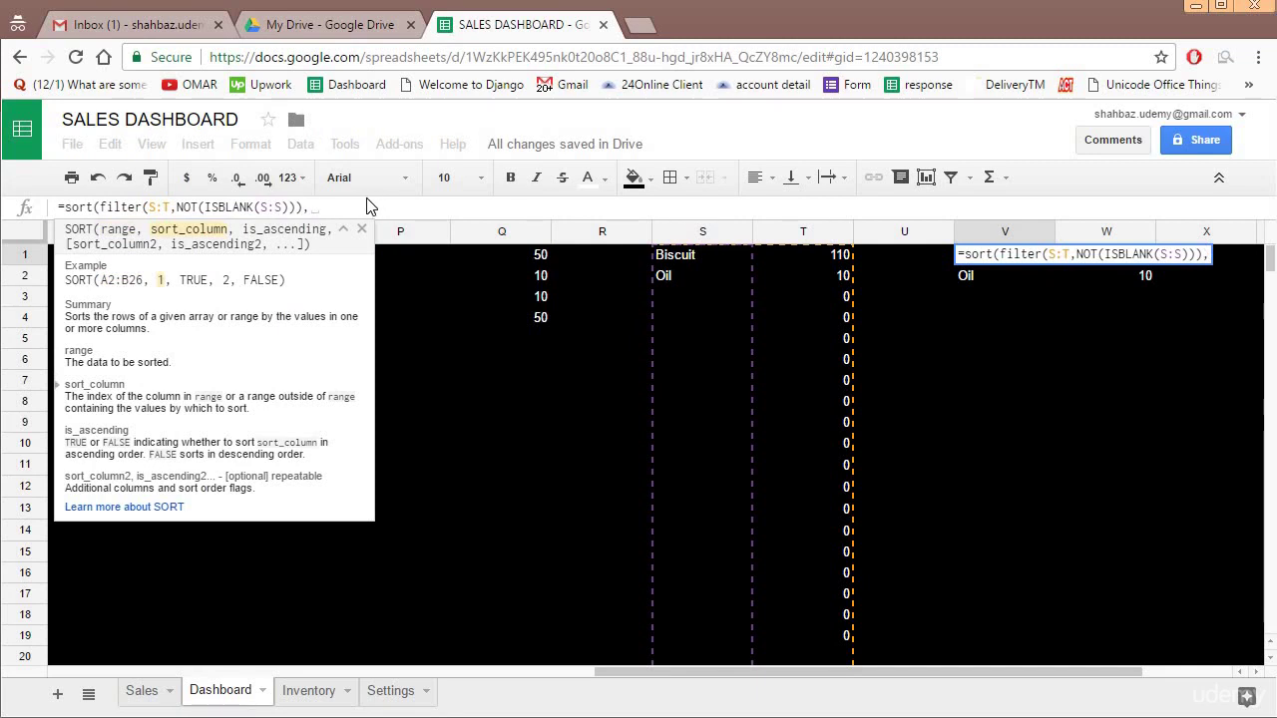
pyautogui.write('2')
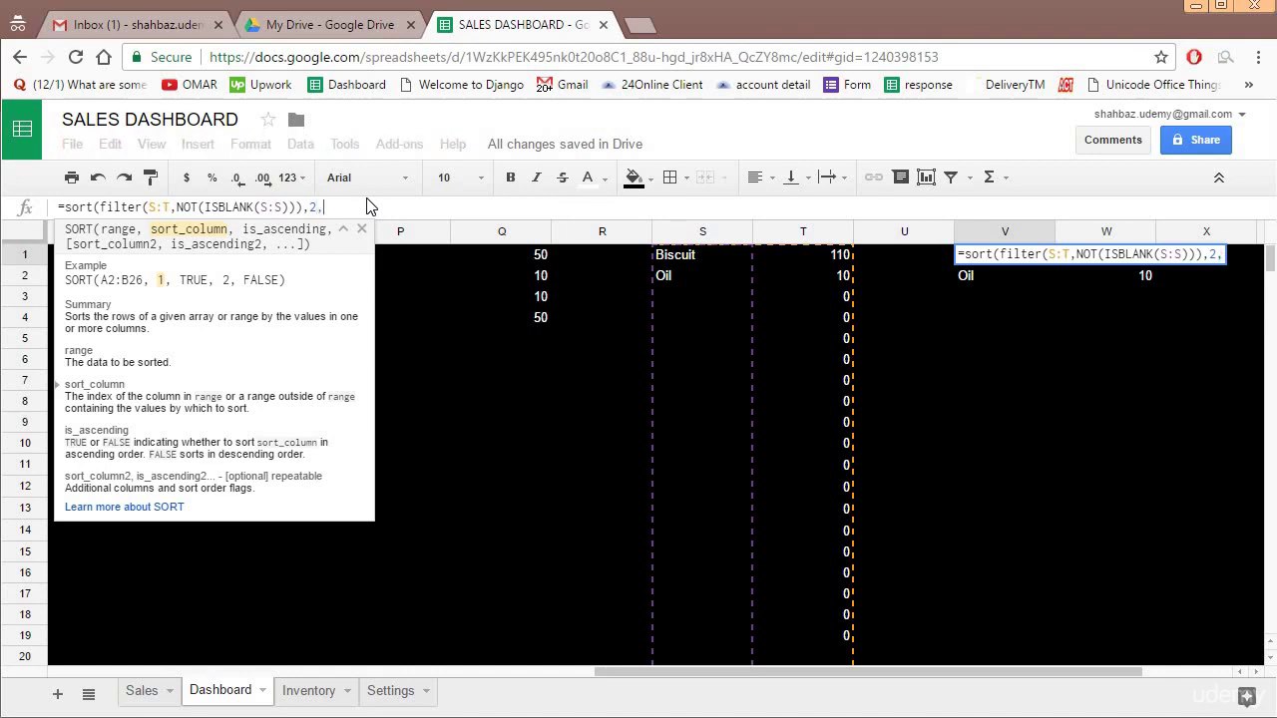
pyautogui.write(',')
pyautogui.write('FAL')
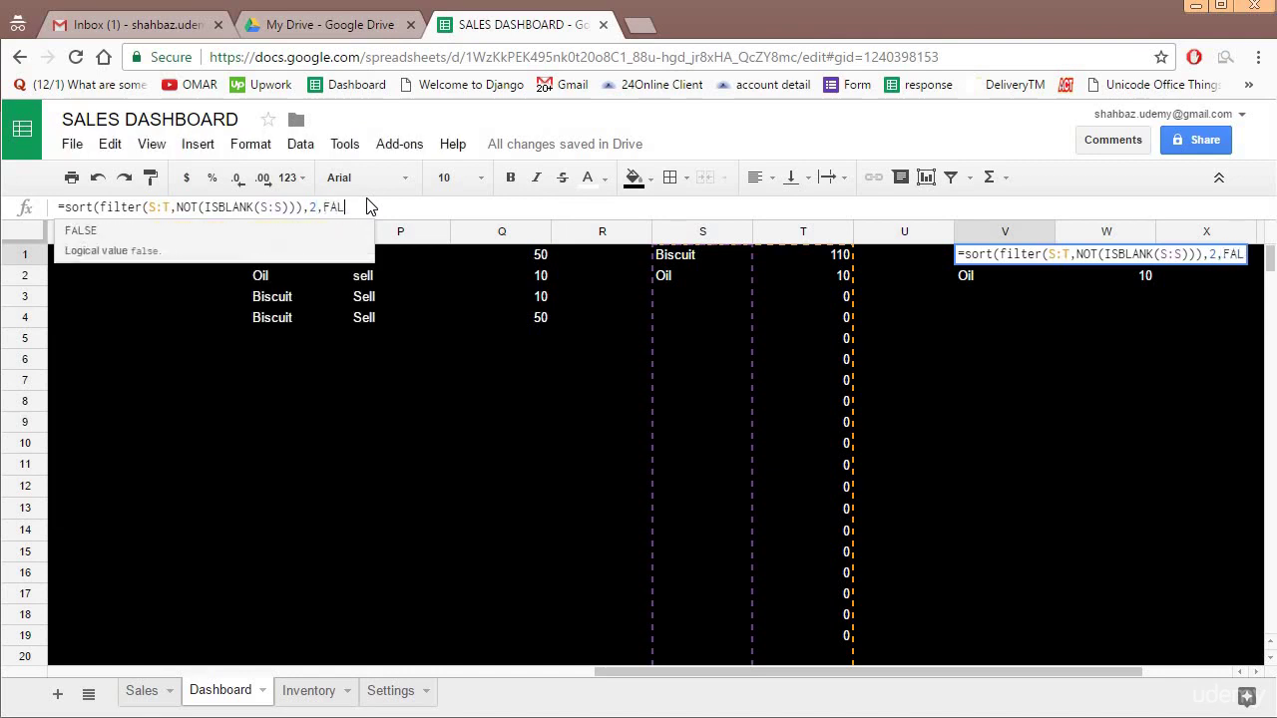
pyautogui.write('SE)')
pyautogui.press('Return')
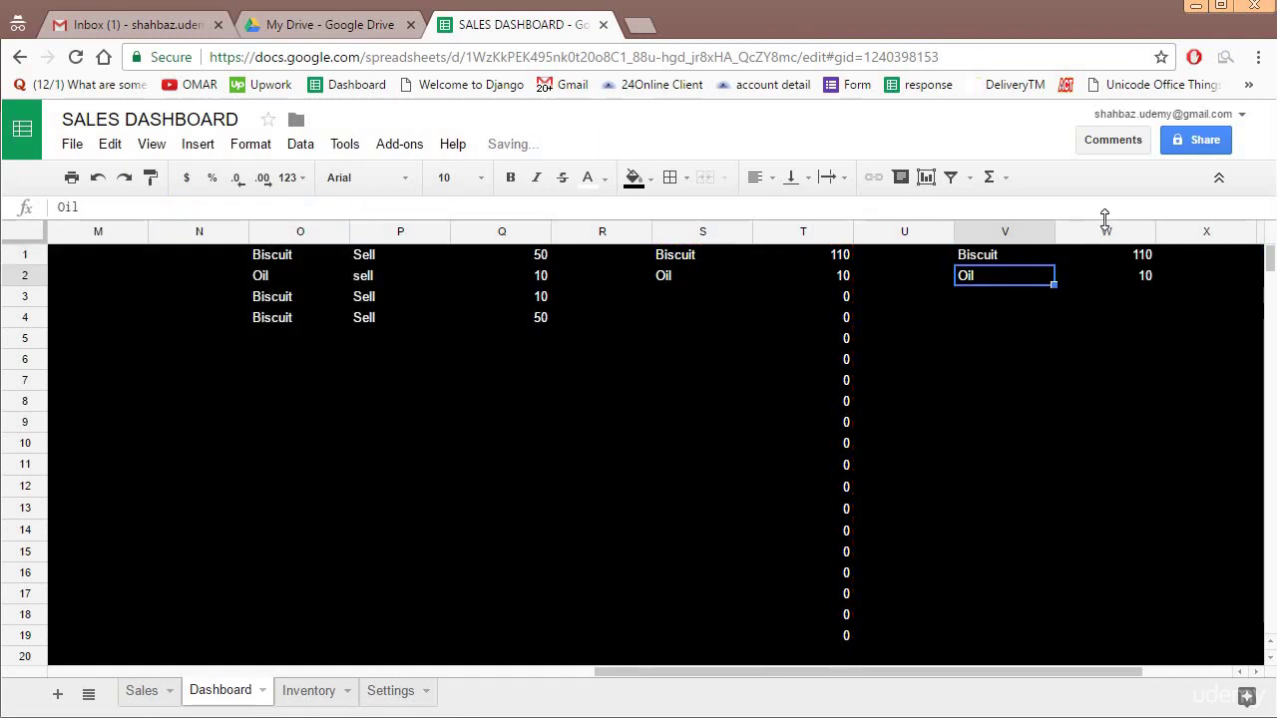
# - Verify Biscuit 110 tops Oil 10 in column W and review the SUMIF formulas in T1 and T2
pyautogui.click(1127, 261)
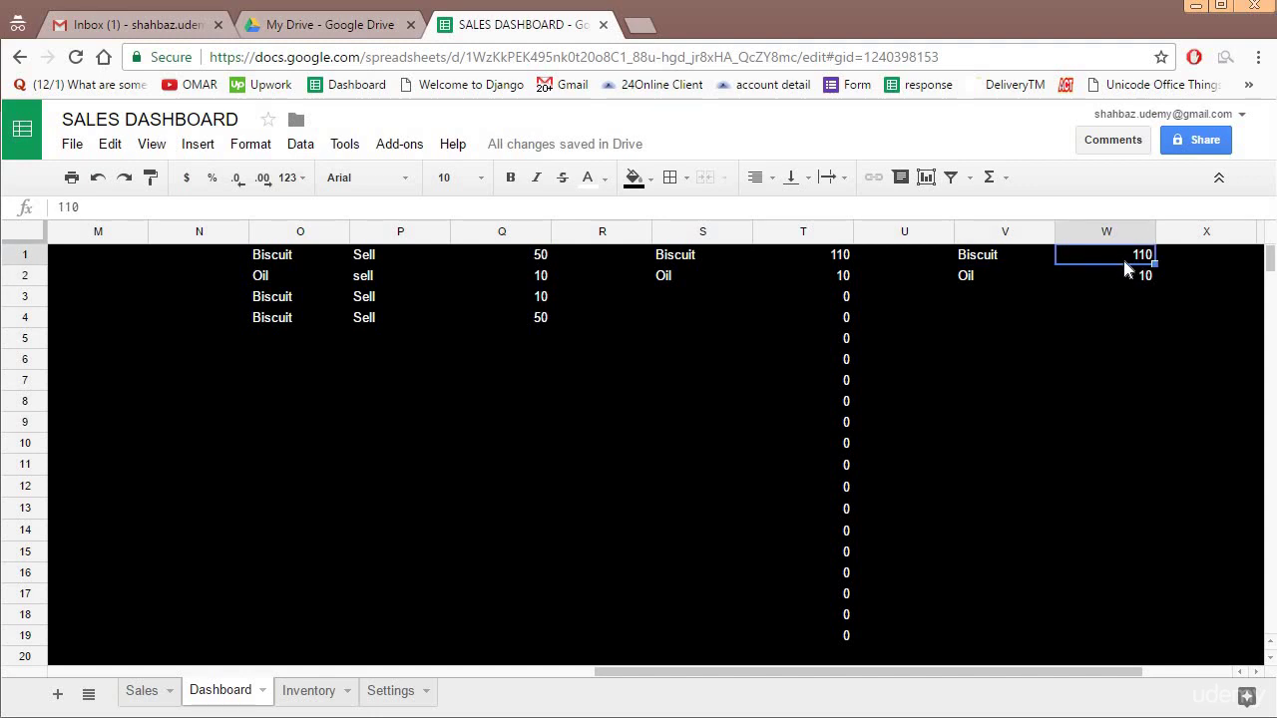
pyautogui.click(1117, 269)
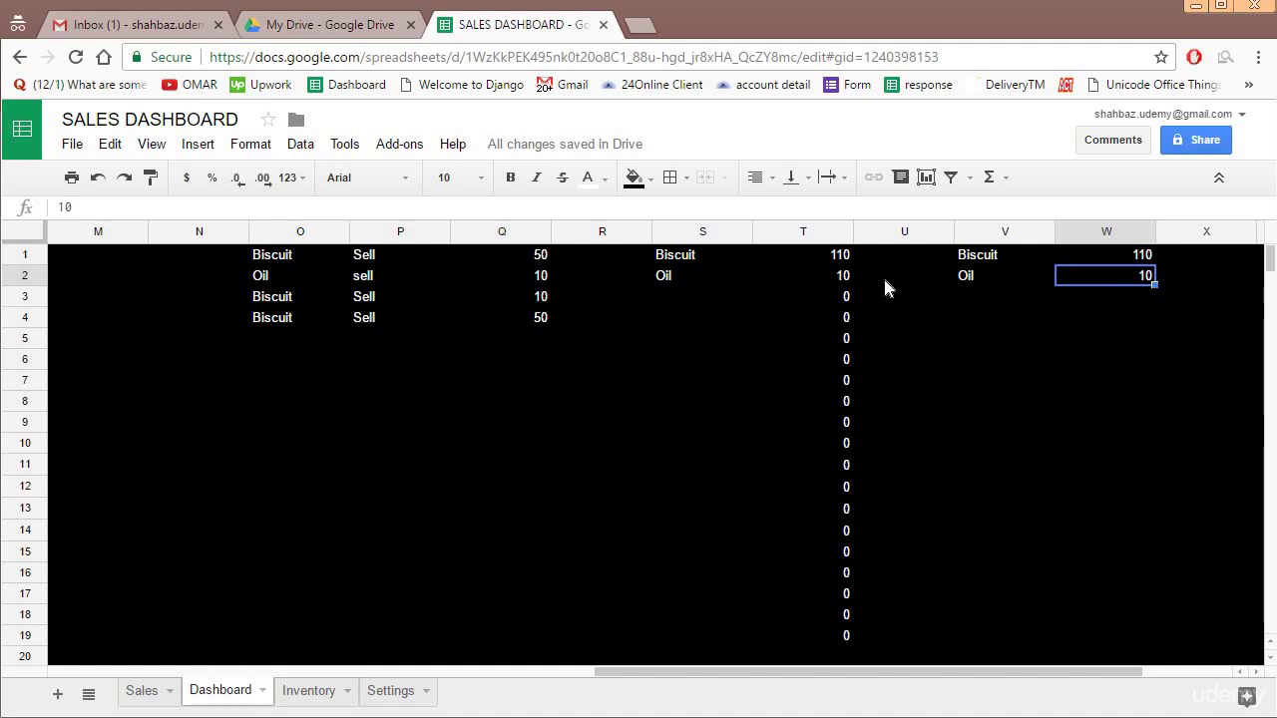
pyautogui.click(818, 249)
pyautogui.click(843, 277)
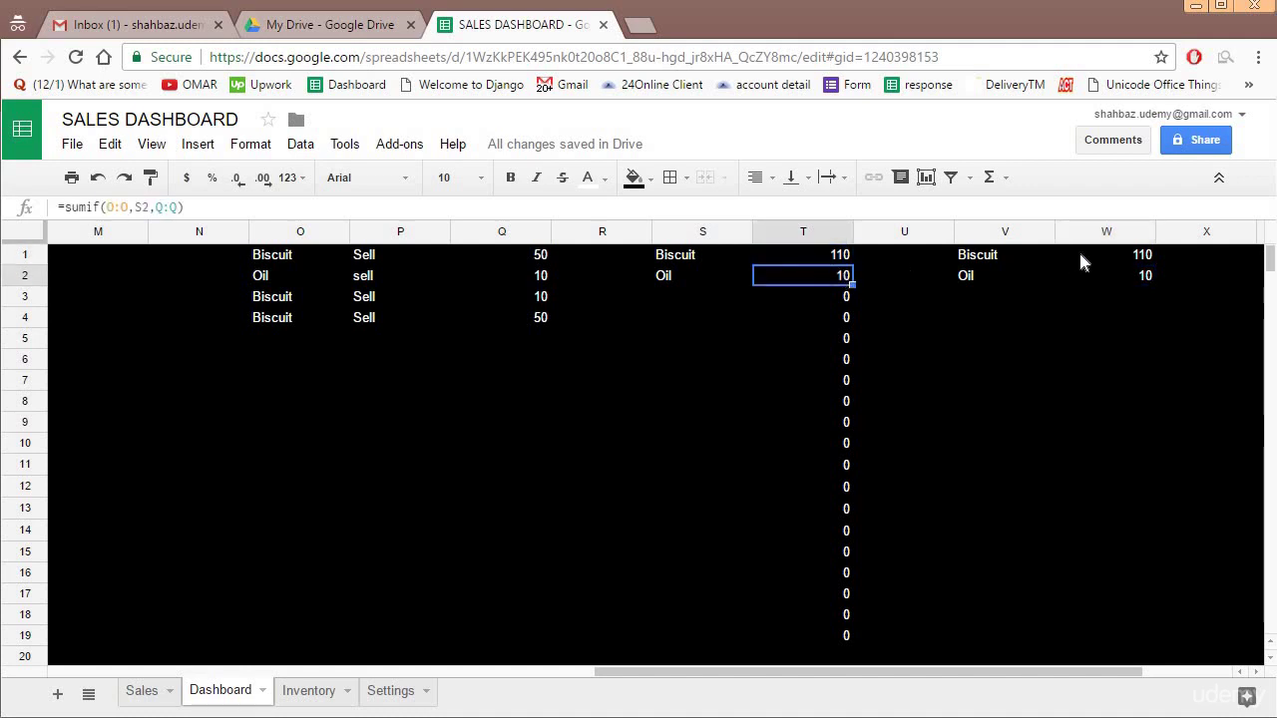
pyautogui.click(1112, 254)
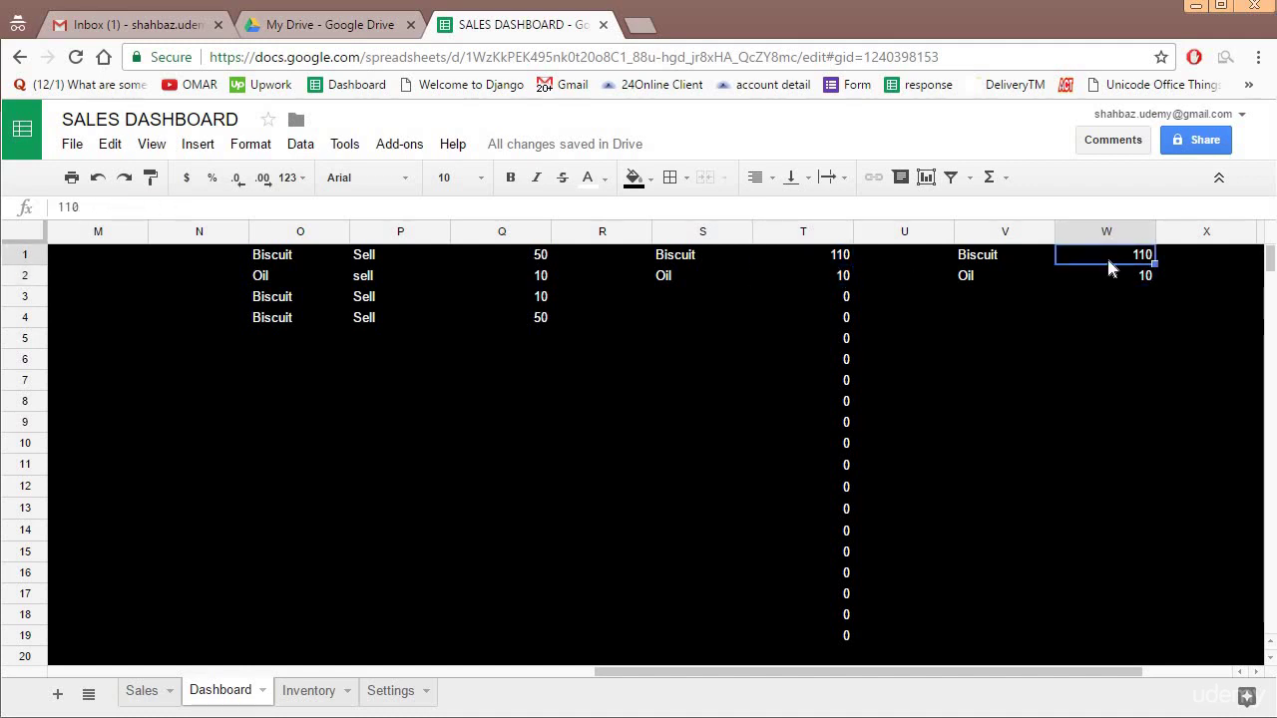
pyautogui.press('Left')
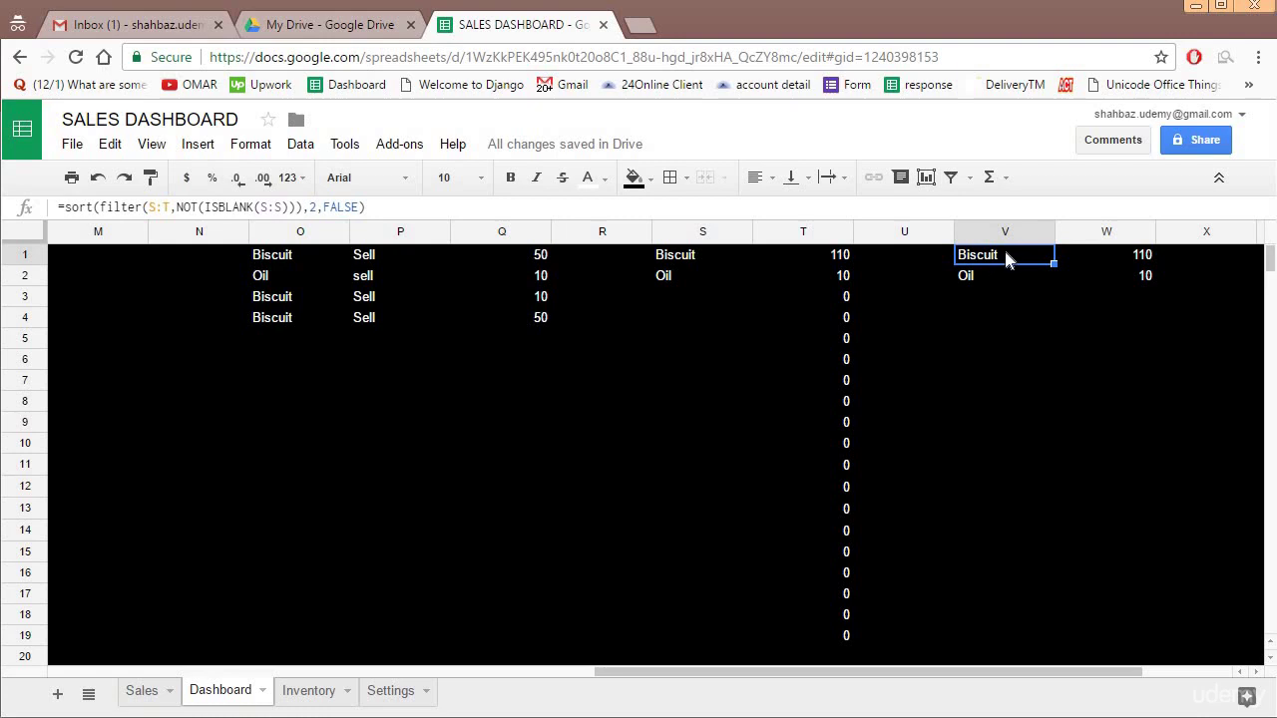
# - Enter =V1 in the Highest Selling Product value cell K5 so it shows Biscuit
pyautogui.hscroll(-10, 908, 300)
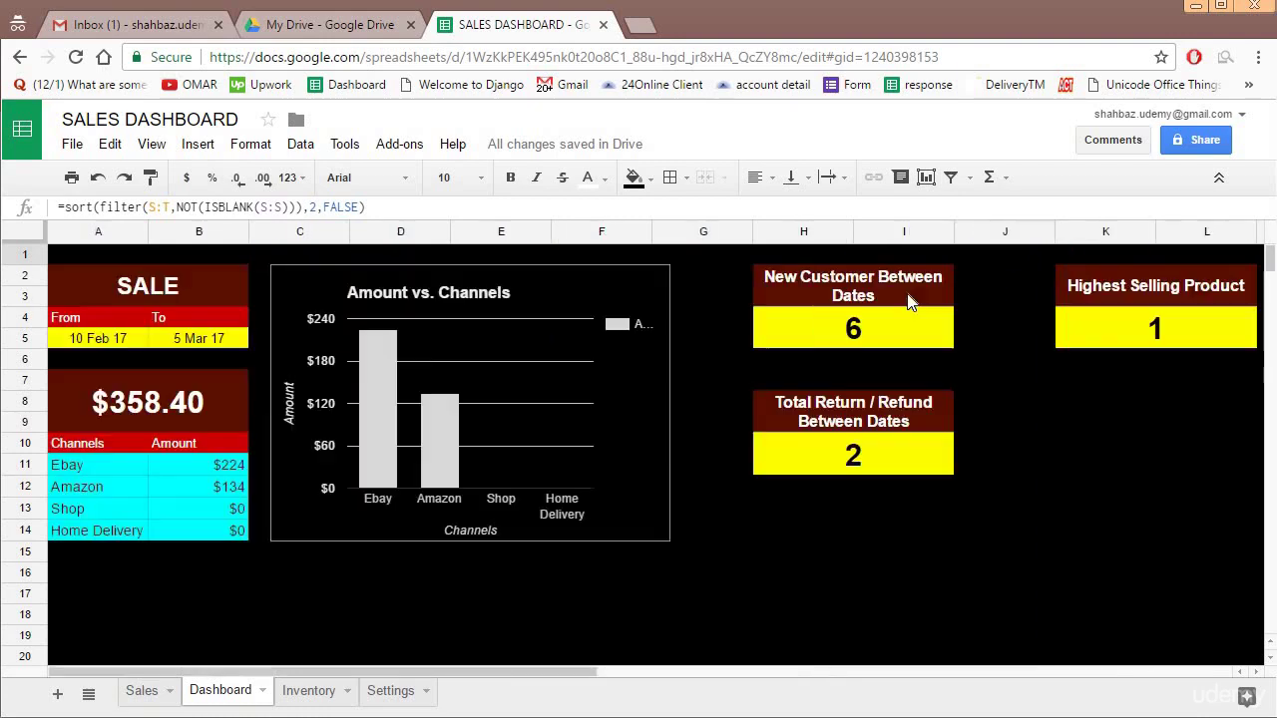
pyautogui.click(1177, 335)
pyautogui.write('=V1')
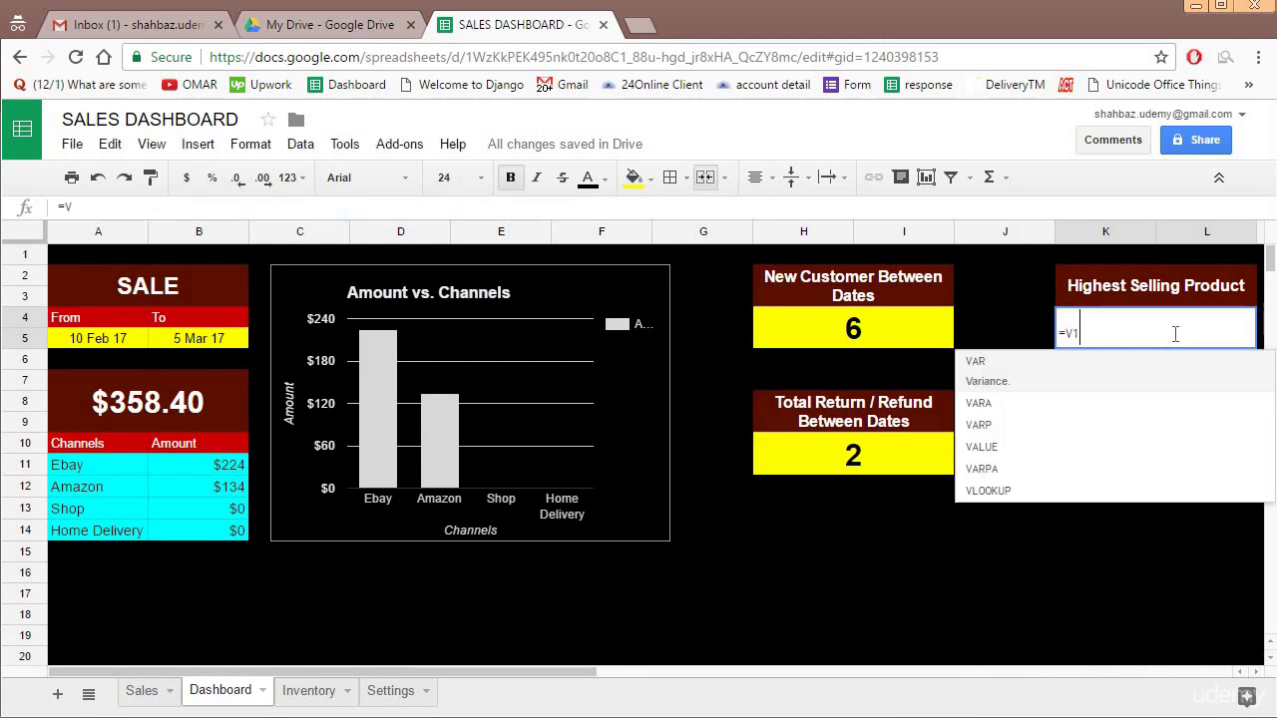
pyautogui.press('Return')
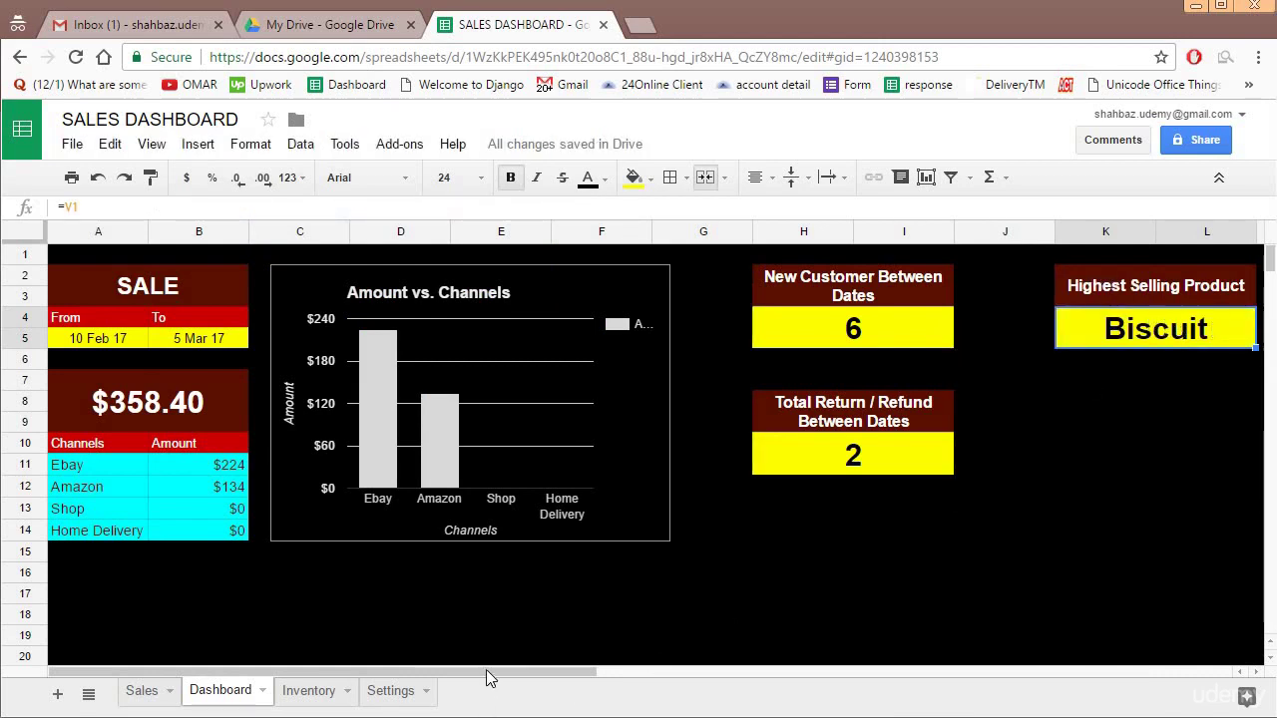
pyautogui.moveTo(496, 669); pyautogui.dragTo(1051, 649)
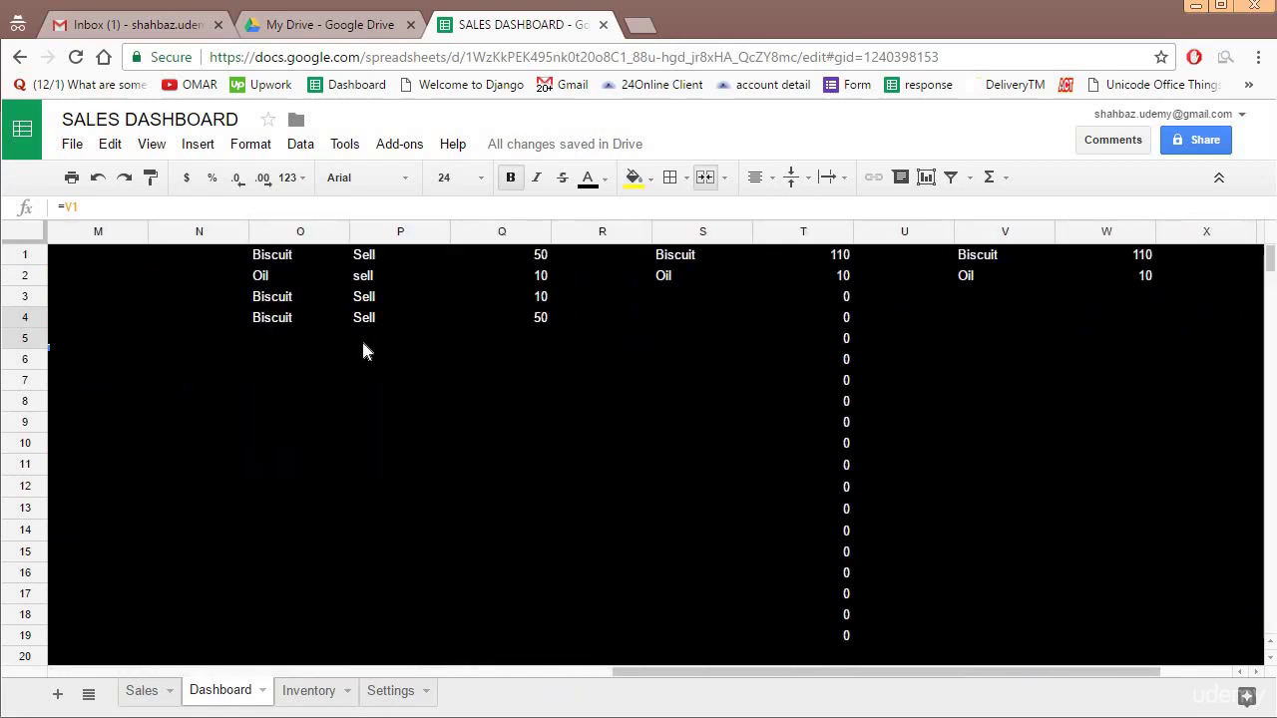
# - Hide helper columns M through W
pyautogui.moveTo(107, 231); pyautogui.dragTo(404, 231)
pyautogui.moveTo(749, 277); pyautogui.dragTo(1097, 233)
pyautogui.rightClick(1063, 232)
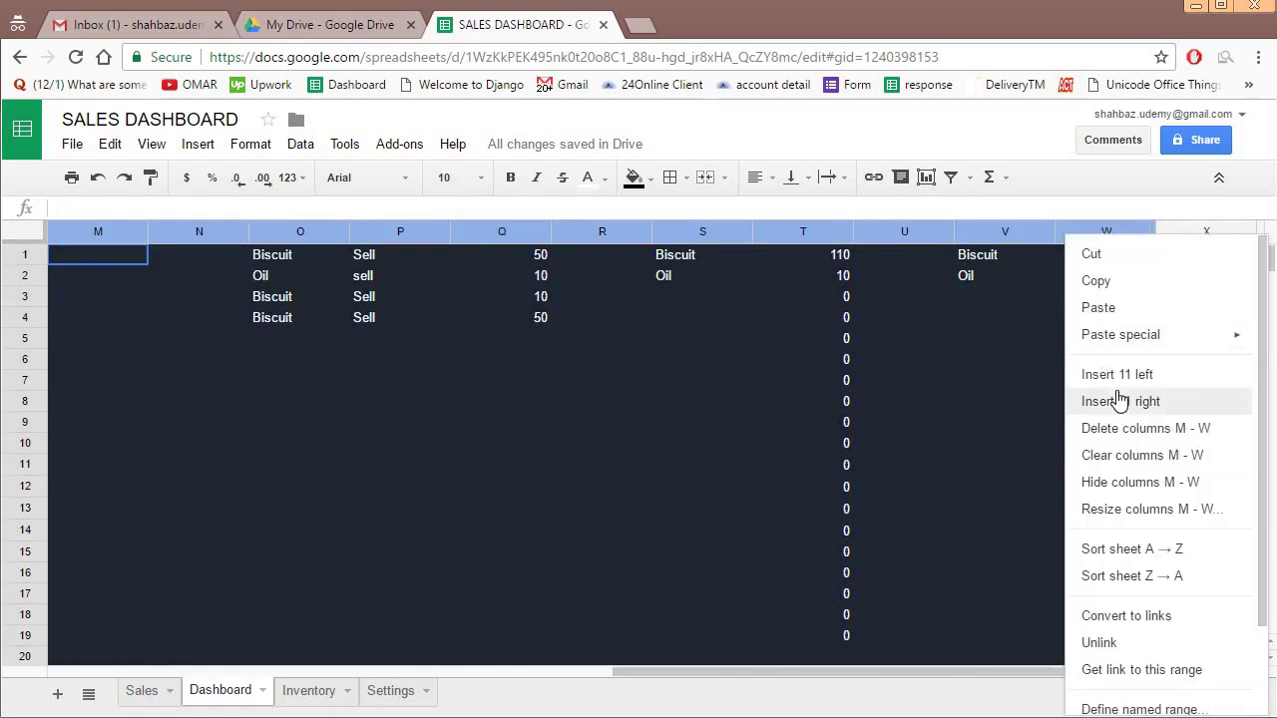
pyautogui.click(1113, 482)
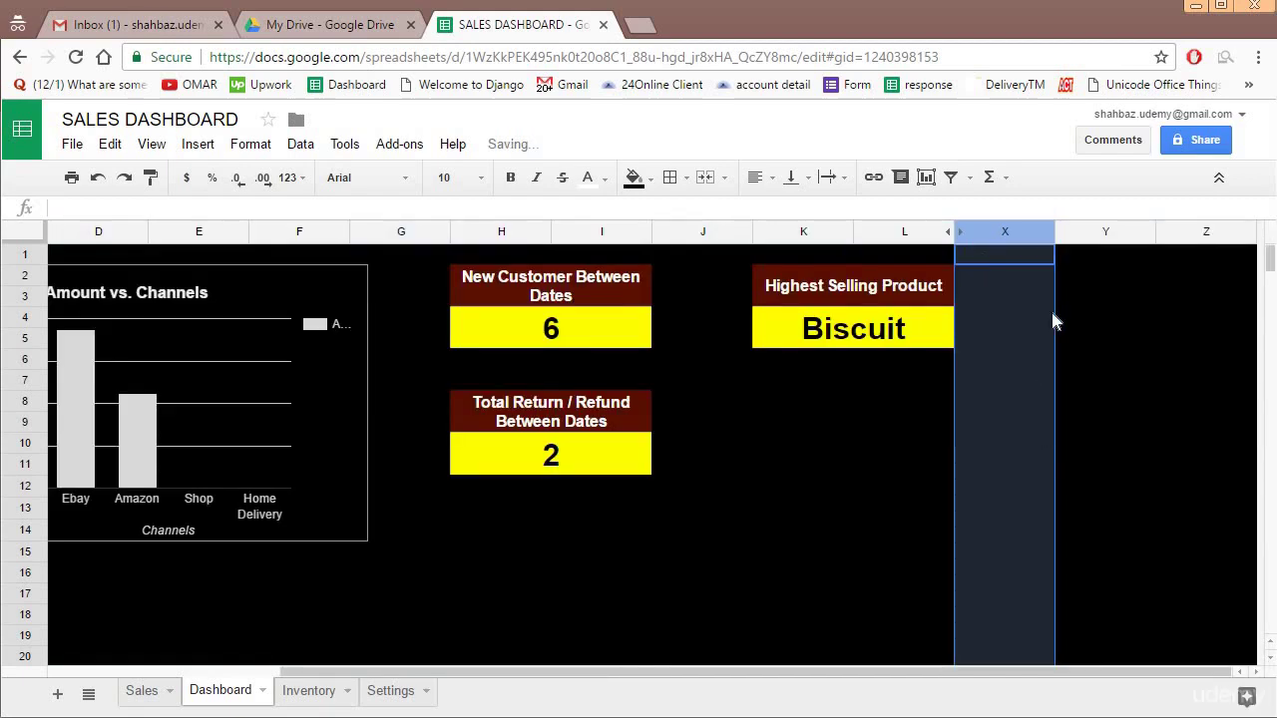
# - Delete the unused columns Y and Z and narrow column X
pyautogui.click(1138, 287)
pyautogui.moveTo(1109, 232); pyautogui.dragTo(1194, 231)
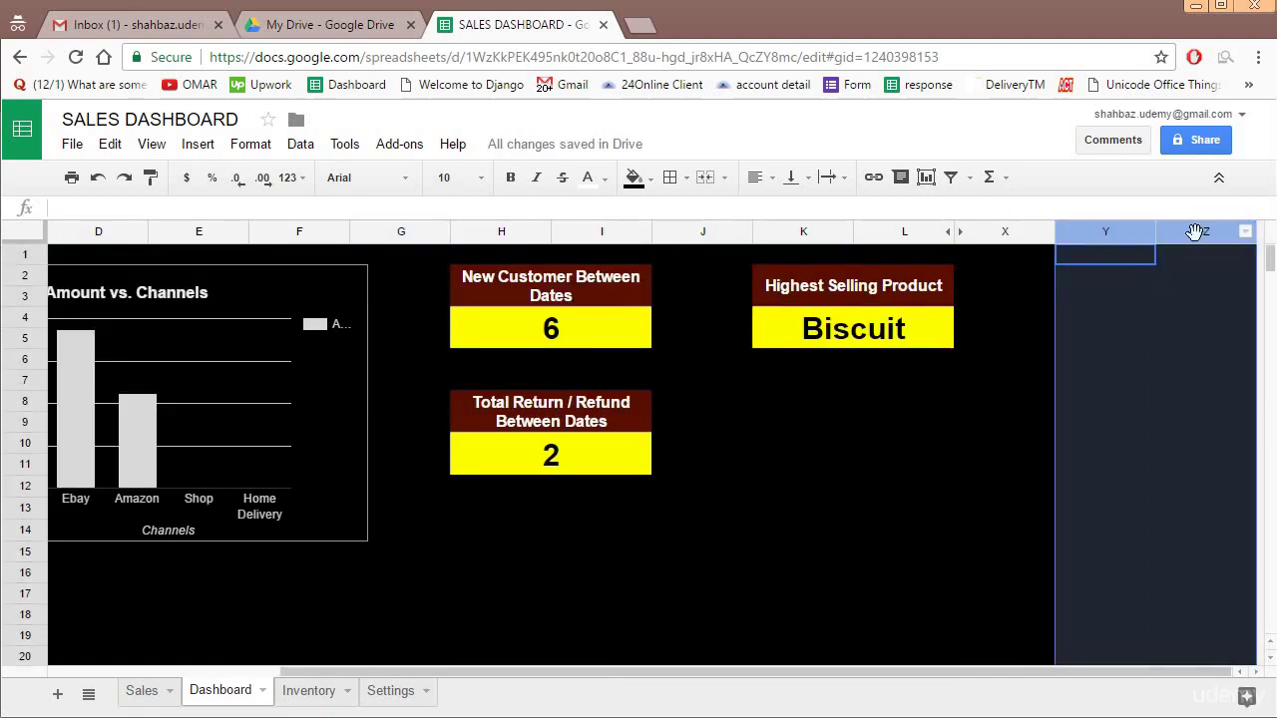
pyautogui.rightClick(1196, 232)
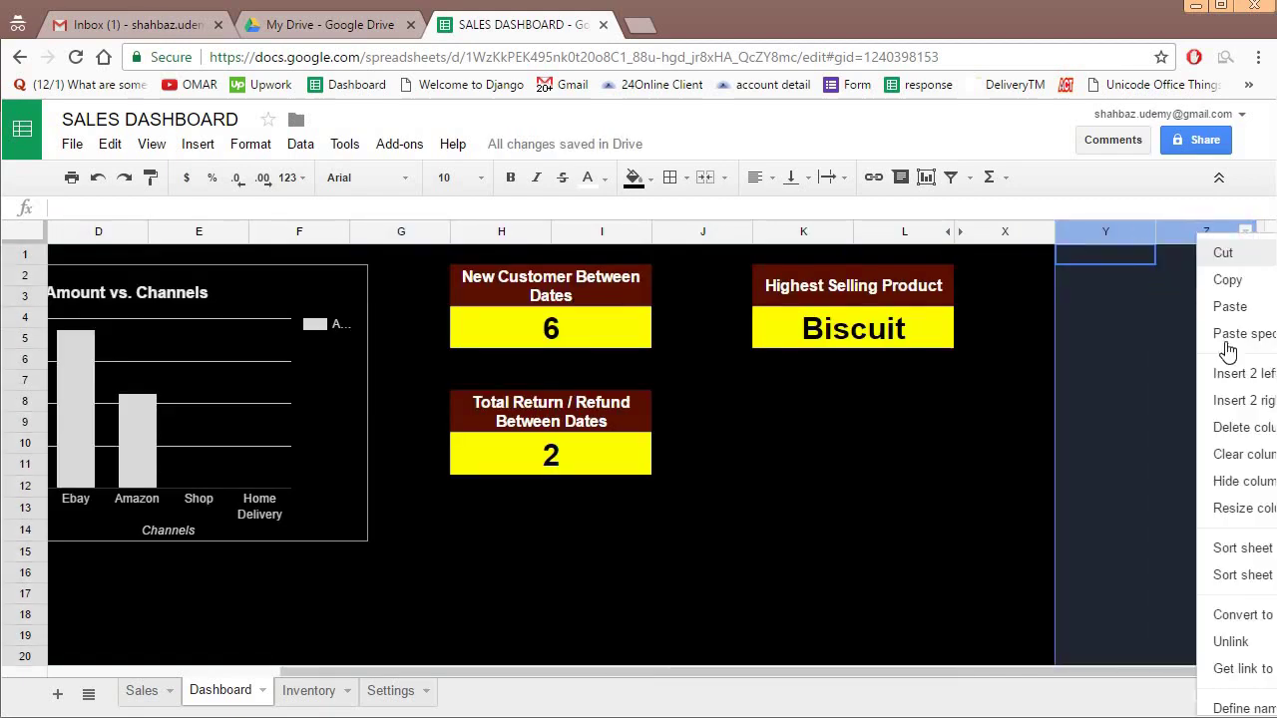
pyautogui.click(1225, 431)
pyautogui.click(1132, 413)
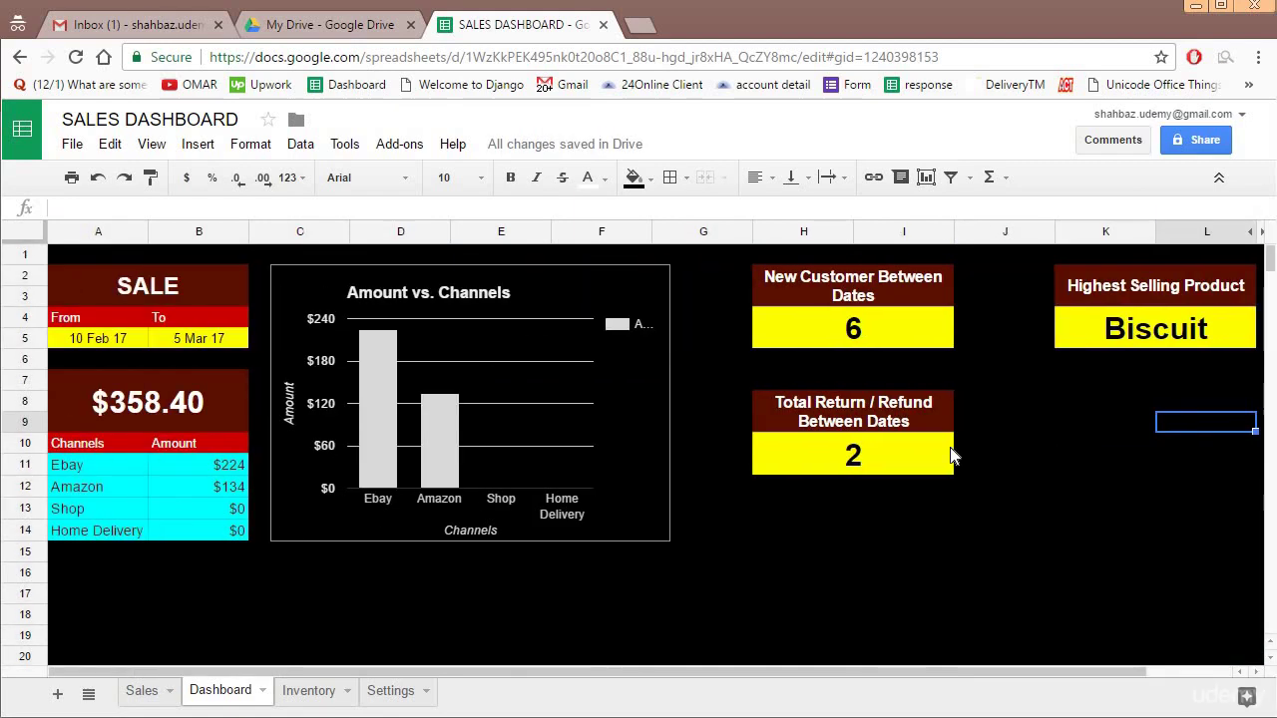
pyautogui.moveTo(1253, 235); pyautogui.dragTo(1172, 234)
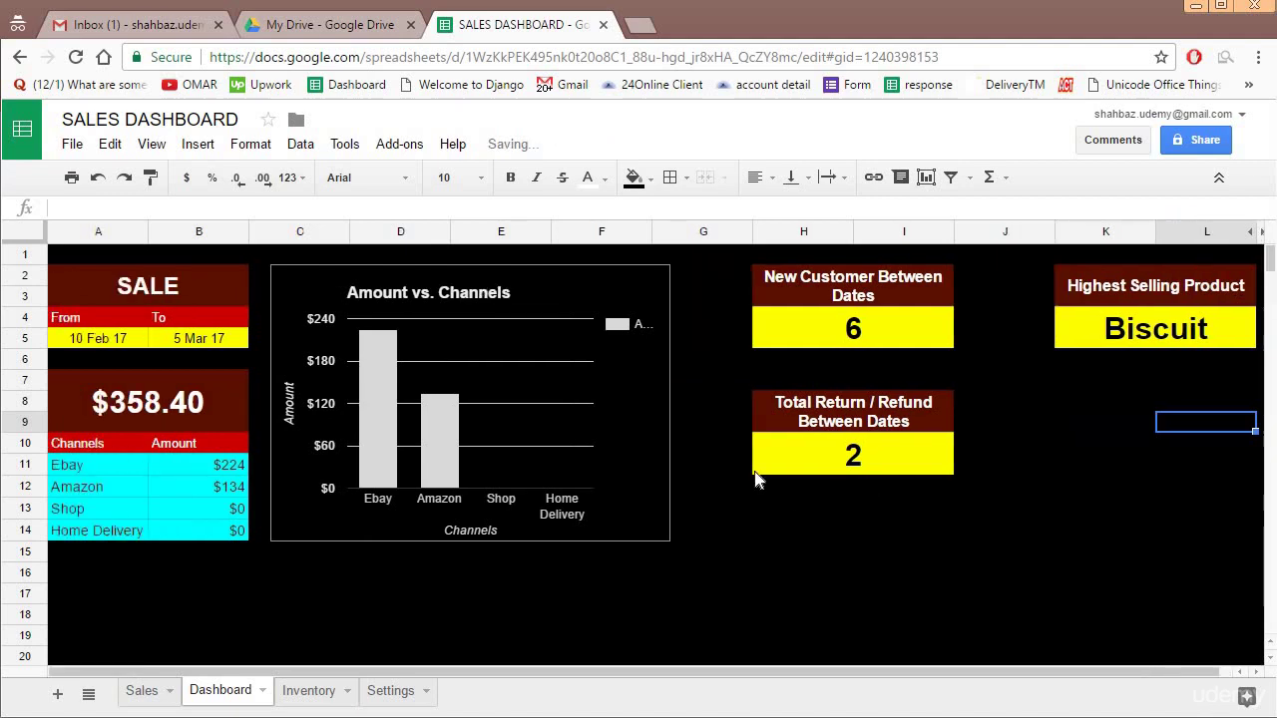
# - Change the dashboard's From date in A5 to 1 Mar 17
pyautogui.click(117, 345)
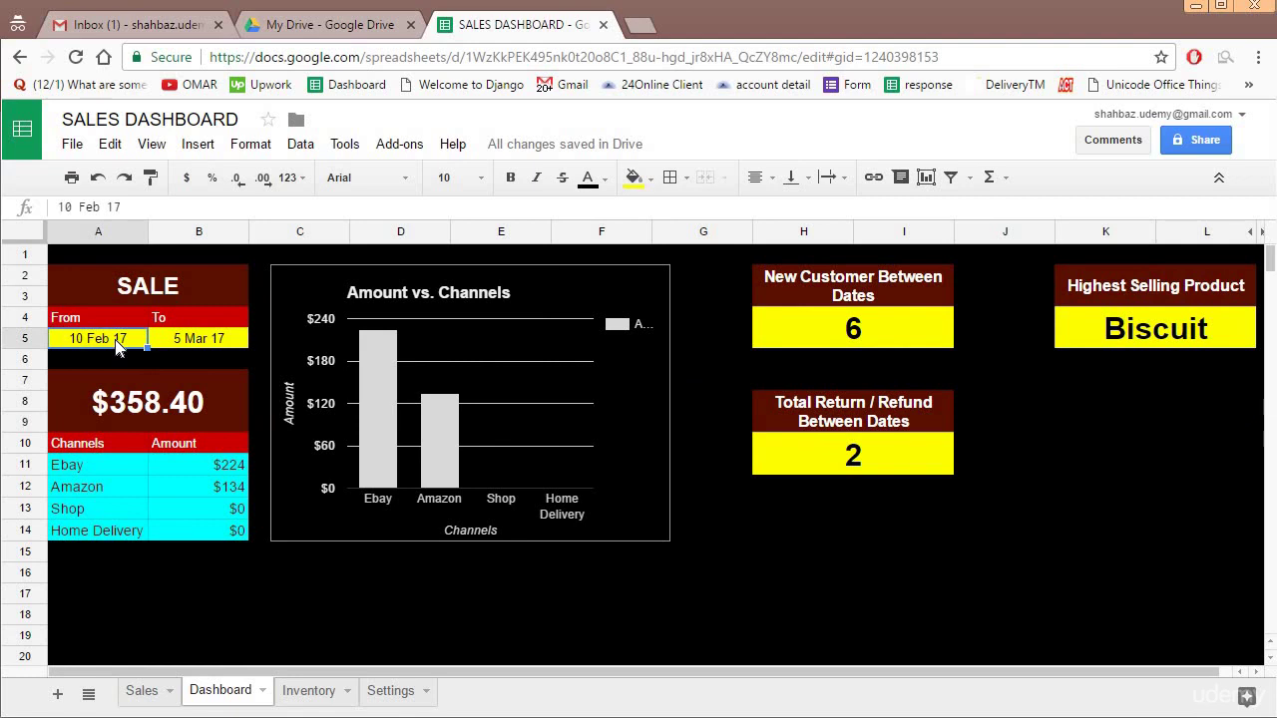
pyautogui.write('1 mar 17')
pyautogui.press('Return')
pyautogui.press('Up')
pyautogui.press('Right')
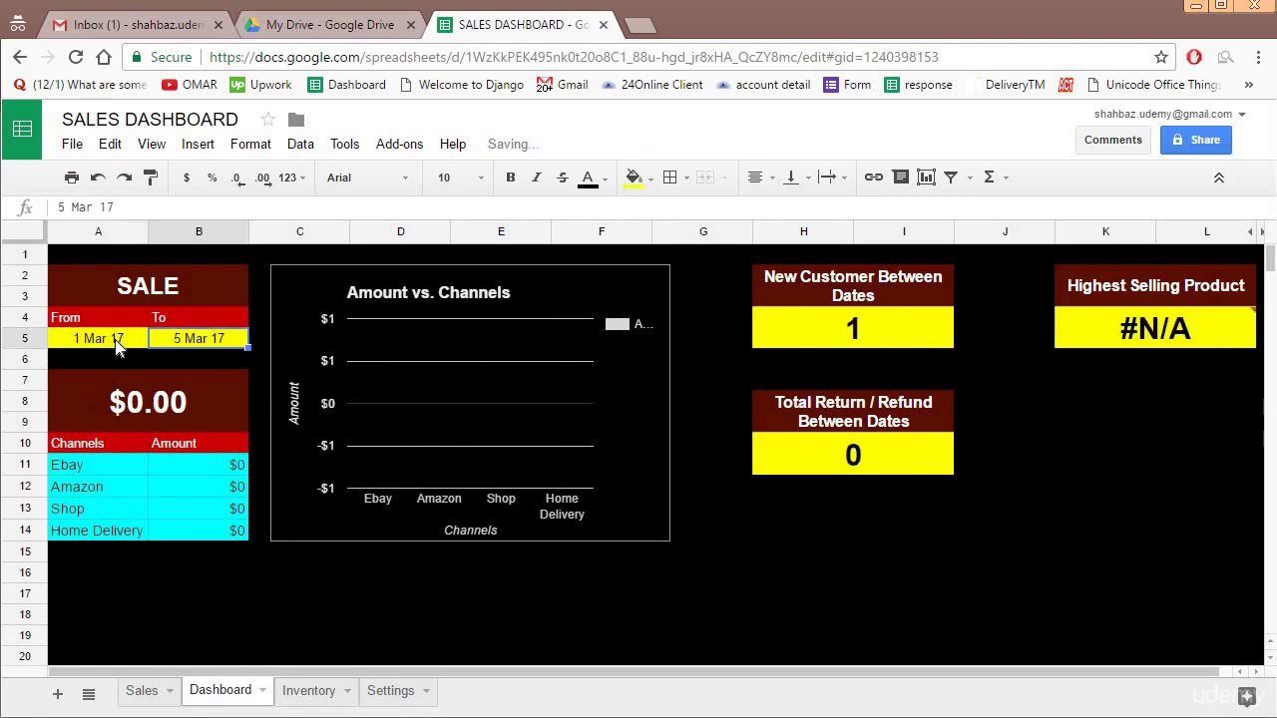
# - Check the Sales sheet's dates, such as 14-Mar-2017 in A24, before returning to Dashboard
pyautogui.click(142, 691)
pyautogui.scroll(-5, 150, 521)
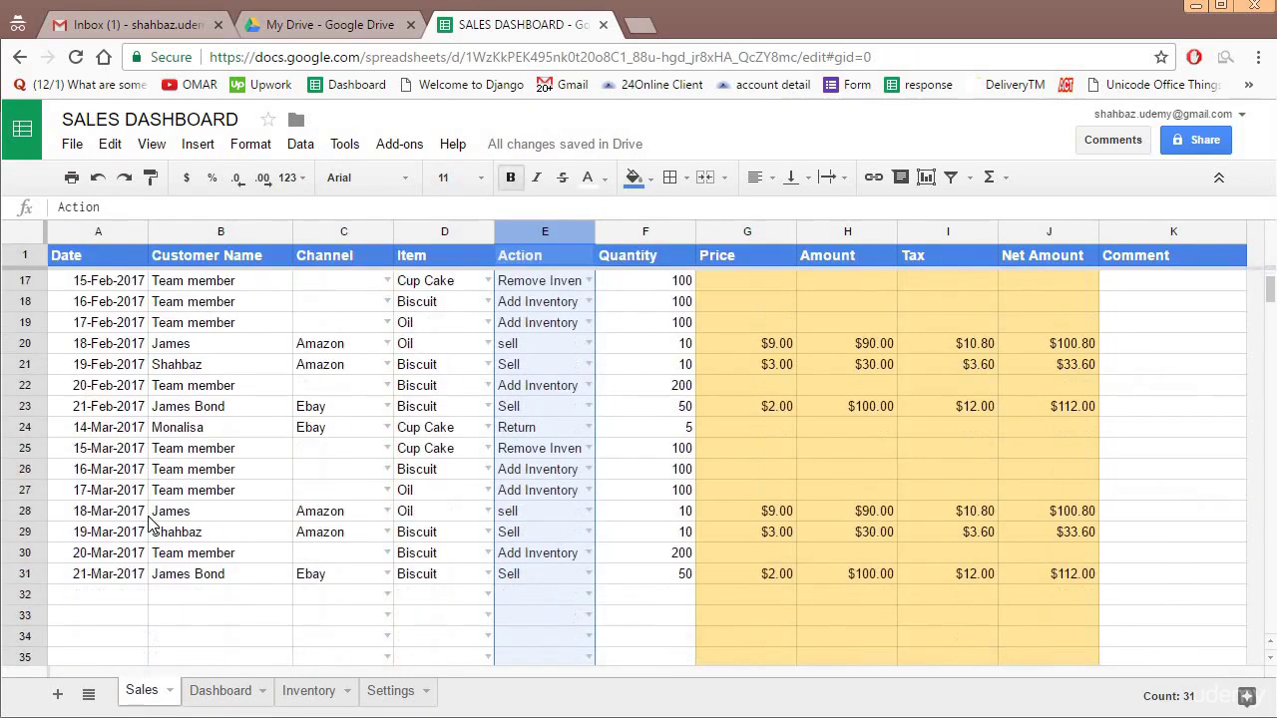
pyautogui.scroll(3, 149, 520)
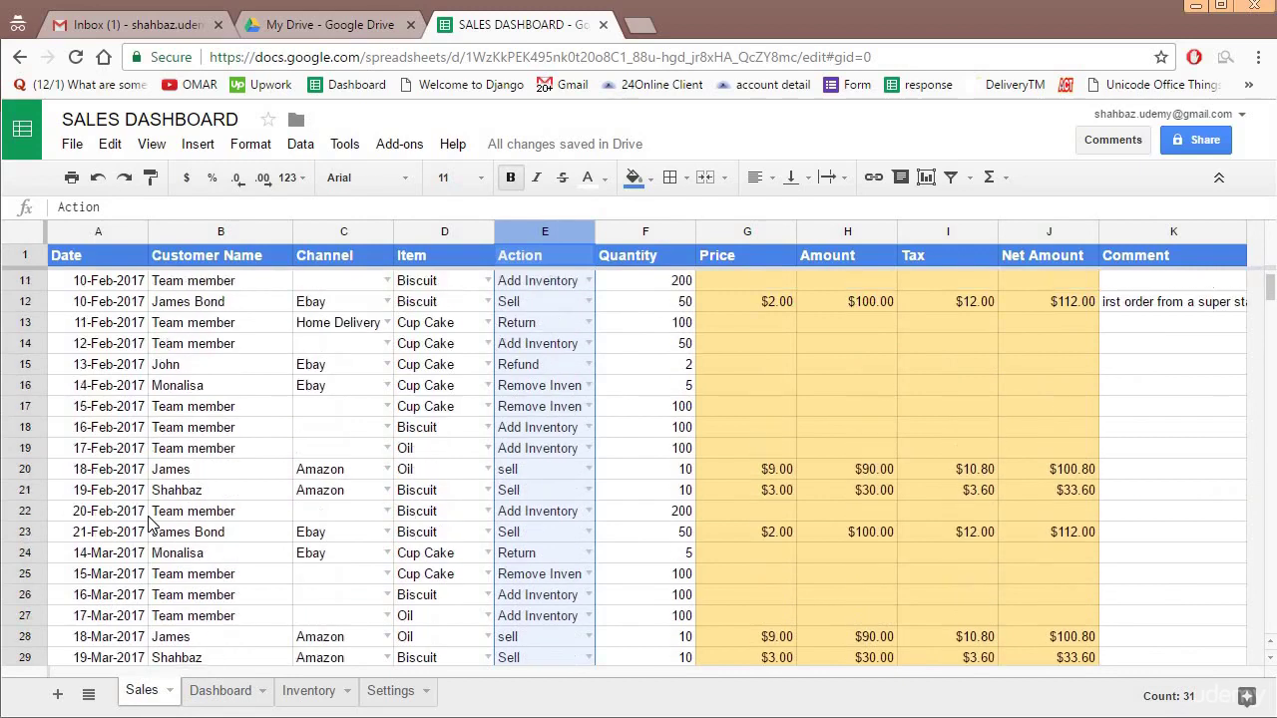
pyautogui.scroll(-1, 149, 520)
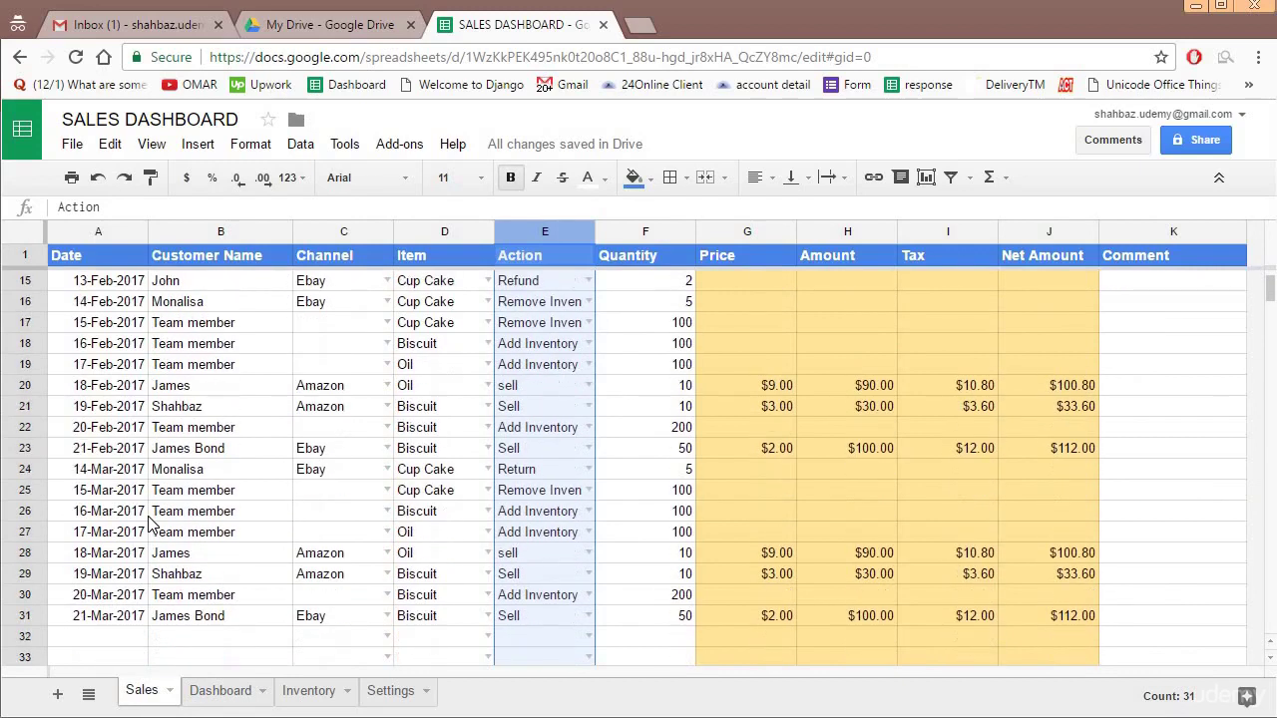
pyautogui.click(93, 477)
pyautogui.click(218, 690)
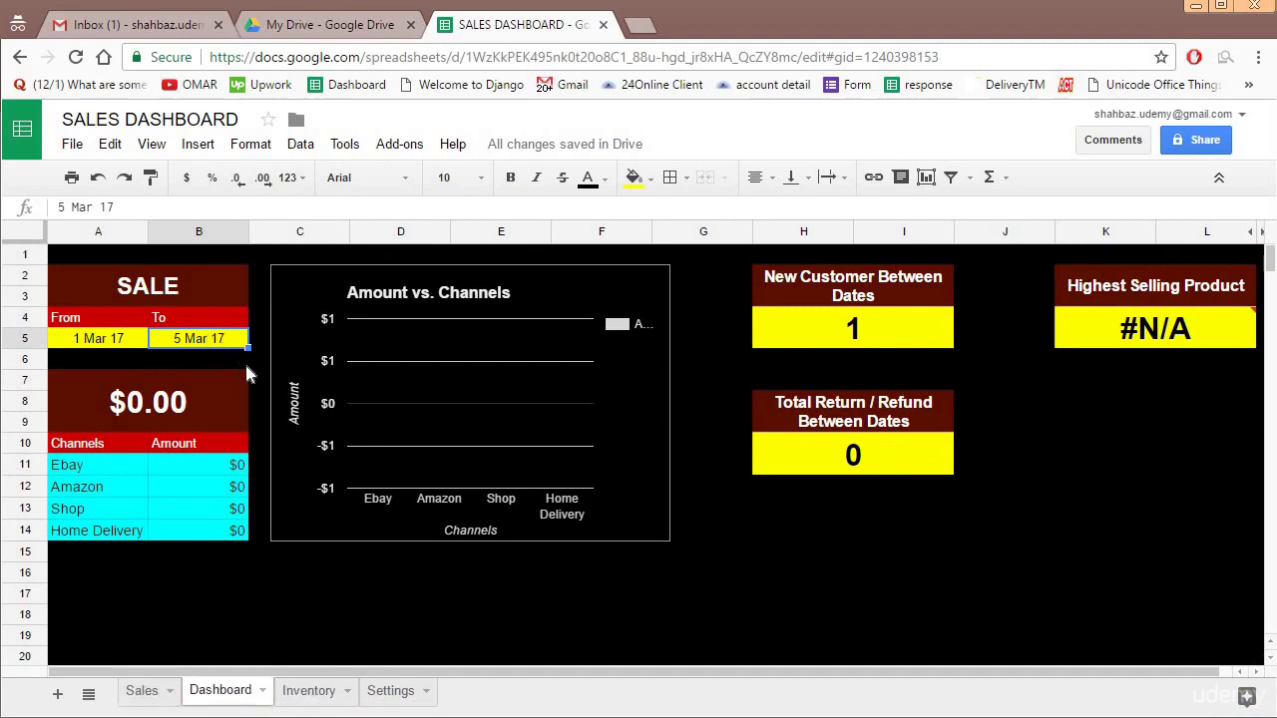
# - Set the To date in B5 to 20 Mar, then inspect the total sales and top-product formulas
pyautogui.write('20 mar')
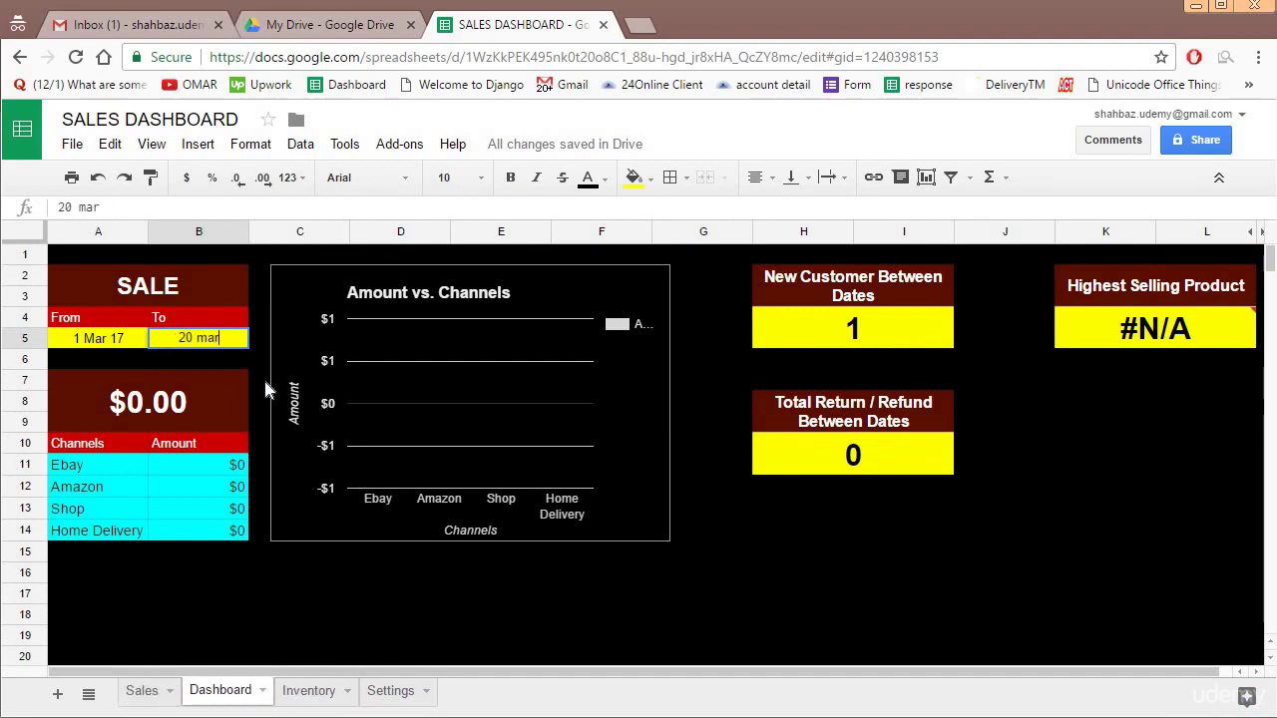
pyautogui.press('Return')
pyautogui.click(156, 405)
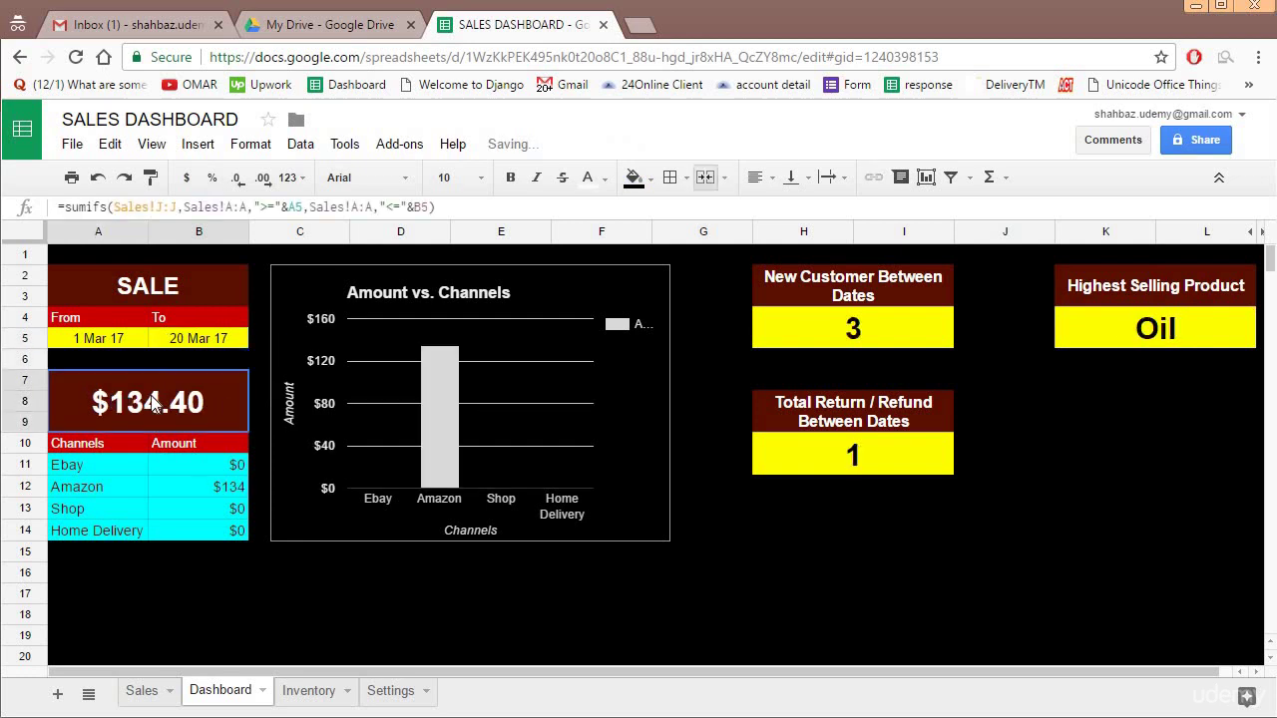
pyautogui.click(1187, 321)
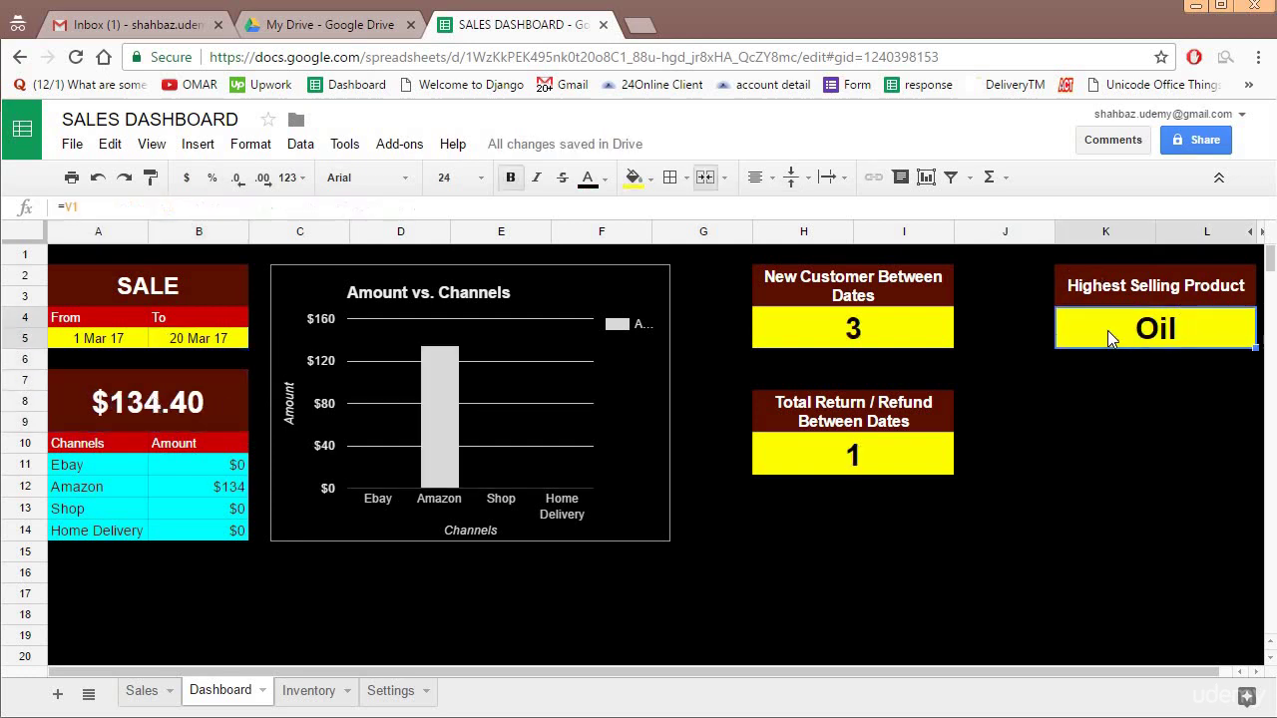